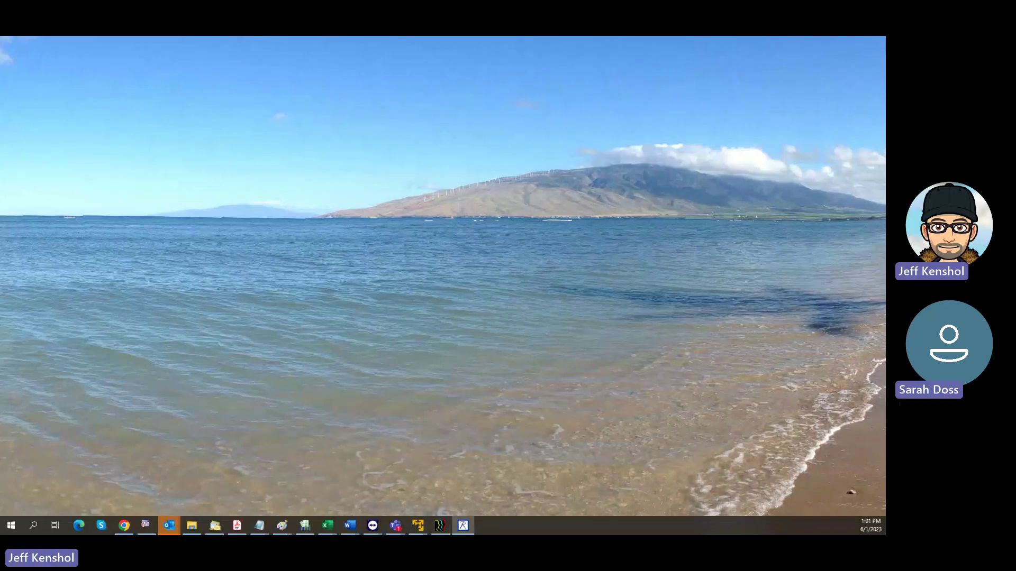
# - Bring the Retail Pro Merchant Edition window onto the shared screen and leave the inventory list for the home screen
pyautogui.moveTo(884, 82); pyautogui.dragTo(354, 66)
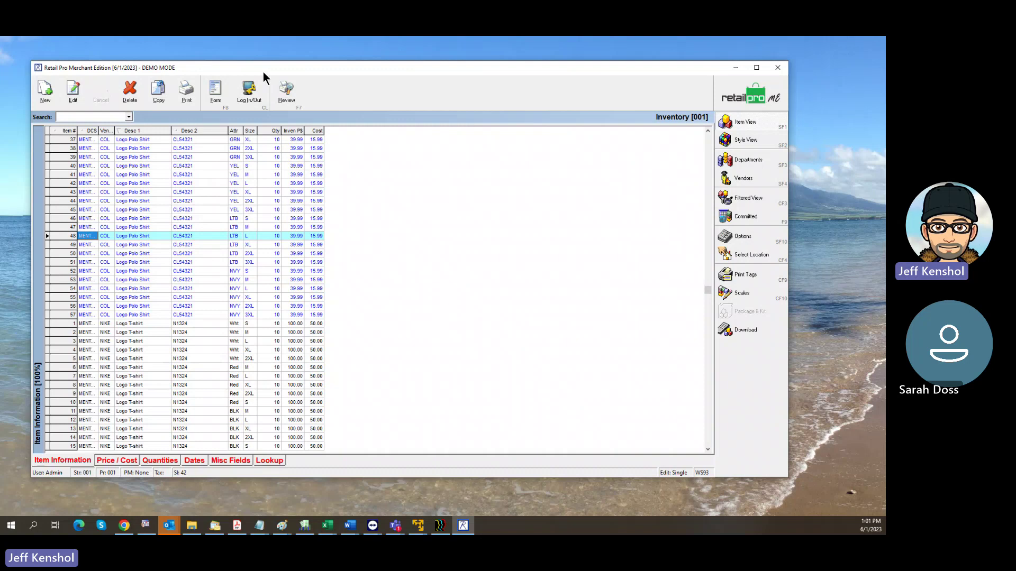
pyautogui.moveTo(263, 72); pyautogui.dragTo(885, 85)
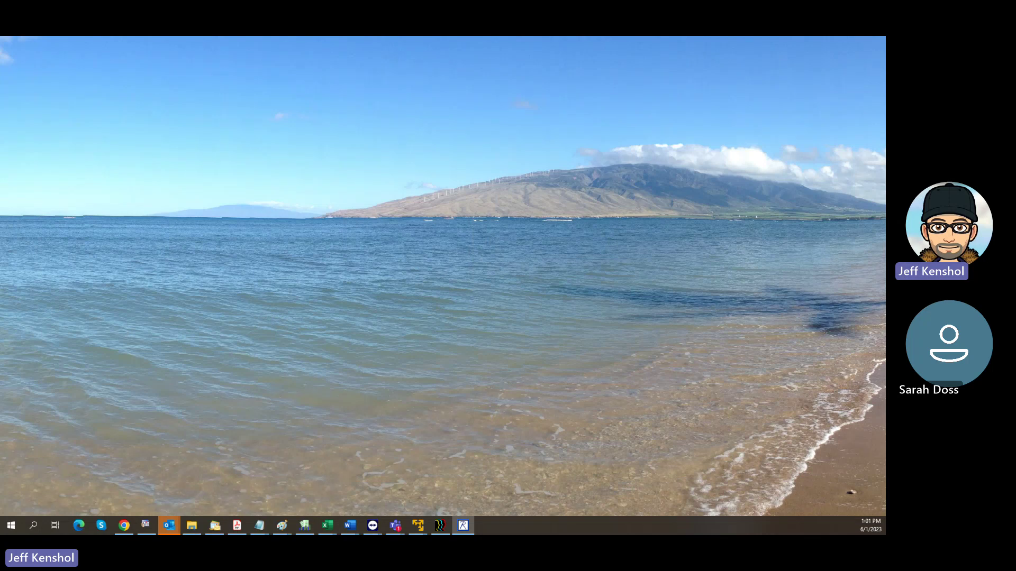
pyautogui.moveTo(885, 85); pyautogui.dragTo(257, 58)
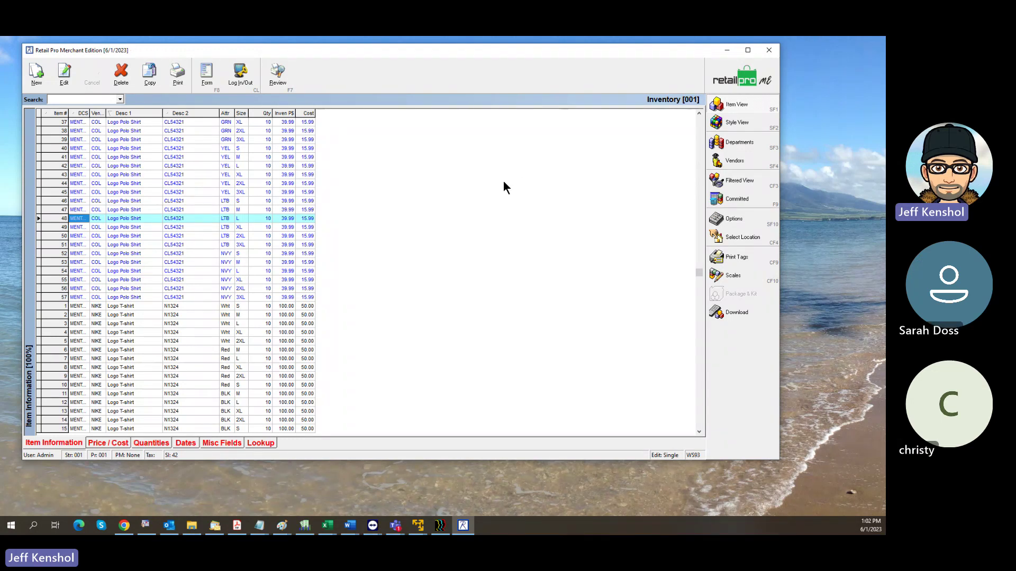
pyautogui.click(719, 83)
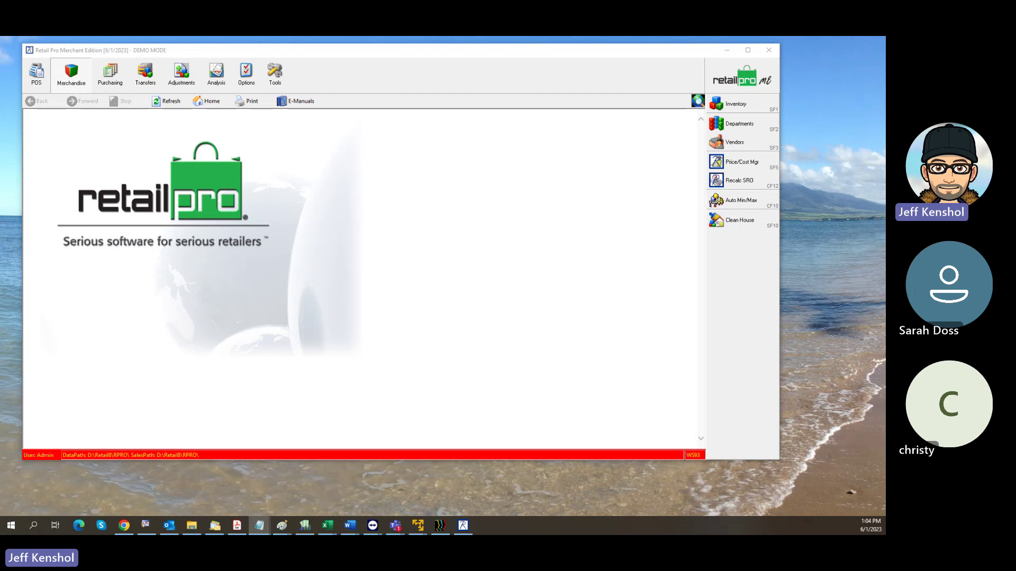
# - Review the preparation notes and the four physical inventory steps in PI Steps8.txt in Notepad, and put the notes aside
pyautogui.moveTo(0, 139); pyautogui.dragTo(369, 113)
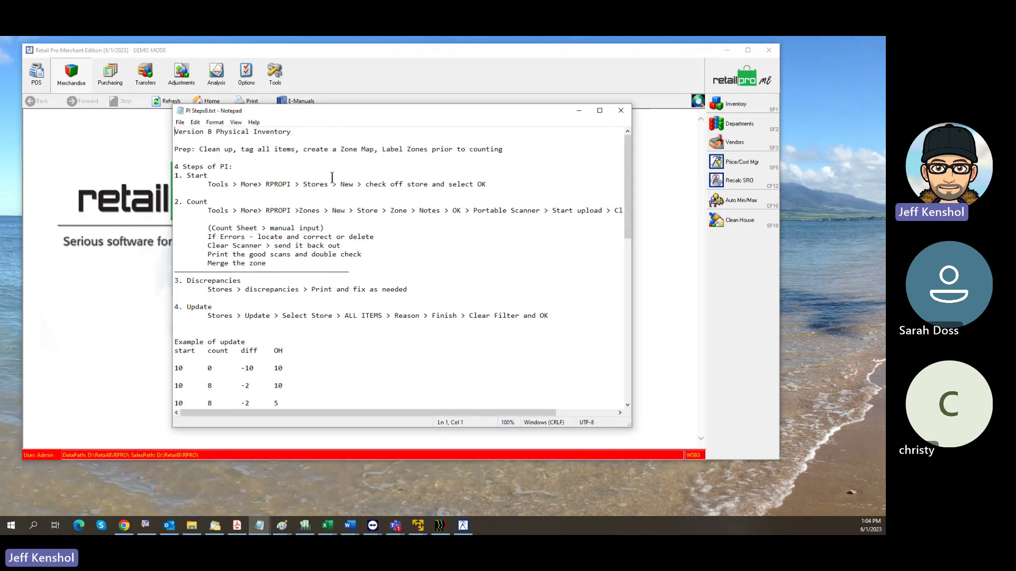
pyautogui.scroll(-5, 332, 178)
pyautogui.scroll(-1, 332, 178)
pyautogui.scroll(6, 317, 170)
pyautogui.moveTo(511, 149); pyautogui.dragTo(259, 137)
pyautogui.click(251, 165)
pyautogui.moveTo(242, 167); pyautogui.dragTo(164, 167)
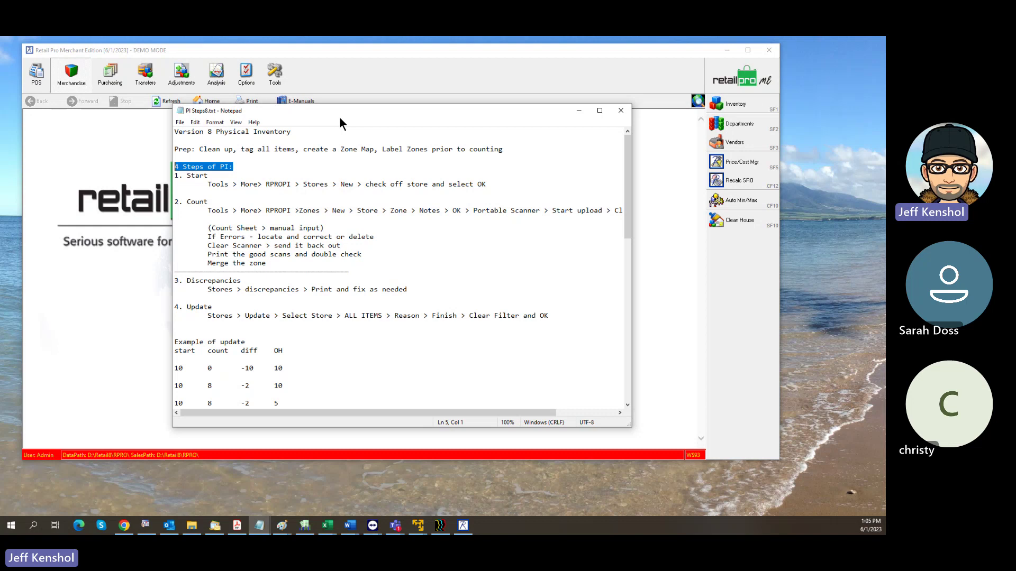
pyautogui.moveTo(344, 115); pyautogui.dragTo(0, 114)
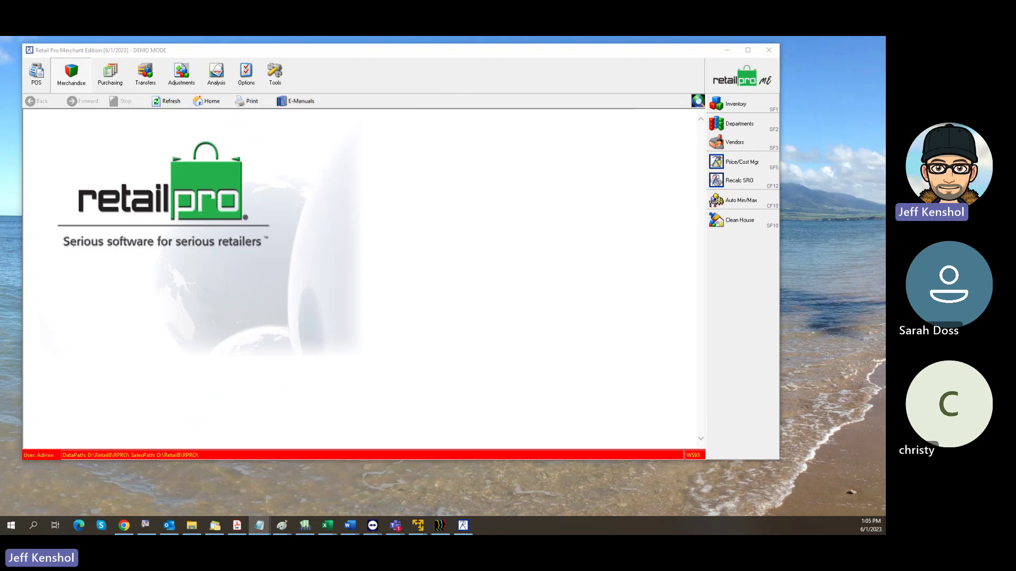
# - In Retail Pro, launch the RproPI tool from the additional tools and bring its Physical Inventory window onto the shared screen
pyautogui.click(274, 80)
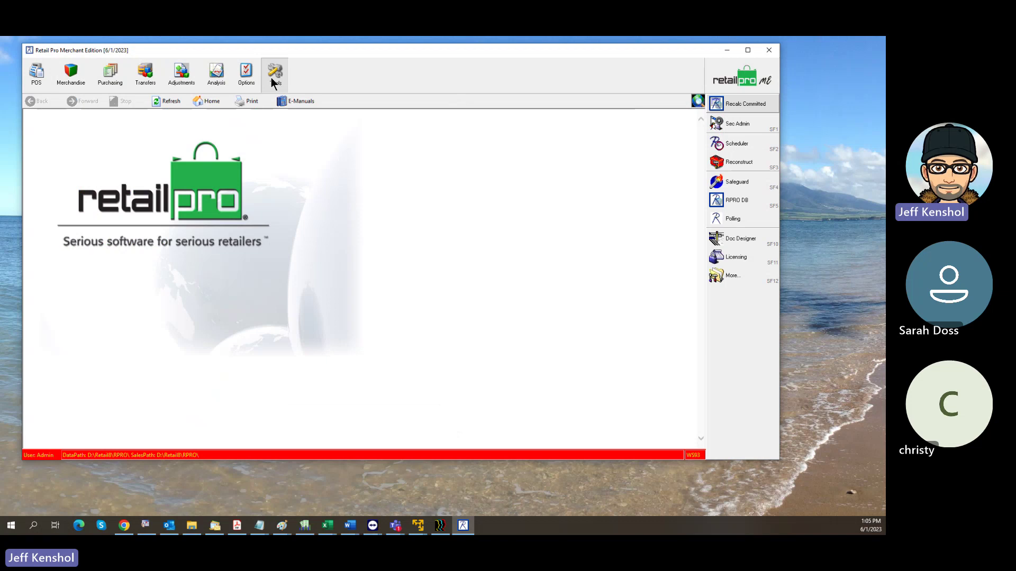
pyautogui.click(739, 278)
pyautogui.moveTo(54, 155); pyautogui.dragTo(553, 187)
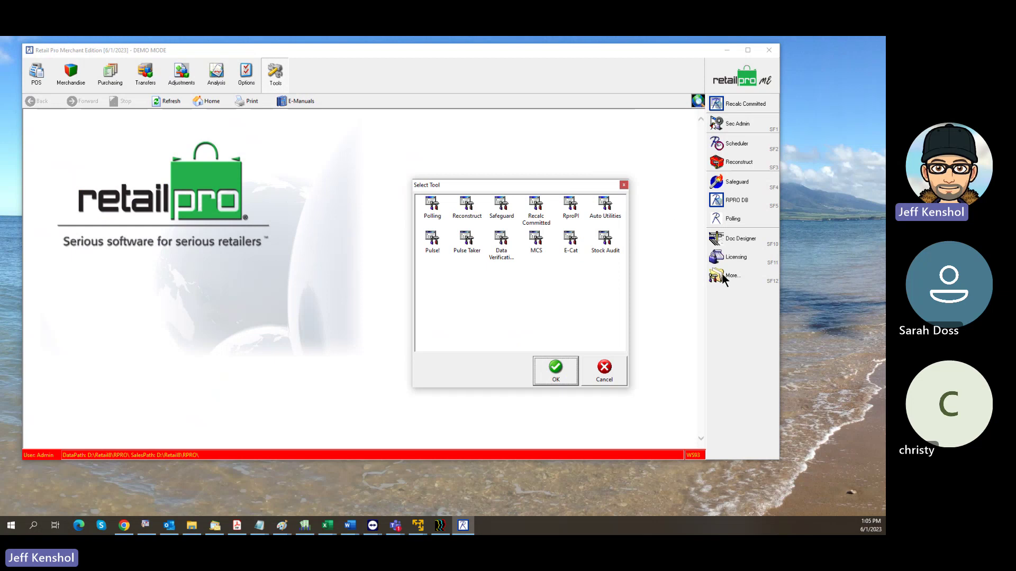
pyautogui.click(575, 210)
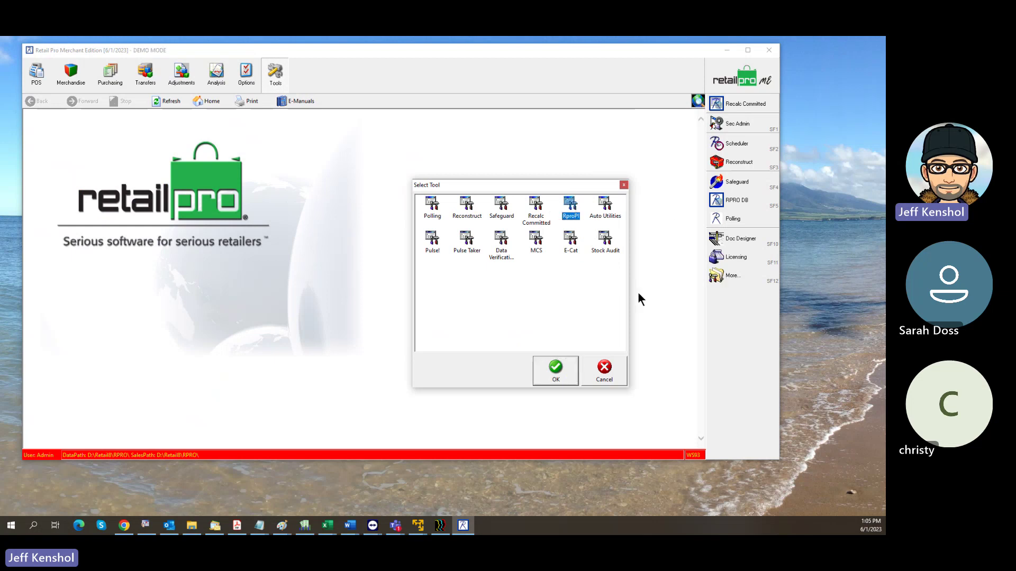
pyautogui.click(556, 371)
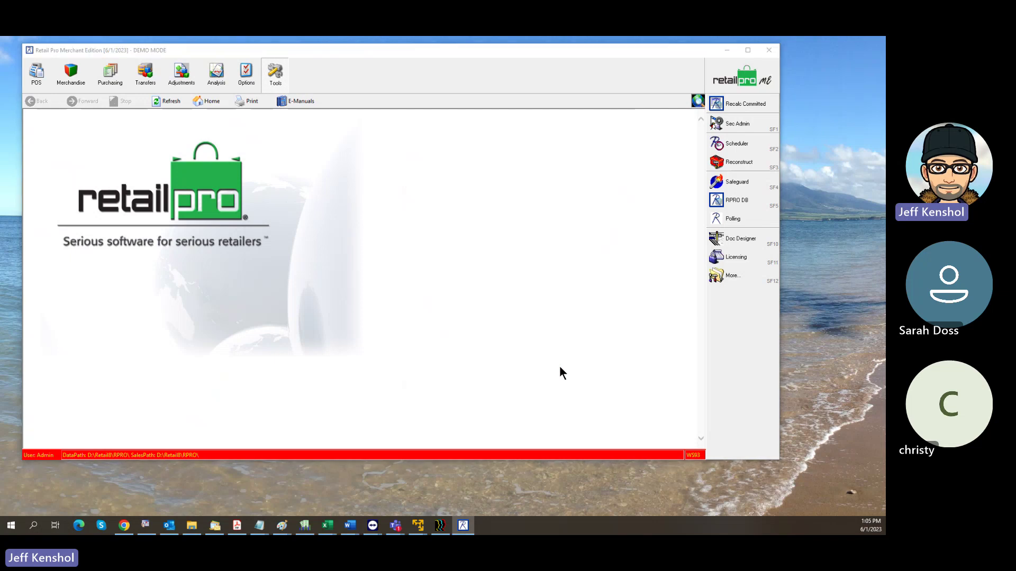
pyautogui.moveTo(149, 49); pyautogui.dragTo(403, 71)
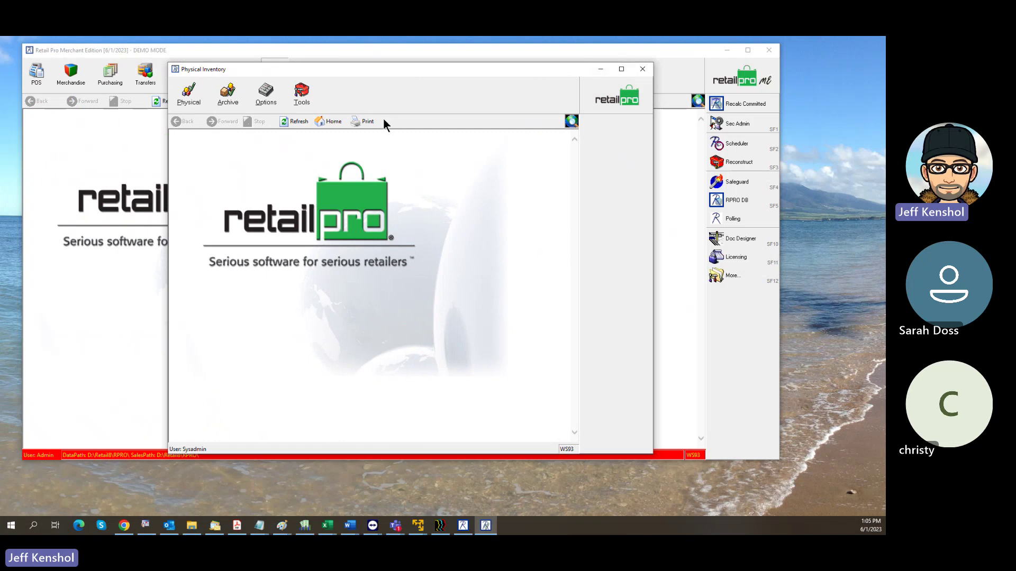
# - Set the physical inventory type to Use Zones in the system preferences, look over the import file maps, and save
pyautogui.click(268, 100)
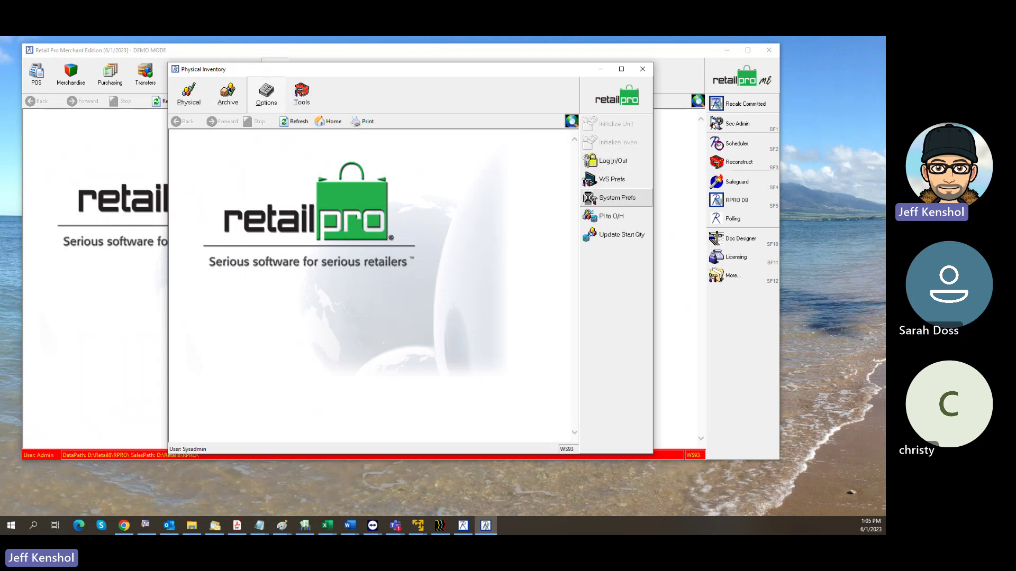
pyautogui.click(617, 197)
pyautogui.click(276, 149)
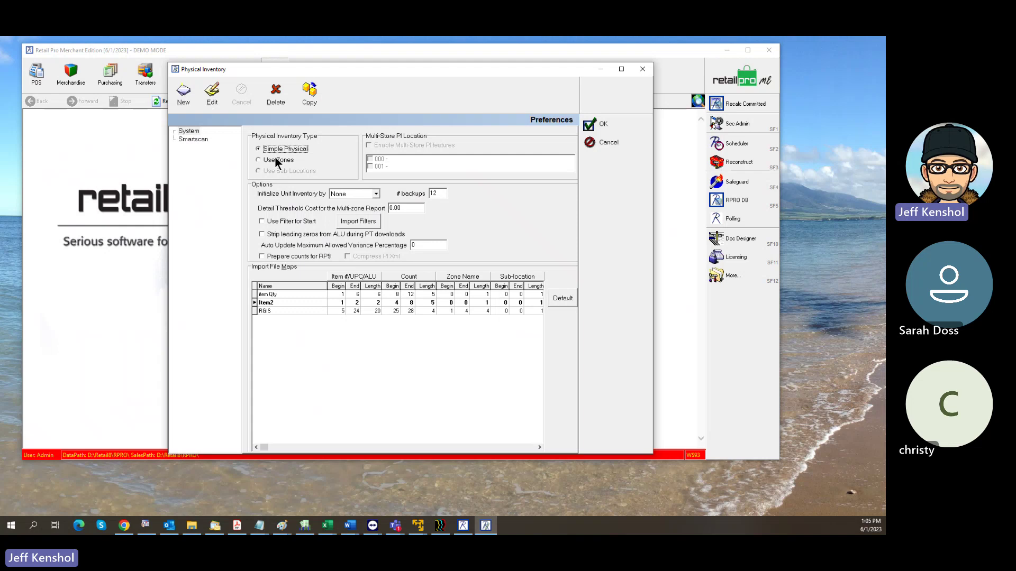
pyautogui.click(276, 159)
pyautogui.click(296, 295)
pyautogui.click(299, 302)
pyautogui.click(301, 310)
pyautogui.click(606, 126)
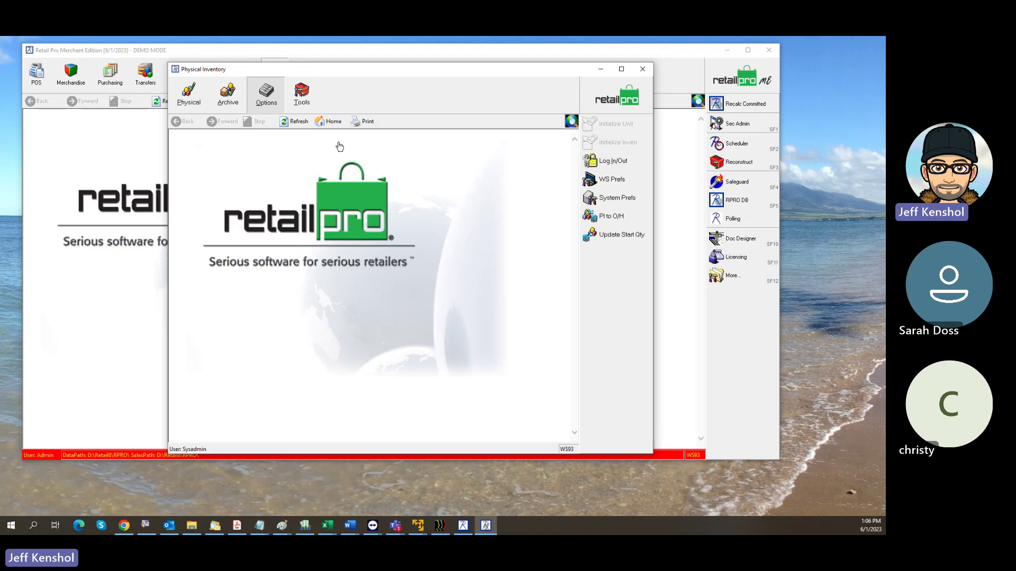
# - Start a new physical inventory for store 001
pyautogui.click(191, 96)
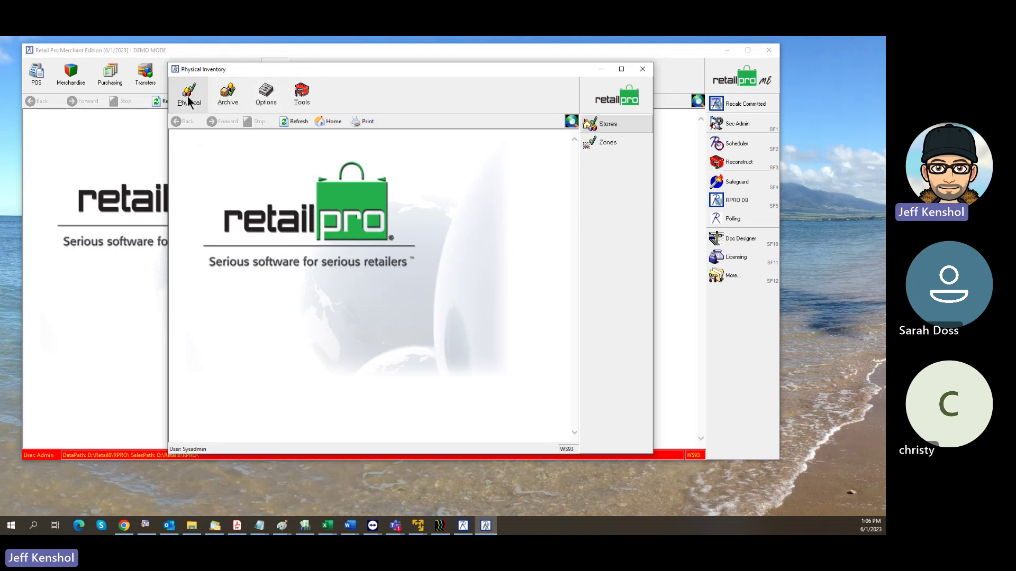
pyautogui.click(624, 126)
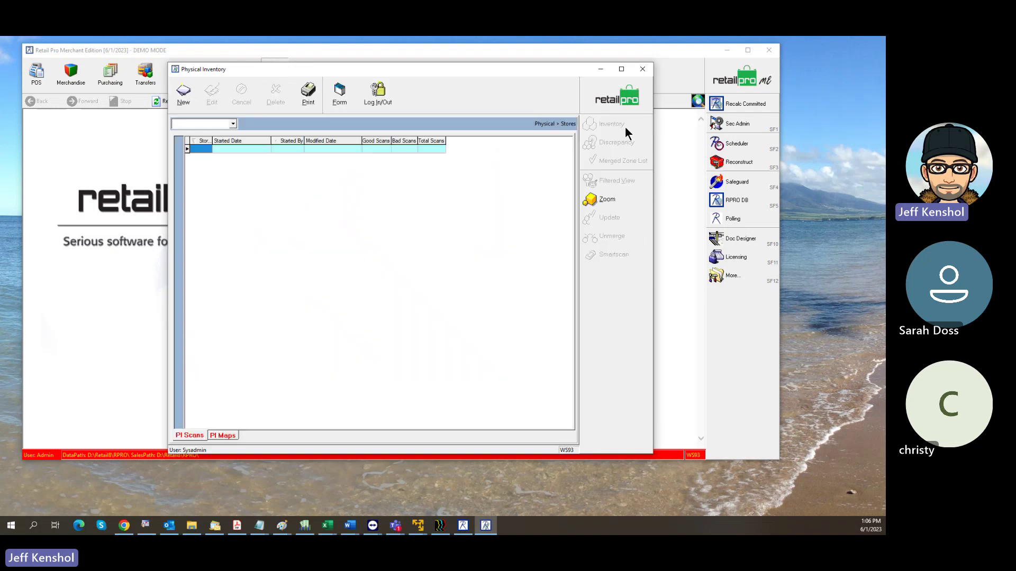
pyautogui.click(182, 98)
pyautogui.moveTo(471, 158); pyautogui.dragTo(423, 123)
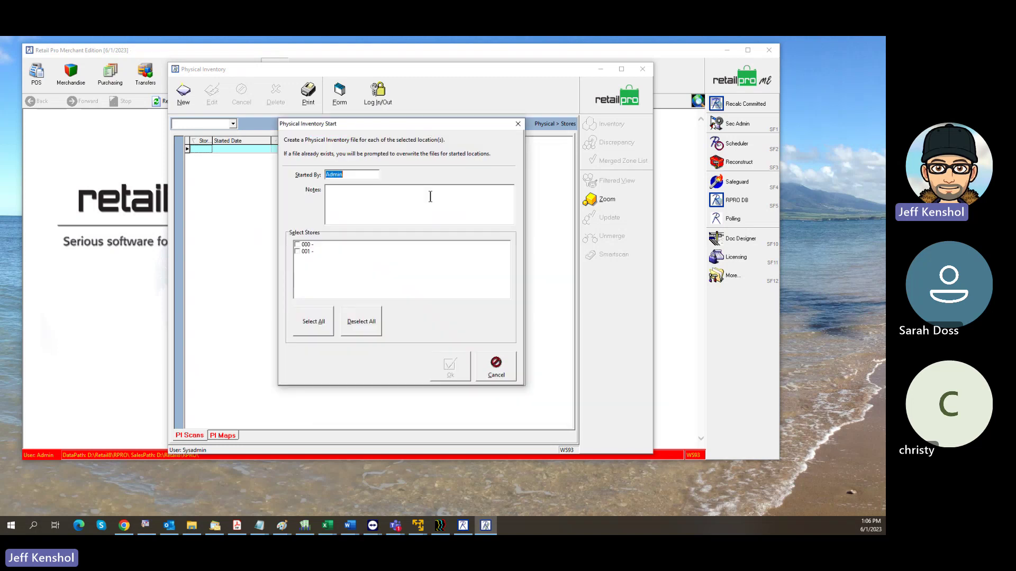
pyautogui.click(297, 252)
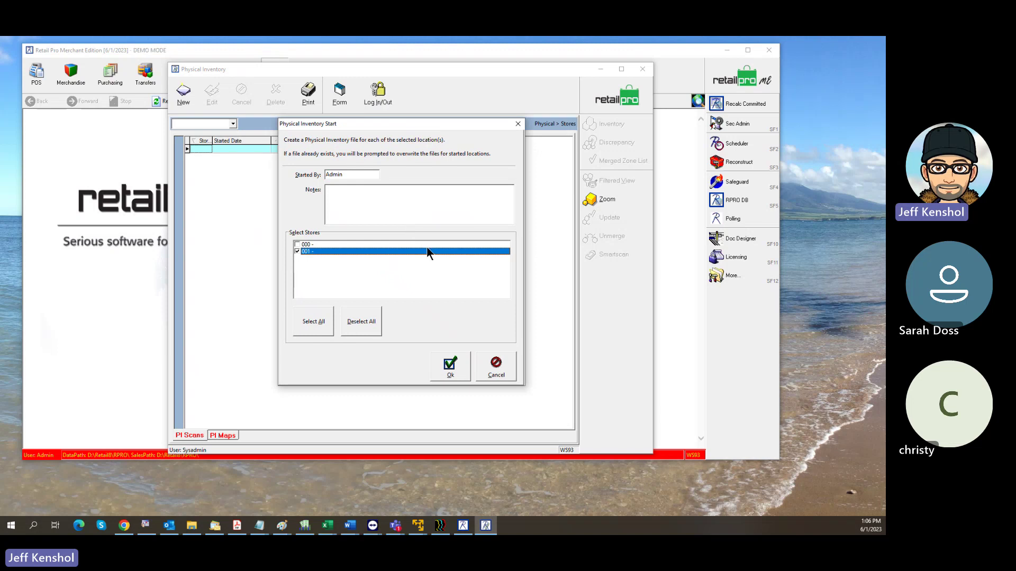
pyautogui.click(450, 366)
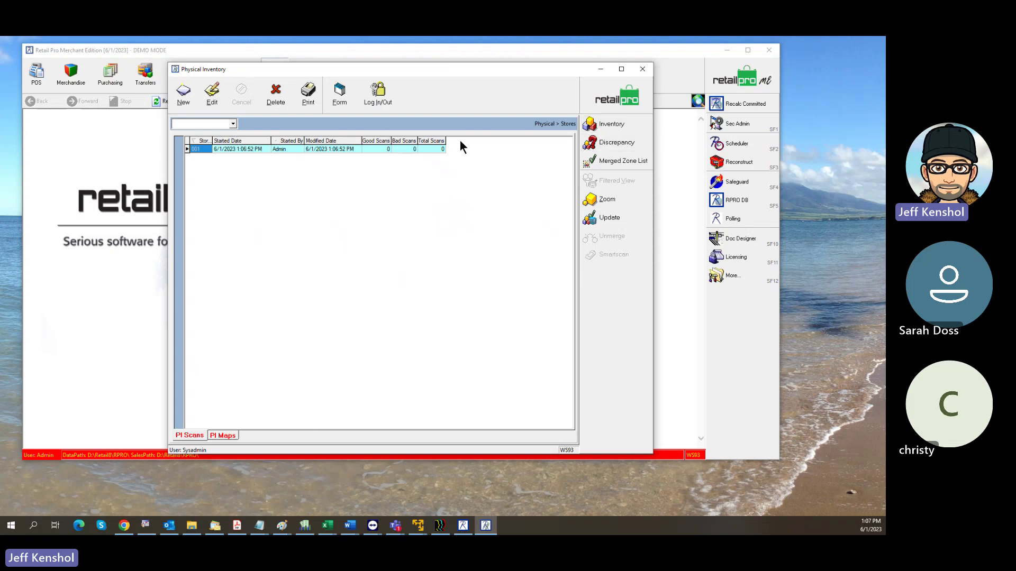
# - Examine the store 001 physical inventory list, checking the item descriptions and the on-hand quantities of the T-shirts
pyautogui.click(601, 128)
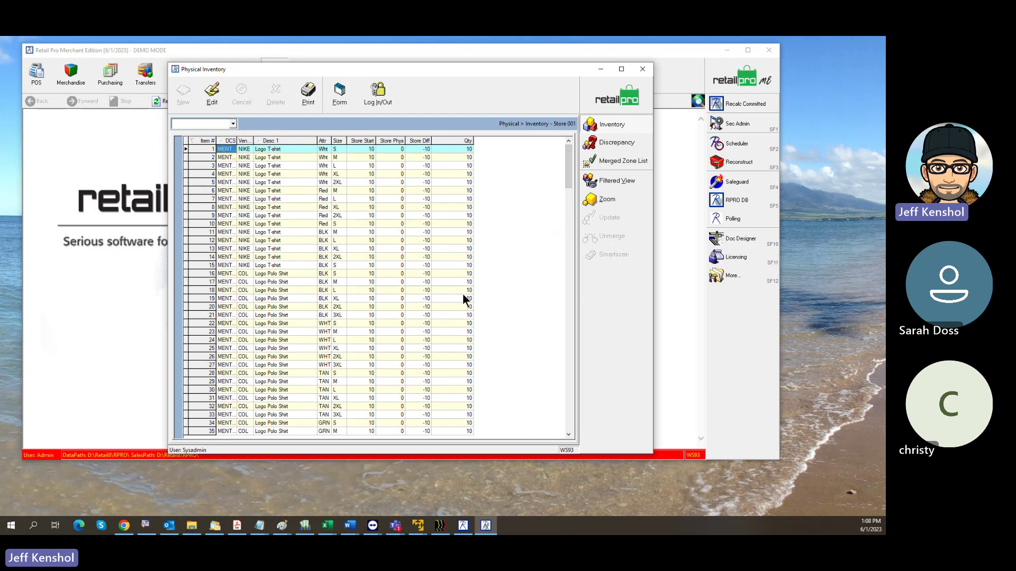
pyautogui.click(462, 247)
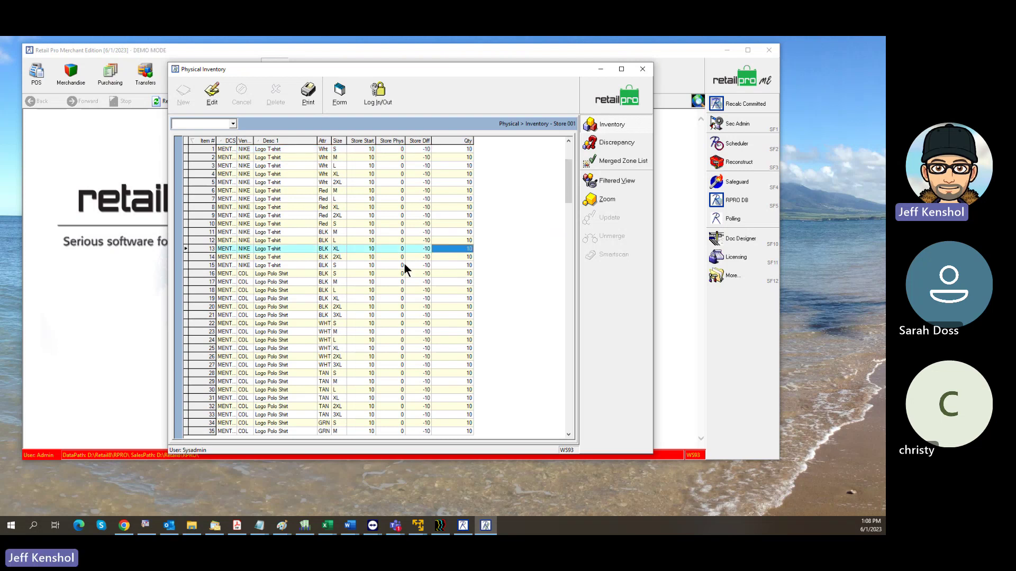
pyautogui.click(275, 273)
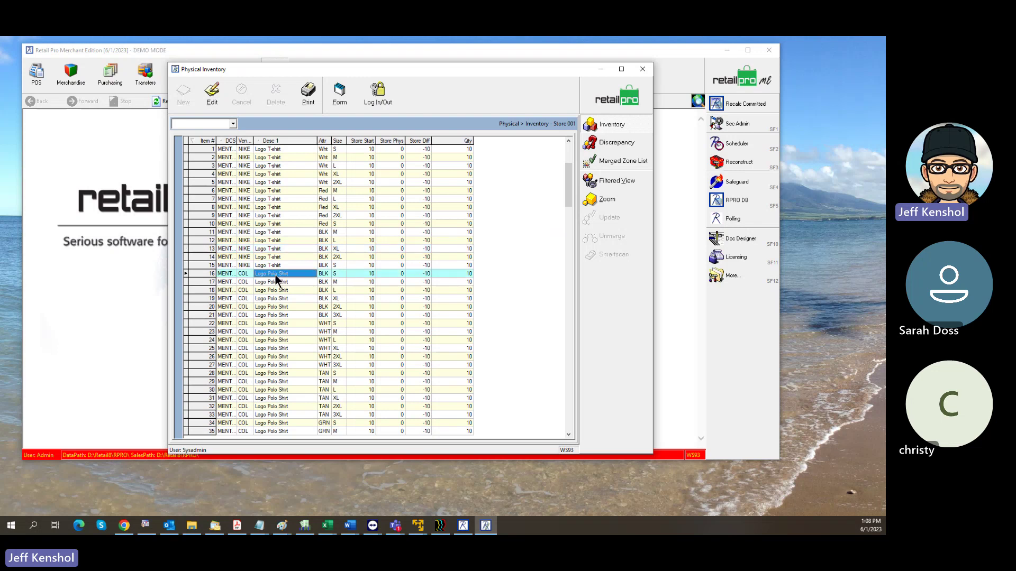
pyautogui.click(275, 258)
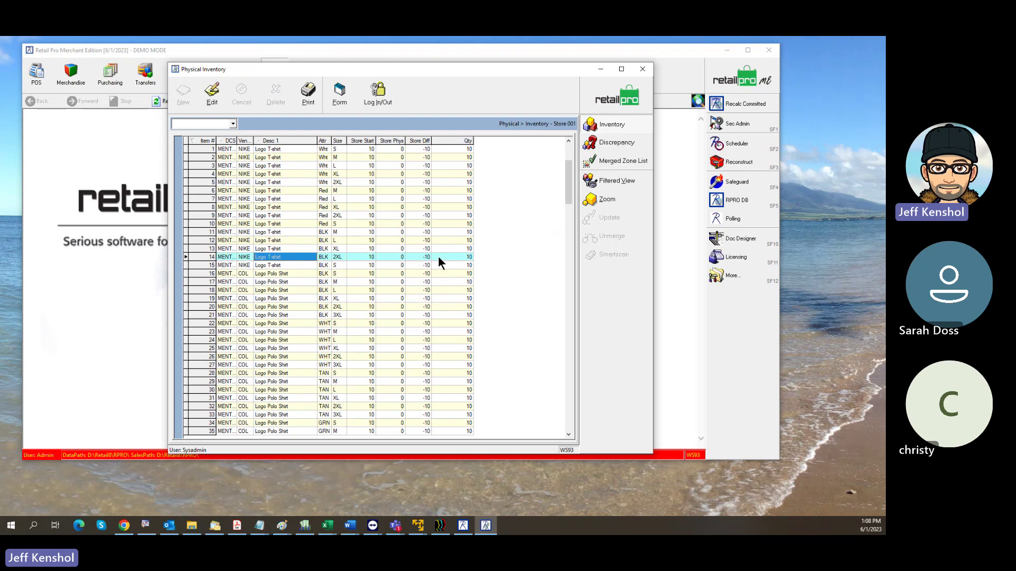
pyautogui.click(466, 249)
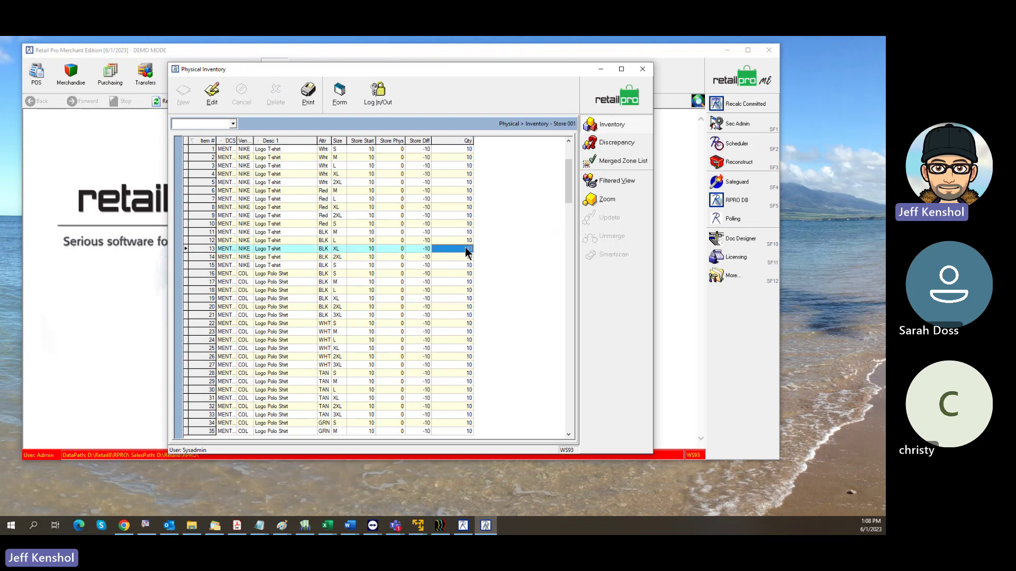
pyautogui.click(466, 240)
pyautogui.click(466, 232)
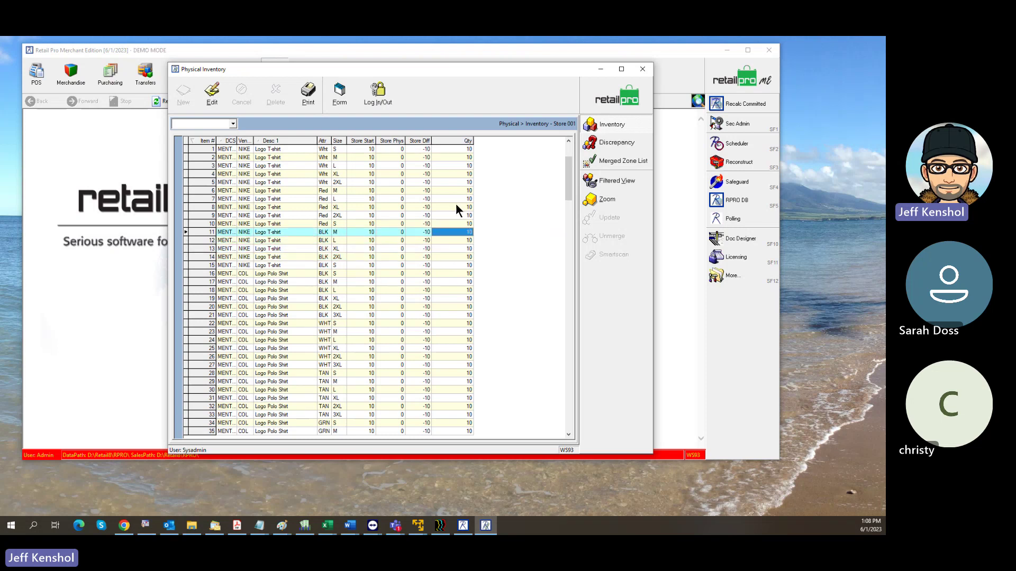
pyautogui.click(466, 159)
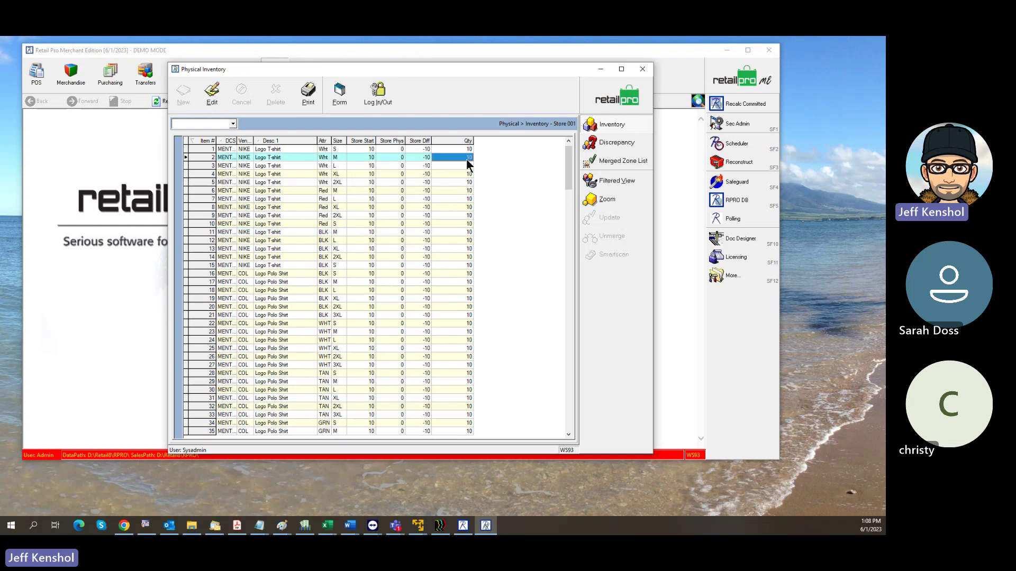
# - Compare the Store Start, Store Phys and Store Diff values of the Logo T-shirt items
pyautogui.click(370, 158)
pyautogui.click(394, 156)
pyautogui.click(426, 158)
pyautogui.click(368, 157)
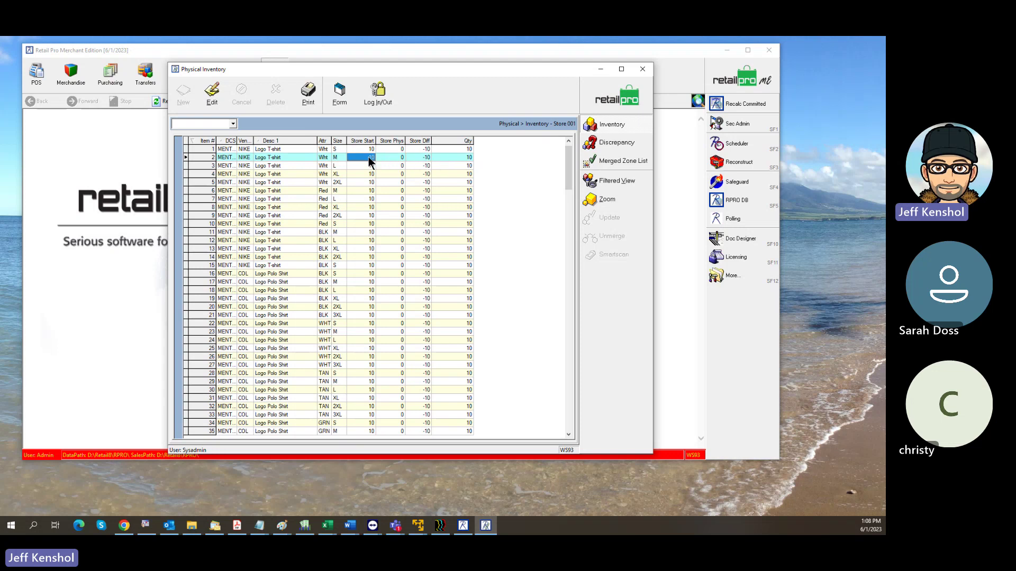
pyautogui.click(421, 158)
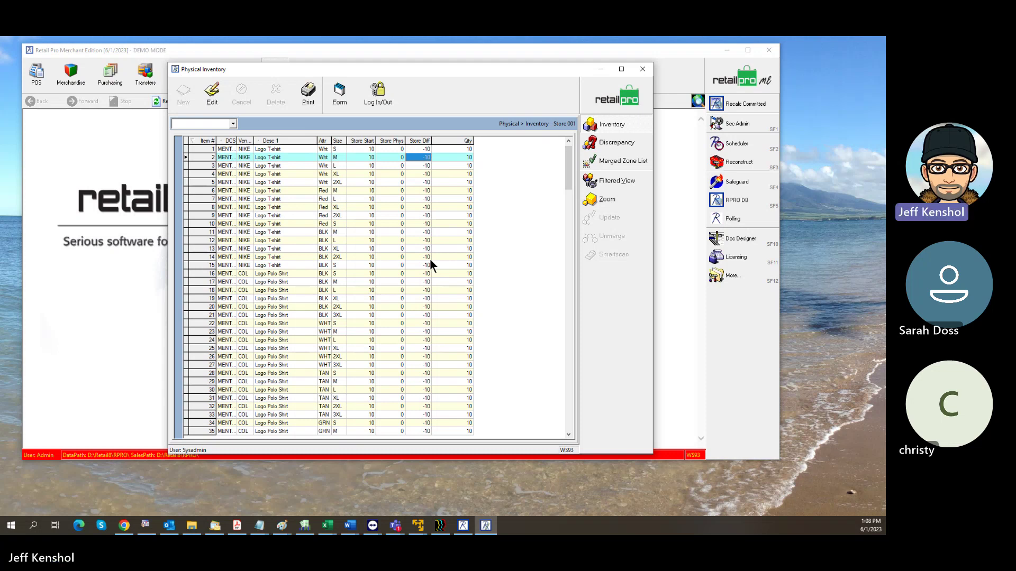
pyautogui.click(393, 157)
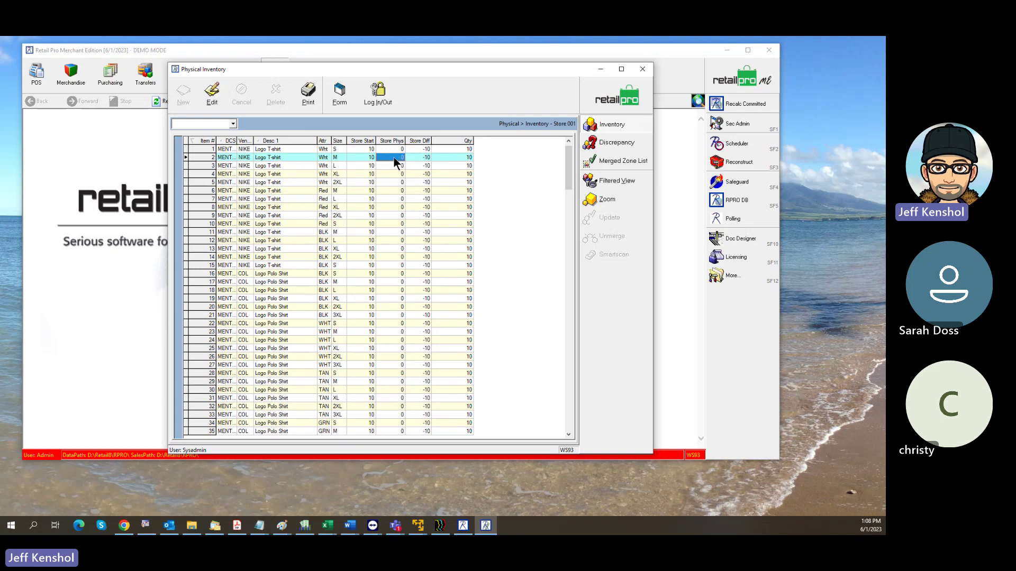
pyautogui.click(422, 158)
pyautogui.click(394, 157)
pyautogui.click(421, 154)
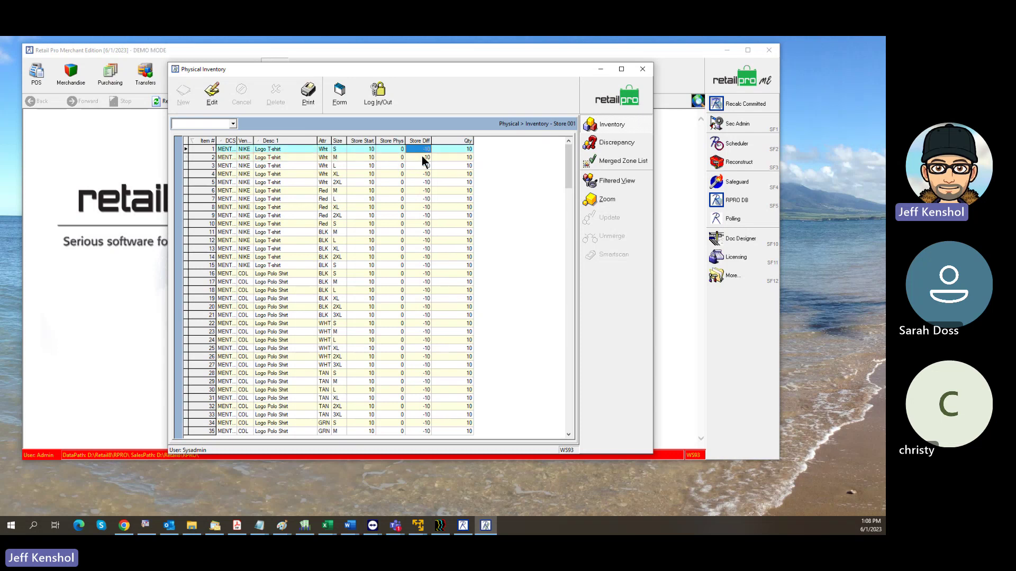
pyautogui.click(420, 166)
pyautogui.click(420, 183)
pyautogui.click(417, 207)
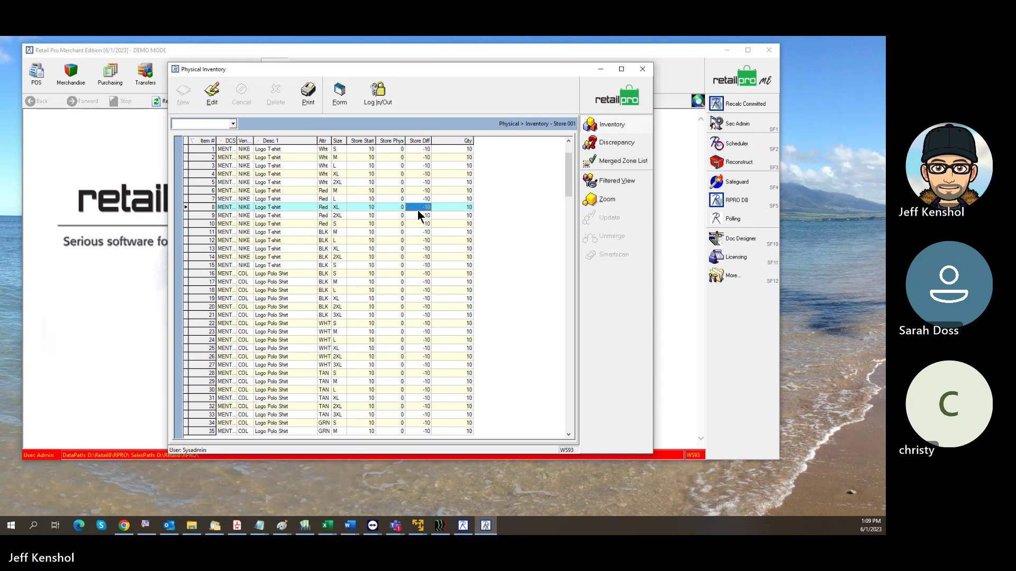
# - Return to the Physical Inventory home screen and move its window aside to uncover the main Retail Pro window
pyautogui.click(621, 96)
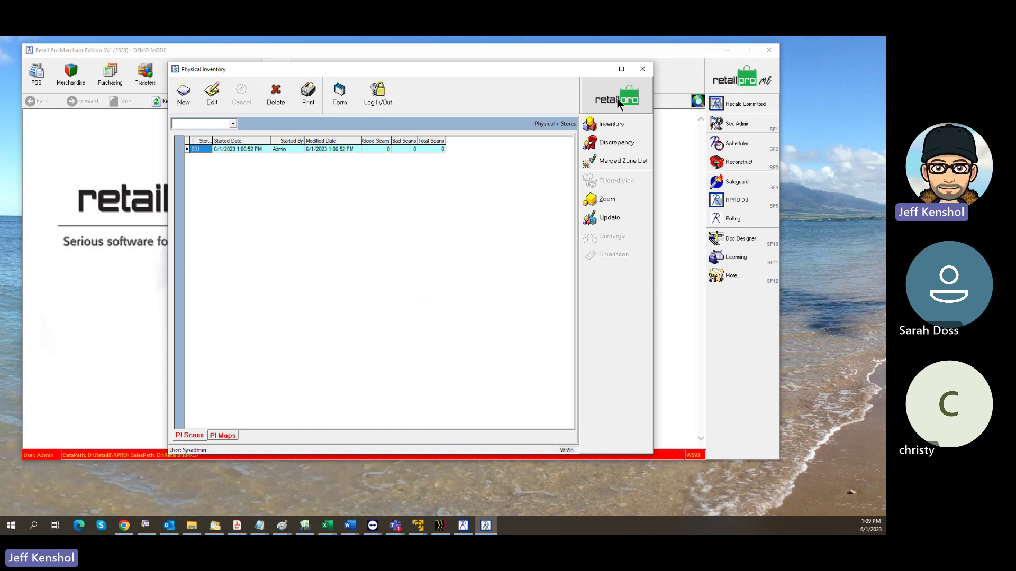
pyautogui.click(617, 99)
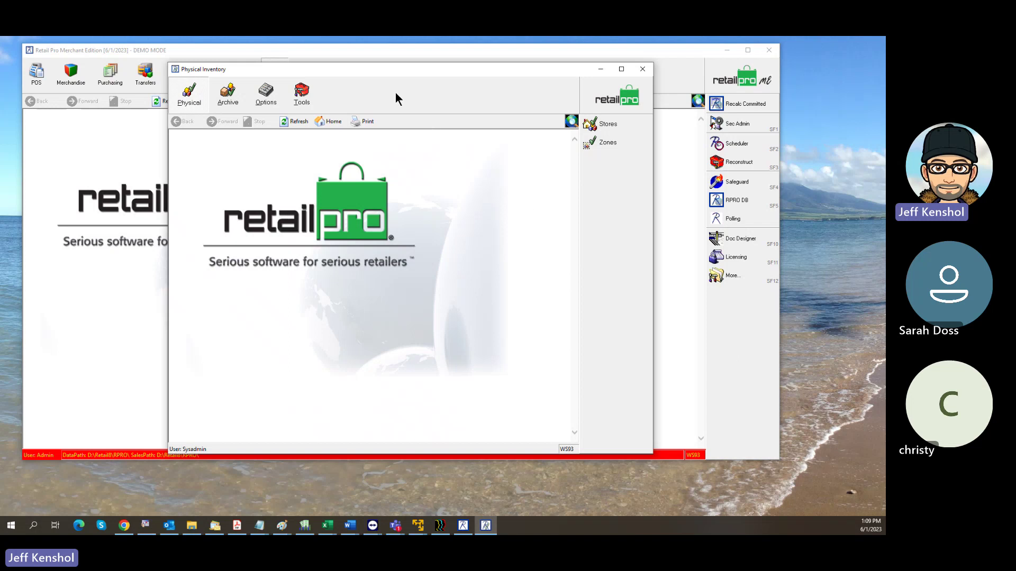
pyautogui.moveTo(378, 69); pyautogui.dragTo(590, 110)
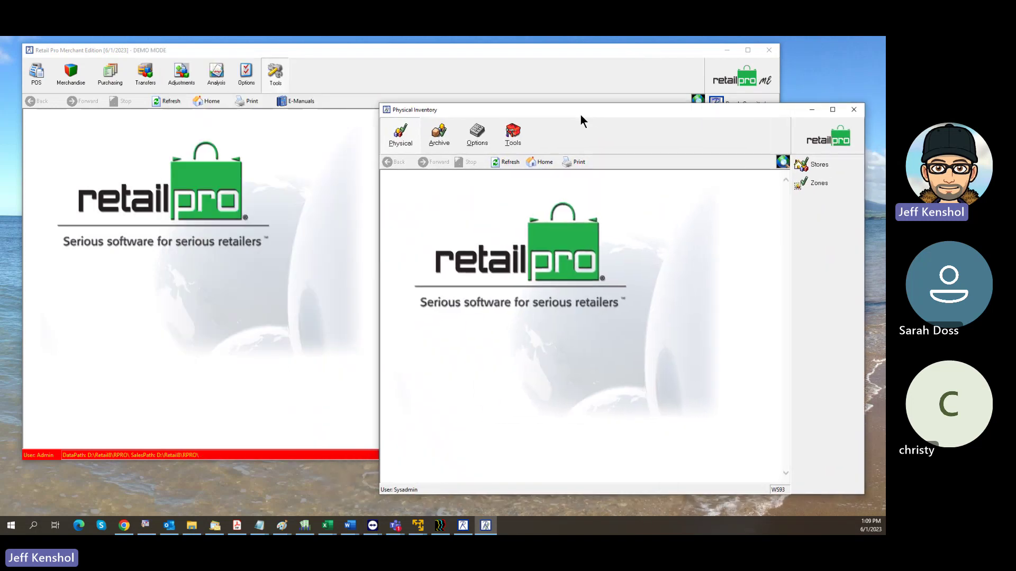
# - Open the merchandise inventory list and look through the Logo Polo Shirt and Logo T-shirt items
pyautogui.click(62, 83)
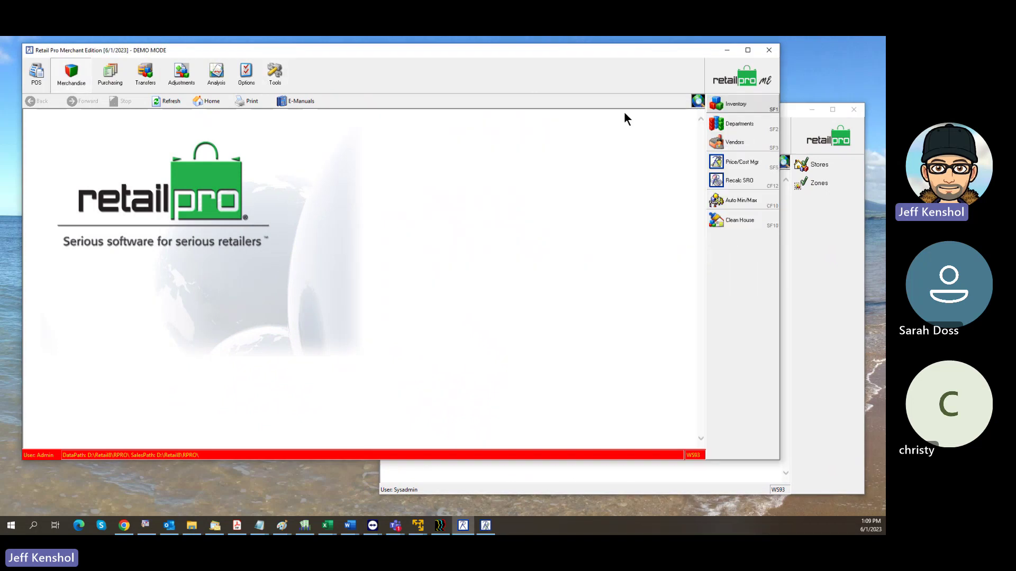
pyautogui.click(725, 105)
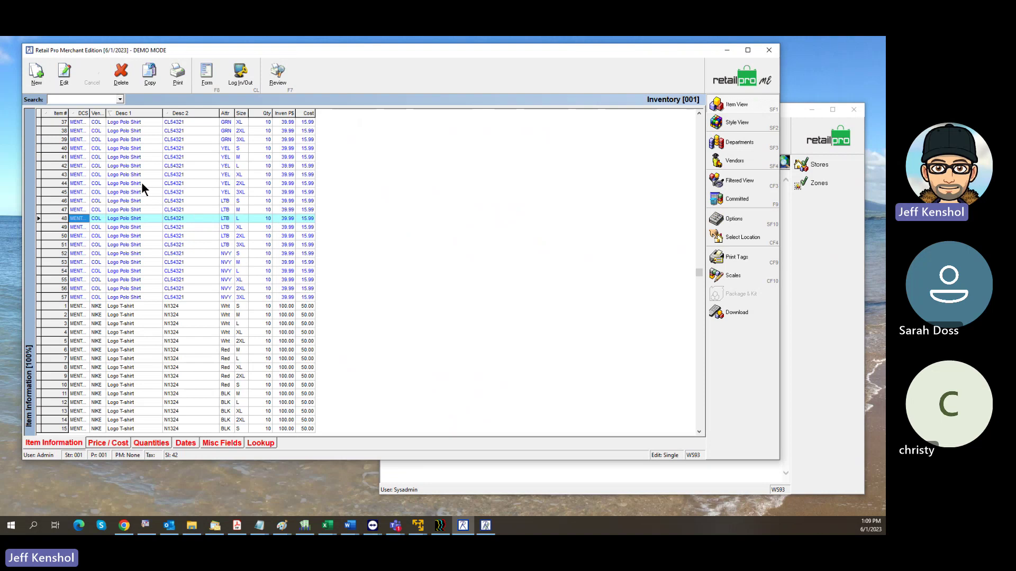
pyautogui.press('Down')
pyautogui.press('Down')
pyautogui.press('Down')
pyautogui.press('Down')
pyautogui.press('Down')
pyautogui.press('Down')
pyautogui.press('Down')
pyautogui.press('Down')
pyautogui.press('Down')
pyautogui.press('Down')
pyautogui.press('Down')
pyautogui.press('Down')
pyautogui.press('Down')
pyautogui.press('Down')
pyautogui.press('Down')
pyautogui.press('Down')
pyautogui.press('Down')
pyautogui.press('Down')
pyautogui.press('Down')
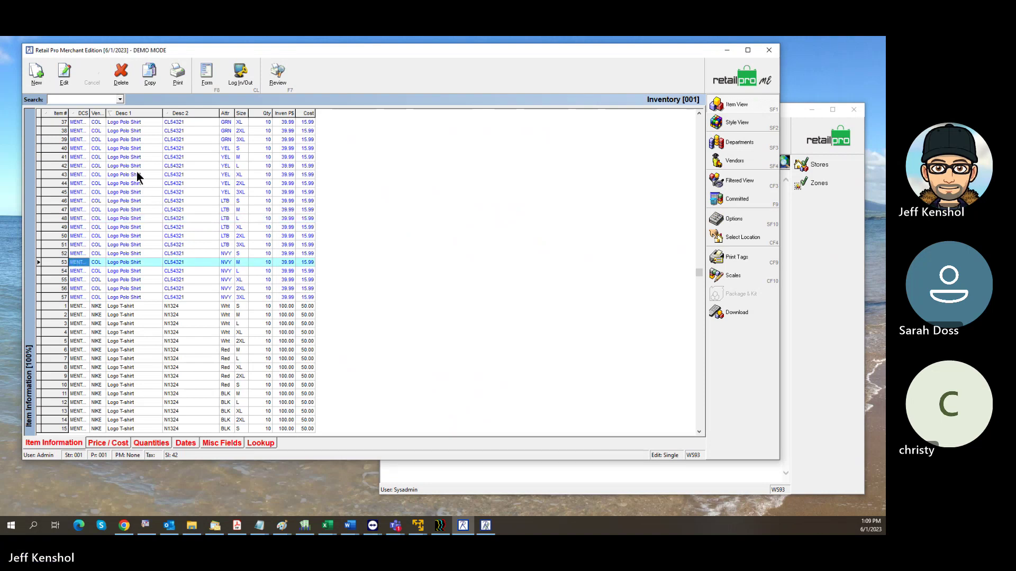
pyautogui.press('Down')
pyautogui.press('Down')
pyautogui.press('Down')
pyautogui.press('Down')
pyautogui.press('Down')
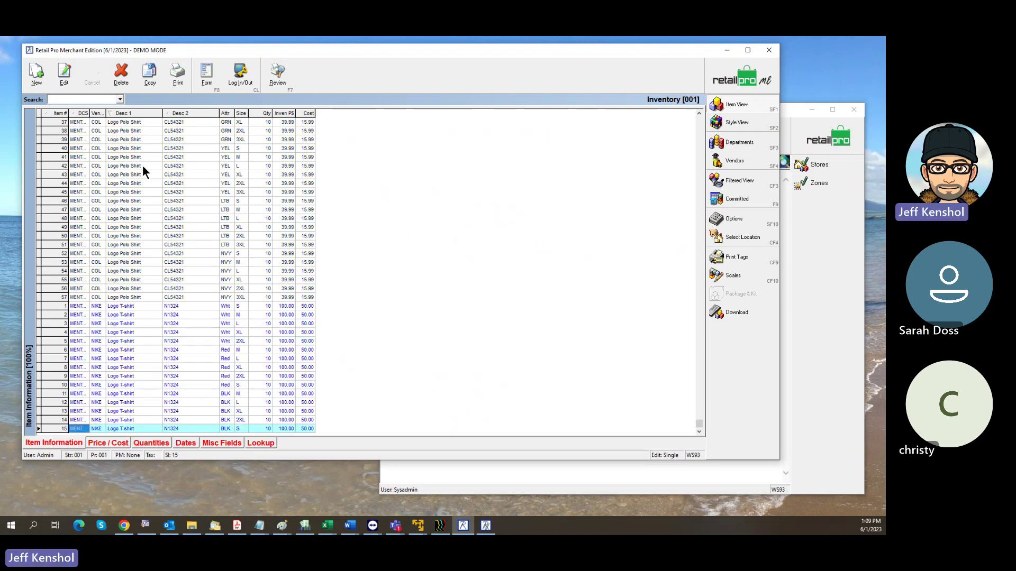
pyautogui.press('Up')
pyautogui.press('Up')
pyautogui.press('Up')
pyautogui.press('Up')
pyautogui.press('Up')
pyautogui.press('Up')
pyautogui.press('Up')
pyautogui.press('Up')
pyautogui.press('Up')
pyautogui.press('Up')
pyautogui.press('Up')
pyautogui.press('Up')
pyautogui.press('Up')
pyautogui.press('Up')
pyautogui.press('Up')
pyautogui.press('Up')
pyautogui.press('Up')
pyautogui.press('Up')
pyautogui.press('Up')
pyautogui.press('Up')
pyautogui.press('Up')
pyautogui.press('Up')
pyautogui.press('Up')
pyautogui.press('Up')
pyautogui.press('Up')
pyautogui.press('Up')
pyautogui.press('Up')
pyautogui.press('Up')
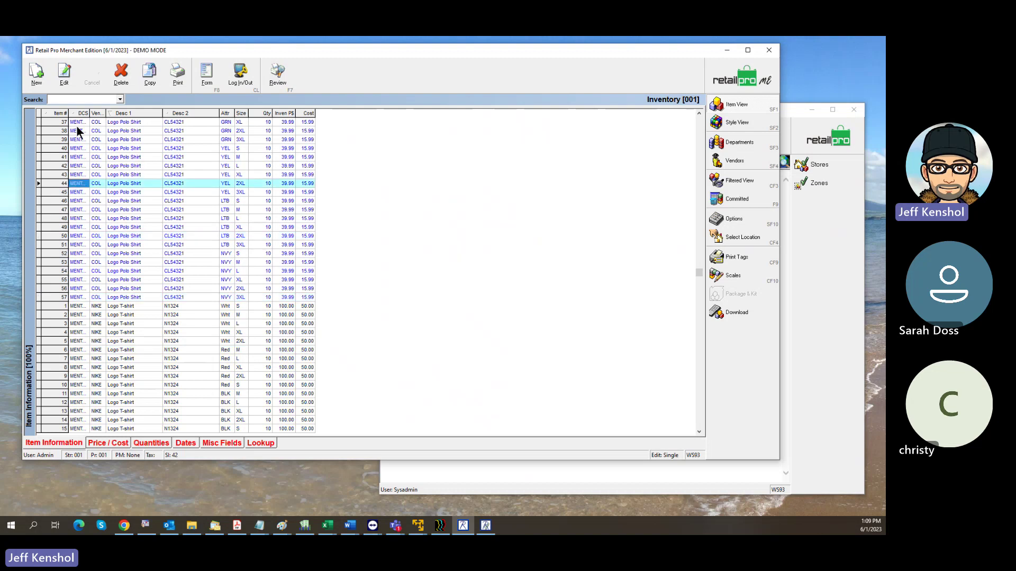
# - Move the Qty column directly after the Item # column in the inventory list
pyautogui.click(75, 123)
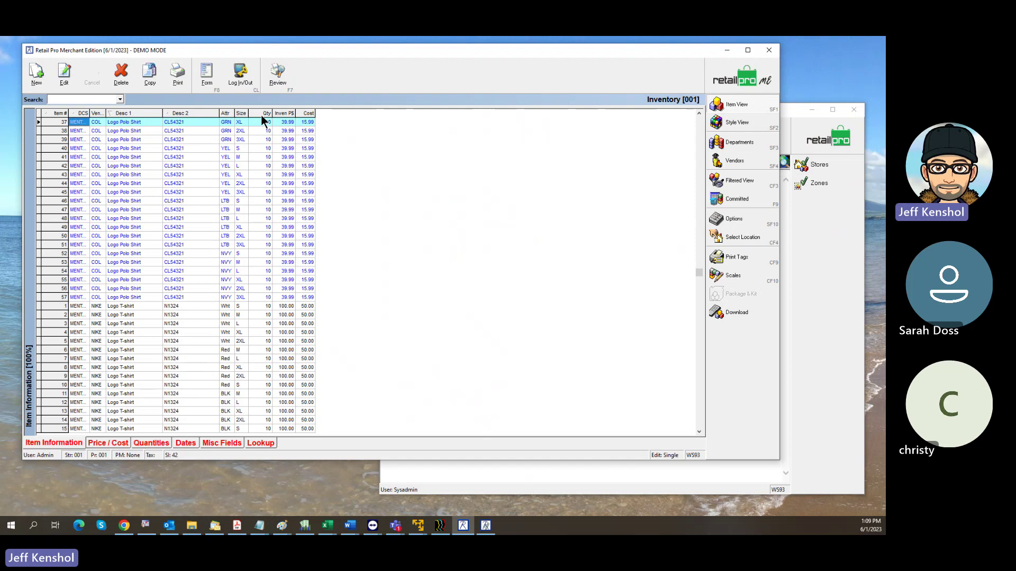
pyautogui.moveTo(261, 114); pyautogui.dragTo(98, 112)
pyautogui.click(86, 123)
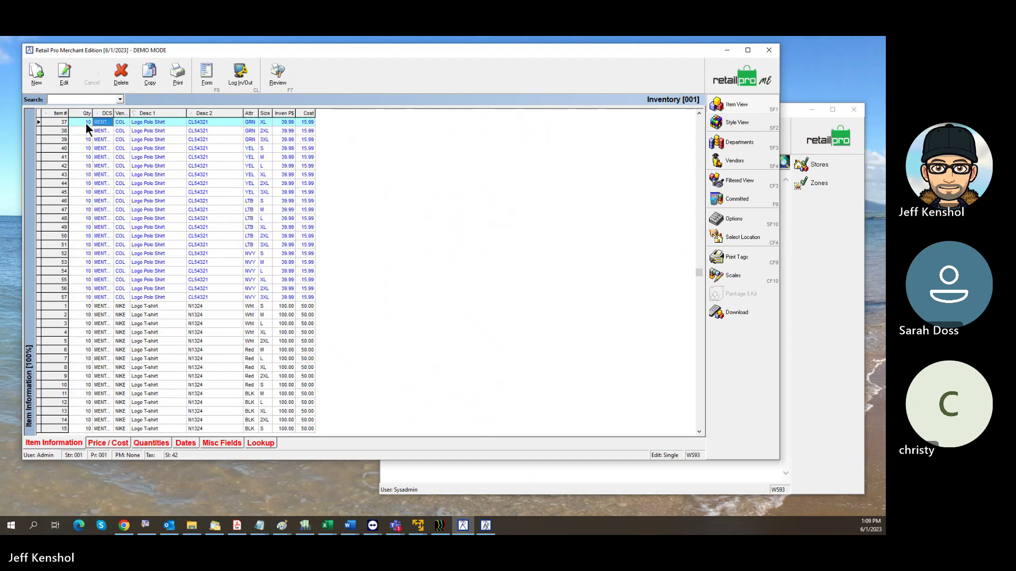
pyautogui.hotkey('shift', 'Down')
pyautogui.hotkey('shift', 'Down')
pyautogui.hotkey('shift', 'Down')
pyautogui.hotkey('shift', 'Down')
pyautogui.hotkey('shift', 'Down')
pyautogui.hotkey('shift', 'Down')
pyautogui.hotkey('shift', 'Down')
pyautogui.hotkey('shift', 'Down')
pyautogui.hotkey('shift', 'Down')
pyautogui.hotkey('shift', 'Down')
pyautogui.hotkey('shift', 'Down')
pyautogui.hotkey('shift', 'Down')
pyautogui.hotkey('shift', 'Down')
pyautogui.hotkey('shift', 'Down')
pyautogui.hotkey('shift', 'Down')
pyautogui.hotkey('shift', 'Down')
pyautogui.hotkey('shift', 'Down')
pyautogui.hotkey('shift', 'Down')
pyautogui.hotkey('shift', 'Down')
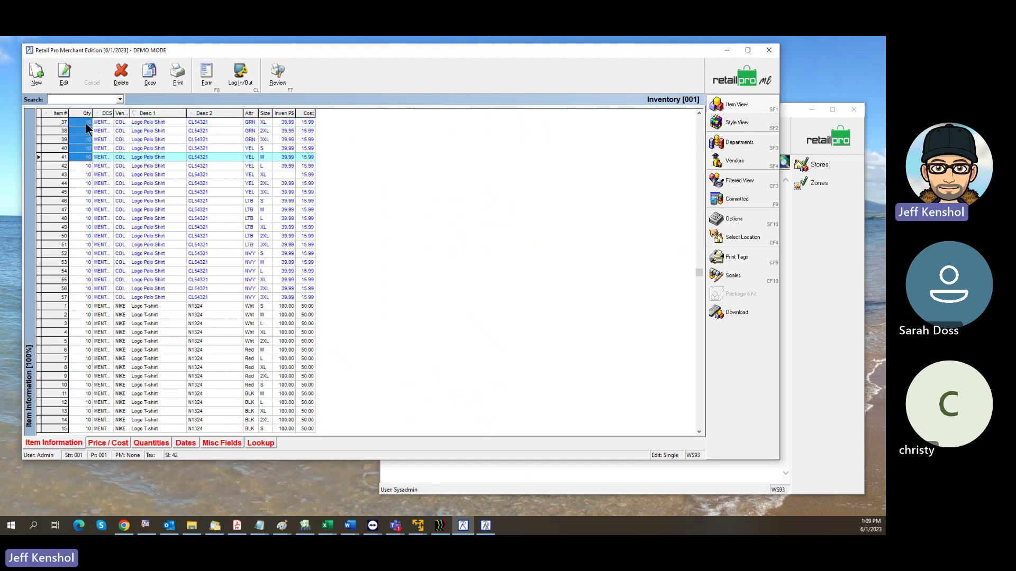
pyautogui.hotkey('shift', 'Down')
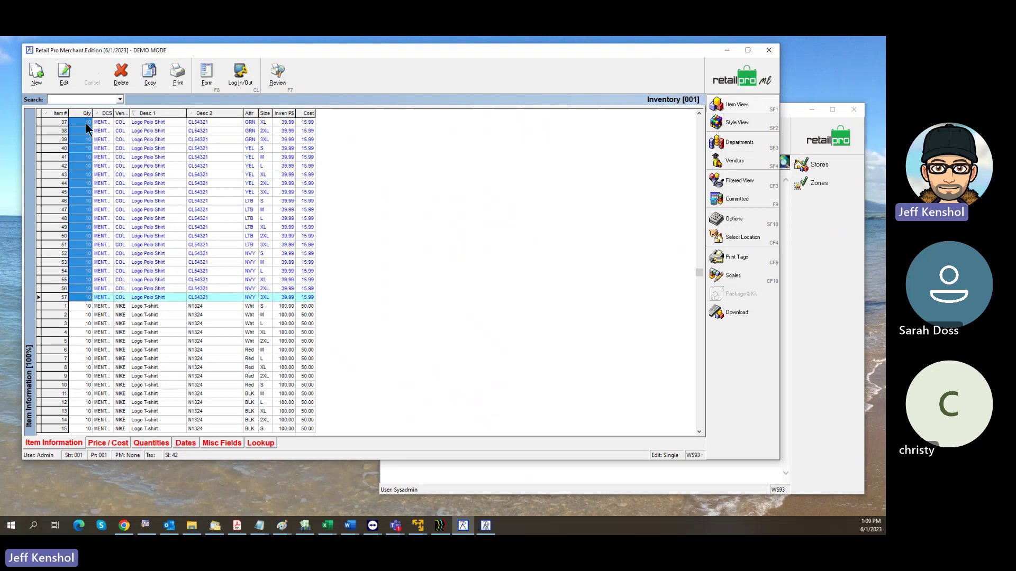
pyautogui.rightClick(82, 149)
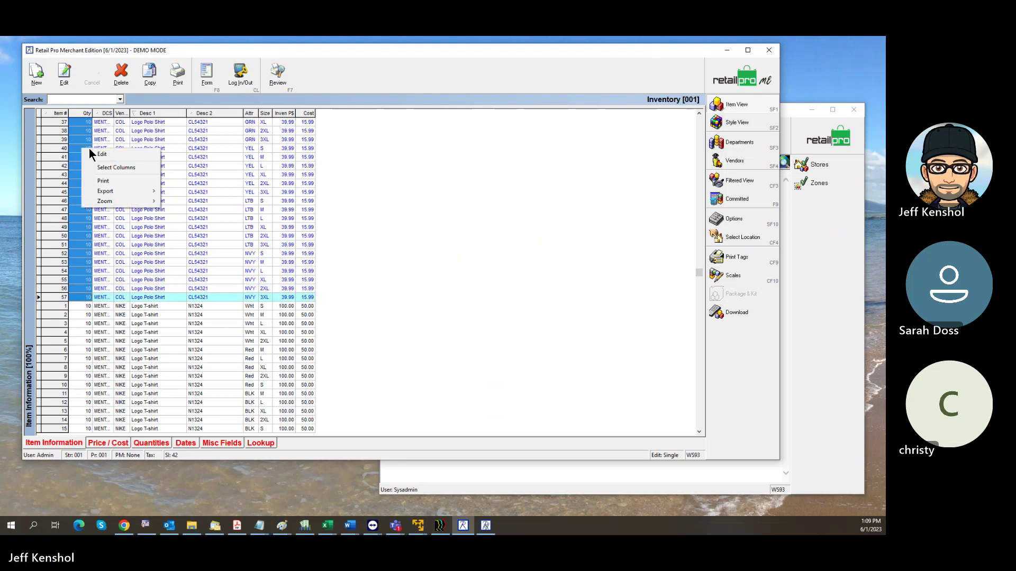
pyautogui.moveTo(113, 192)
pyautogui.click(196, 159)
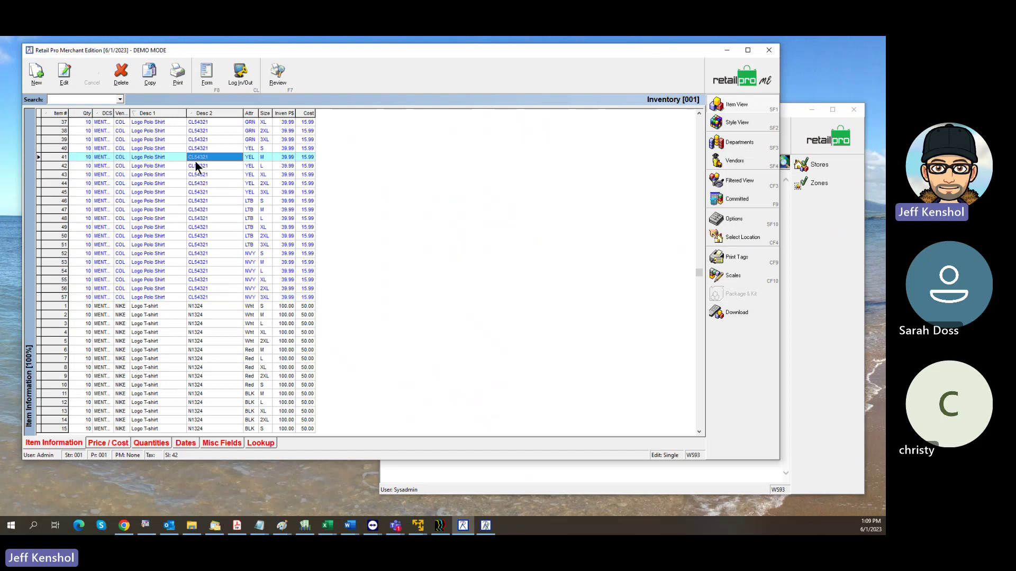
# - Select the Qty values of Logo Polo Shirt items 37 through 57 and export them to Notepad
pyautogui.click(85, 123)
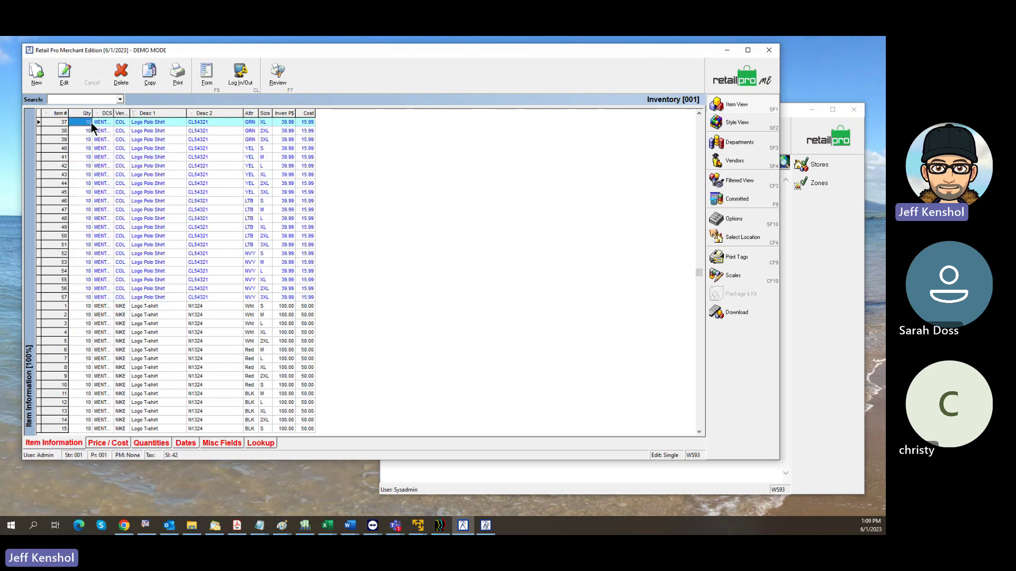
pyautogui.hotkey('shift', 'Down')
pyautogui.hotkey('shift', 'Down')
pyautogui.hotkey('shift', 'Down')
pyautogui.hotkey('shift', 'Down')
pyautogui.hotkey('shift', 'Down')
pyautogui.hotkey('shift', 'Down')
pyautogui.hotkey('shift', 'Down')
pyautogui.hotkey('shift', 'Down')
pyautogui.hotkey('shift', 'Down')
pyautogui.hotkey('shift', 'Down')
pyautogui.hotkey('shift', 'Down')
pyautogui.hotkey('shift', 'Down')
pyautogui.hotkey('shift', 'Down')
pyautogui.hotkey('shift', 'Down')
pyautogui.hotkey('shift', 'Down')
pyautogui.hotkey('shift', 'Down')
pyautogui.hotkey('shift', 'Down')
pyautogui.hotkey('shift', 'Down')
pyautogui.hotkey('shift', 'Down')
pyautogui.hotkey('shift', 'Down')
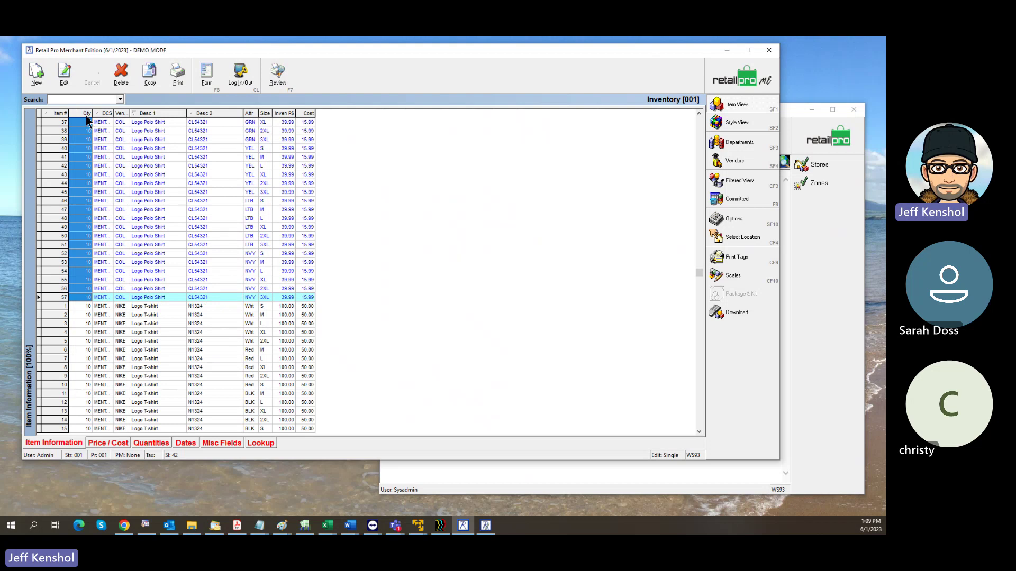
pyautogui.rightClick(84, 128)
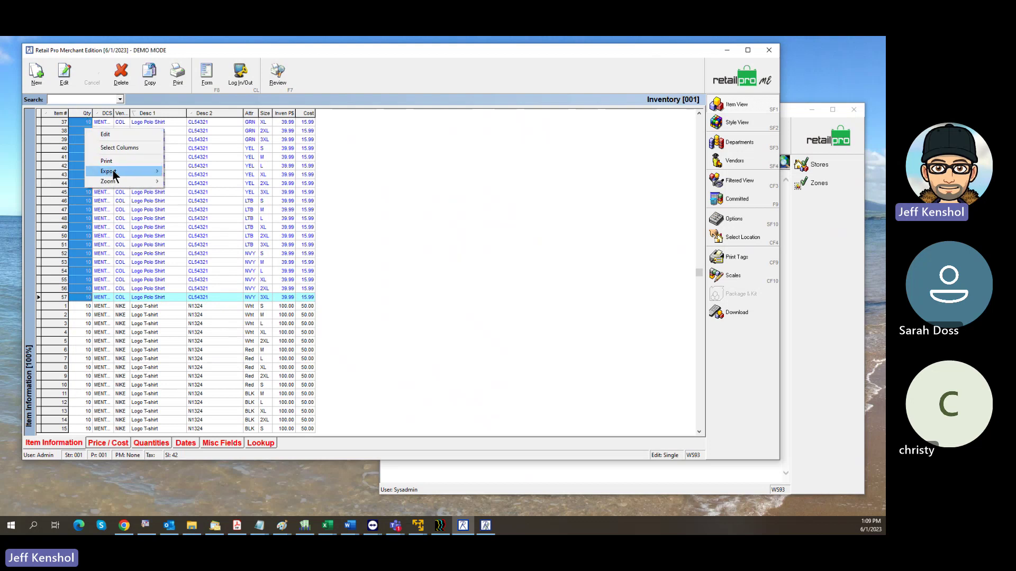
pyautogui.moveTo(112, 170)
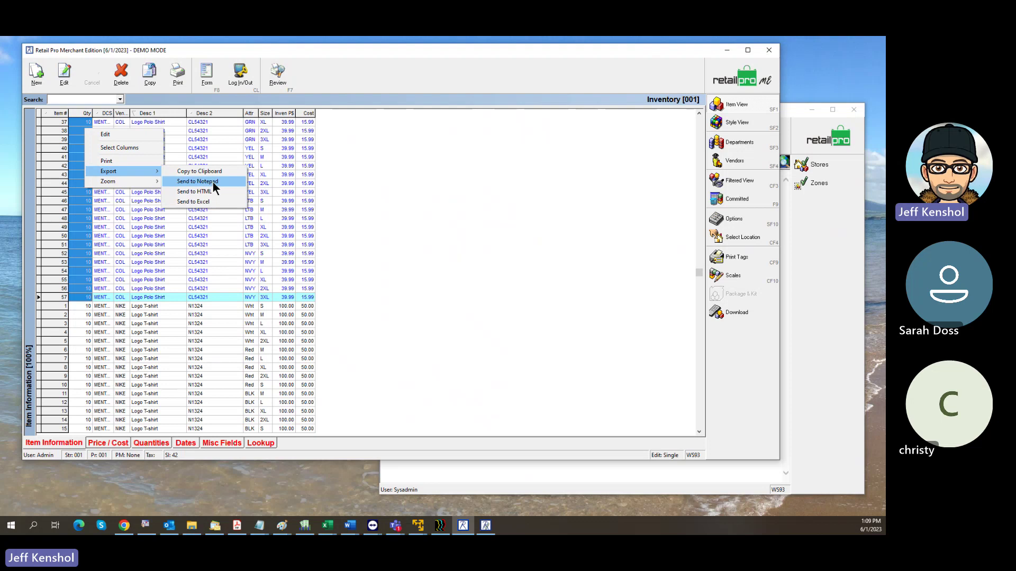
pyautogui.click(212, 181)
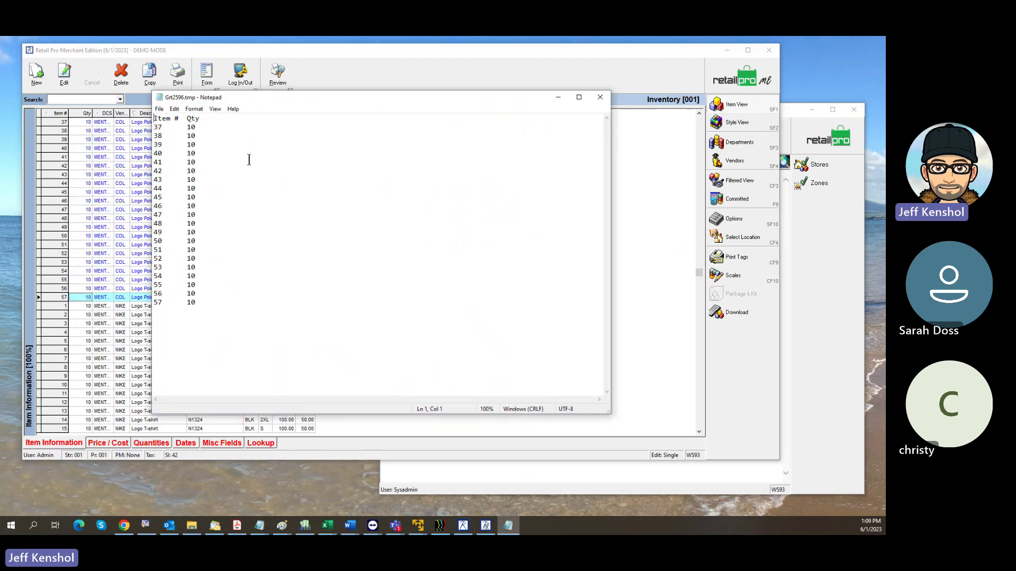
# - Delete the Item # and Qty header line from the exported text
pyautogui.moveTo(214, 119); pyautogui.dragTo(153, 119)
pyautogui.press('Delete')
pyautogui.press('Delete')
# - Replace every tab gap between item number and quantity with a comma throughout the exported text
pyautogui.click(185, 119)
pyautogui.press('Right')
pyautogui.hotkey('shift', 'Left')
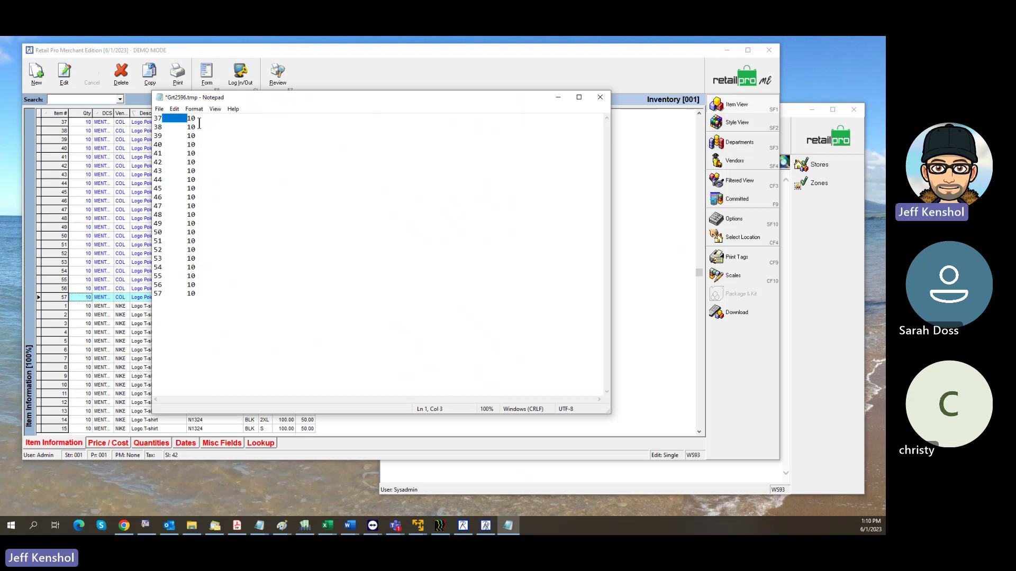
pyautogui.rightClick(178, 121)
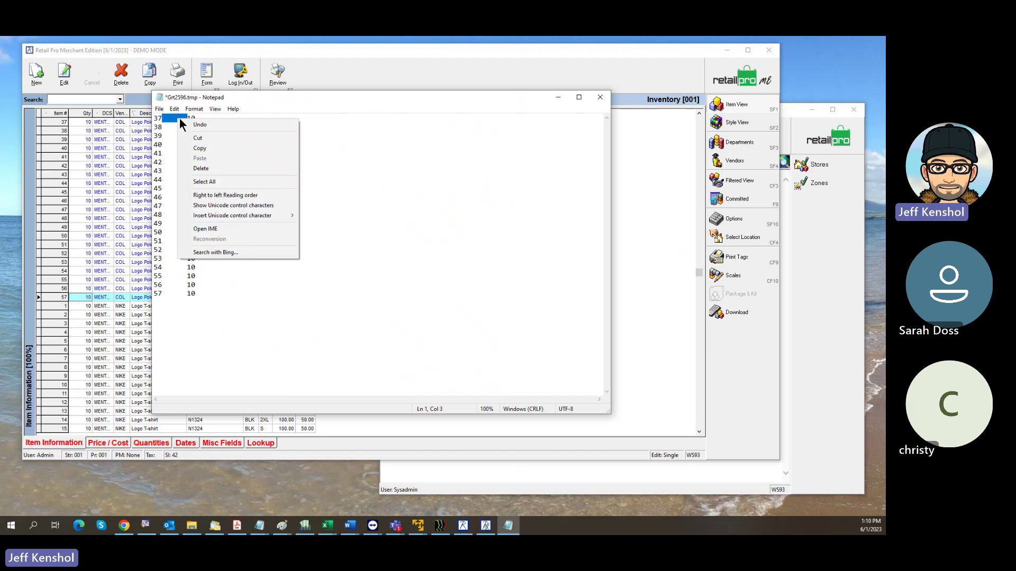
pyautogui.click(212, 150)
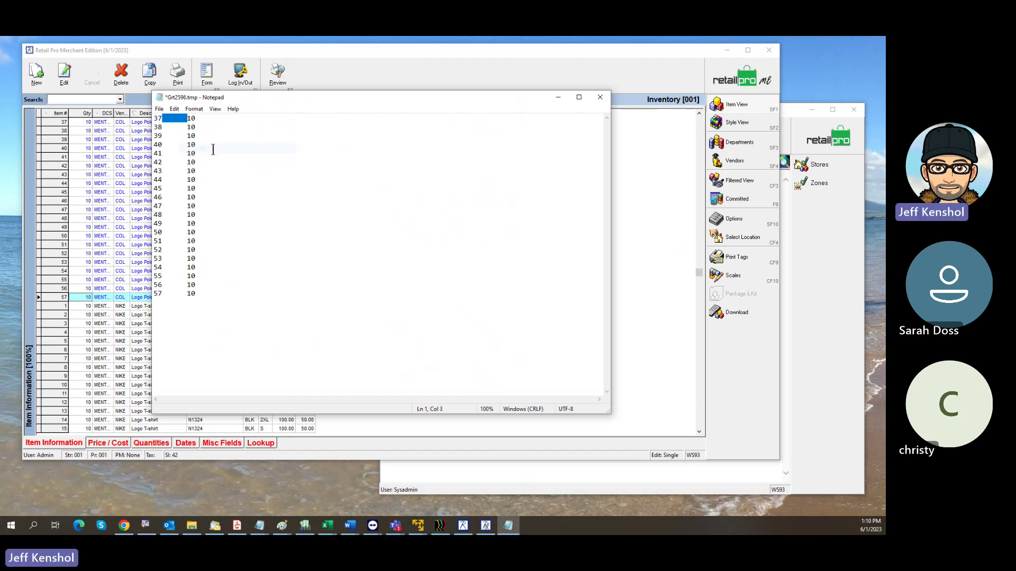
pyautogui.click(176, 109)
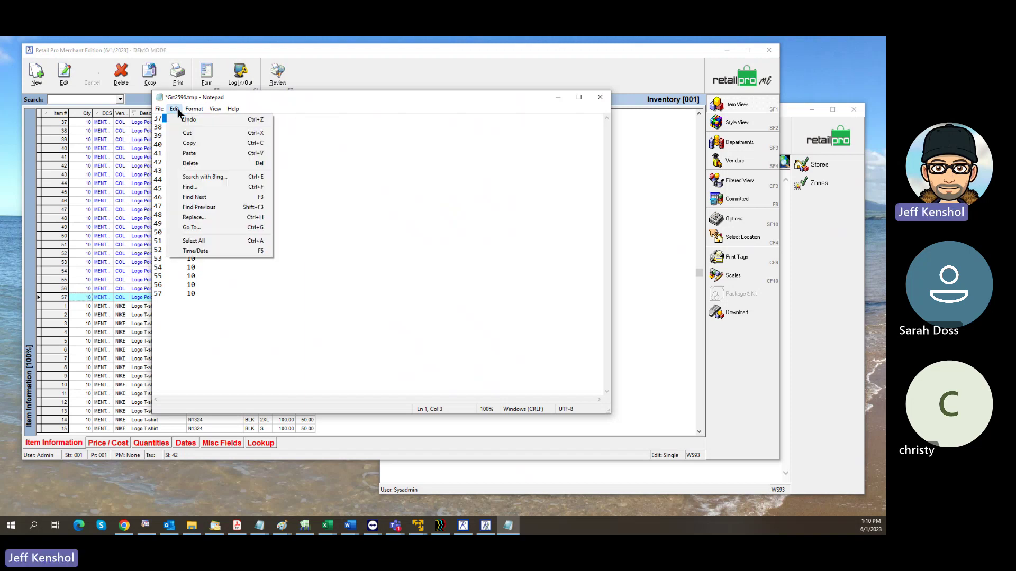
pyautogui.click(209, 217)
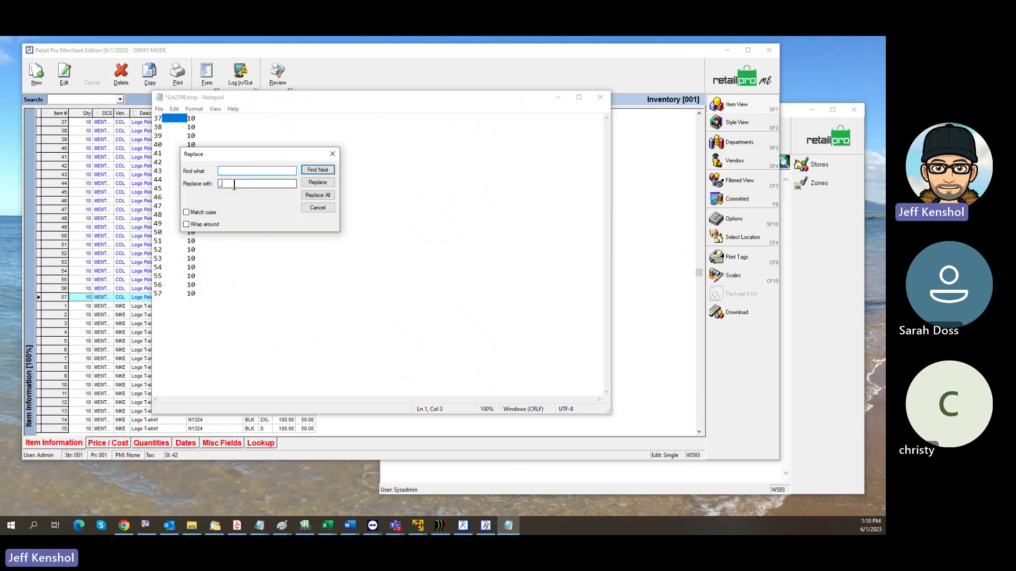
pyautogui.press('Tab')
pyautogui.moveTo(263, 173); pyautogui.dragTo(176, 184)
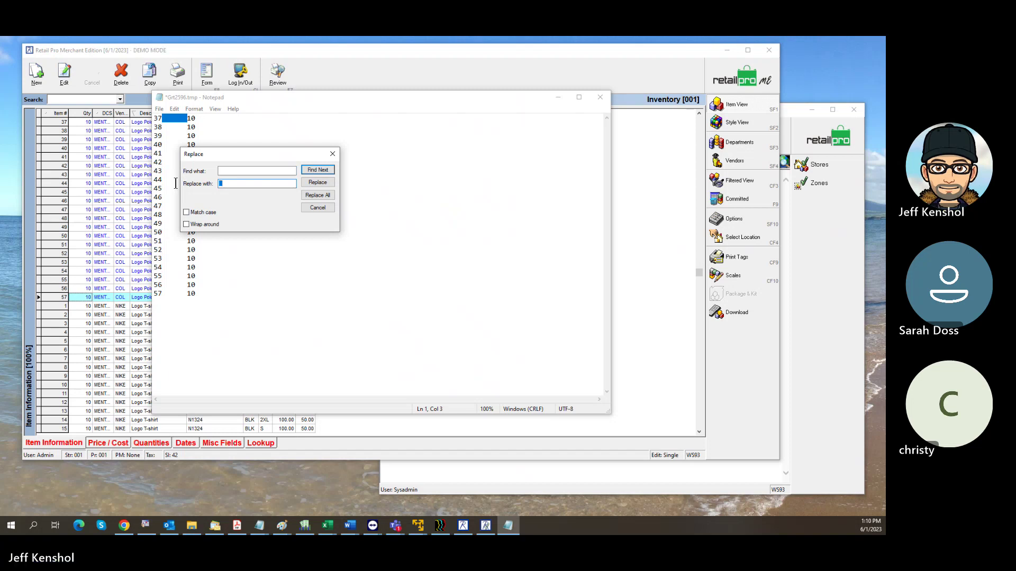
pyautogui.click(316, 195)
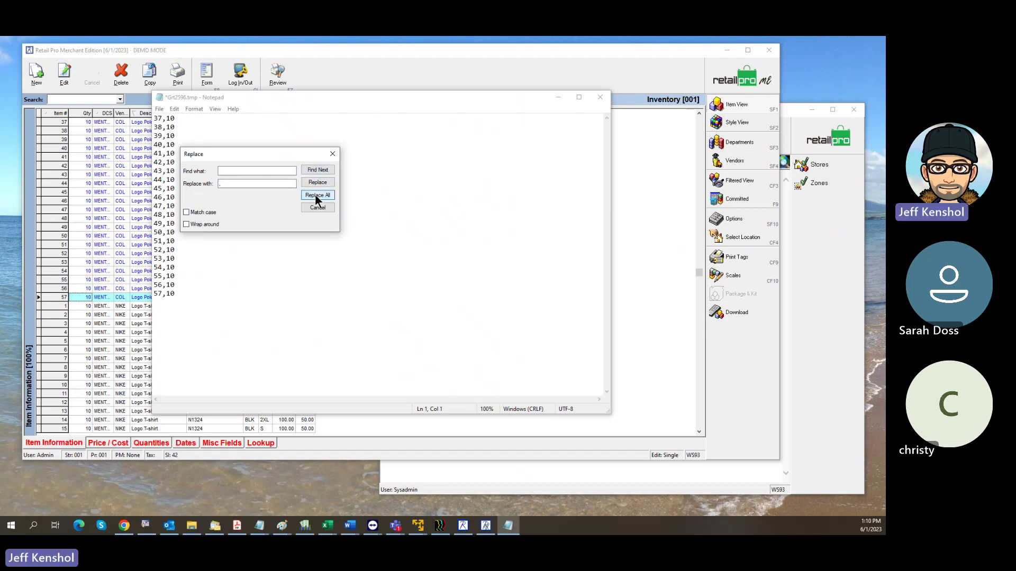
pyautogui.click(332, 154)
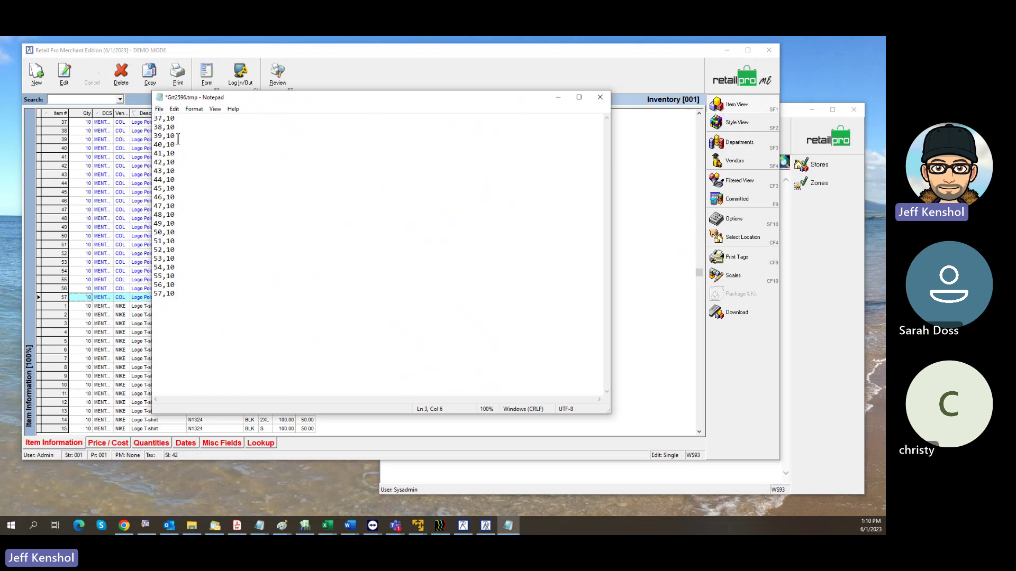
# - Change the counted quantities of items 39 and 41 to 13 and of item 44 to 1 in the text file
pyautogui.write('3')
pyautogui.press('Down')
pyautogui.press('Down')
pyautogui.press('BackSpace')
pyautogui.write('3')
pyautogui.press('Down')
pyautogui.press('Down')
pyautogui.press('Down')
pyautogui.press('BackSpace')
pyautogui.press('Down')
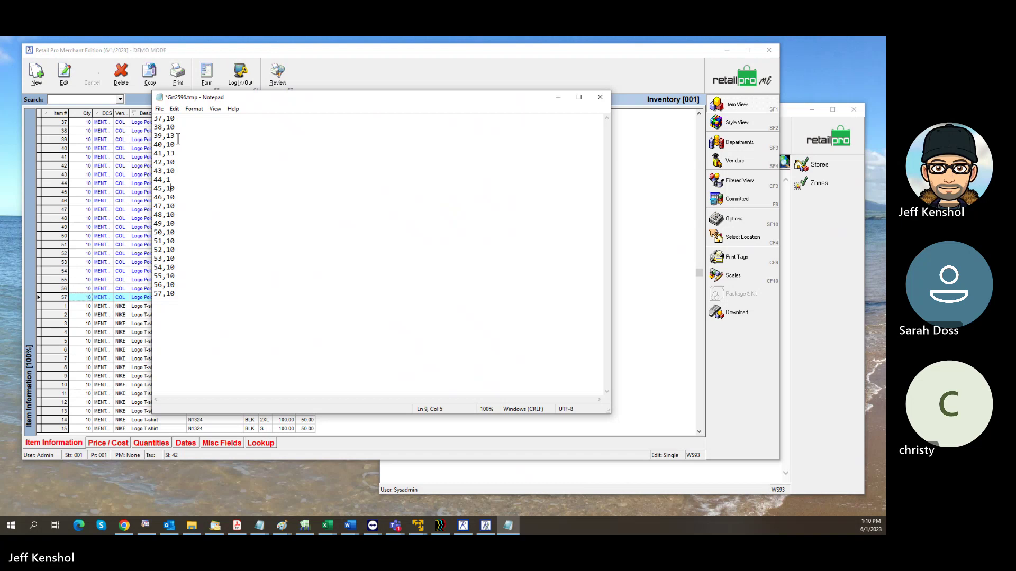
pyautogui.press('Down')
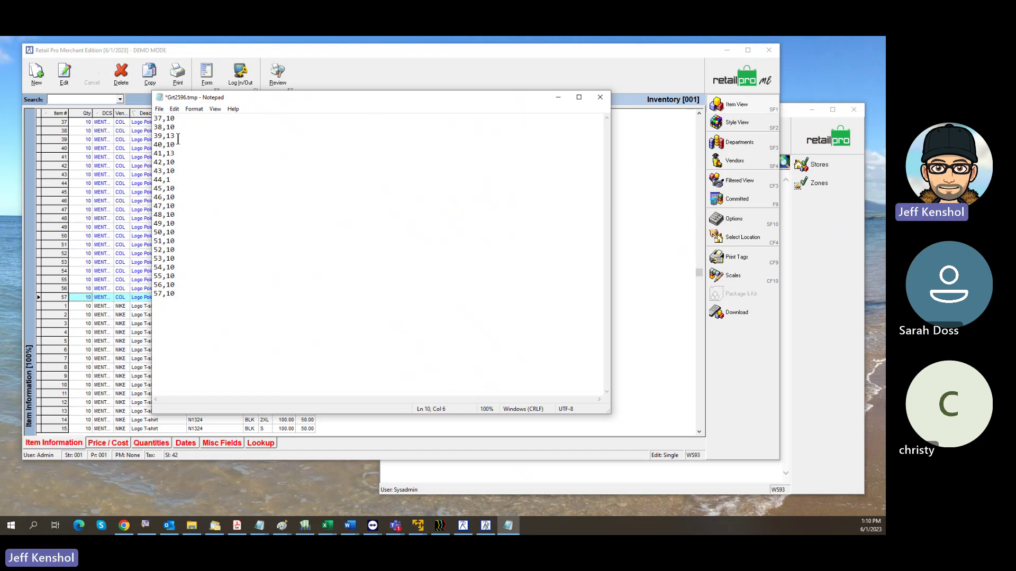
pyautogui.press('Delete')
# - Switch back to Retail Pro, sort the inventory list by item number and go down to the All Weather Jacket items
pyautogui.click(57, 113)
pyautogui.press('Down')
pyautogui.press('Down')
pyautogui.press('Down')
pyautogui.press('Down')
pyautogui.press('Down')
pyautogui.press('Down')
pyautogui.press('Down')
pyautogui.press('Down')
pyautogui.press('Down')
pyautogui.press('Down')
pyautogui.press('Down')
pyautogui.press('Down')
pyautogui.press('Down')
pyautogui.press('Down')
pyautogui.press('Down')
pyautogui.press('Down')
pyautogui.press('Down')
pyautogui.press('Down')
pyautogui.press('Down')
pyautogui.press('Down')
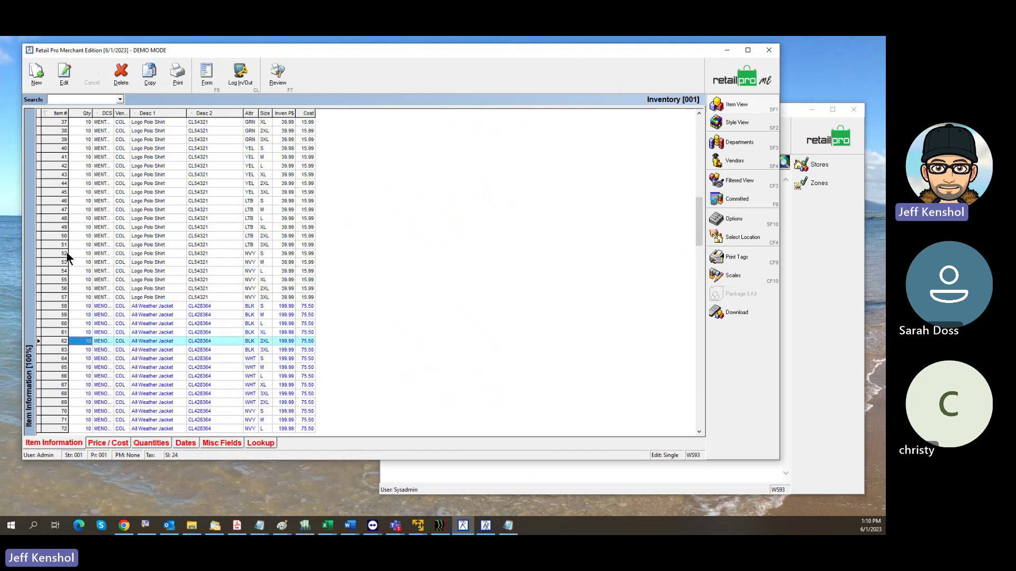
# - Go down the inventory list past the last All Weather Jacket and select the empty row for item number 99
pyautogui.press('Down')
pyautogui.press('Down')
pyautogui.press('Down')
pyautogui.press('Down')
pyautogui.press('Down')
pyautogui.press('Down')
pyautogui.press('Down')
pyautogui.press('Down')
pyautogui.press('Down')
pyautogui.press('Down')
pyautogui.press('Down')
pyautogui.press('Down')
pyautogui.press('Down')
pyautogui.press('Down')
pyautogui.press('Down')
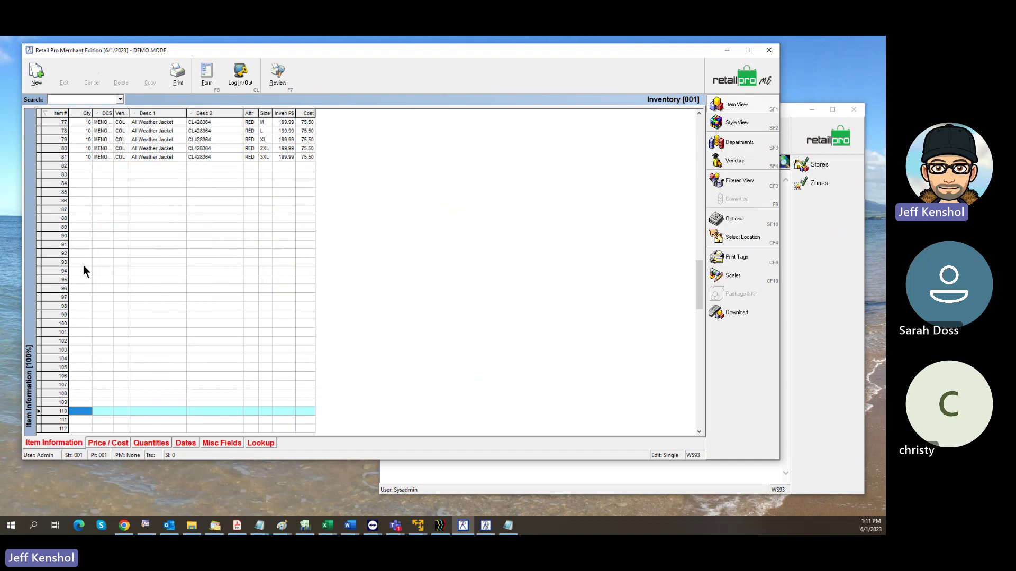
pyautogui.click(75, 314)
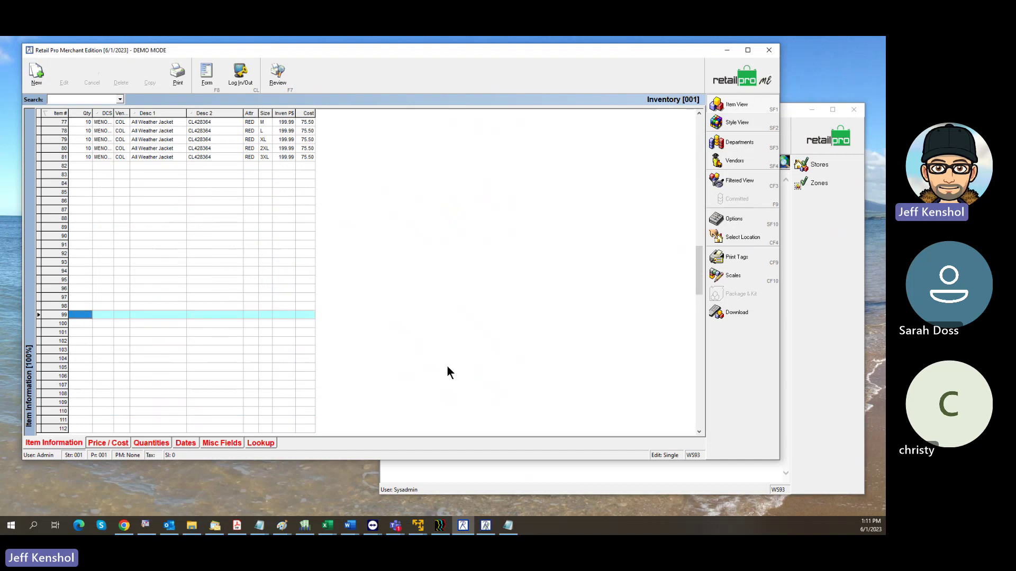
# - Switch to the Notepad text file and insert the line 99,1 directly after the line for item 44
pyautogui.click(508, 527)
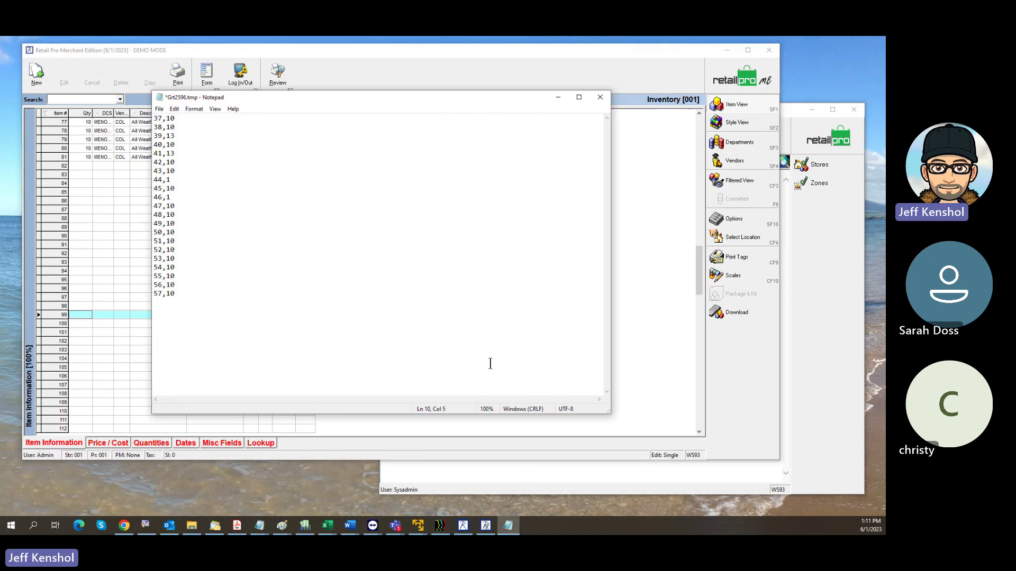
pyautogui.click(185, 179)
pyautogui.press('Return')
pyautogui.write('99,1')
# - Save the count text under the file name V82-2 in the Zones folder on the Desktop
pyautogui.click(159, 109)
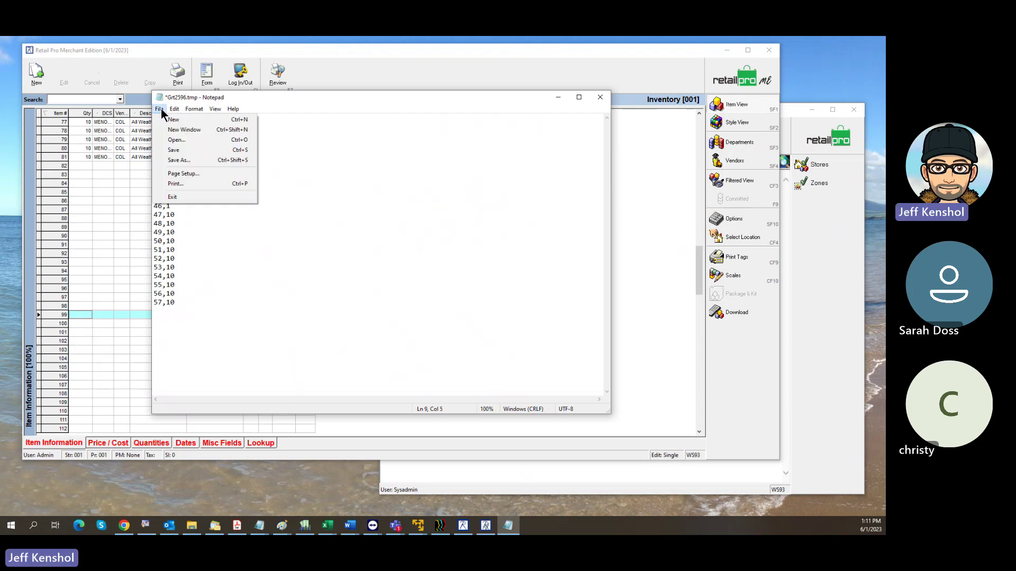
pyautogui.click(178, 161)
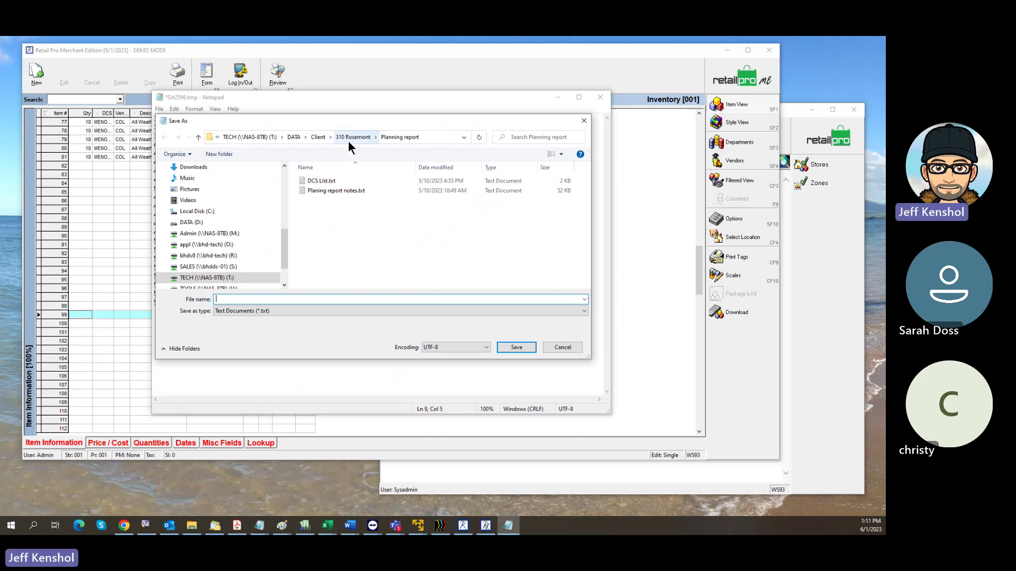
pyautogui.scroll(1, 204, 174)
pyautogui.click(206, 168)
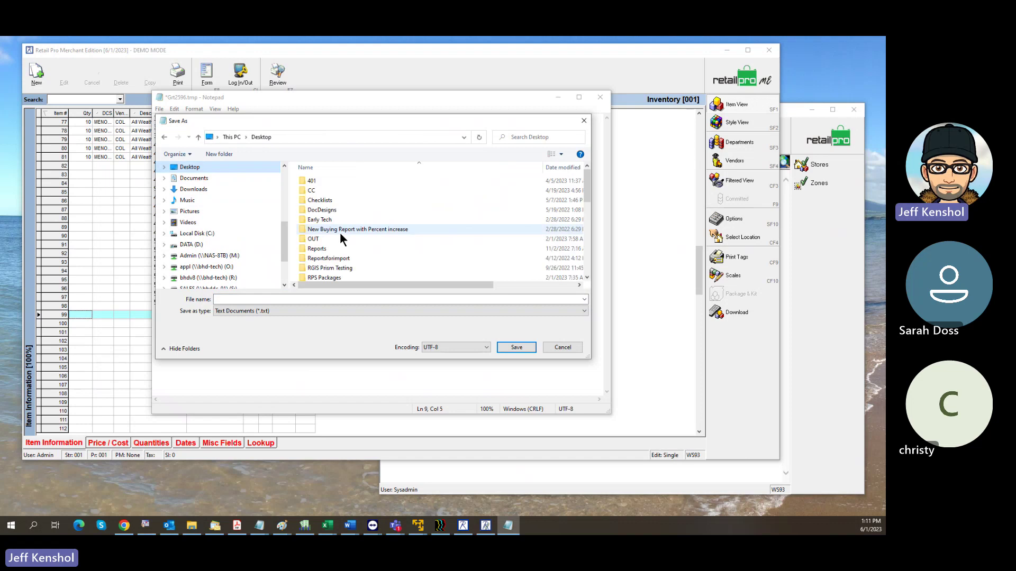
pyautogui.rightClick(430, 224)
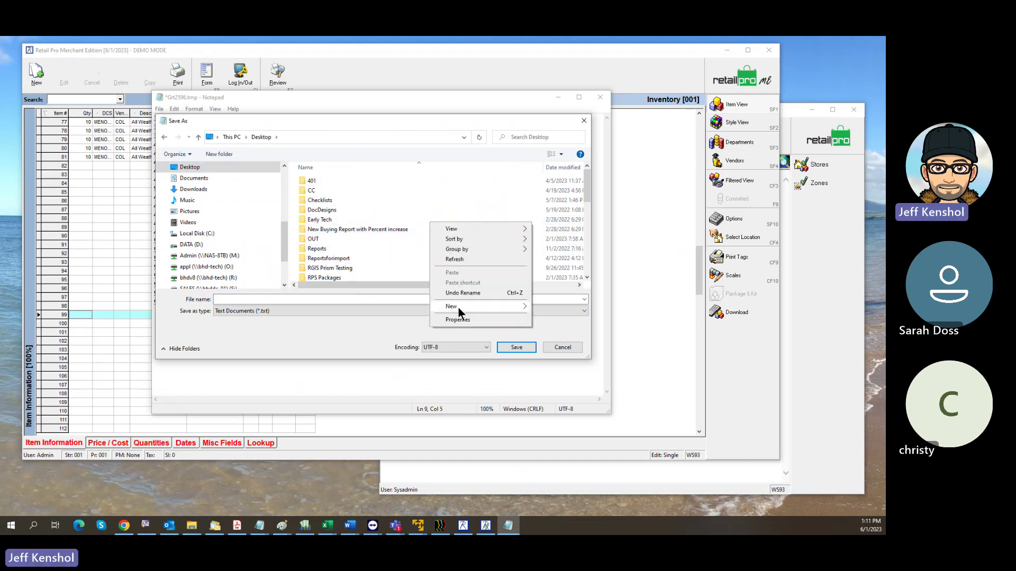
pyautogui.moveTo(459, 306)
pyautogui.click(320, 231)
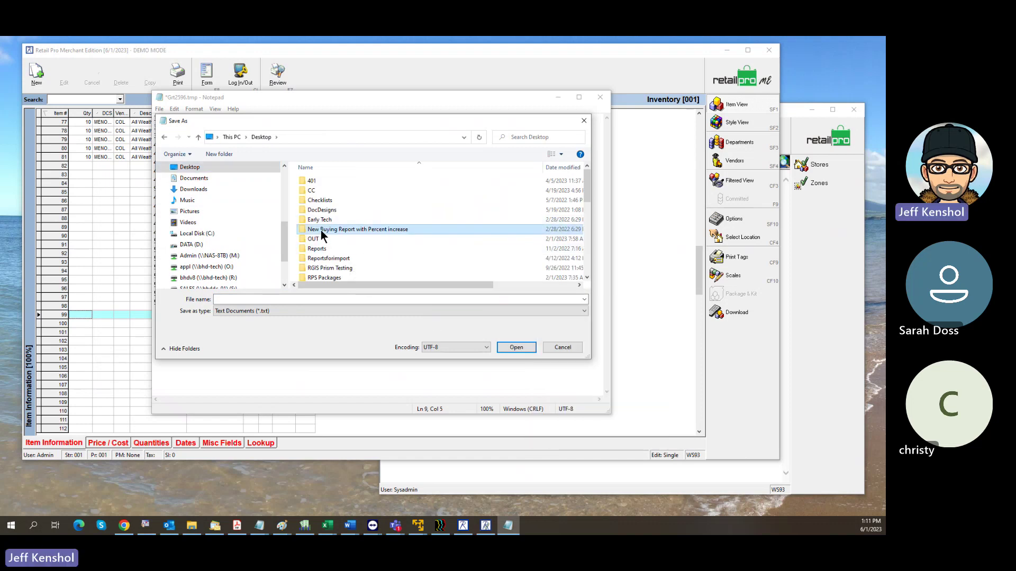
pyautogui.scroll(-5, 320, 231)
pyautogui.press('Return')
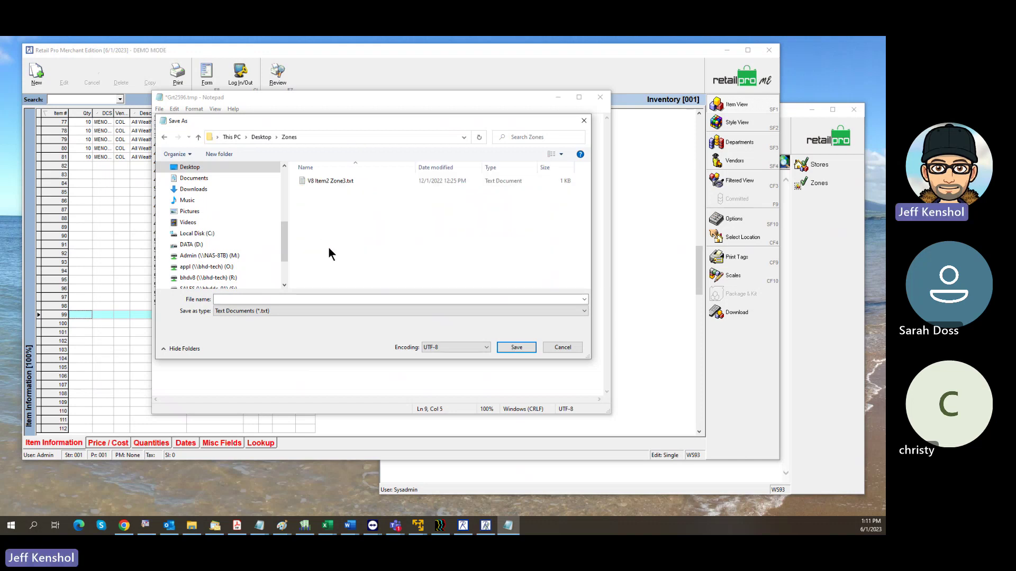
pyautogui.click(264, 299)
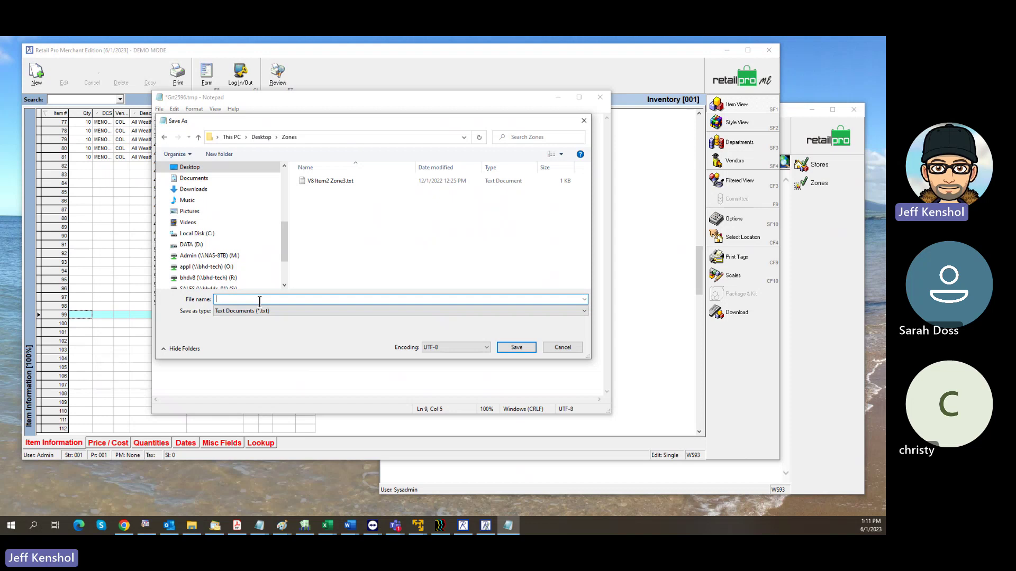
pyautogui.write('V8')
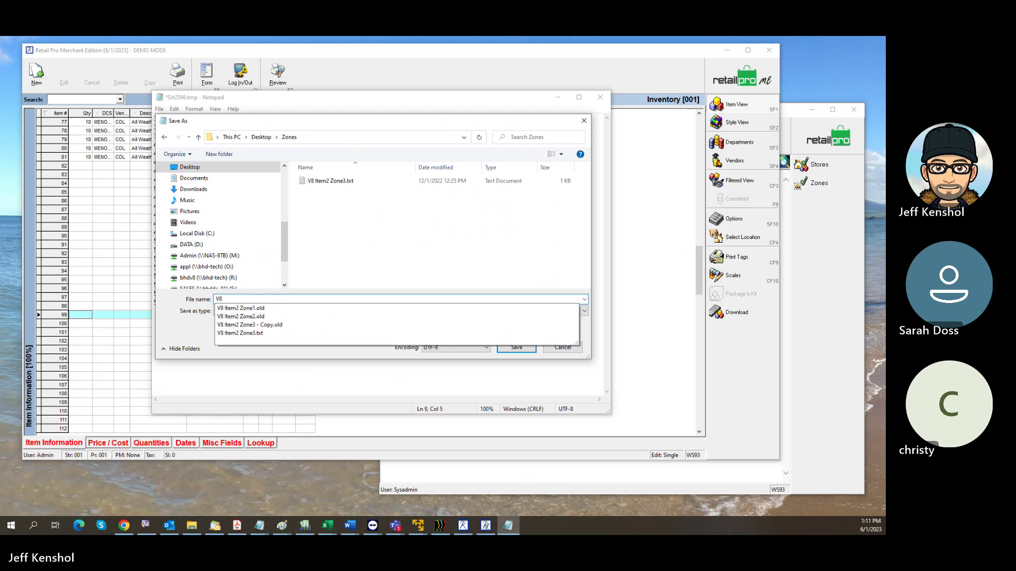
pyautogui.write('2-2')
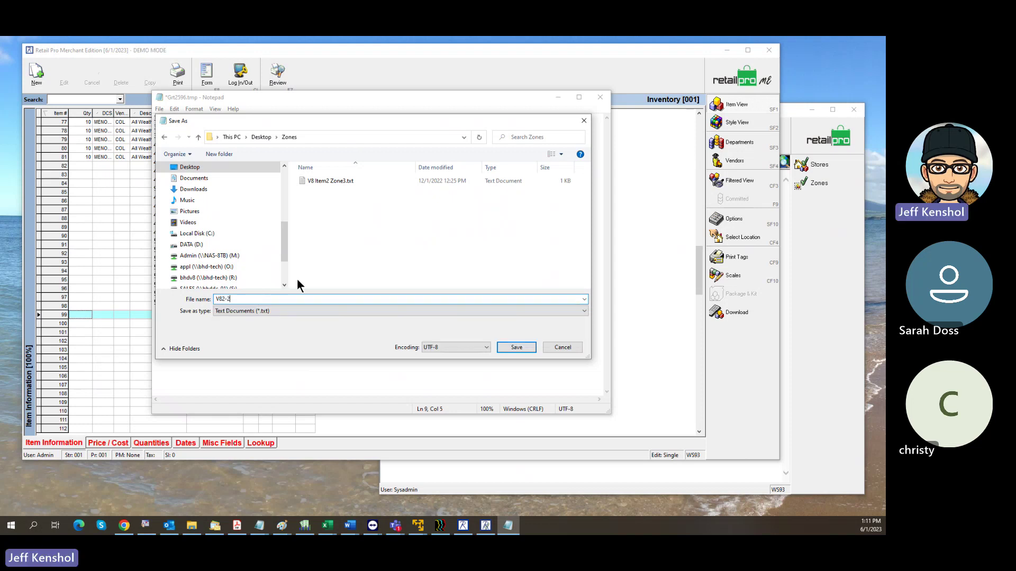
pyautogui.click(505, 345)
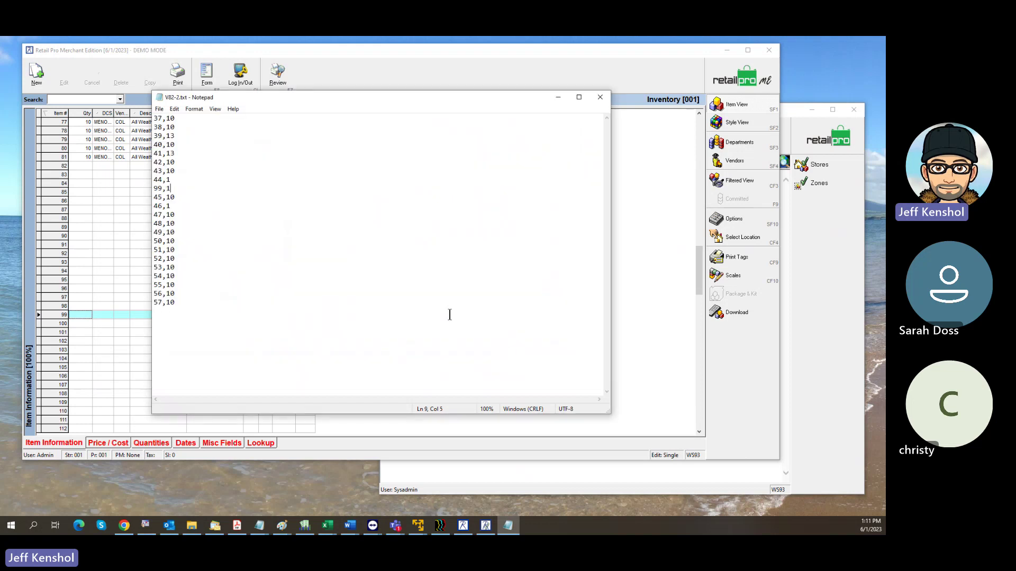
# - Save a second copy of the count file as V82-2-2.txt in the same Zones folder
pyautogui.click(160, 109)
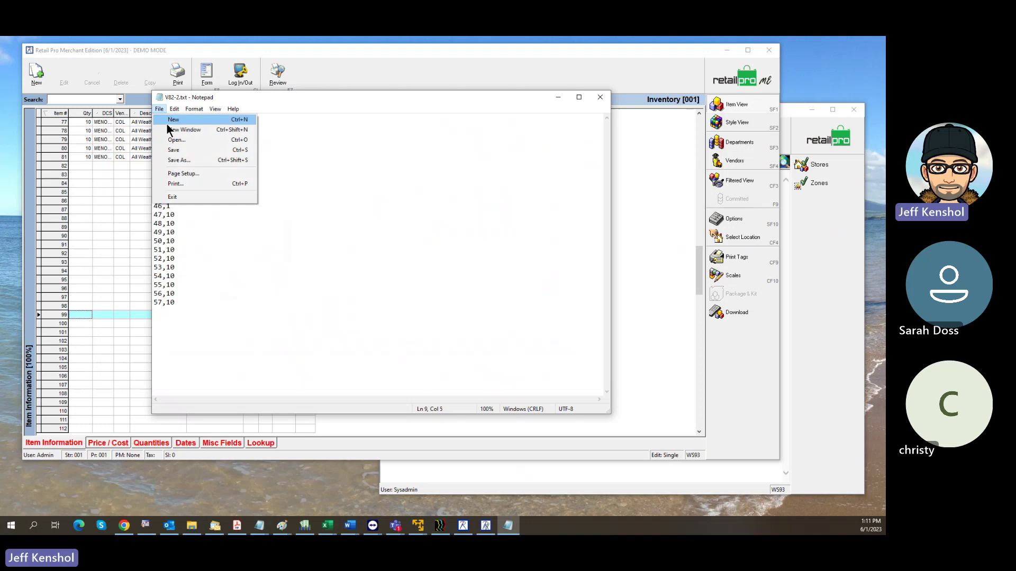
pyautogui.click(185, 159)
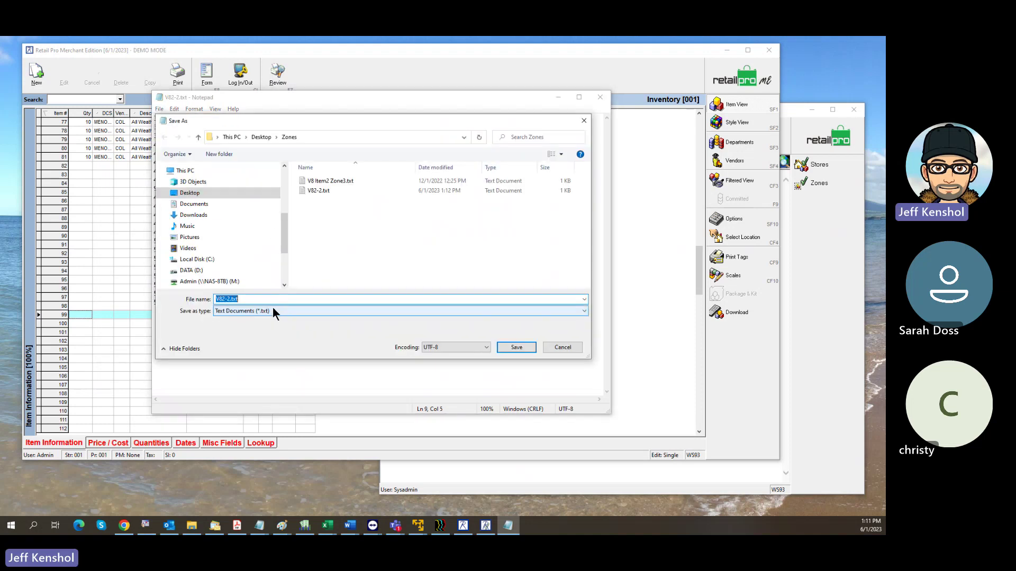
pyautogui.click(231, 299)
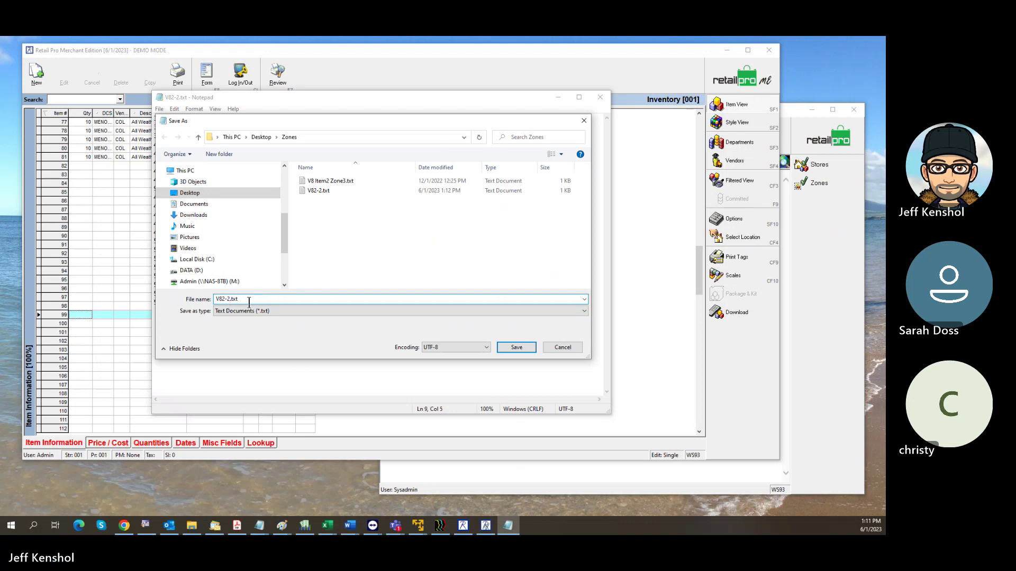
pyautogui.write('-2')
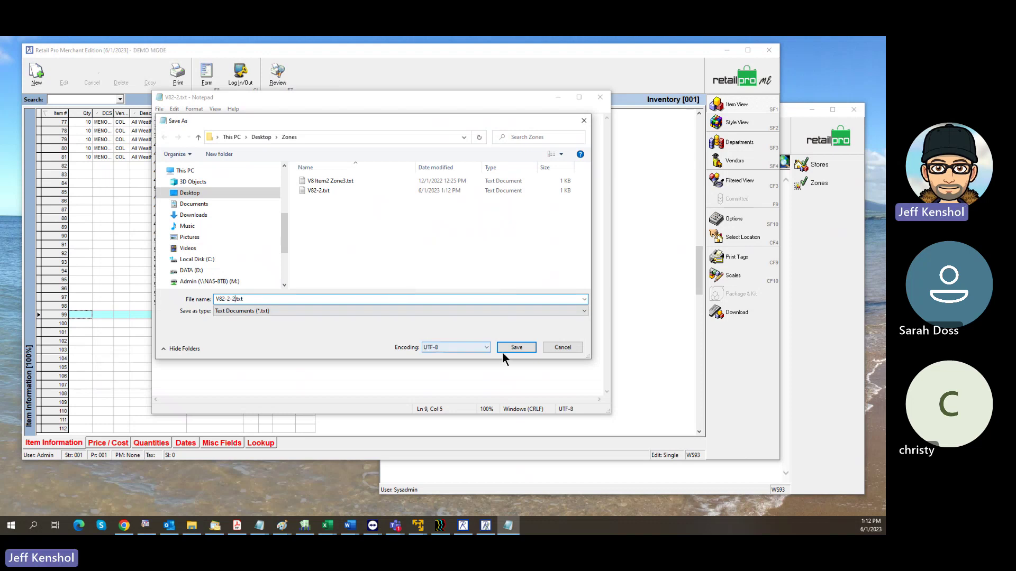
pyautogui.click(516, 347)
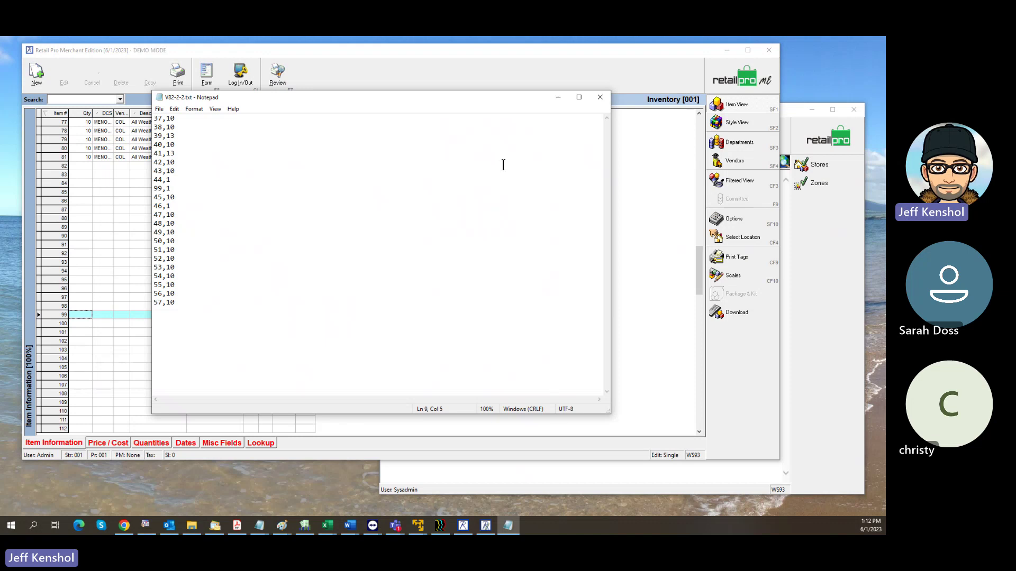
# - Leave the Retail Pro inventory list for the main screen and reposition its window so the Notepad count lines remain visible beside it
pyautogui.click(627, 101)
pyautogui.click(735, 79)
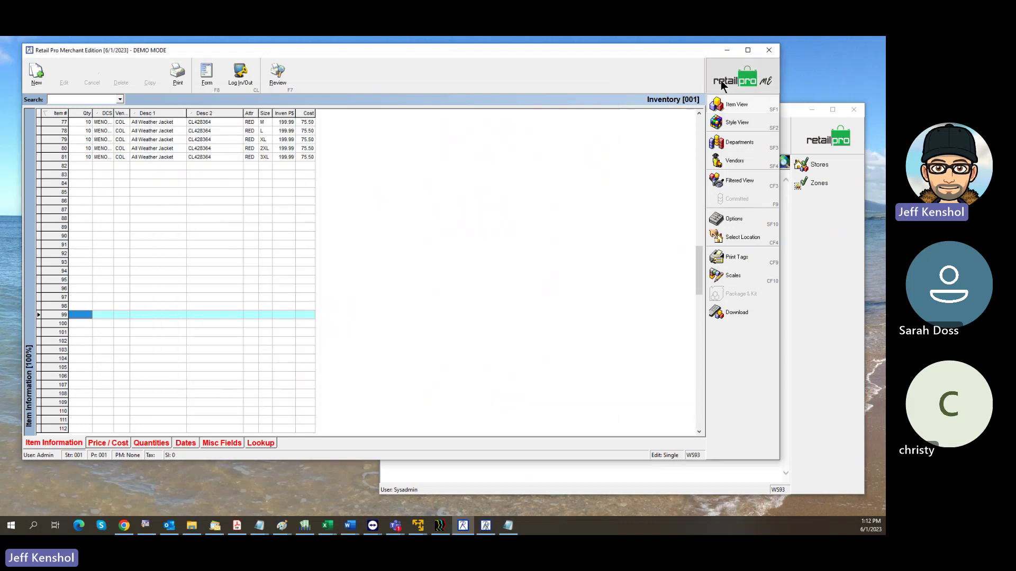
pyautogui.moveTo(503, 53); pyautogui.dragTo(533, 133)
pyautogui.click(224, 89)
pyautogui.moveTo(223, 87); pyautogui.dragTo(94, 64)
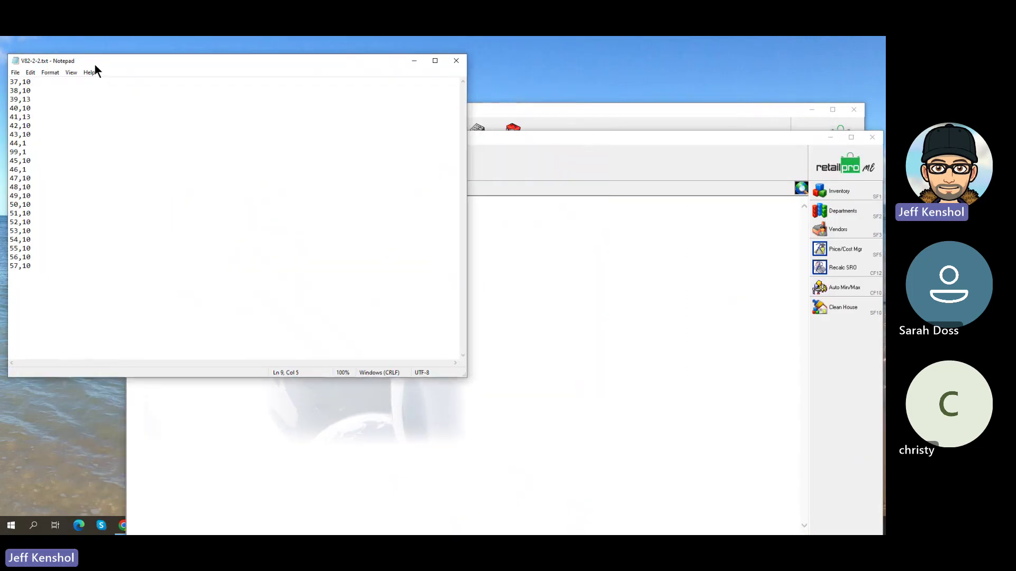
pyautogui.moveTo(519, 137); pyautogui.dragTo(452, 66)
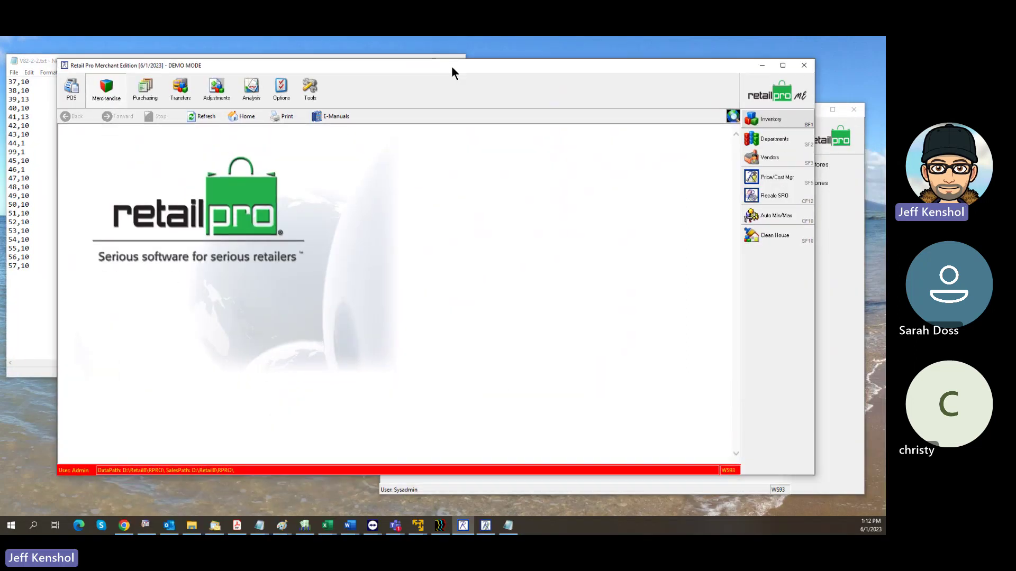
# - Switch to Physical Inventory, move its window clear of the count lines and open the system preferences
pyautogui.click(837, 256)
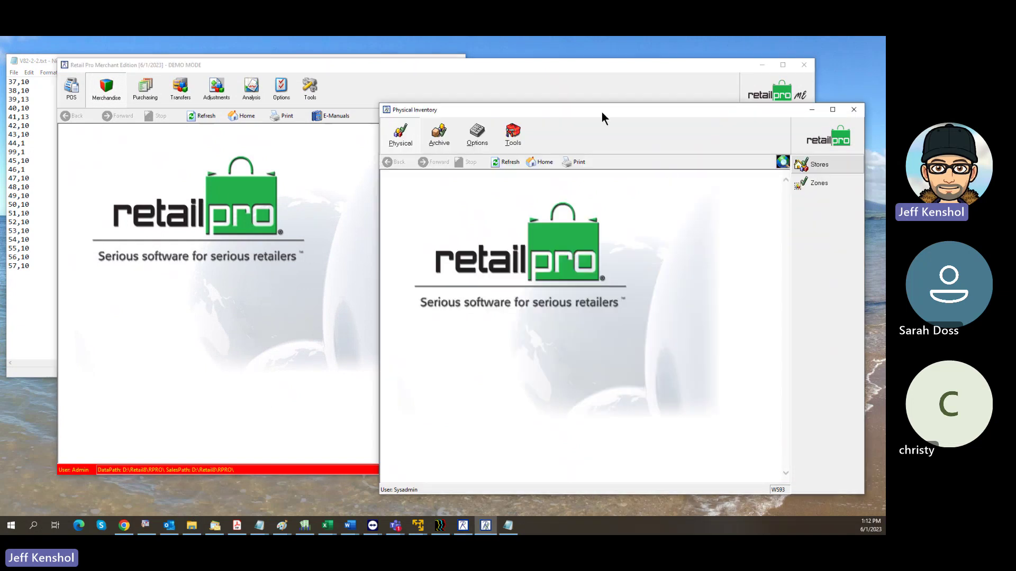
pyautogui.moveTo(599, 110); pyautogui.dragTo(415, 88)
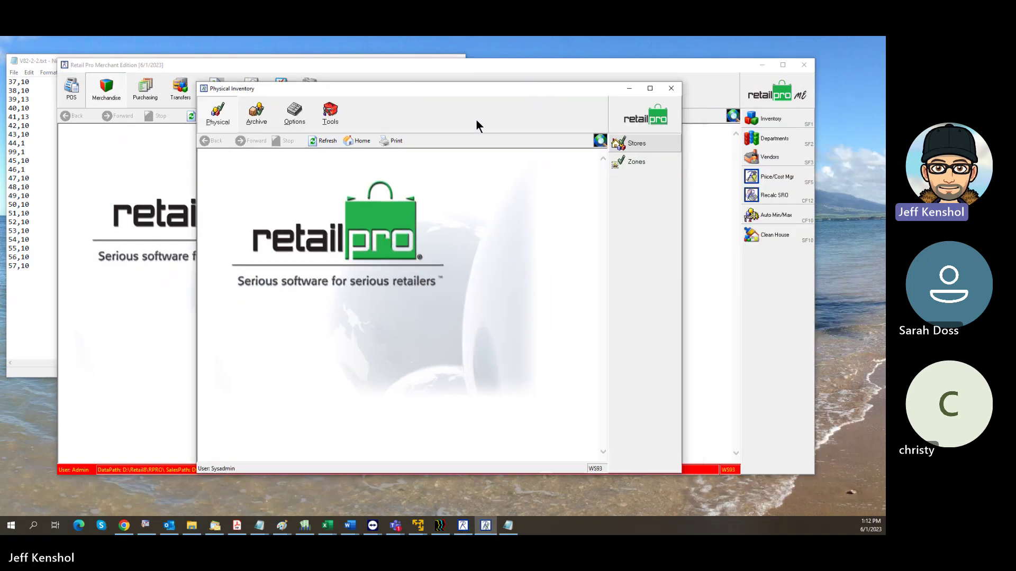
pyautogui.click(303, 117)
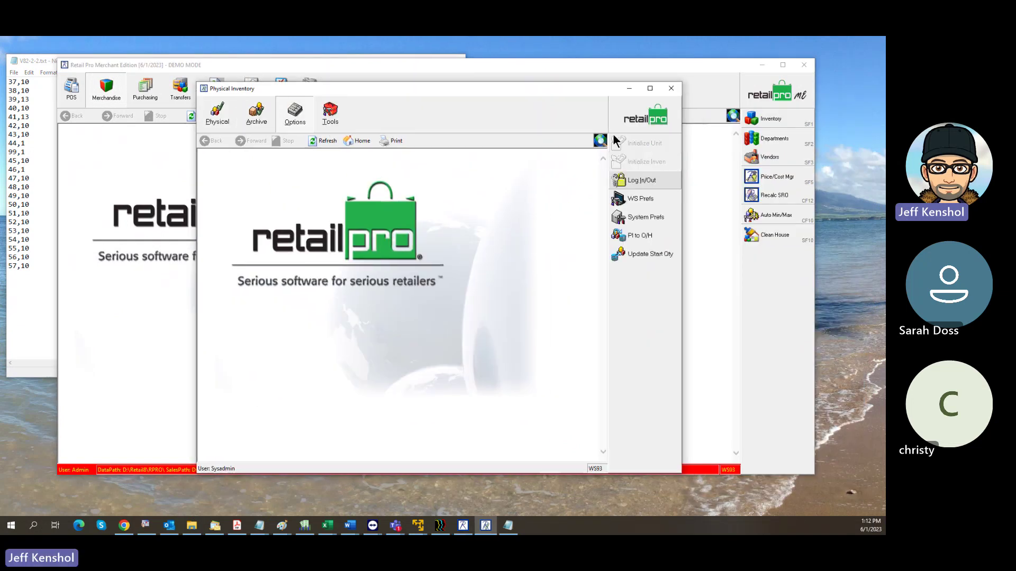
pyautogui.click(655, 220)
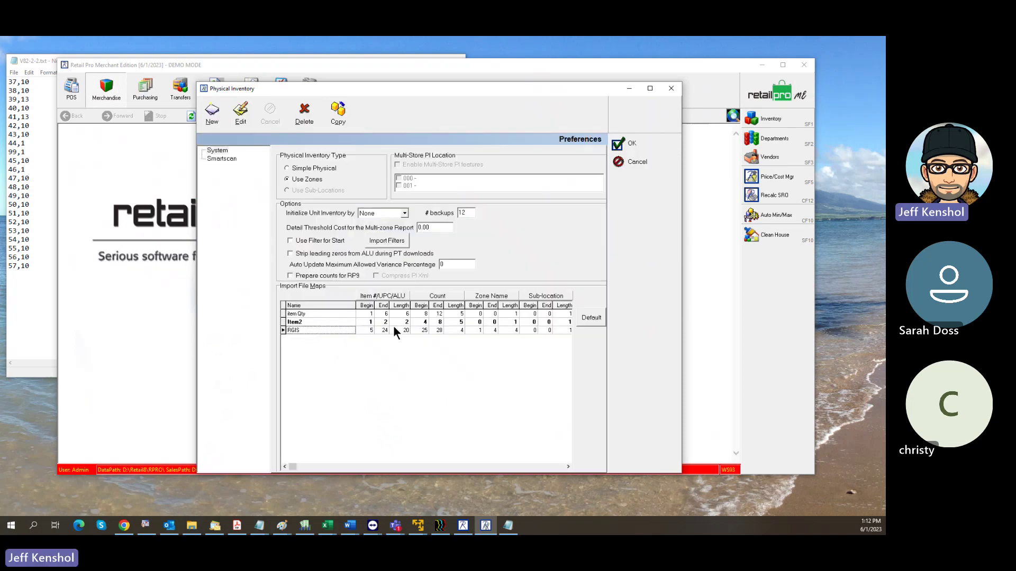
pyautogui.click(336, 331)
pyautogui.click(212, 111)
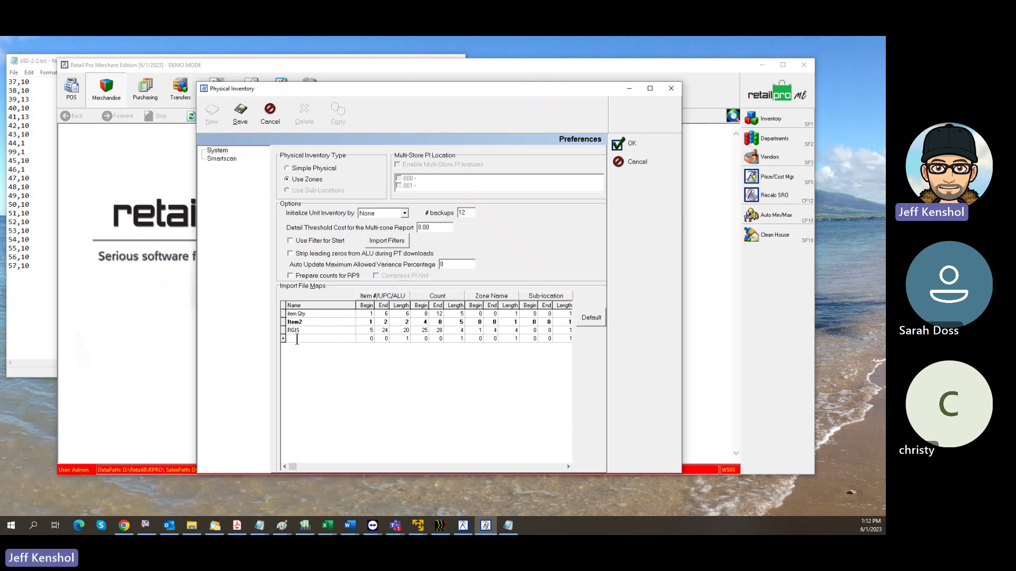
pyautogui.write('item2')
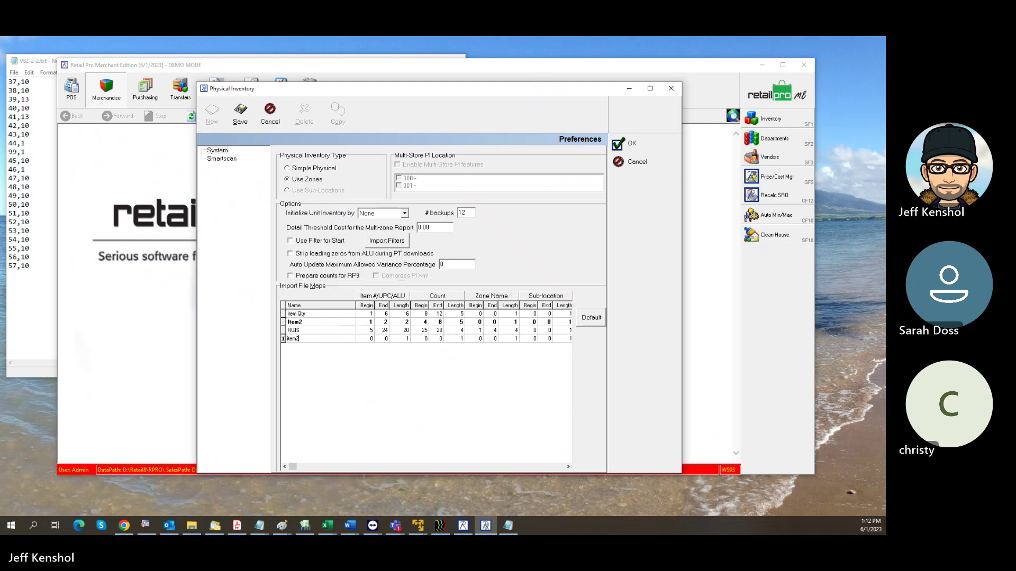
pyautogui.press('BackSpace')
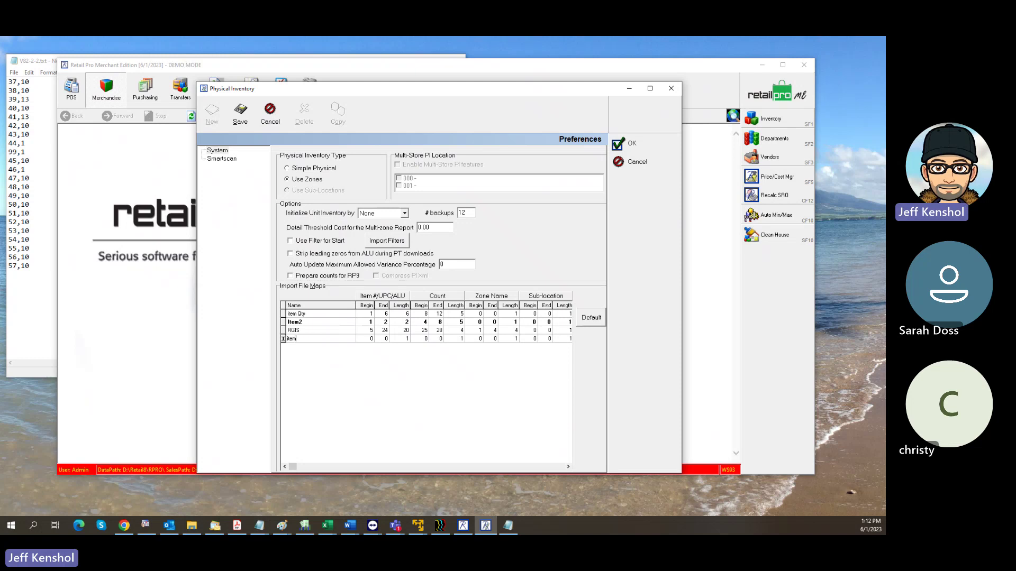
pyautogui.press('BackSpace')
pyautogui.click(353, 324)
pyautogui.click(302, 340)
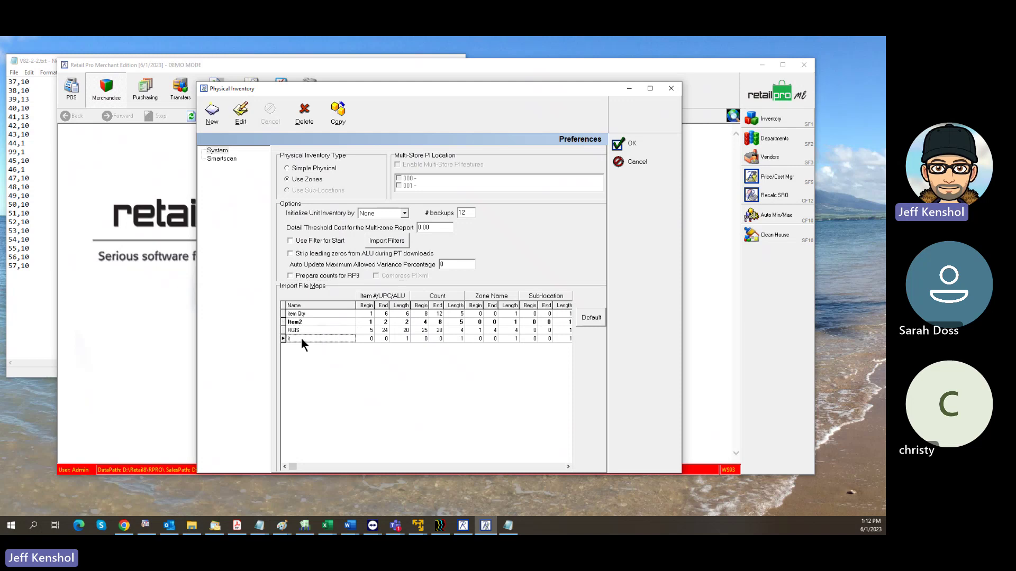
pyautogui.click(304, 113)
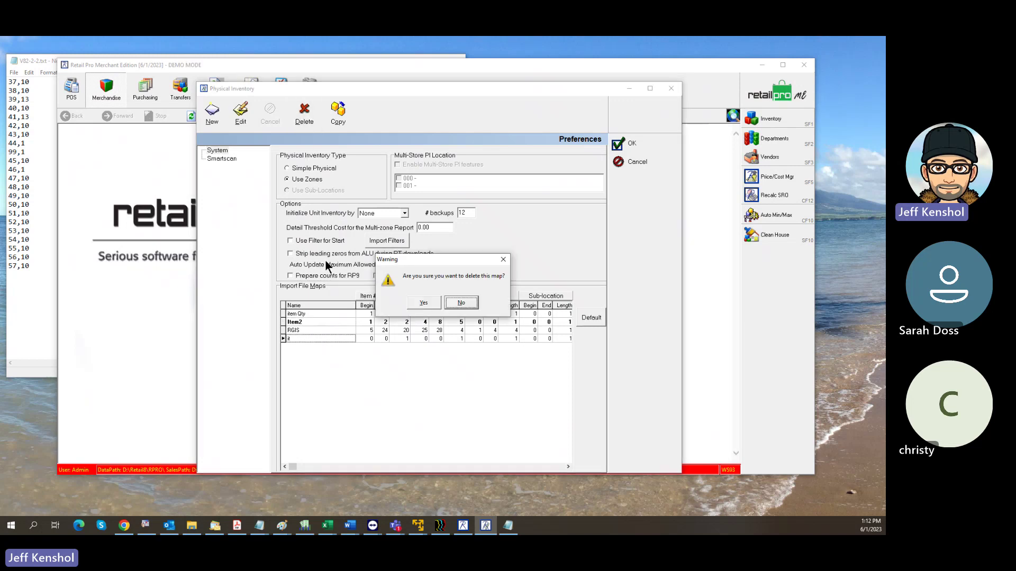
pyautogui.click(414, 304)
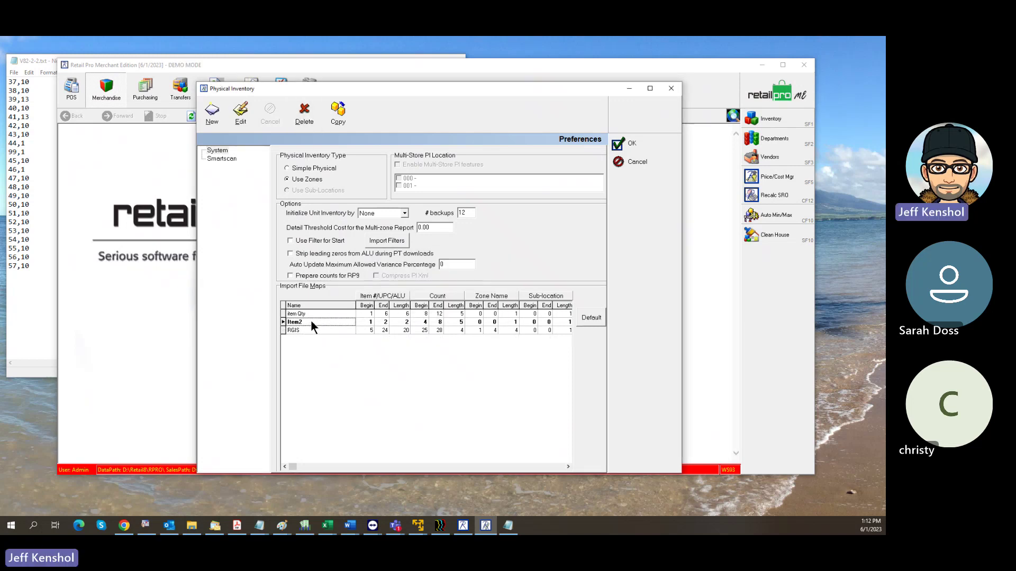
# - Compare the Item2 import map's item number and count positions with the characters of the 99,1 line in the text file
pyautogui.click(370, 322)
pyautogui.click(382, 324)
pyautogui.click(403, 324)
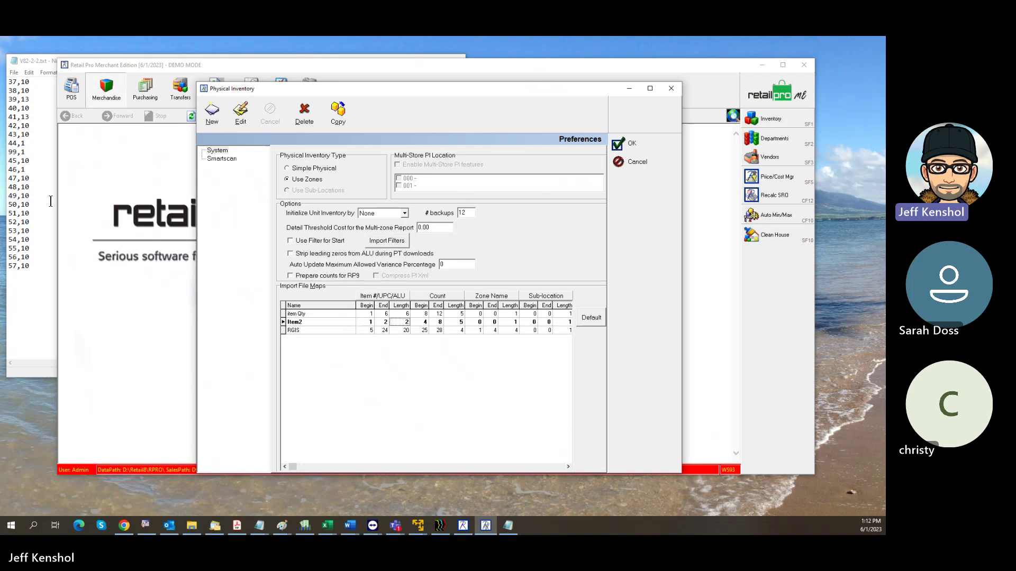
pyautogui.doubleClick(16, 152)
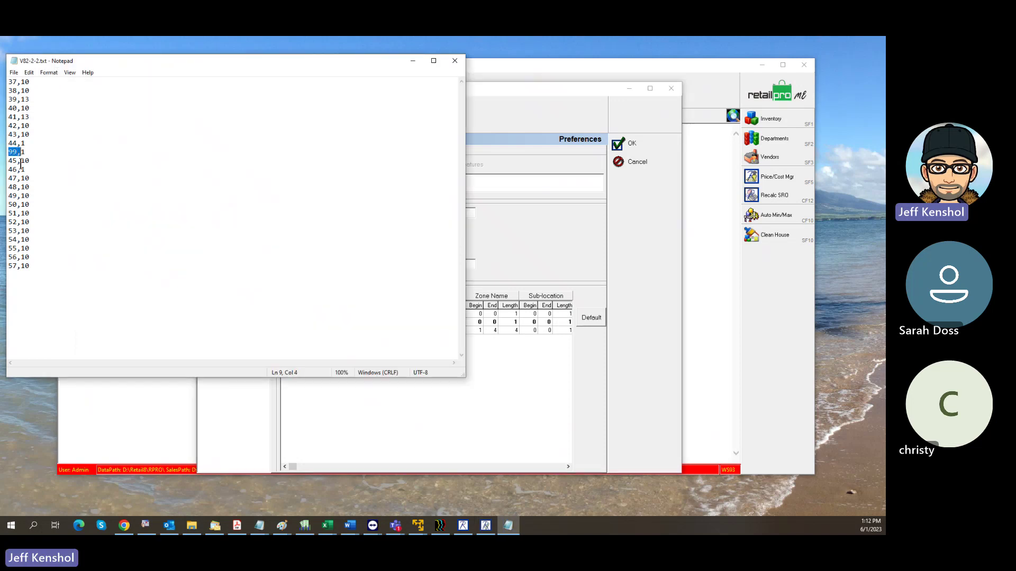
pyautogui.click(19, 152)
pyautogui.click(491, 277)
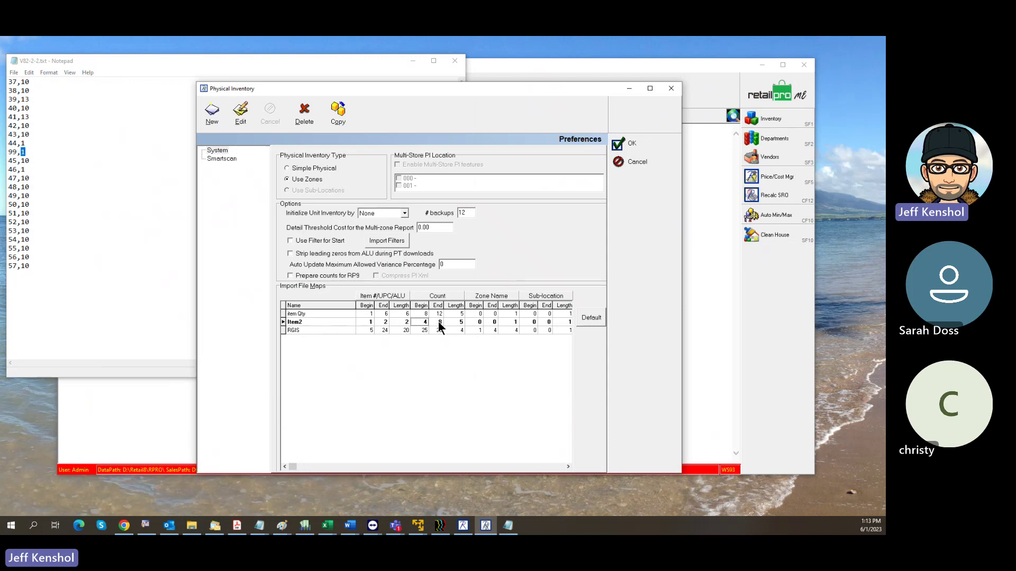
pyautogui.click(439, 323)
pyautogui.click(41, 175)
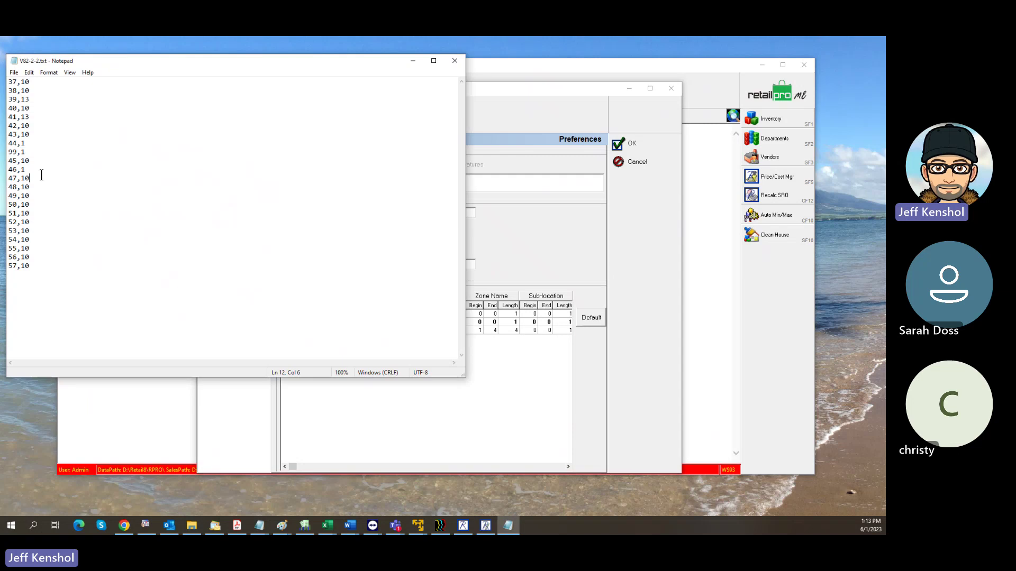
# - Append 002 to the 47,10 line in the text file and examine the Item2 import map's zone name positions
pyautogui.write('002')
pyautogui.click(499, 328)
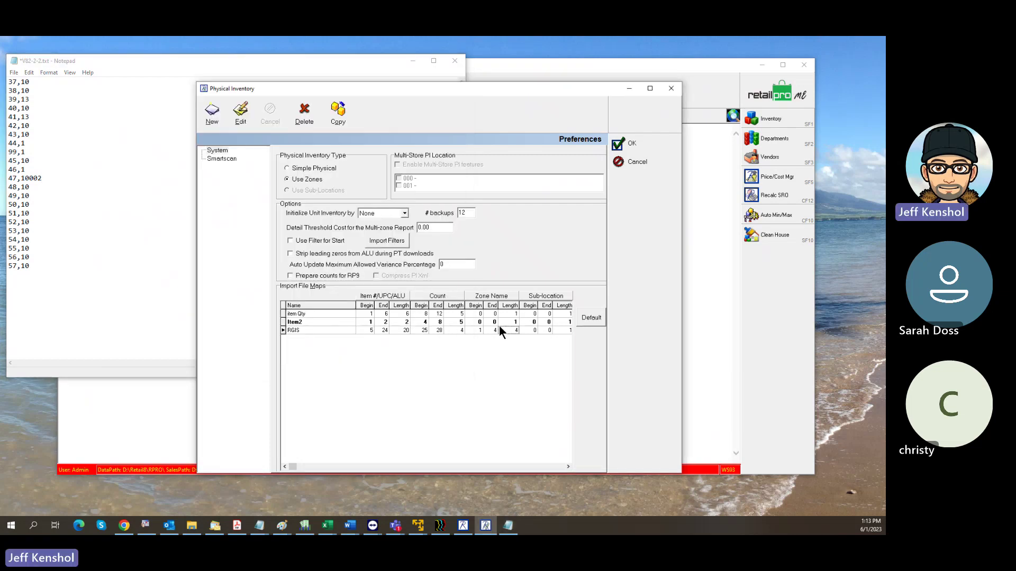
pyautogui.moveTo(472, 322); pyautogui.dragTo(519, 324)
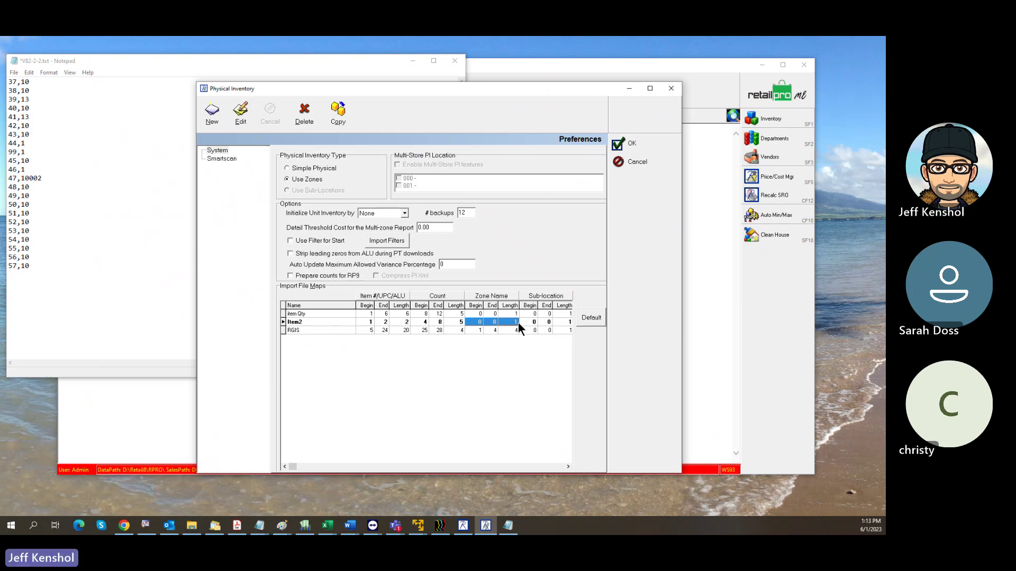
pyautogui.click(542, 321)
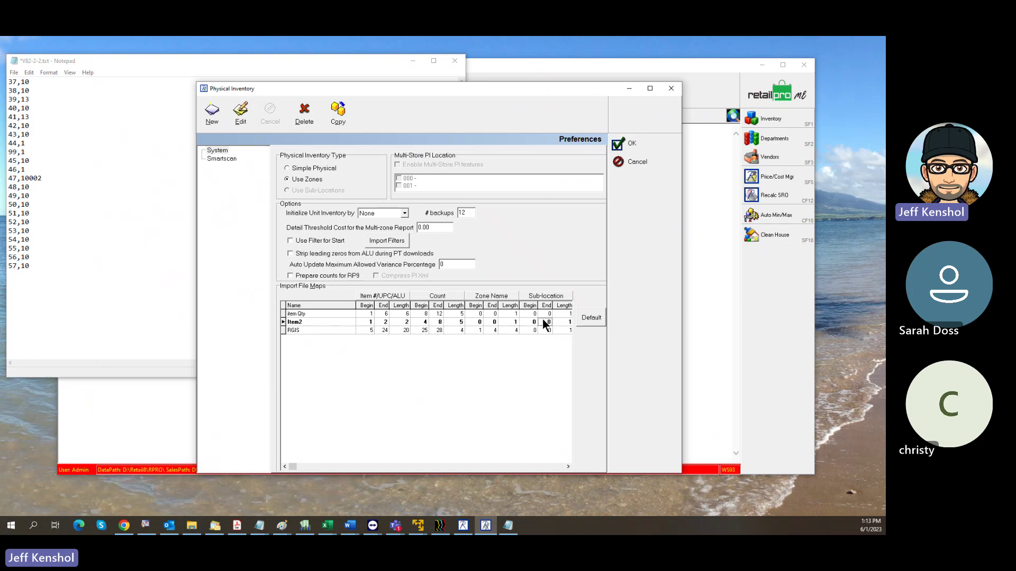
# - Review the Item2 map's sub-location, item number, UPC, checksum, ALU and serial number columns, and close the preferences
pyautogui.press('Right')
pyautogui.press('Right')
pyautogui.press('Right')
pyautogui.press('Right')
pyautogui.press('Right')
pyautogui.press('Right')
pyautogui.press('Right')
pyautogui.press('Right')
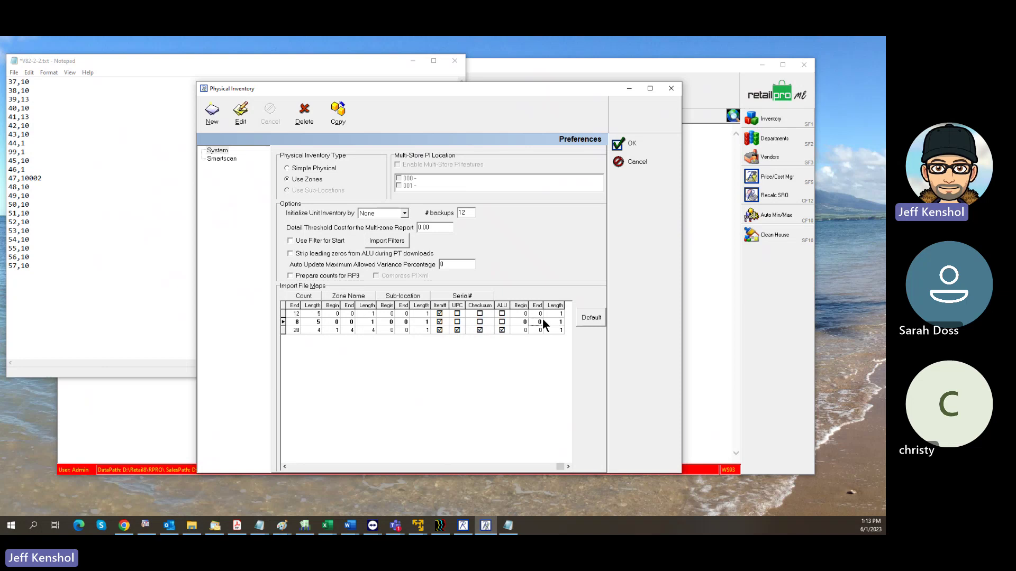
pyautogui.press('Left')
pyautogui.press('Left')
pyautogui.press('Left')
pyautogui.press('Left')
pyautogui.press('Left')
pyautogui.press('Left')
pyautogui.press('Left')
pyautogui.press('Right')
pyautogui.click(646, 142)
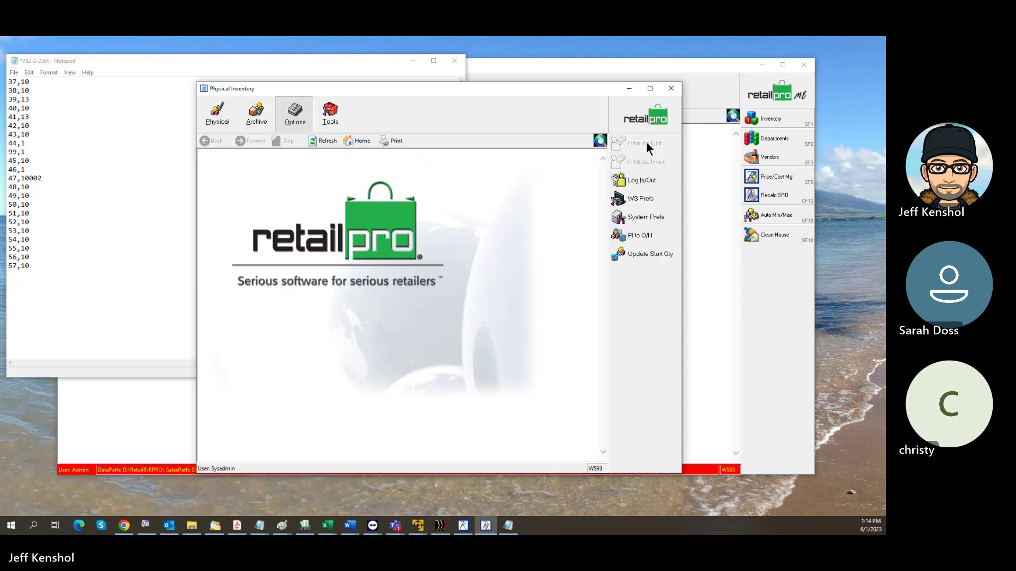
# - Open the zones list of the physical inventory
pyautogui.click(223, 123)
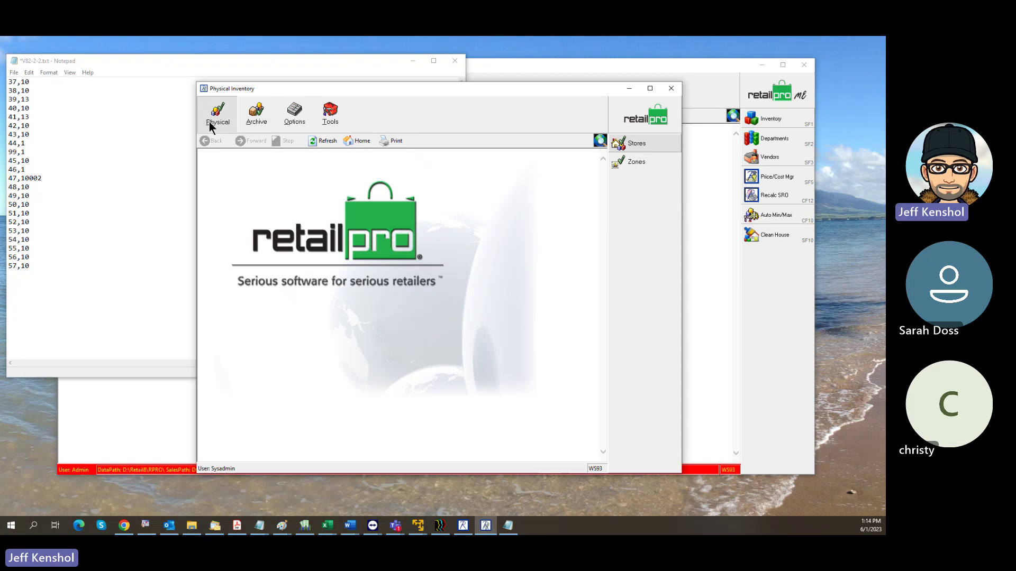
pyautogui.click(637, 162)
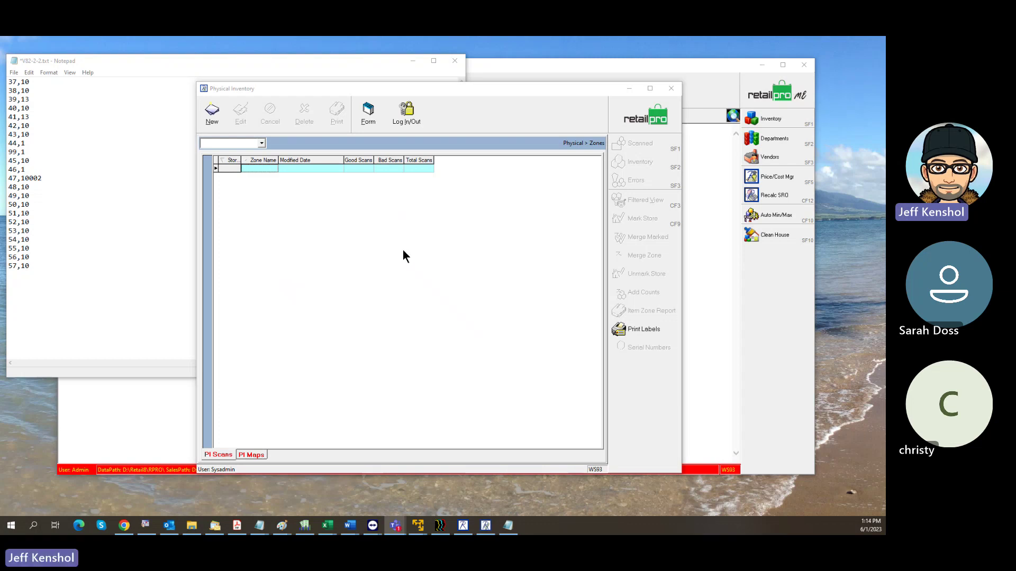
pyautogui.click(266, 152)
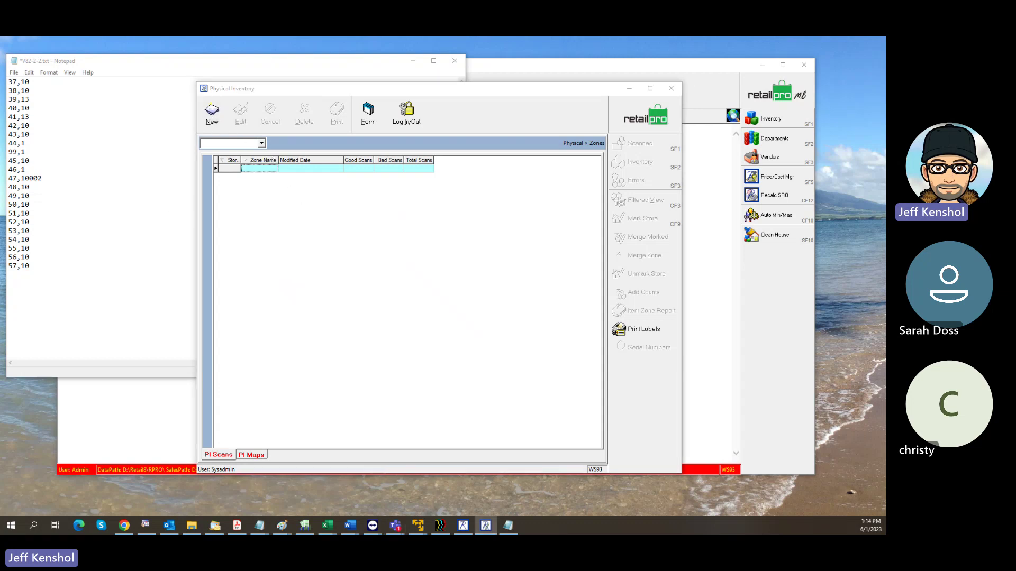
# - Start a new zone file for store 001, keeping its entry form clear of the zones list, and begin the zone name
pyautogui.click(211, 113)
pyautogui.moveTo(290, 172); pyautogui.dragTo(421, 181)
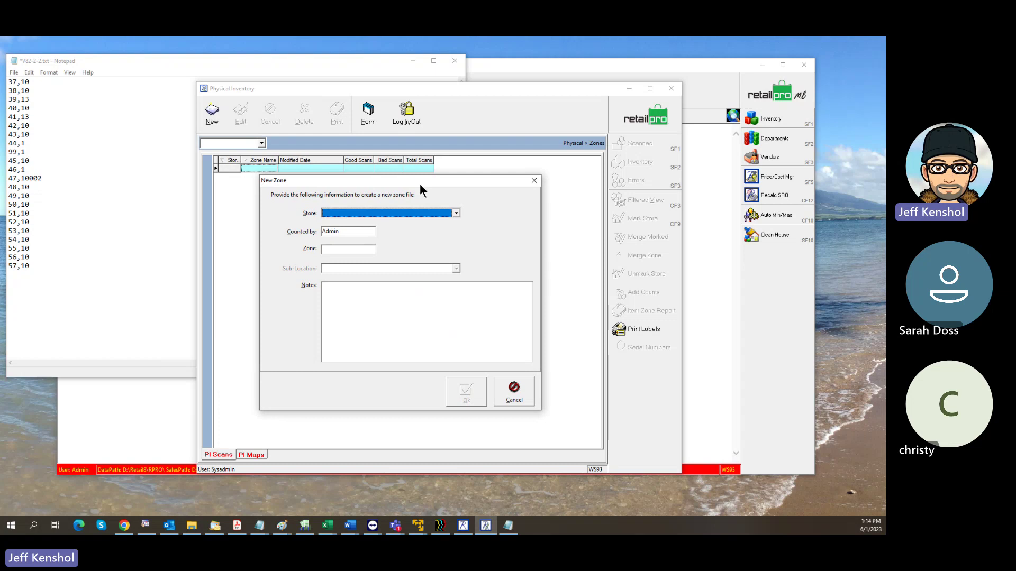
pyautogui.click(389, 214)
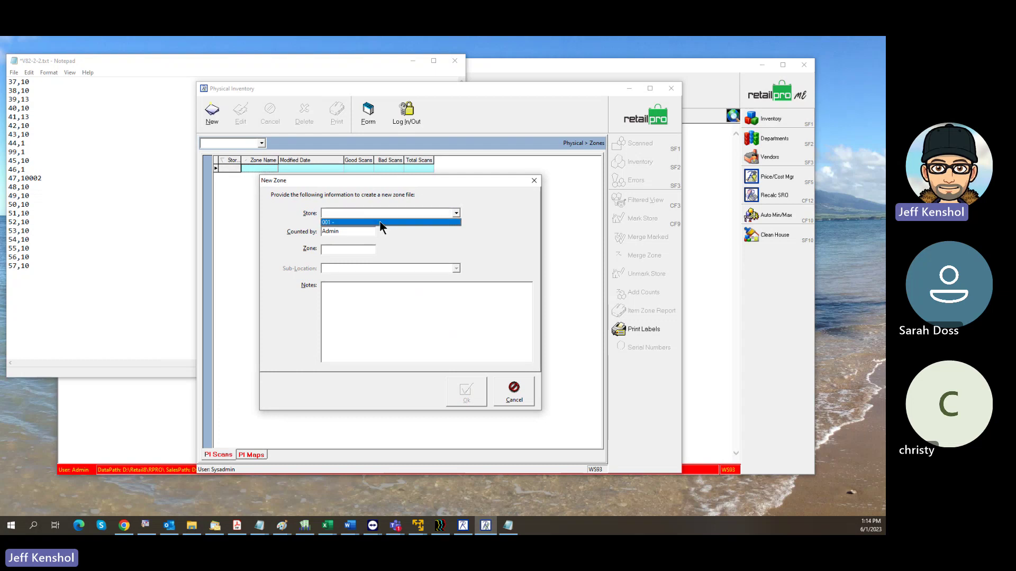
pyautogui.click(379, 221)
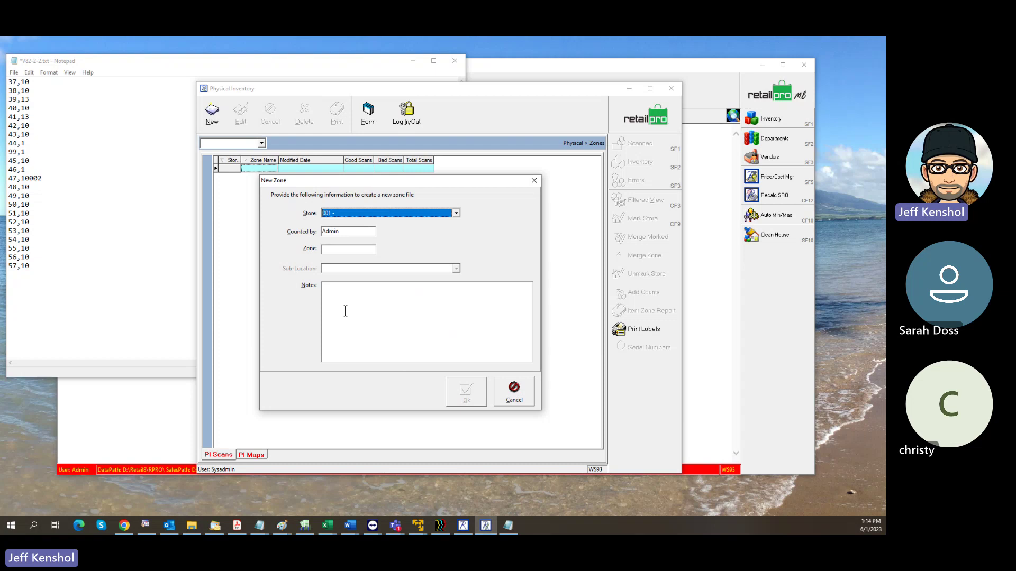
pyautogui.click(341, 250)
pyautogui.write('12345')
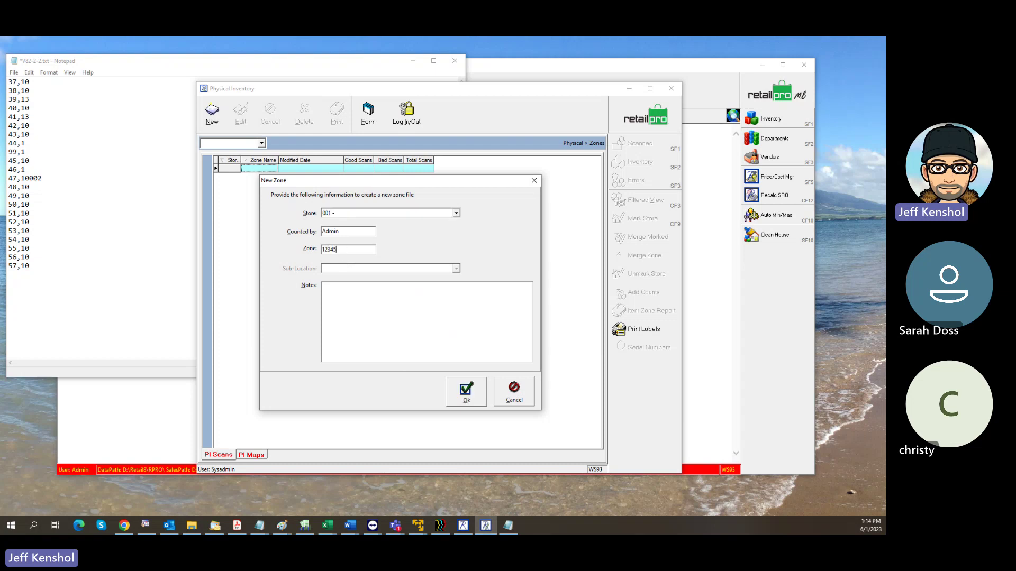
pyautogui.press('BackSpace')
pyautogui.press('BackSpace')
pyautogui.press('BackSpace')
pyautogui.press('BackSpace')
pyautogui.press('BackSpace')
# - Name the zone 1M101, note the counter's name and Tees, and finish it through manual entry without adding counts
pyautogui.write('1')
pyautogui.write('M101')
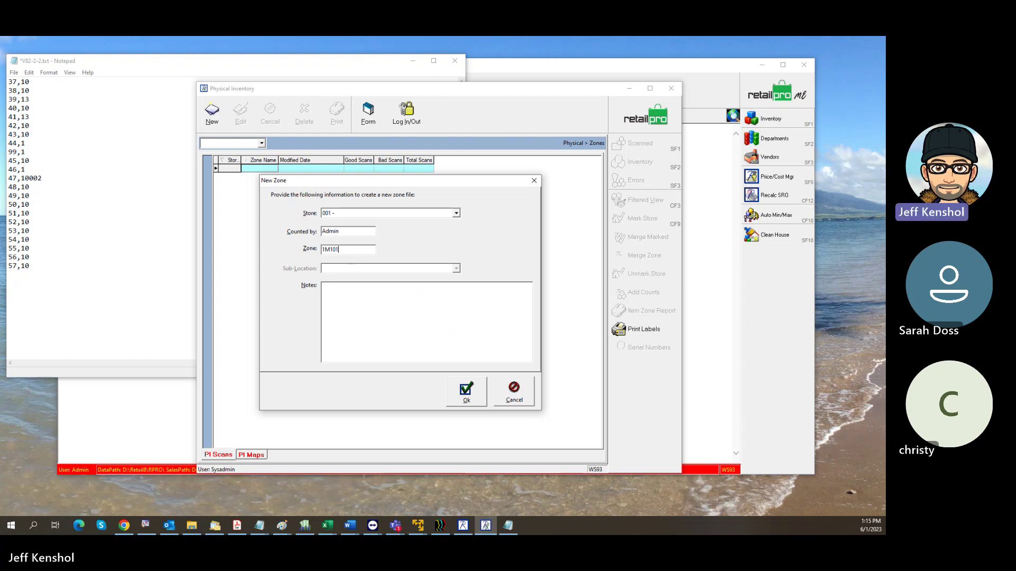
pyautogui.click(349, 293)
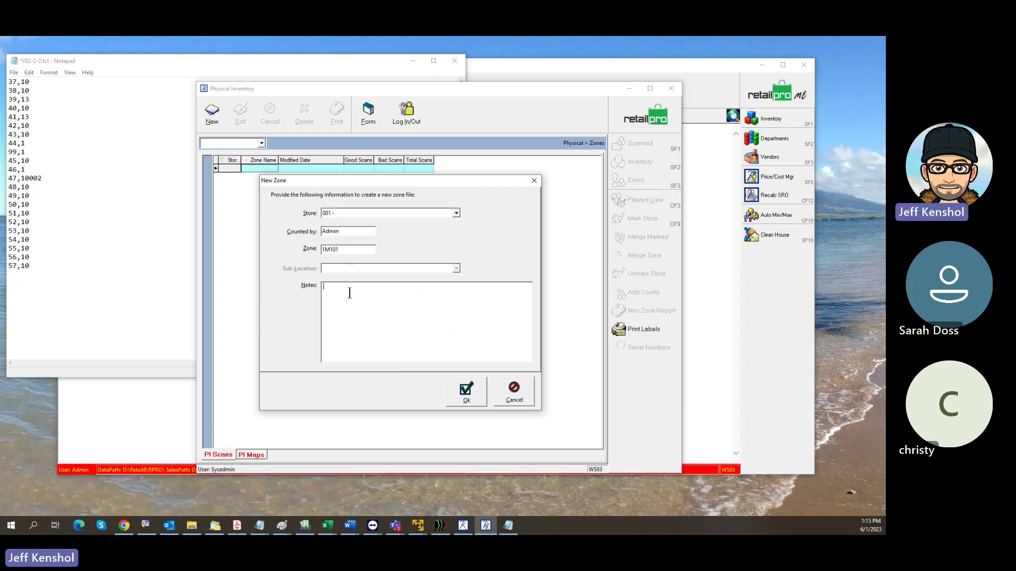
pyautogui.write('Jeff - Tees')
pyautogui.click(467, 392)
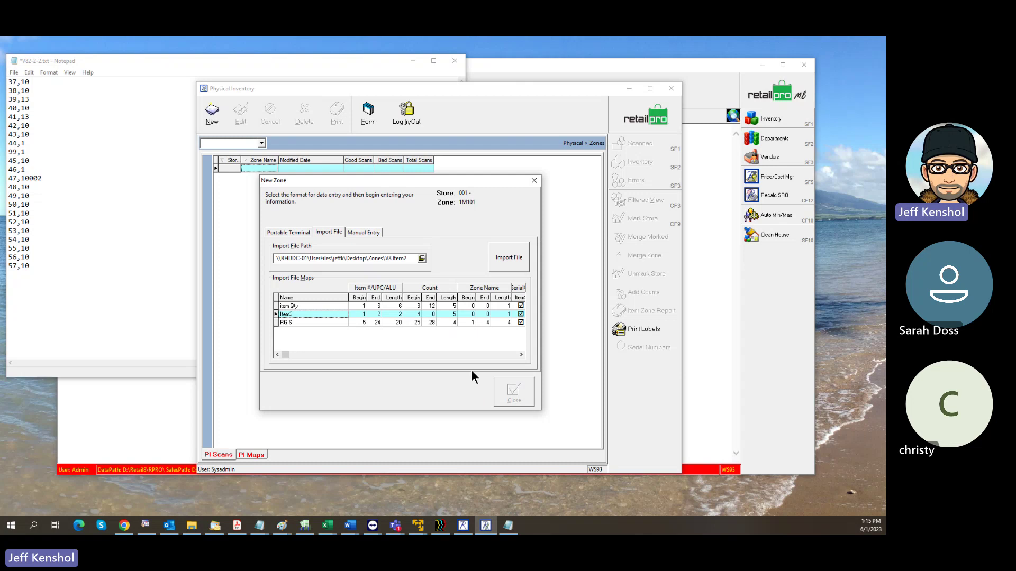
pyautogui.click(358, 232)
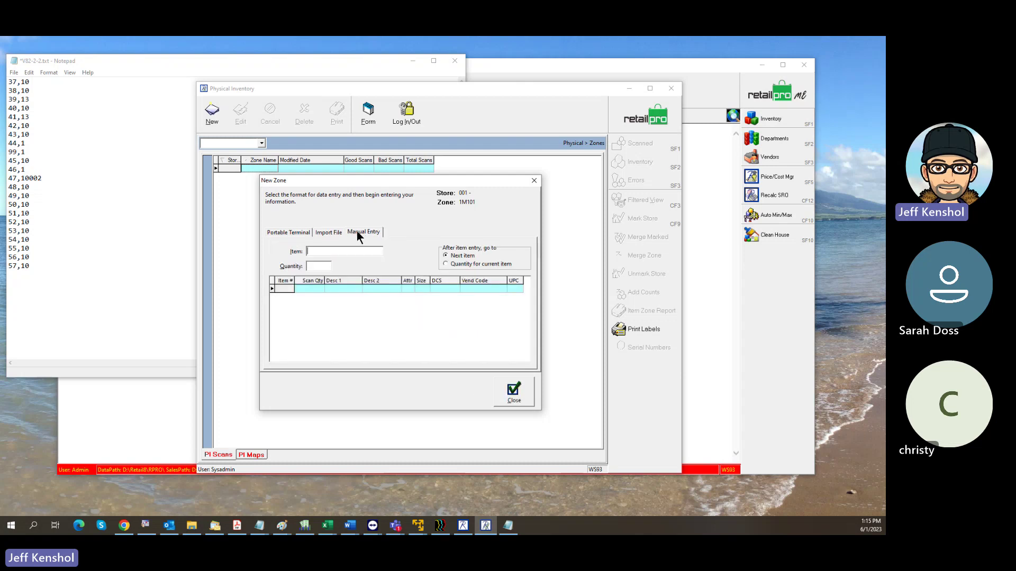
pyautogui.click(514, 394)
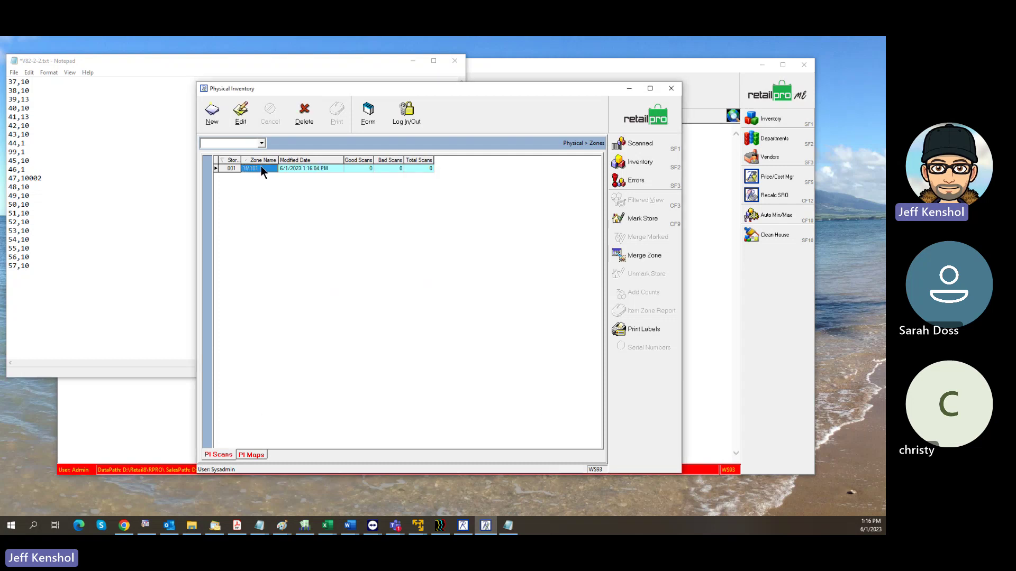
# - Start a second zone file for store 001 and name it 1M102
pyautogui.click(382, 168)
pyautogui.click(251, 168)
pyautogui.click(217, 121)
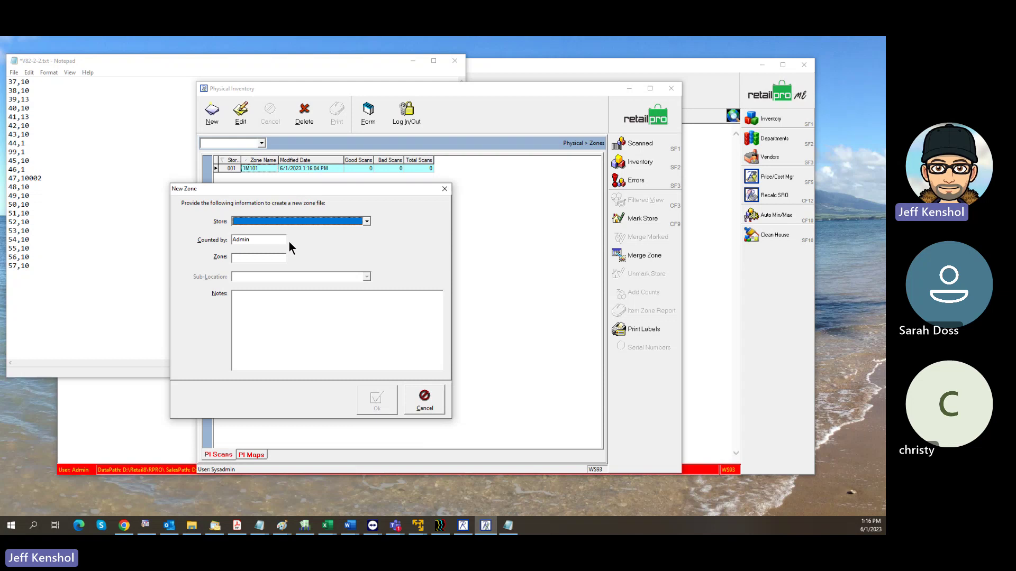
pyautogui.click(261, 222)
pyautogui.click(255, 231)
pyautogui.click(245, 258)
pyautogui.write('1')
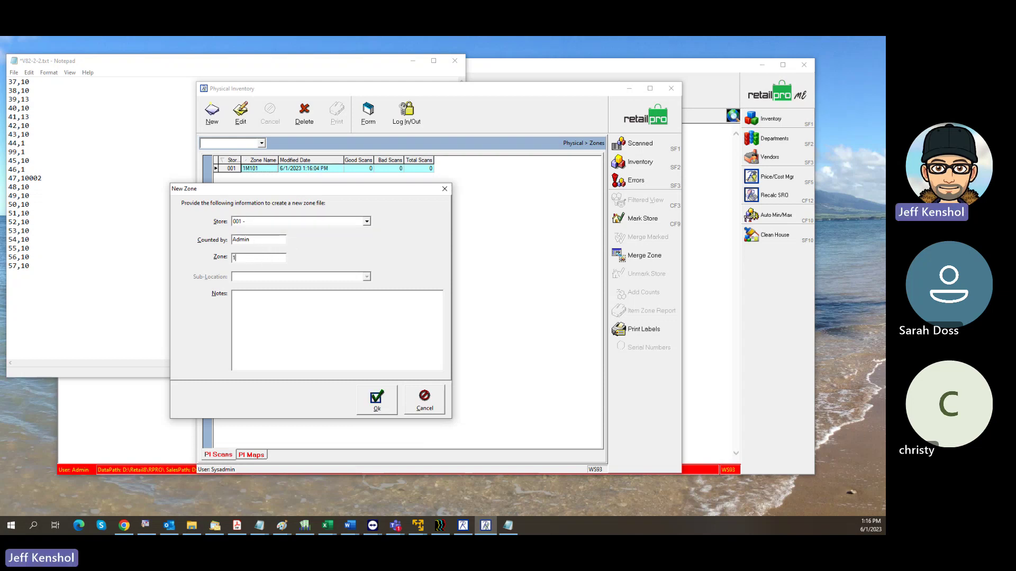
pyautogui.write('M102')
# - Note the counter's name and Polo for zone 1M102, and finish it through manual entry without adding counts
pyautogui.click(276, 310)
pyautogui.write('Jeff - Polo')
pyautogui.click(372, 397)
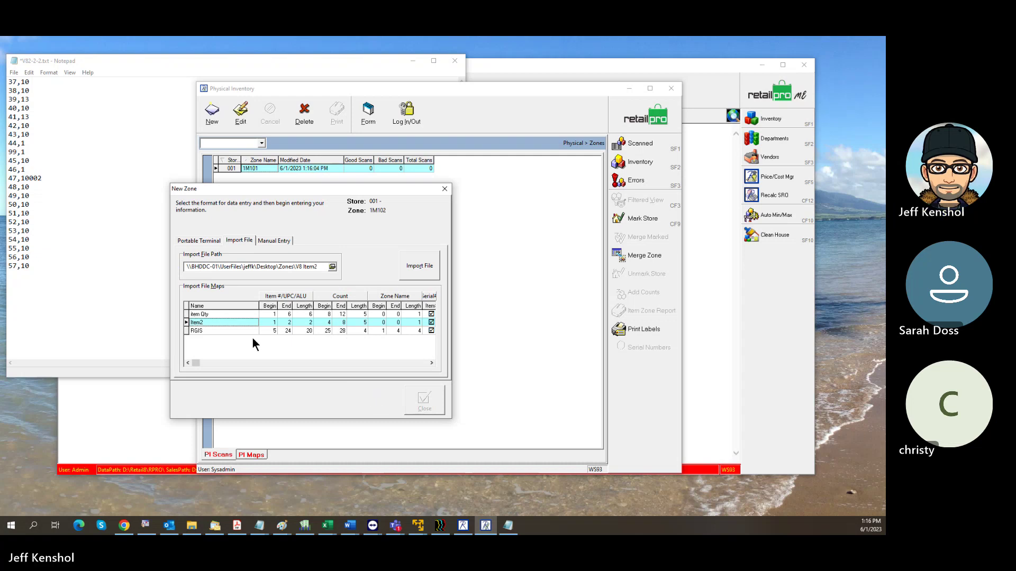
pyautogui.click(268, 242)
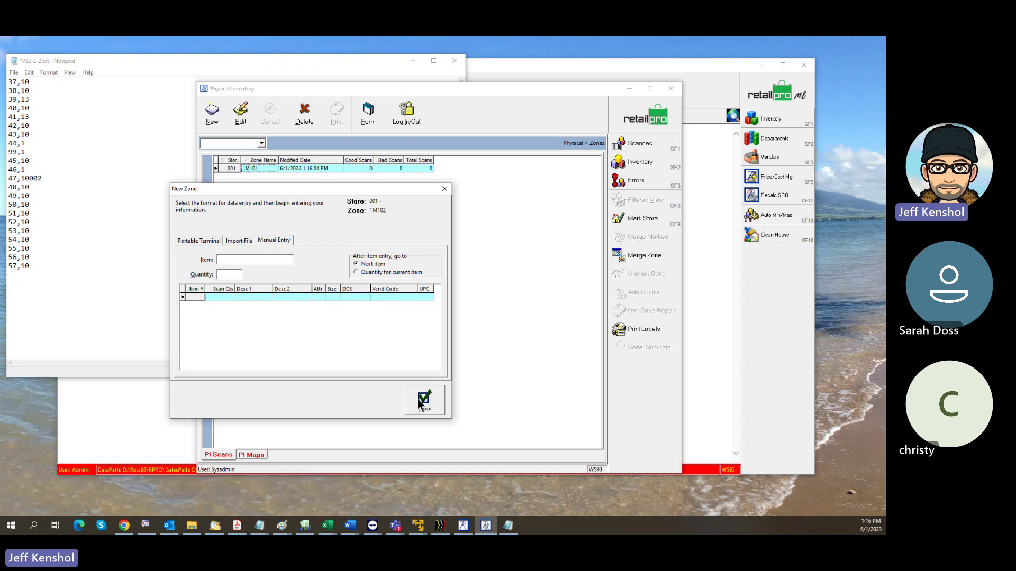
pyautogui.click(417, 399)
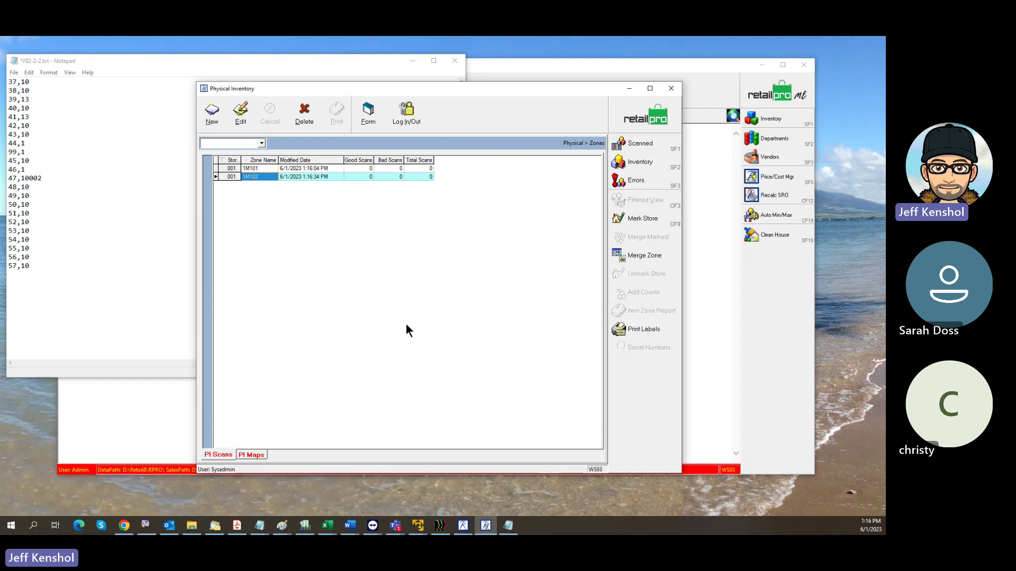
# - Open the scanned counts of zone 1M101 and start adding counts from an import file
pyautogui.click(251, 169)
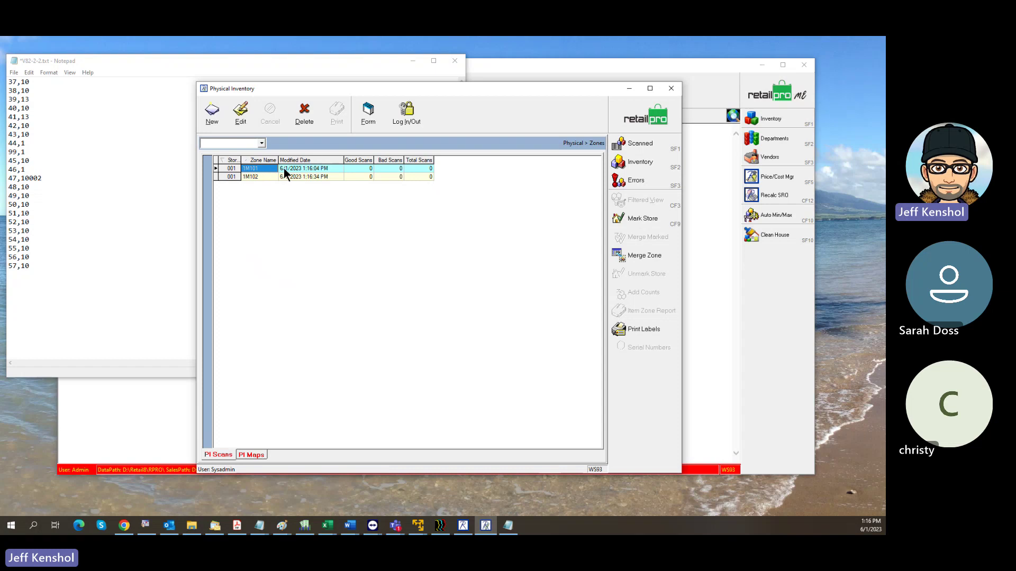
pyautogui.click(636, 145)
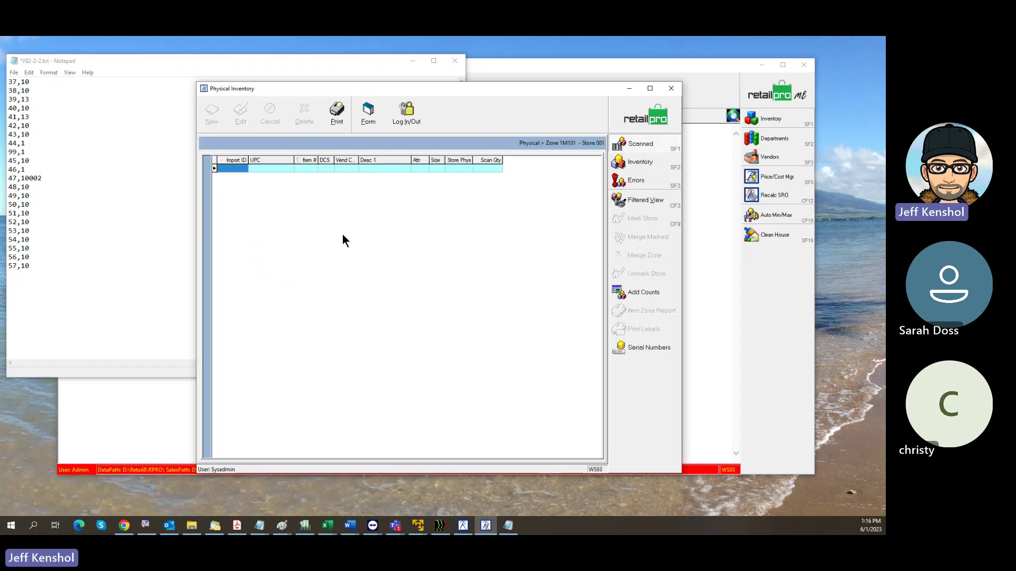
pyautogui.click(648, 293)
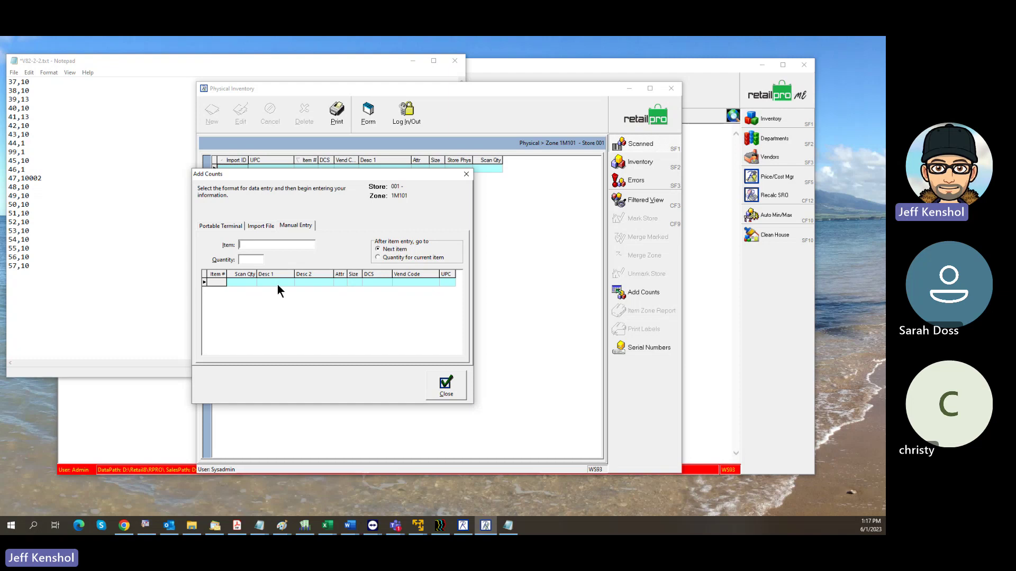
pyautogui.click(266, 227)
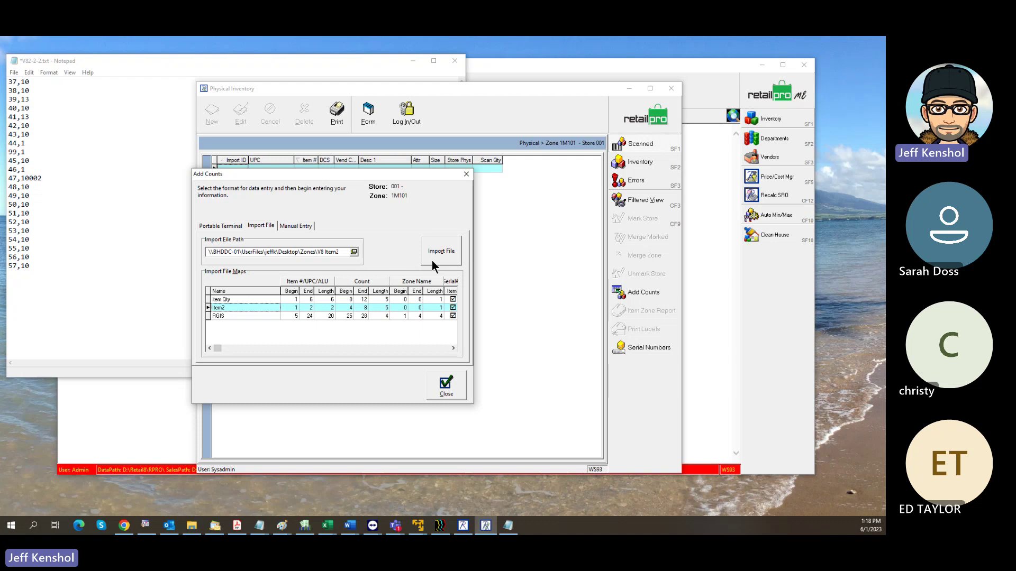
# - Browse for the import file in the Zones folder on the Desktop
pyautogui.click(354, 251)
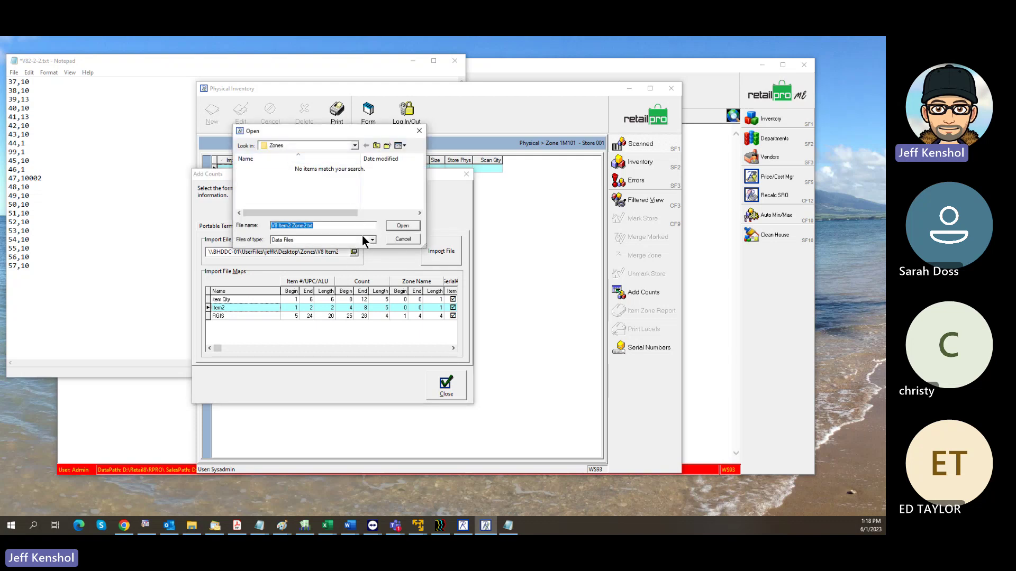
pyautogui.click(354, 145)
pyautogui.click(353, 145)
pyautogui.click(354, 146)
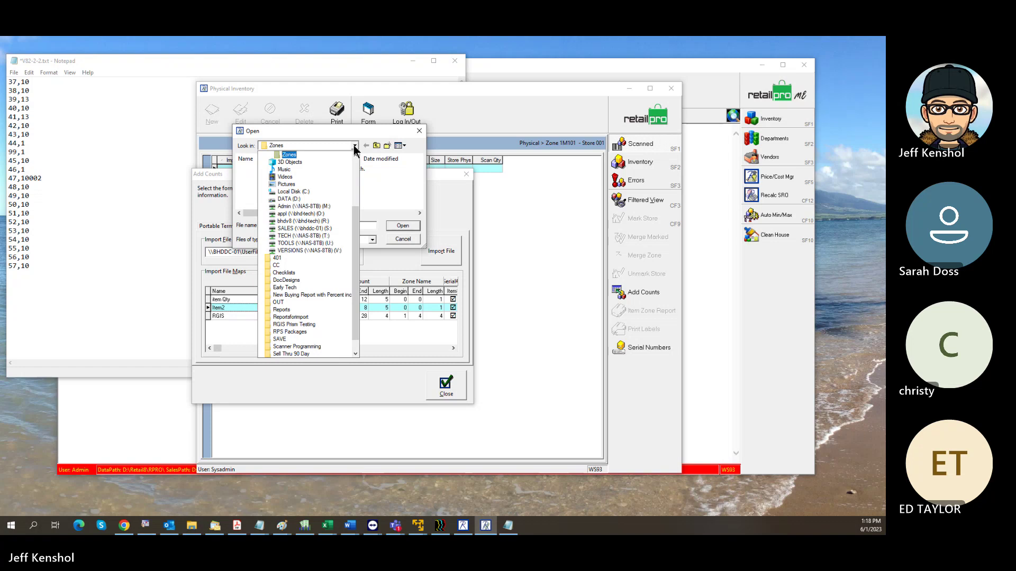
pyautogui.click(356, 154)
pyautogui.click(355, 154)
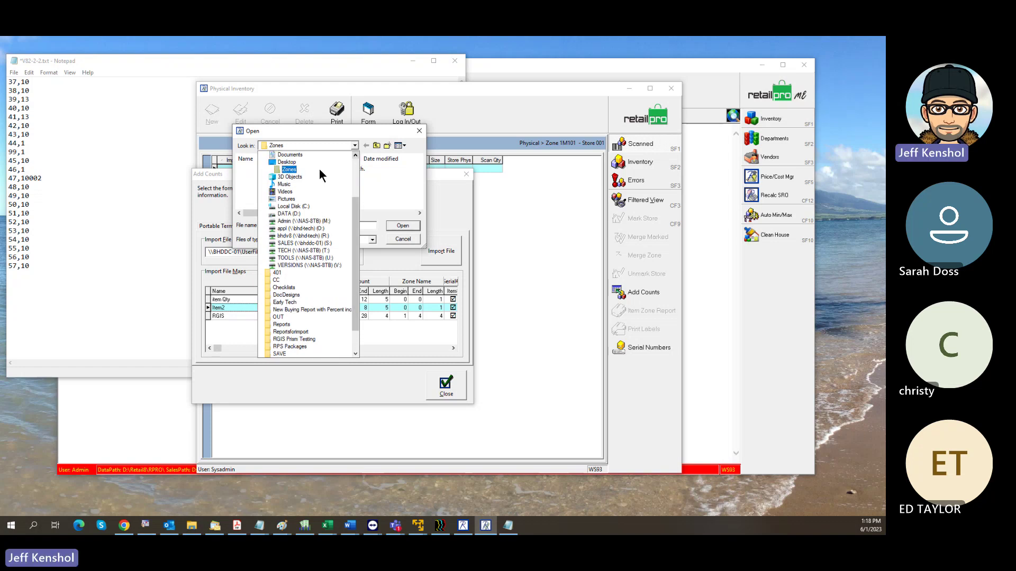
pyautogui.click(294, 169)
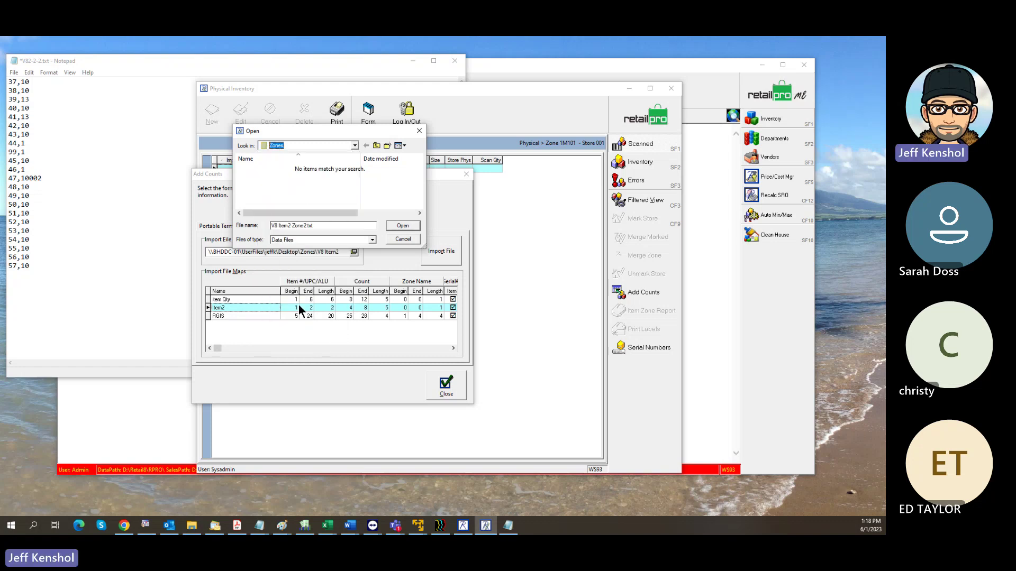
# - List text files, choose V82-2.txt and import it into zone 1M101 with the Item2 map
pyautogui.click(343, 240)
pyautogui.click(343, 240)
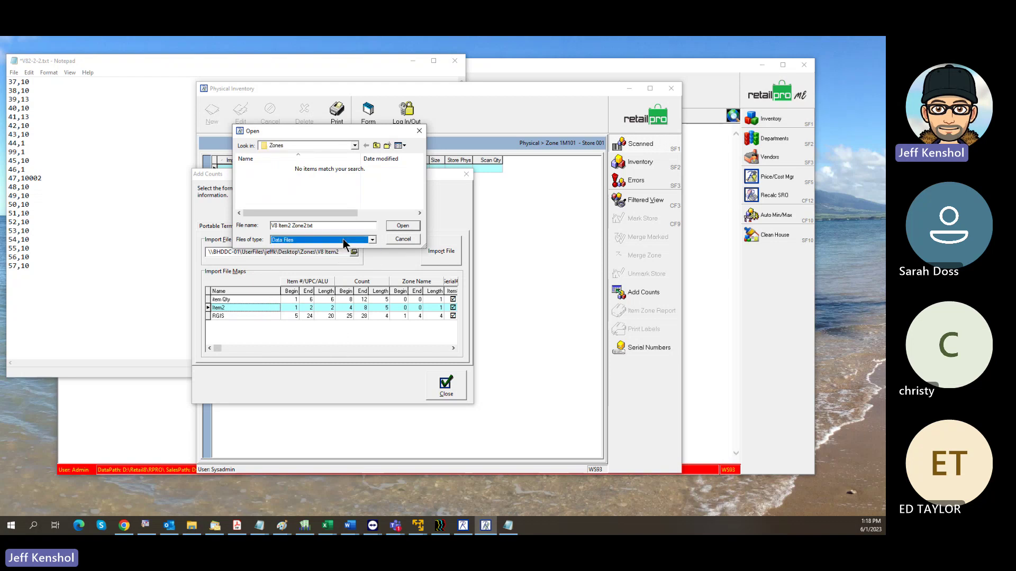
pyautogui.click(343, 240)
pyautogui.click(290, 255)
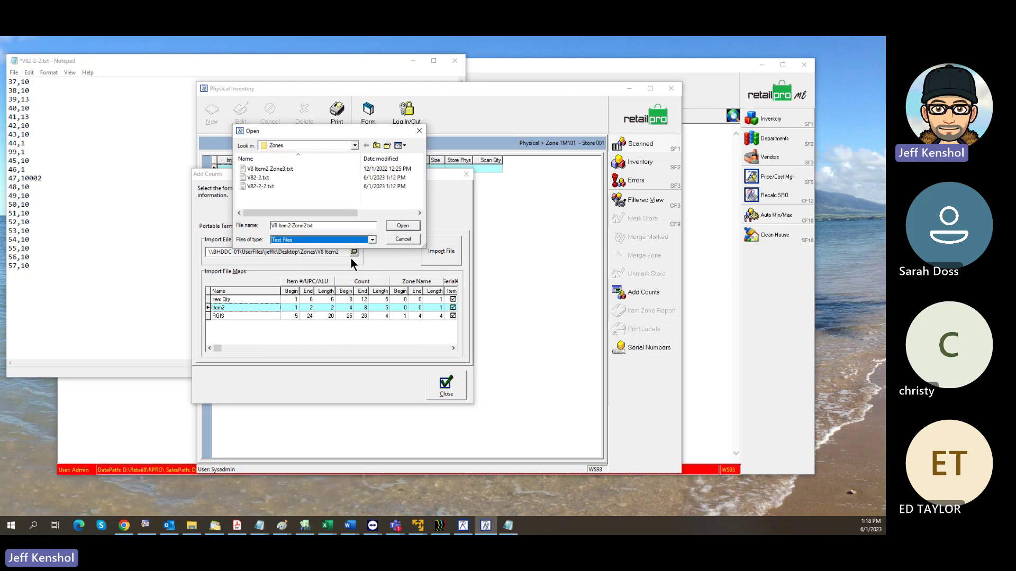
pyautogui.click(267, 178)
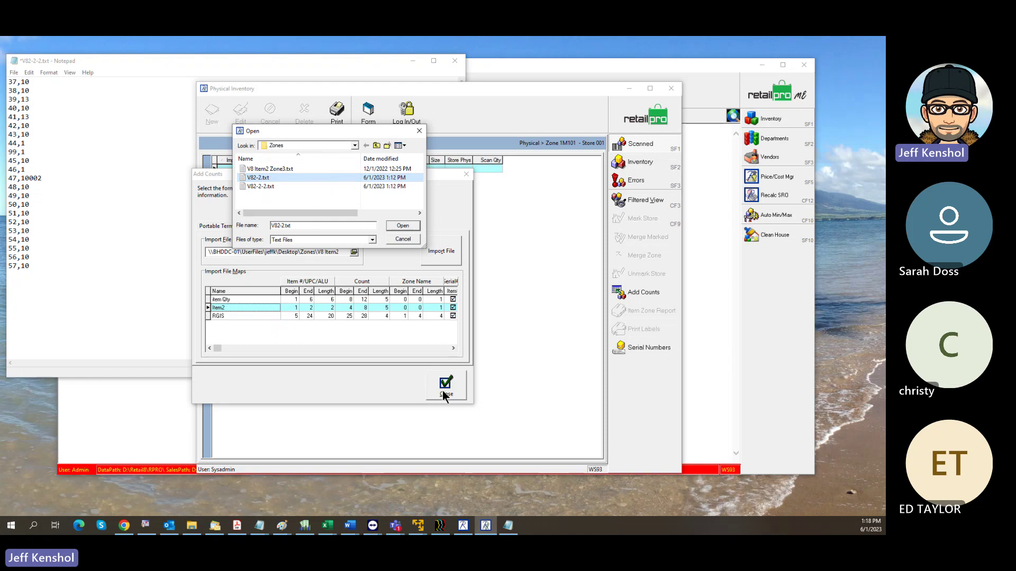
pyautogui.click(403, 226)
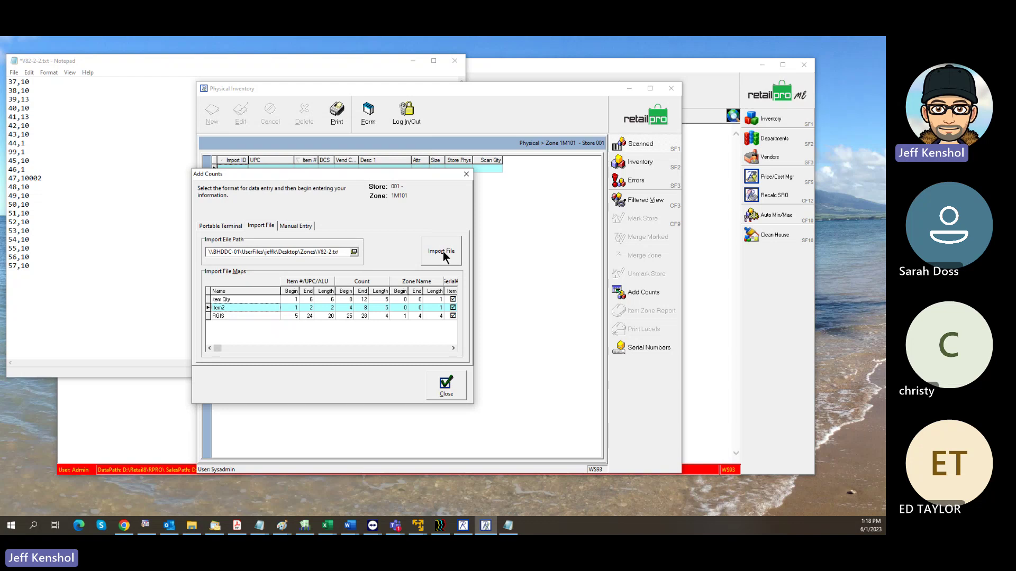
pyautogui.click(443, 251)
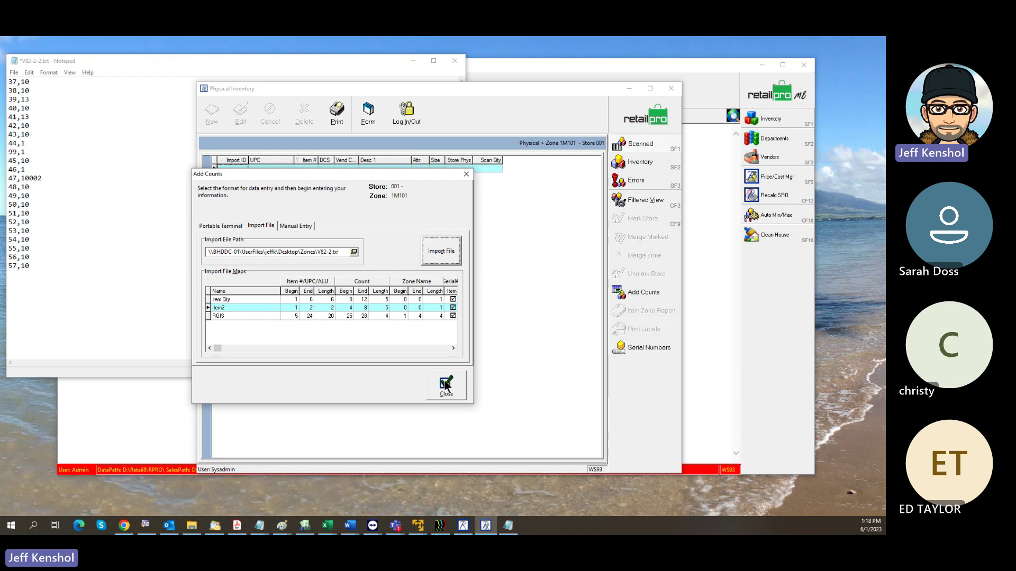
# - Try to import V82-2.txt again with the Item2 map, and finish adding counts to zone 1M101
pyautogui.click(447, 253)
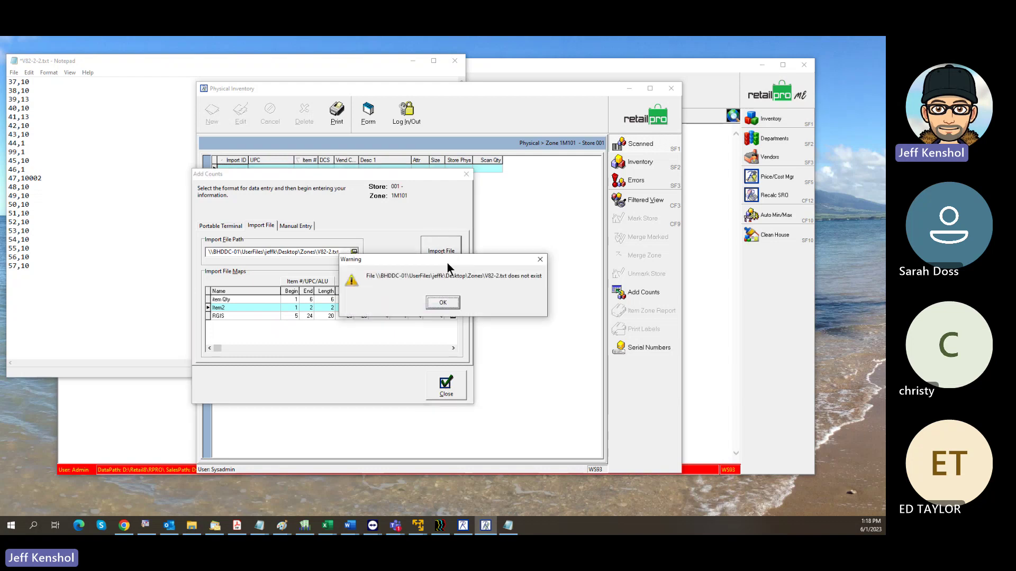
pyautogui.click(449, 303)
pyautogui.click(449, 387)
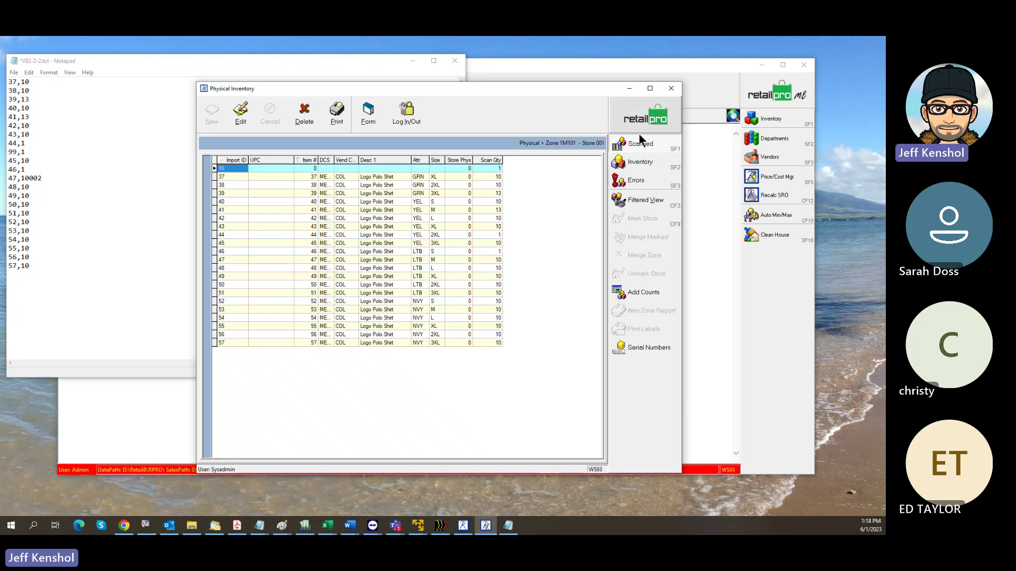
# - Review zone 1M101's scan errors against the zone list and its scanned counts, checking item 44 and the unknown import ID
pyautogui.click(644, 184)
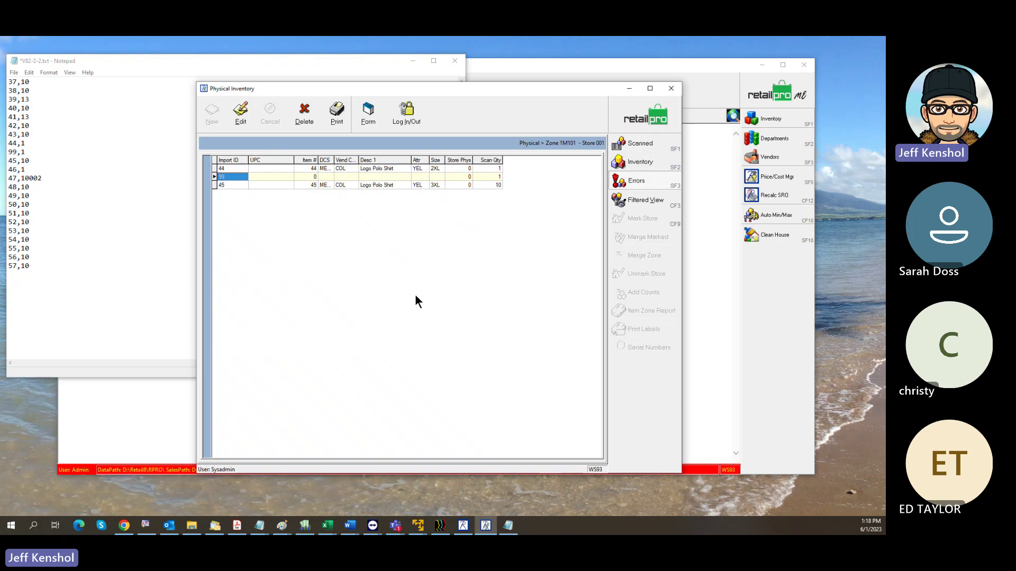
pyautogui.click(625, 119)
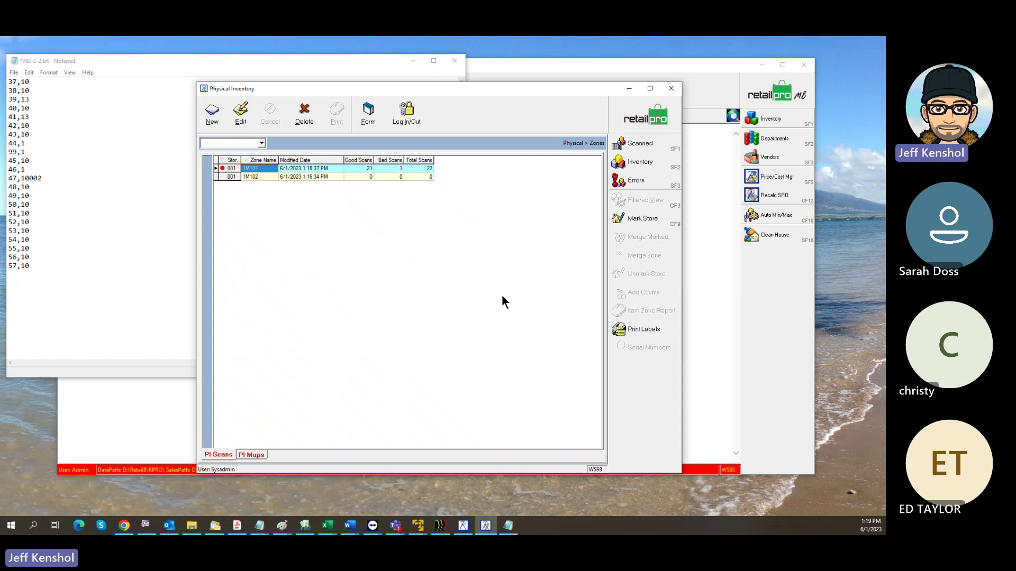
pyautogui.click(637, 180)
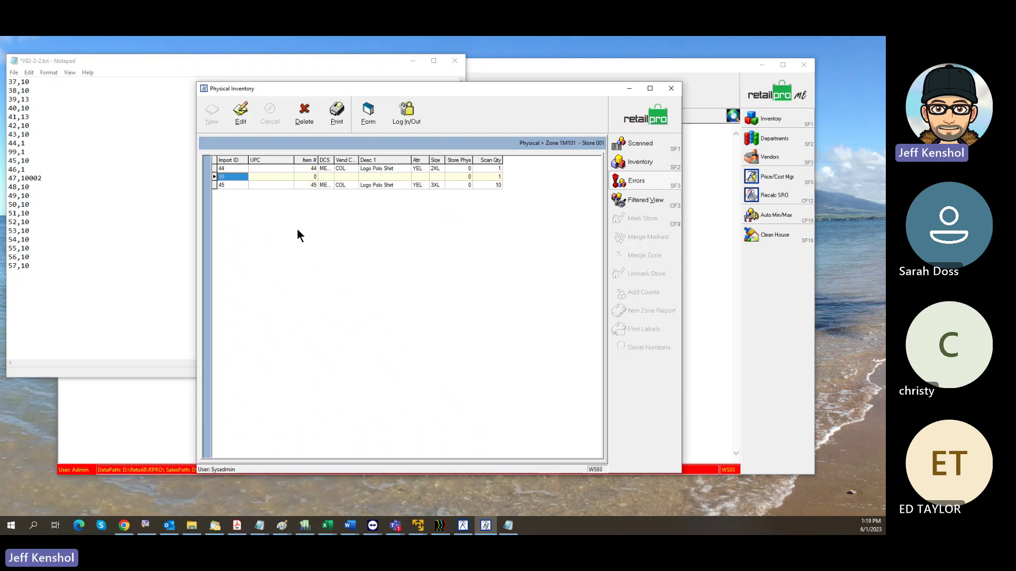
pyautogui.click(651, 145)
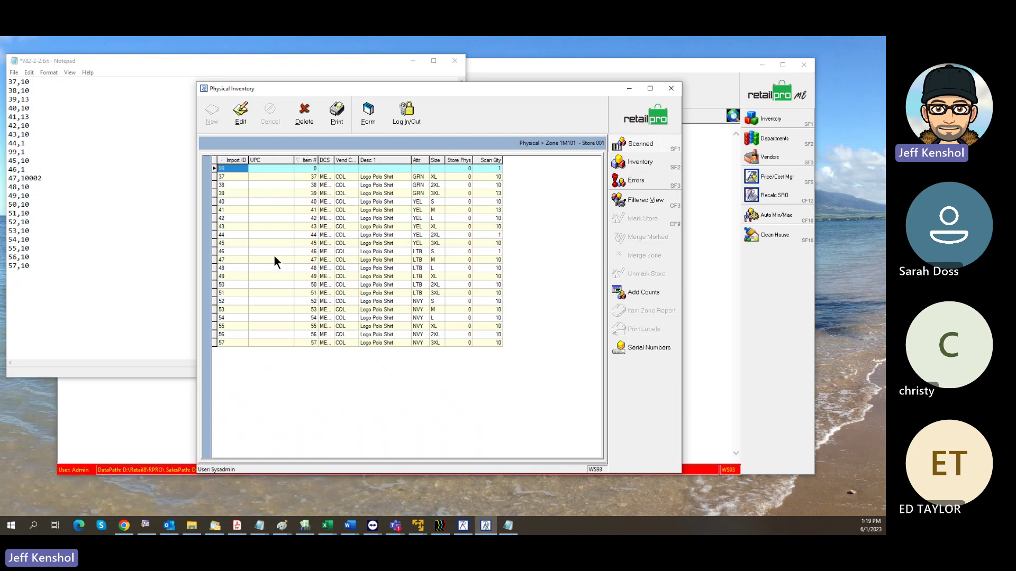
pyautogui.click(229, 236)
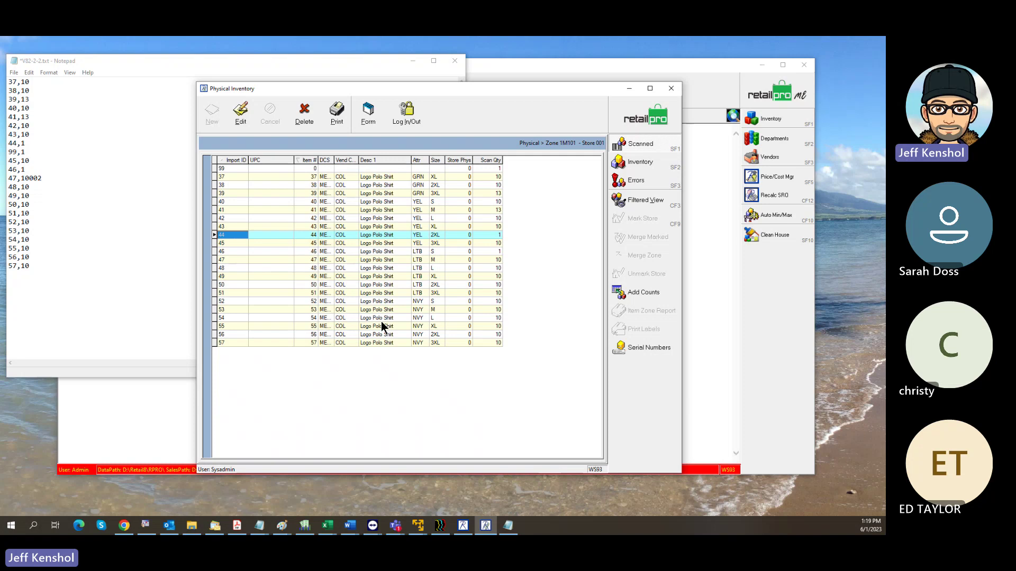
pyautogui.click(642, 180)
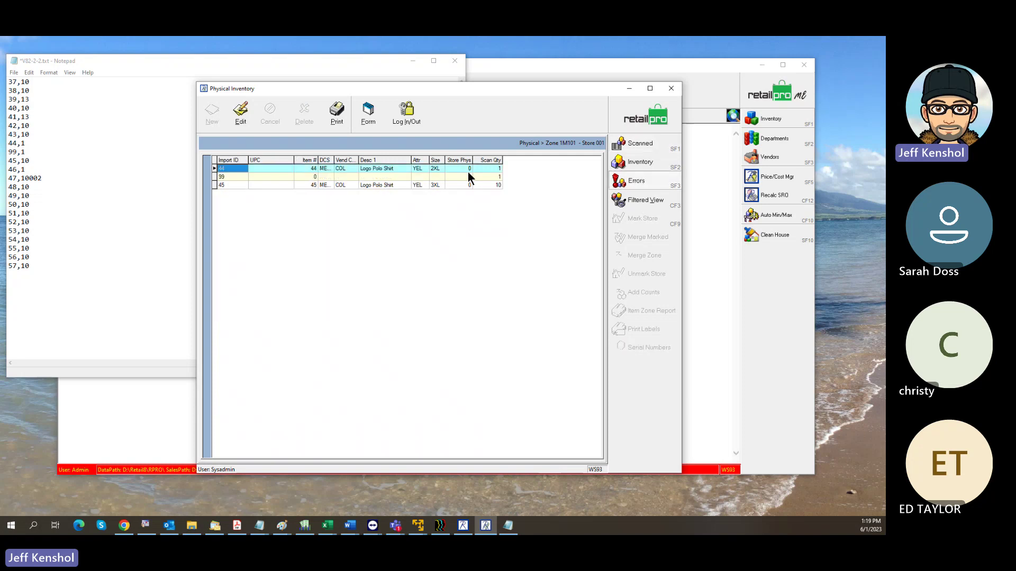
# - Preview the BHD Zone Report for zone 1M101's scan errors and enlarge it for reading
pyautogui.click(337, 114)
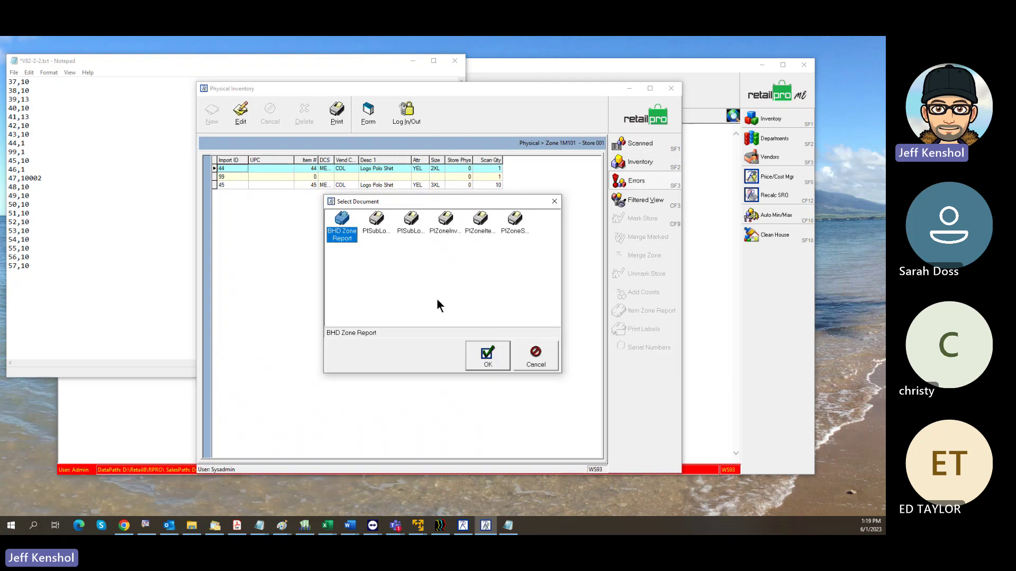
pyautogui.click(487, 360)
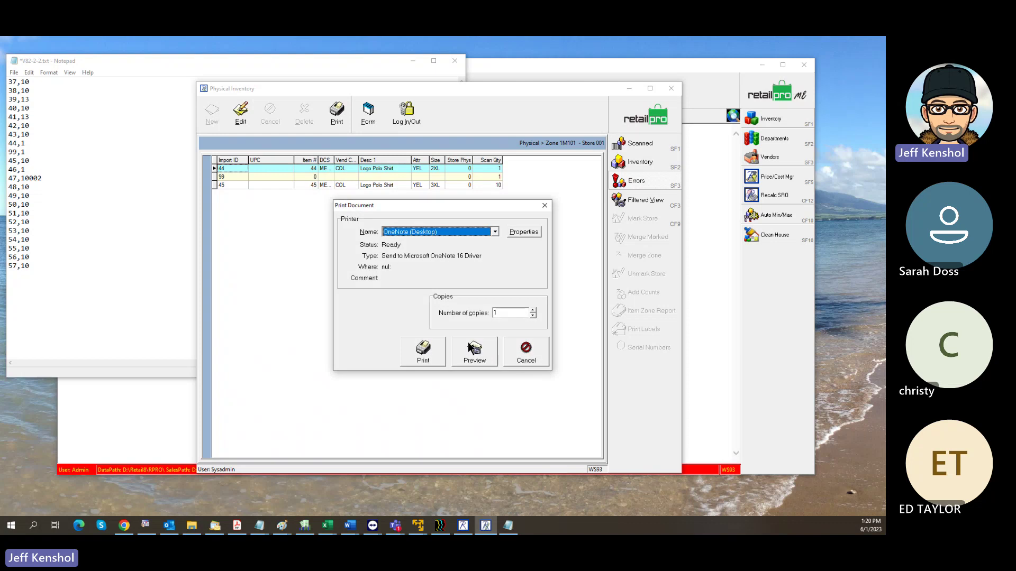
pyautogui.click(481, 356)
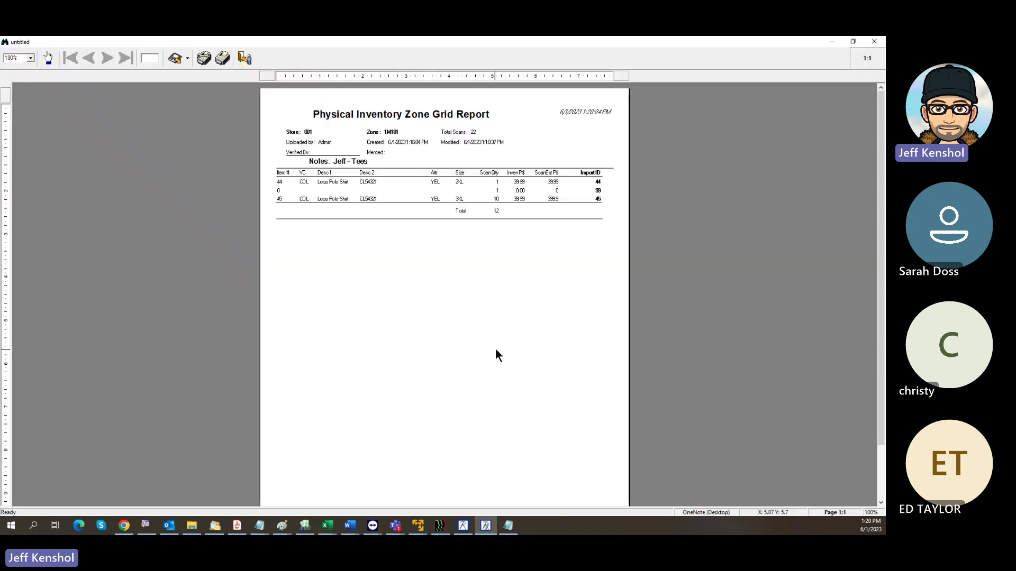
pyautogui.click(516, 333)
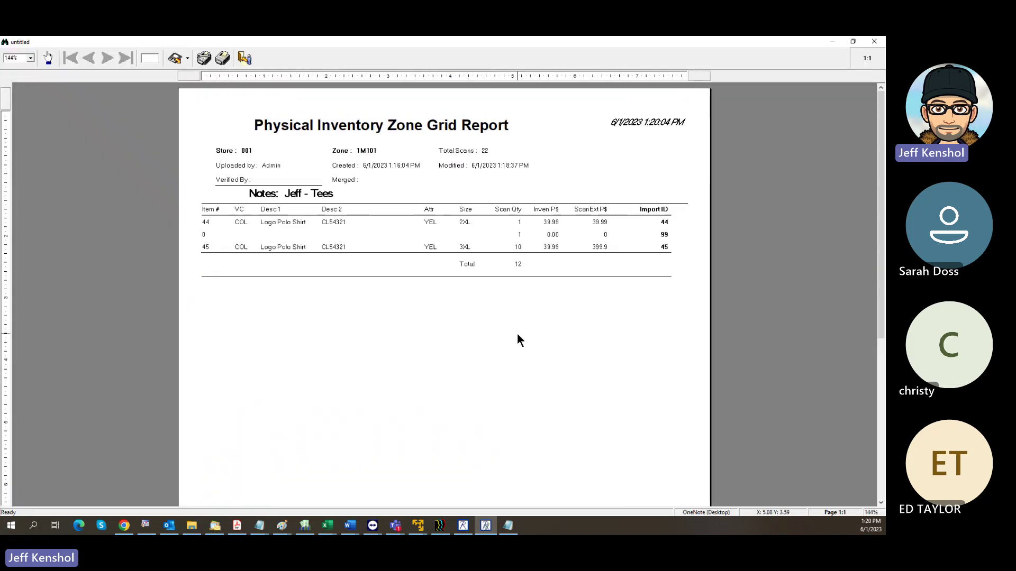
pyautogui.click(518, 335)
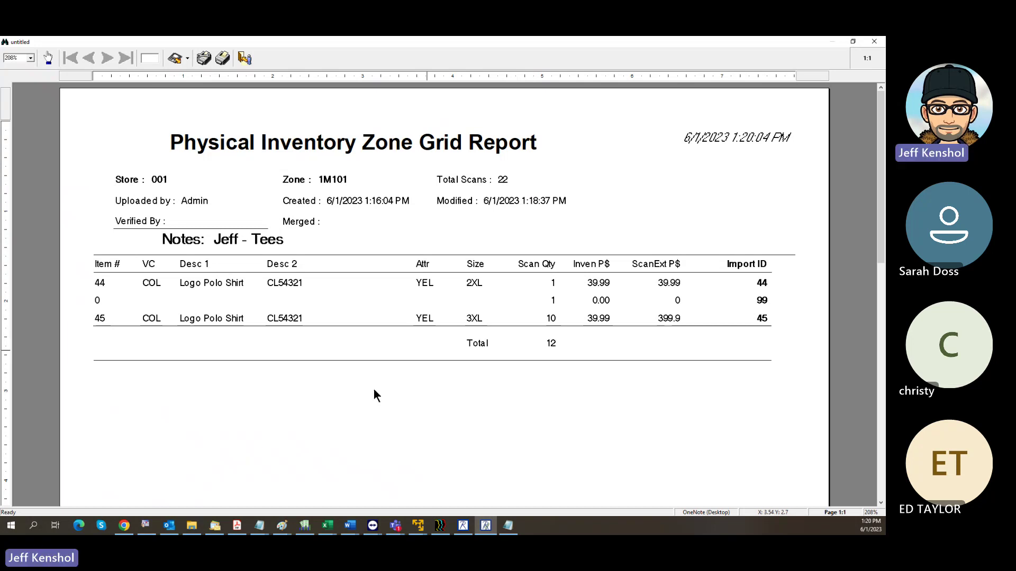
# - Switch to Paint and sketch three long racks as paired lines with short dashes inside both ends, rounding off their right ends
pyautogui.click(11, 526)
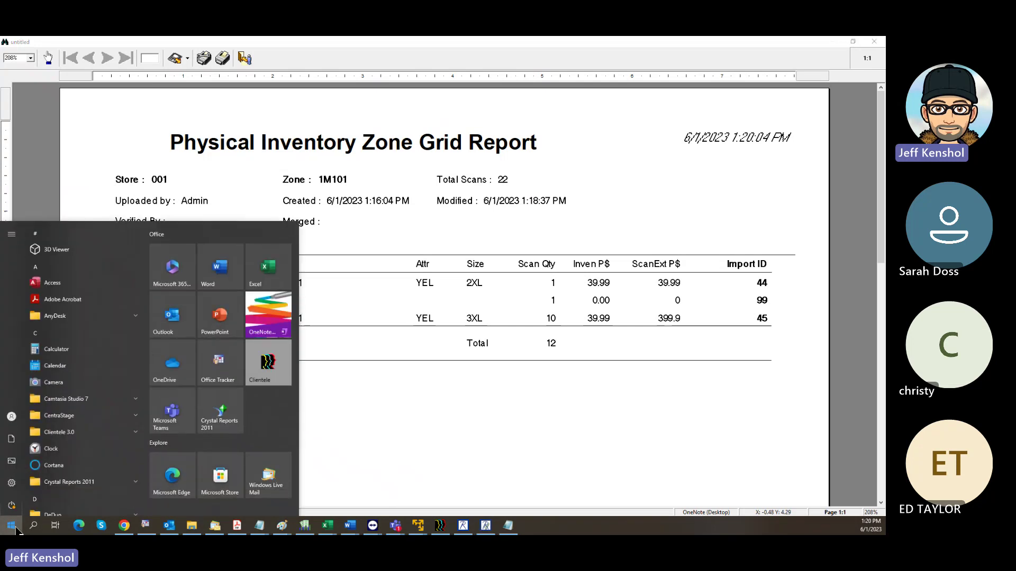
pyautogui.click(17, 530)
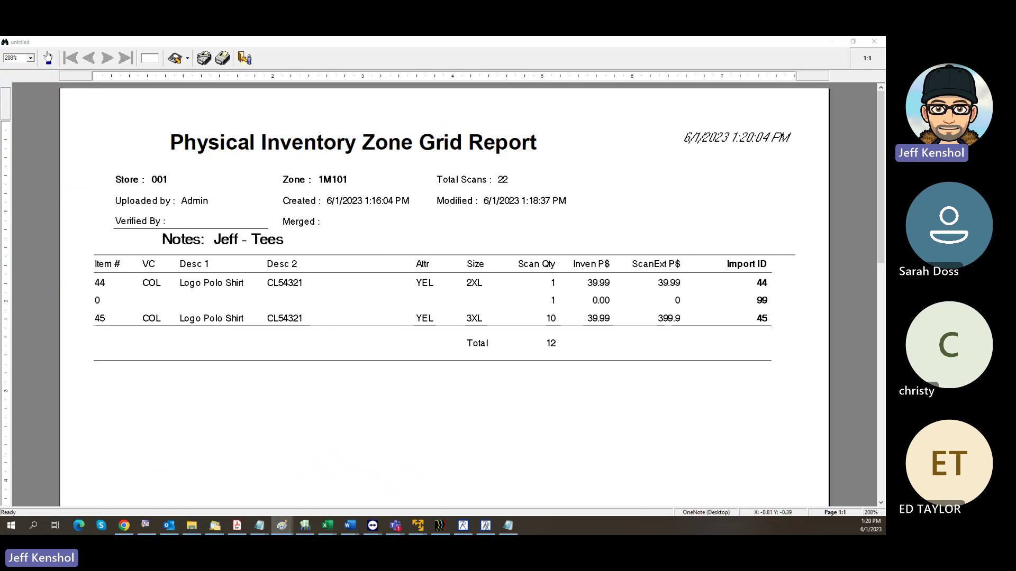
pyautogui.moveTo(0, 95)
pyautogui.mouseDown()
pyautogui.moveTo(512, 95)
pyautogui.moveTo(592, 151)
pyautogui.mouseUp()
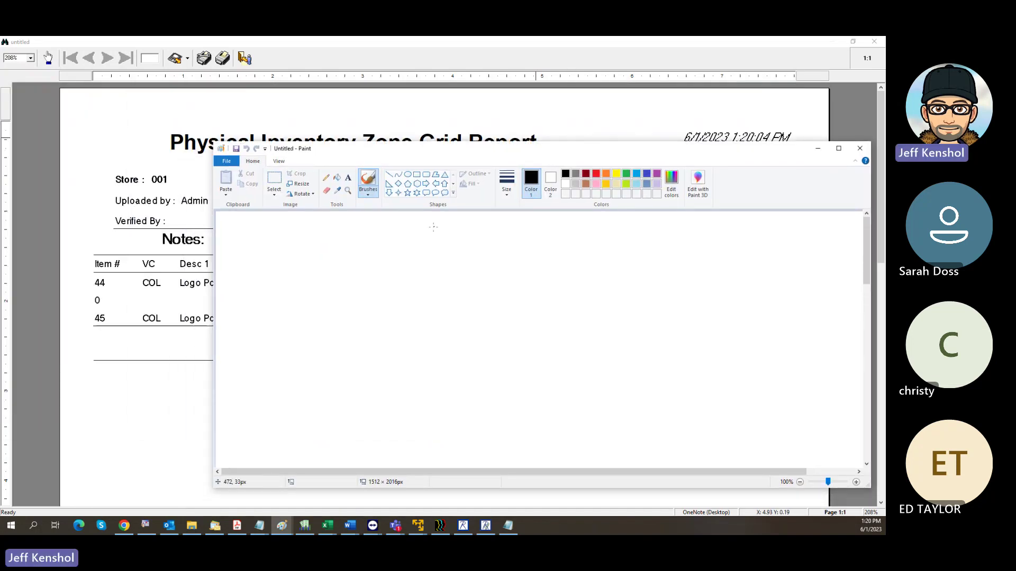
pyautogui.moveTo(301, 241); pyautogui.dragTo(544, 247)
pyautogui.moveTo(301, 256); pyautogui.dragTo(316, 255)
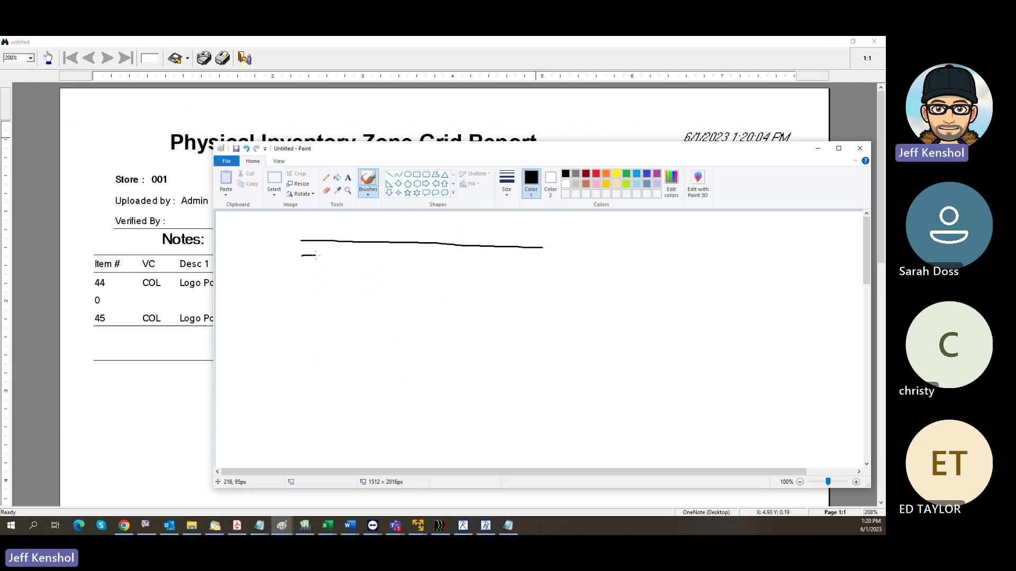
pyautogui.moveTo(516, 261); pyautogui.dragTo(534, 261)
pyautogui.moveTo(309, 267); pyautogui.dragTo(523, 277)
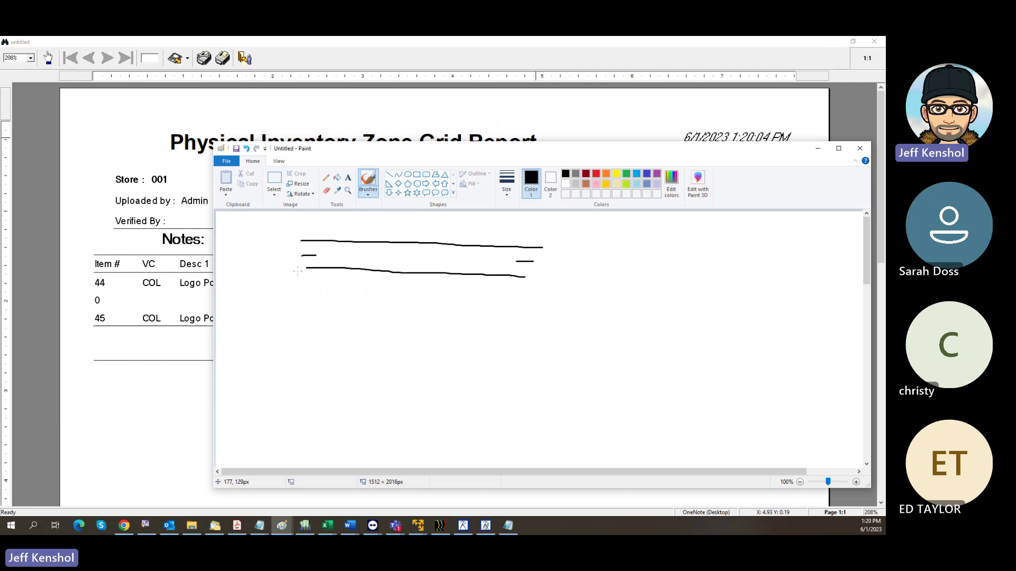
pyautogui.moveTo(303, 273); pyautogui.dragTo(523, 286)
pyautogui.moveTo(294, 284); pyautogui.dragTo(316, 284)
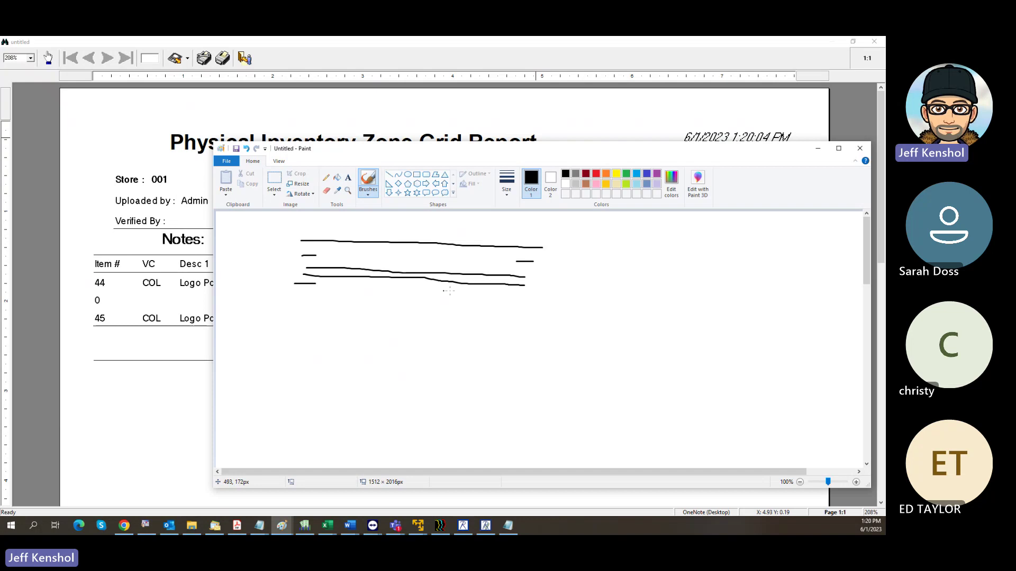
pyautogui.moveTo(501, 294); pyautogui.dragTo(511, 294)
pyautogui.moveTo(297, 295); pyautogui.dragTo(506, 306)
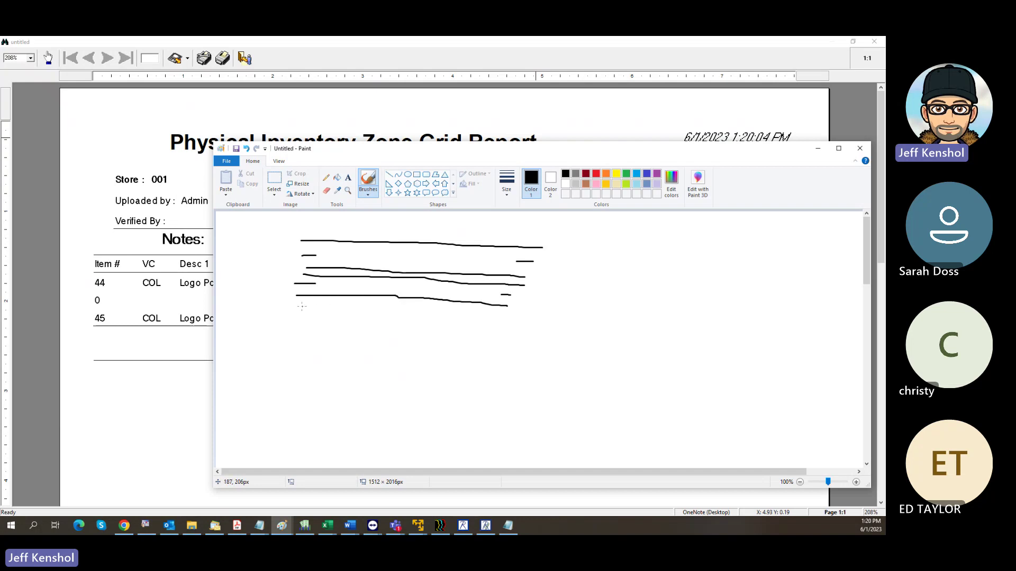
pyautogui.moveTo(297, 305); pyautogui.dragTo(504, 318)
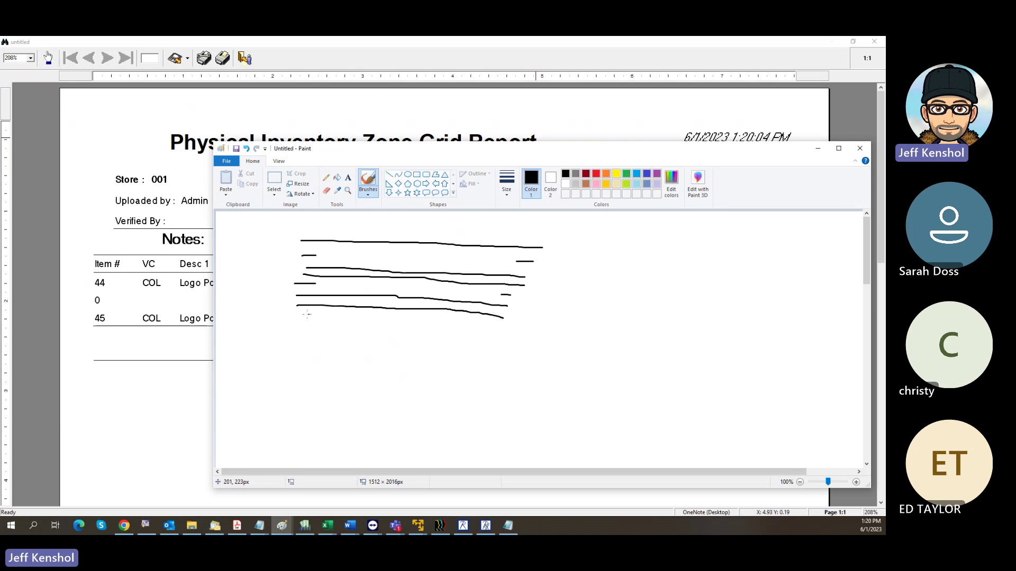
pyautogui.moveTo(297, 316); pyautogui.dragTo(332, 316)
pyautogui.moveTo(472, 326); pyautogui.dragTo(510, 326)
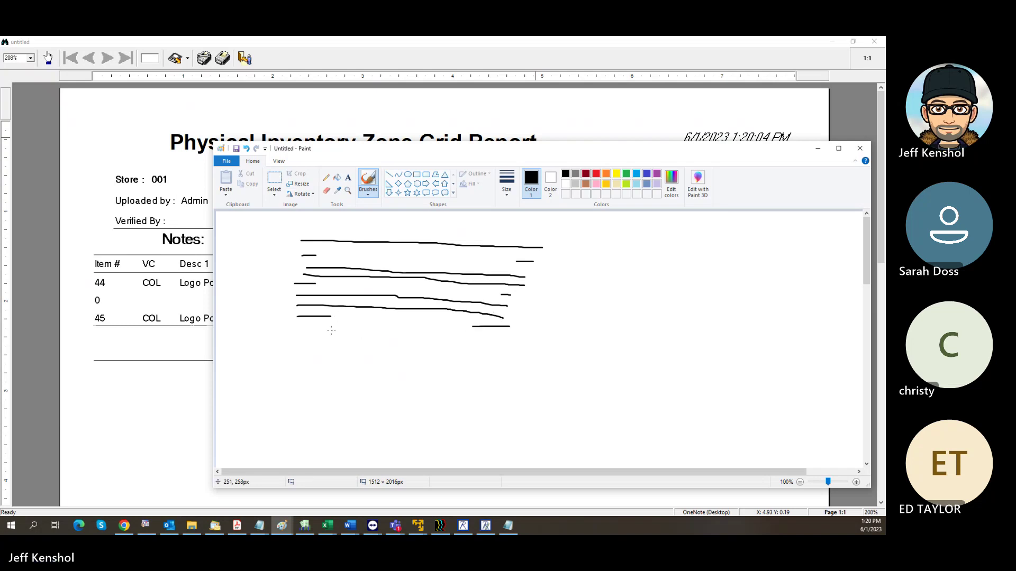
pyautogui.moveTo(299, 330)
pyautogui.mouseDown()
pyautogui.moveTo(517, 337)
pyautogui.moveTo(503, 343)
pyautogui.mouseUp()
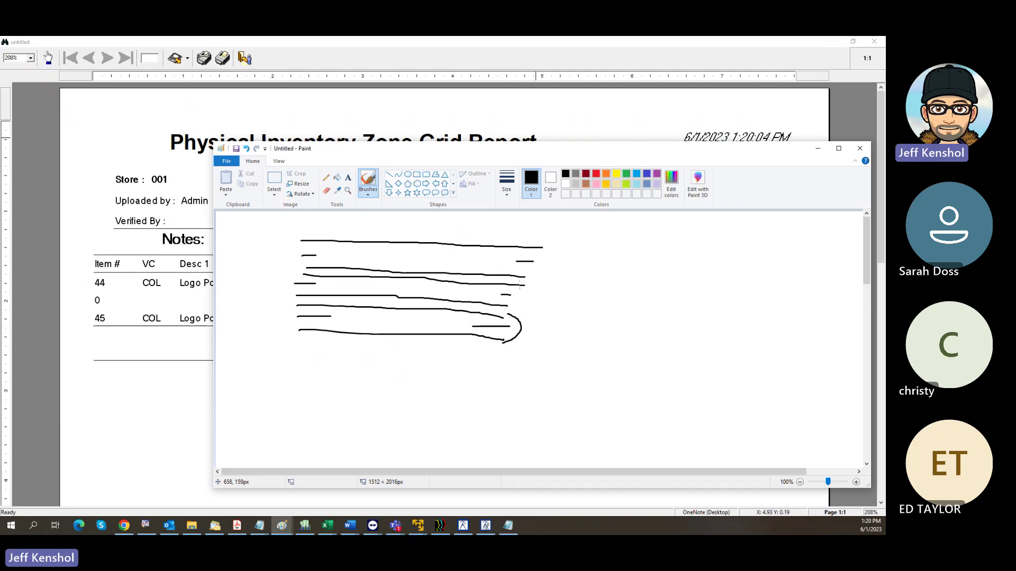
pyautogui.moveTo(523, 285)
pyautogui.mouseDown()
pyautogui.moveTo(527, 298)
pyautogui.moveTo(513, 304)
pyautogui.mouseUp()
pyautogui.moveTo(542, 247)
pyautogui.mouseDown()
pyautogui.moveTo(549, 271)
pyautogui.moveTo(528, 278)
pyautogui.mouseUp()
# - Move the Paint sketch clear of the zone report to examine the error rows, and close the report preview
pyautogui.moveTo(334, 148); pyautogui.dragTo(803, 150)
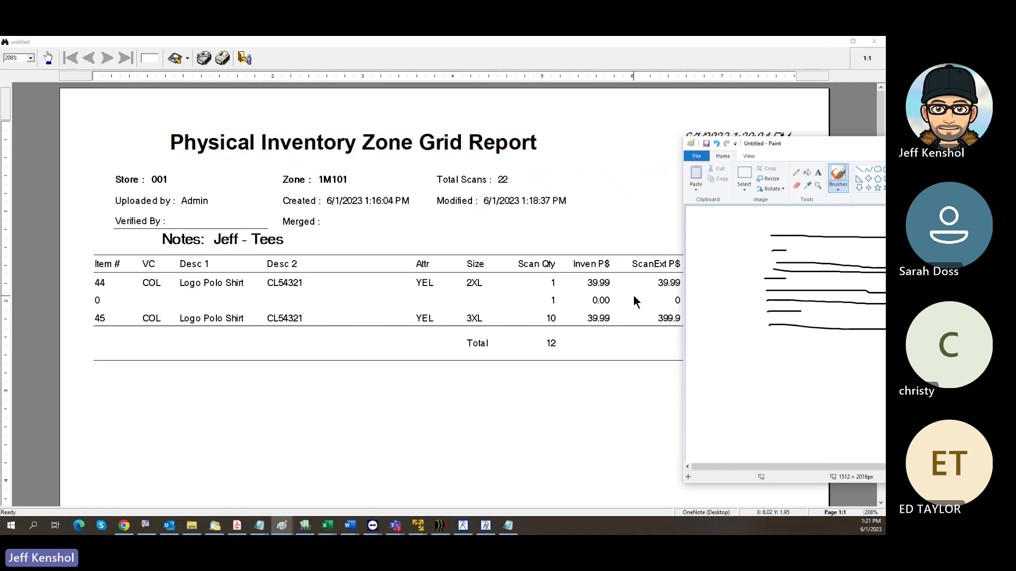
pyautogui.moveTo(774, 145)
pyautogui.mouseDown()
pyautogui.moveTo(239, 292)
pyautogui.moveTo(202, 367)
pyautogui.mouseUp()
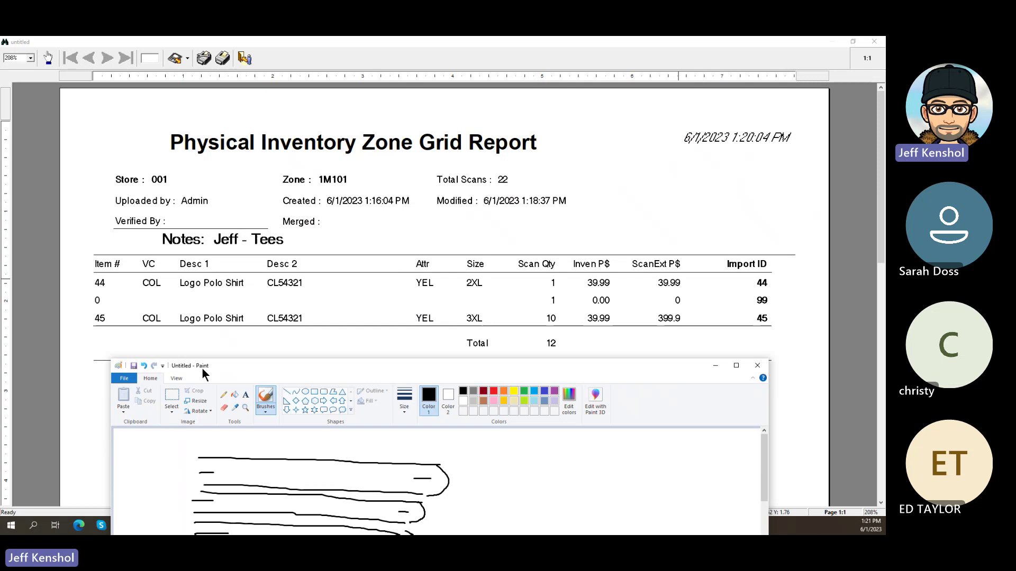
pyautogui.moveTo(223, 371)
pyautogui.mouseDown()
pyautogui.moveTo(827, 239)
pyautogui.moveTo(827, 247)
pyautogui.moveTo(885, 248)
pyautogui.mouseUp()
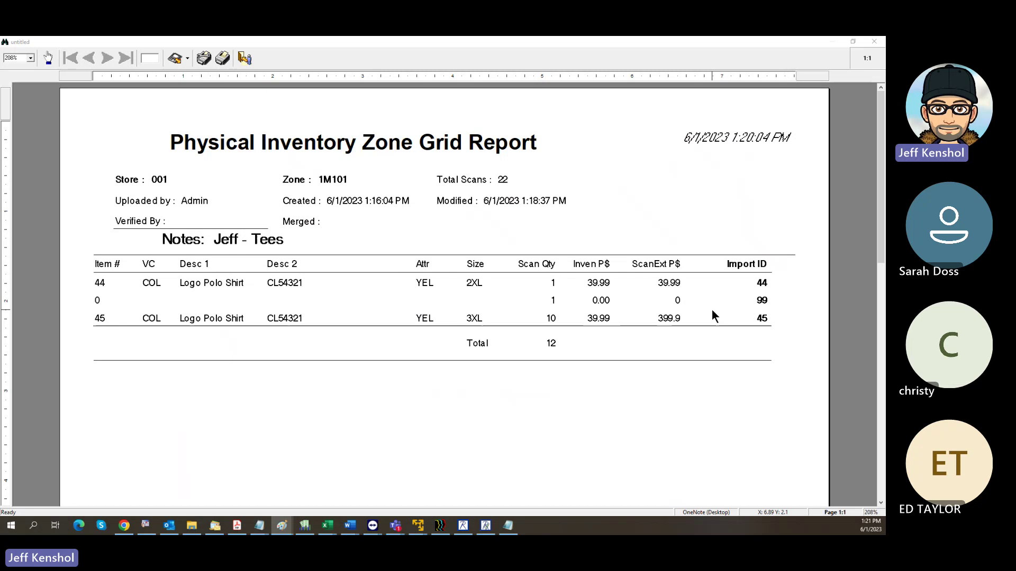
pyautogui.click(246, 58)
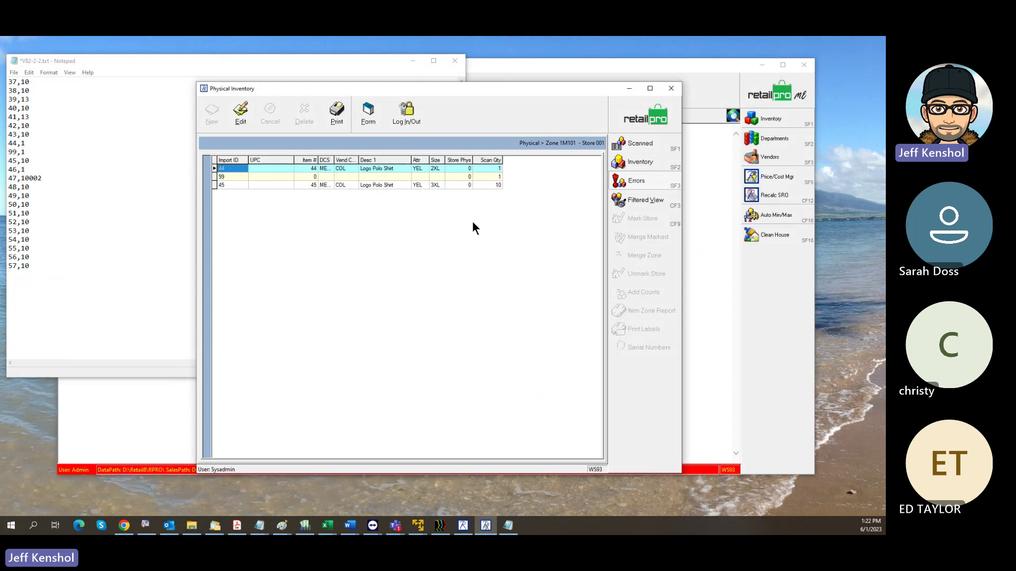
# - Try to correct the scan error with import ID 99 to item 70, and cancel the correction
pyautogui.click(224, 178)
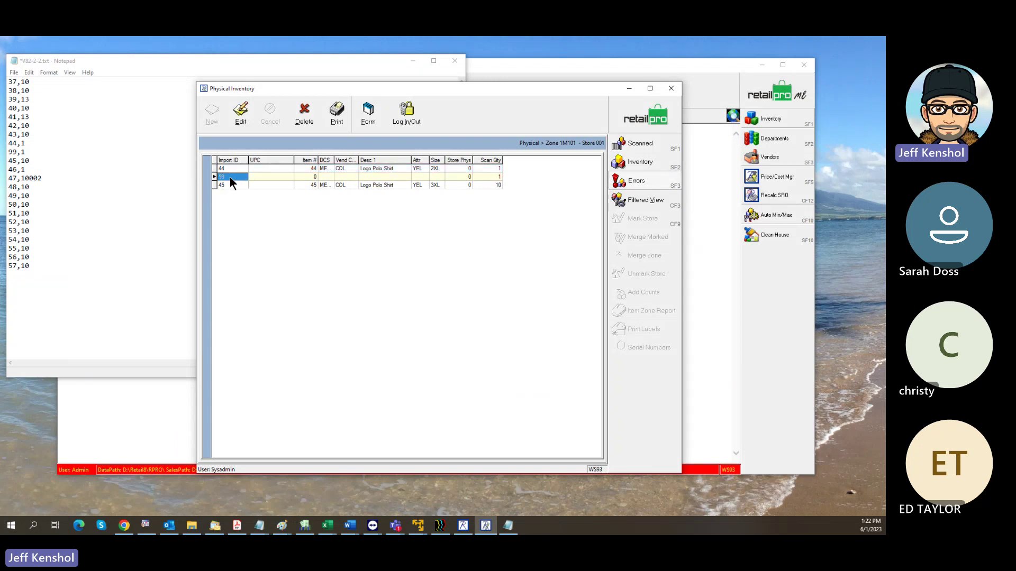
pyautogui.click(241, 114)
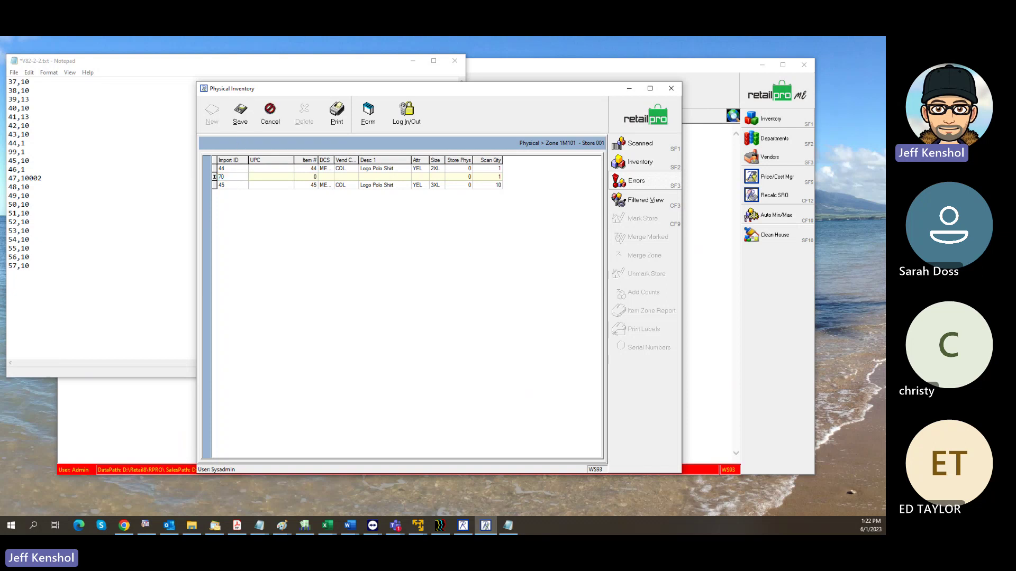
pyautogui.press('Return')
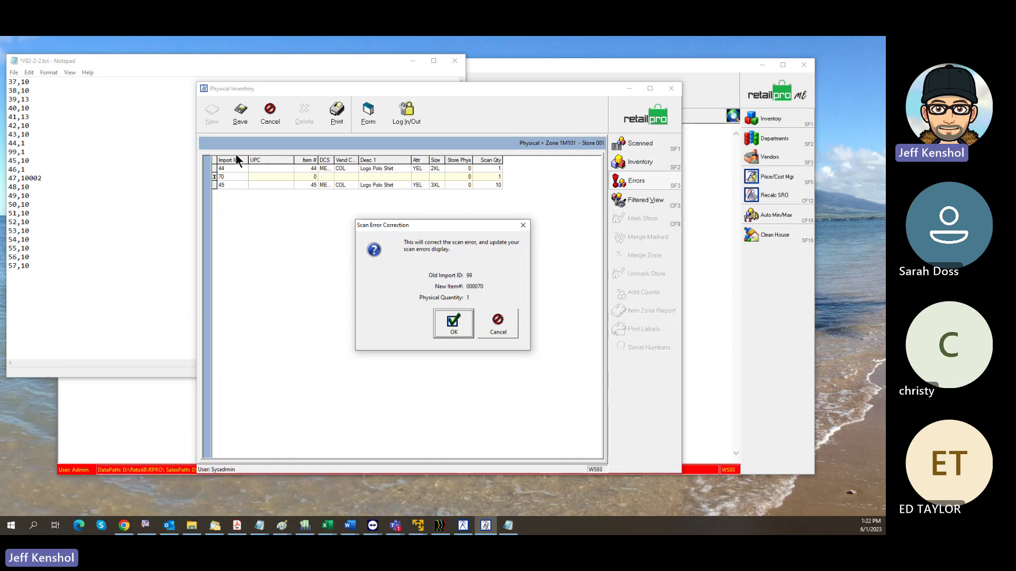
pyautogui.click(500, 321)
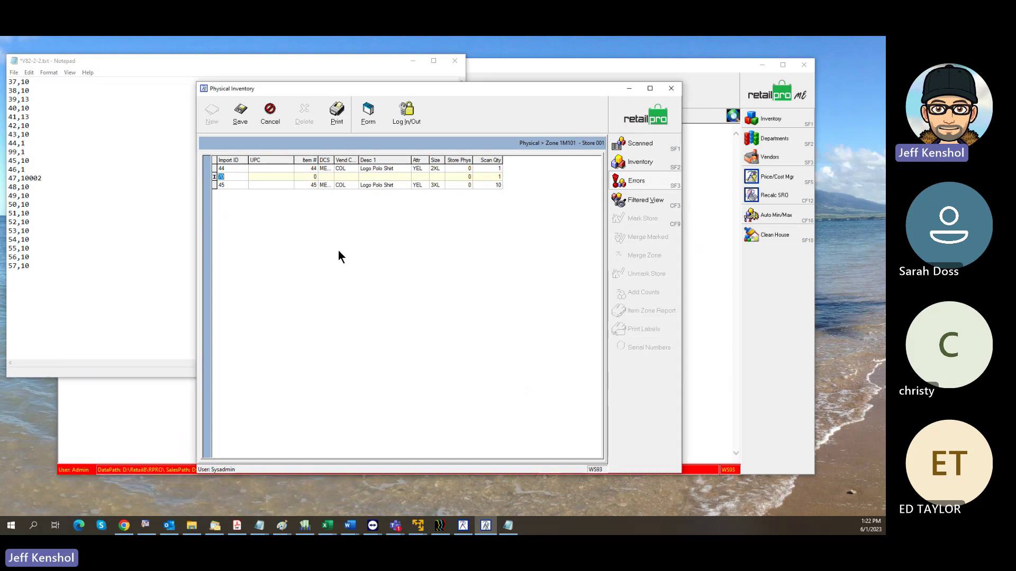
pyautogui.click(266, 123)
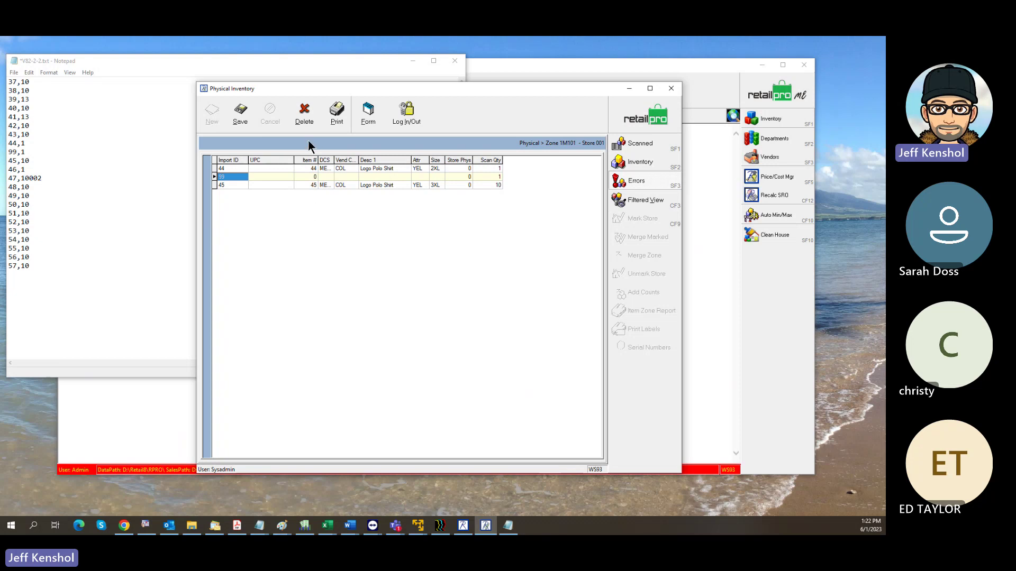
# - Delete the scan with import ID 99 from zone 1M101 and return to the zone's scanned counts
pyautogui.click(304, 116)
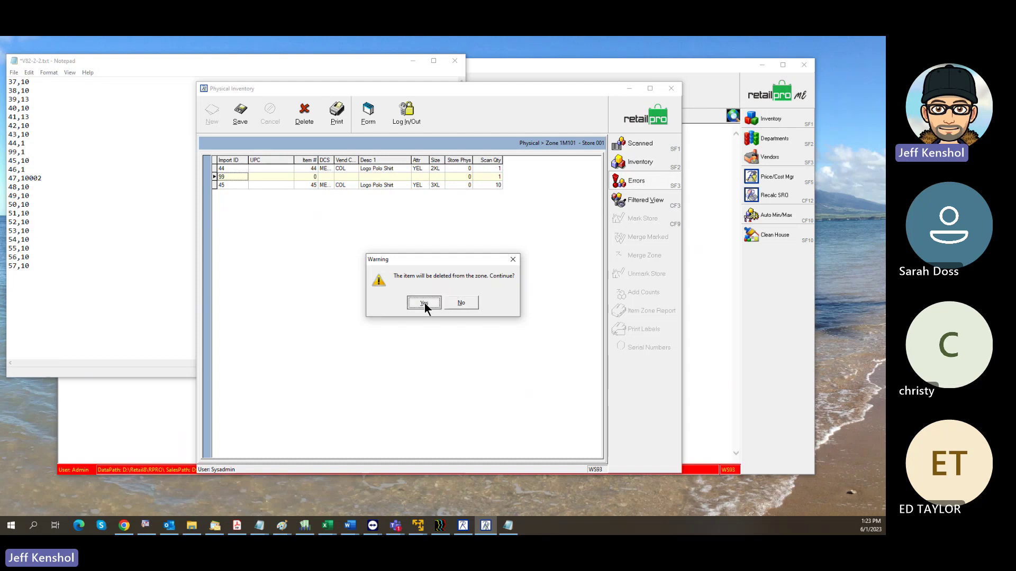
pyautogui.click(424, 302)
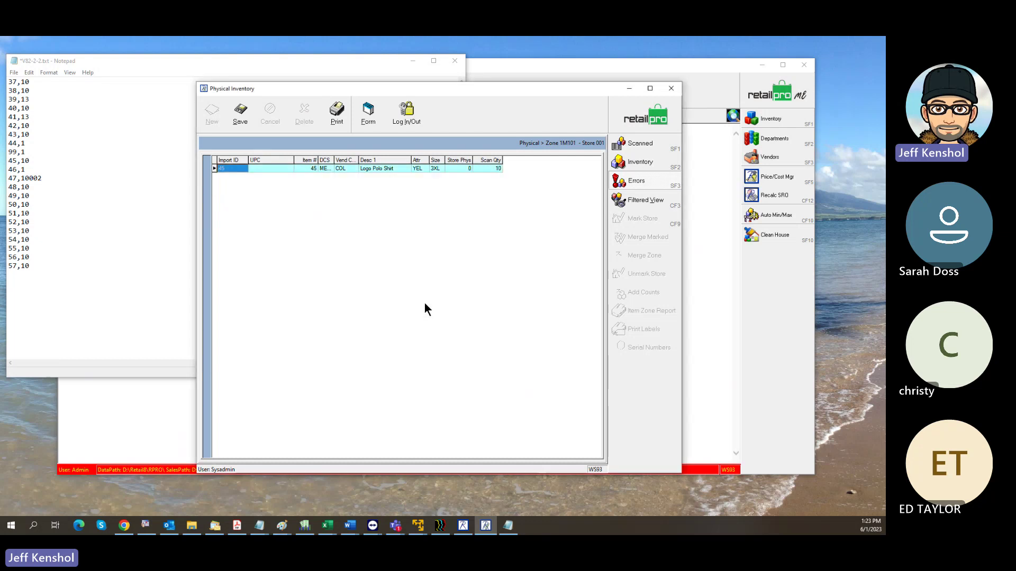
pyautogui.click(638, 140)
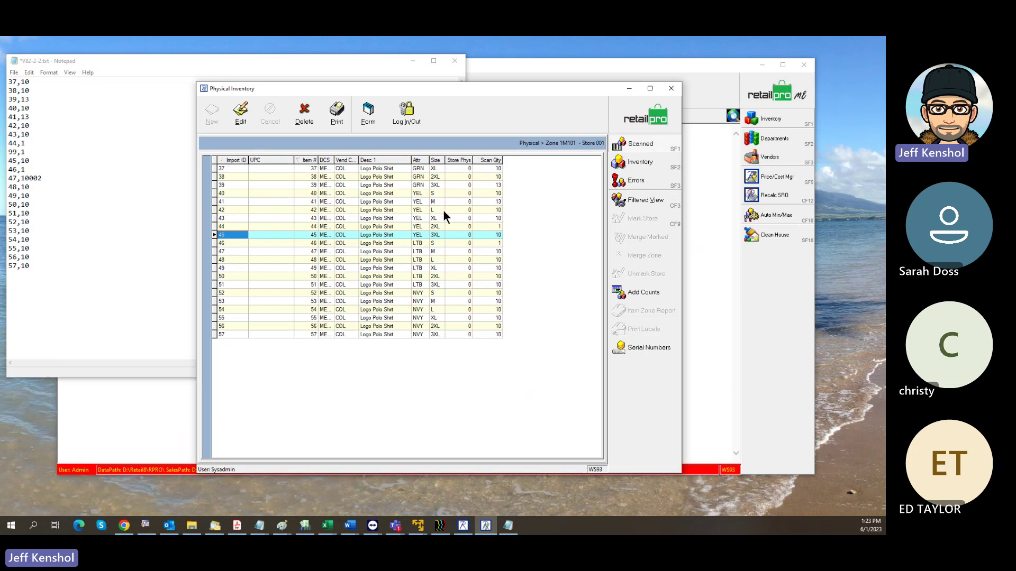
# - Preview the BHD Zone Report for zone 1M101, enlarge it to review the scanned counts, and close the preview
pyautogui.click(348, 125)
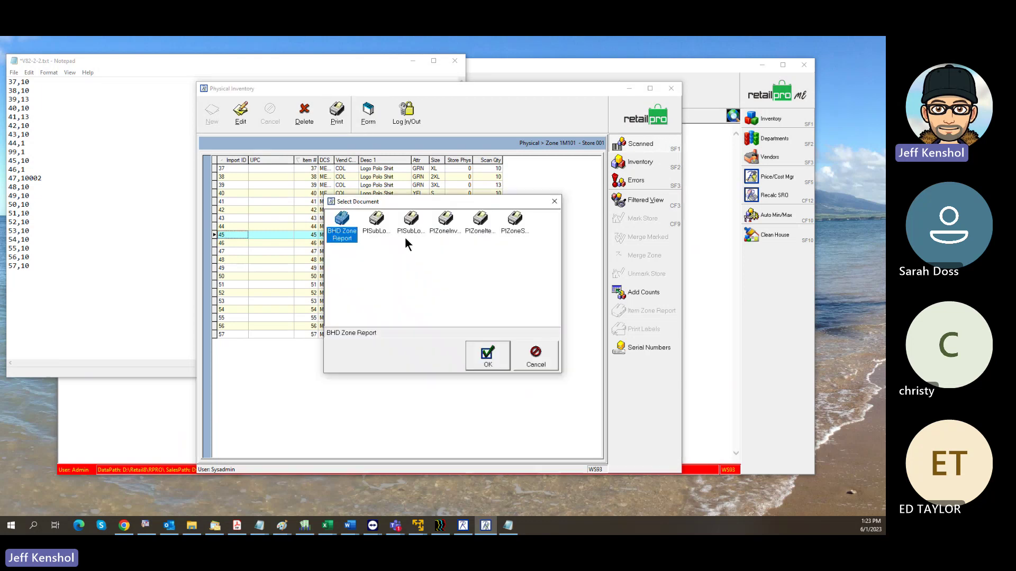
pyautogui.click(483, 356)
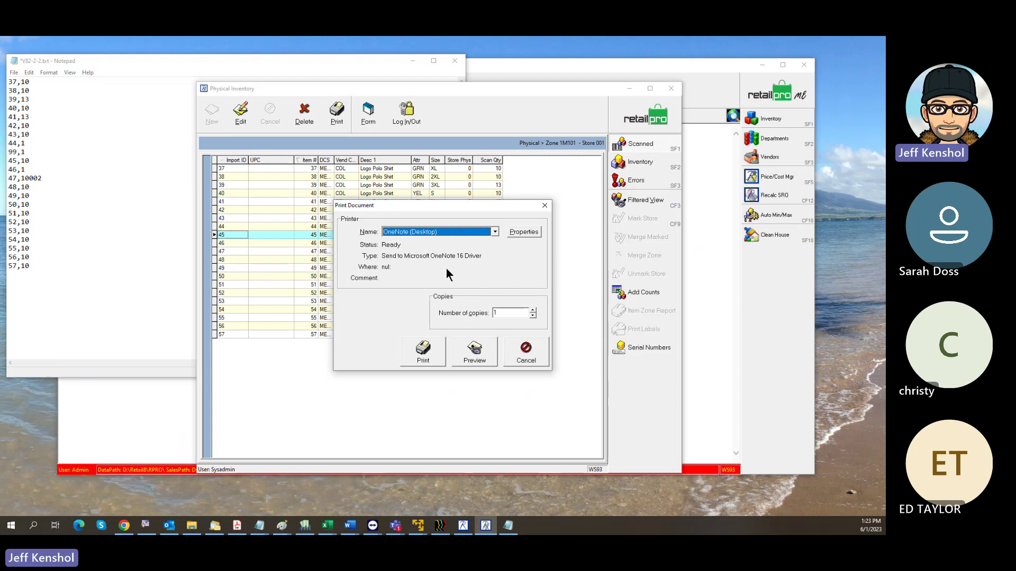
pyautogui.click(474, 350)
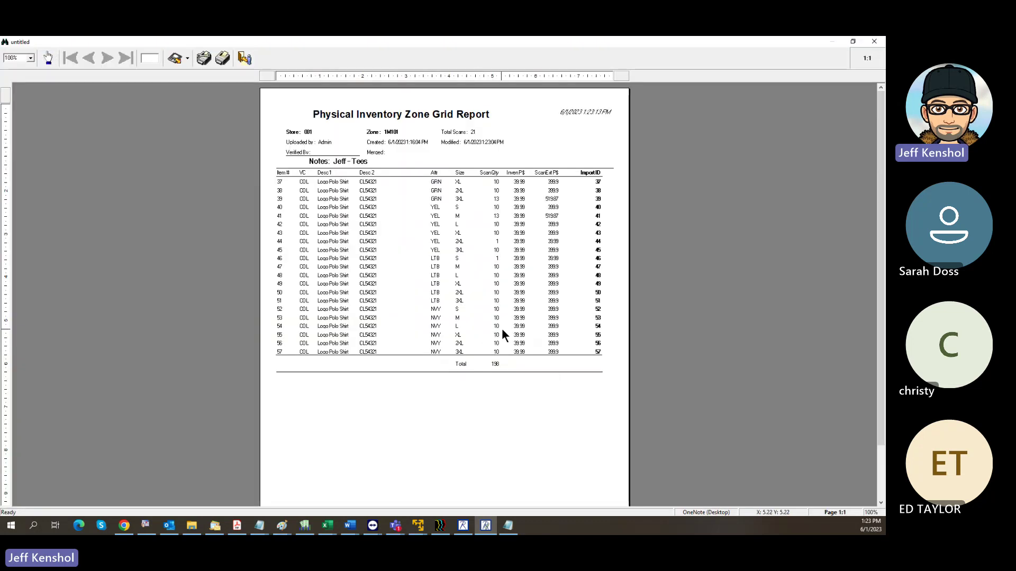
pyautogui.scroll(2, 156, 132)
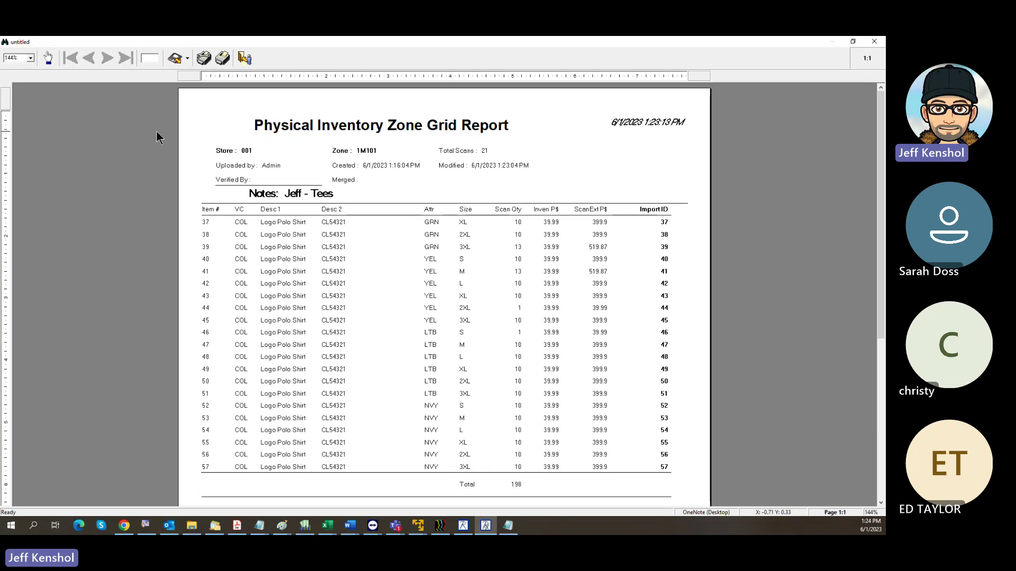
pyautogui.press('Escape')
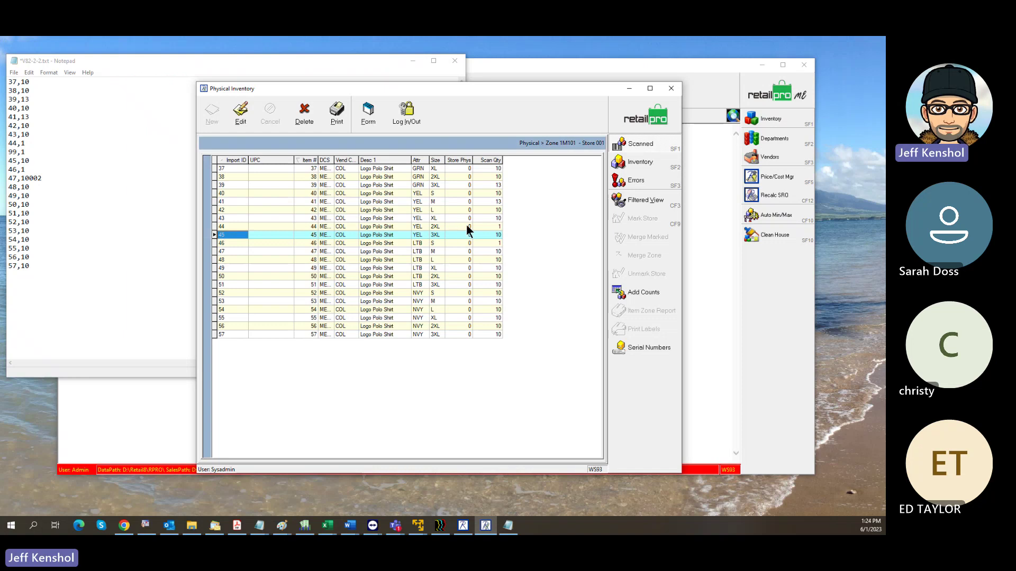
# - Set the scan quantities in zone 1M101 to 11 for item 42, 8 for item 43, 2 for item 44 and 9 for item 45, and save
pyautogui.click(497, 217)
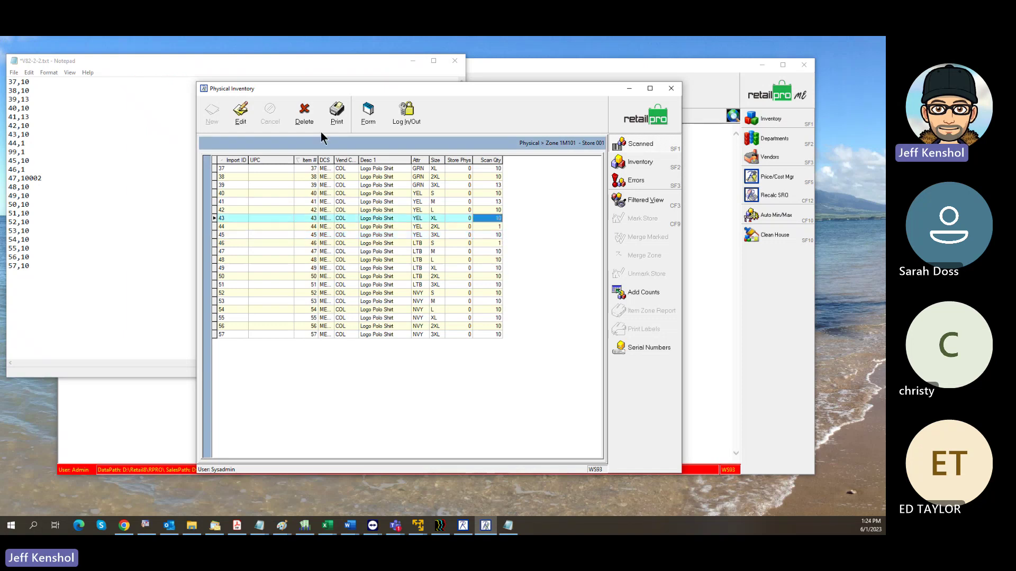
pyautogui.click(241, 117)
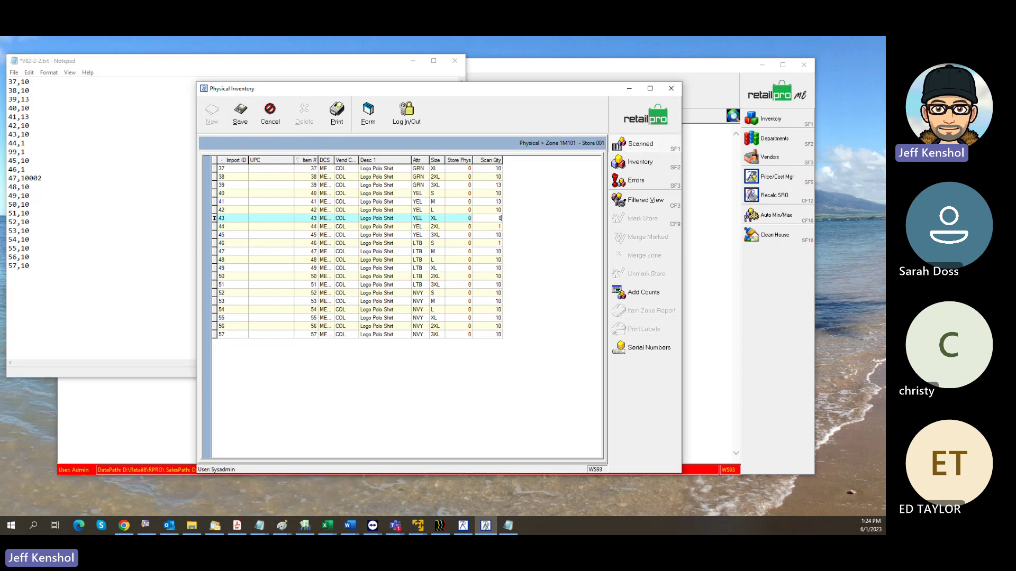
pyautogui.write('8')
pyautogui.press('Up')
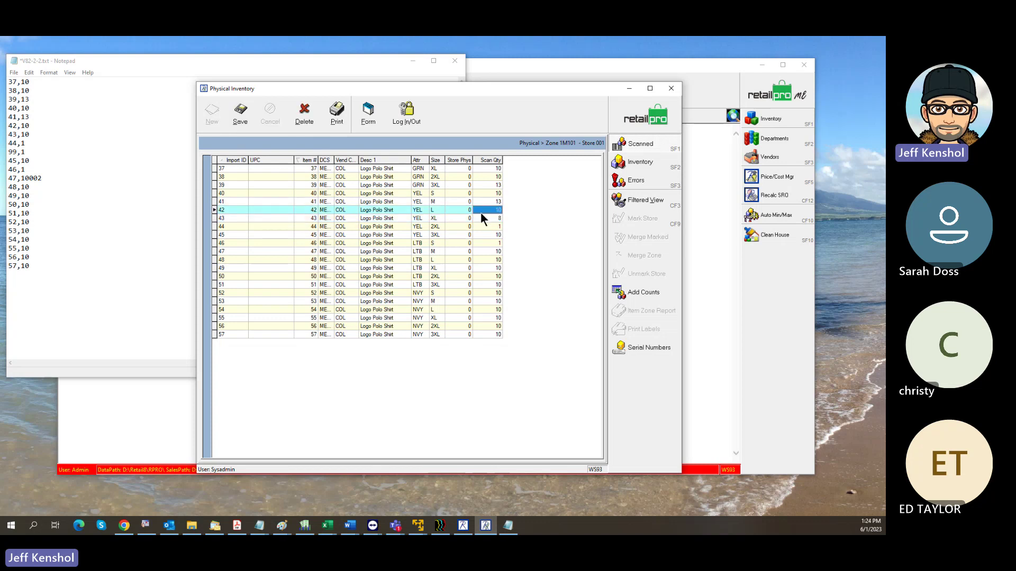
pyautogui.write('11')
pyautogui.press('Down')
pyautogui.press('Down')
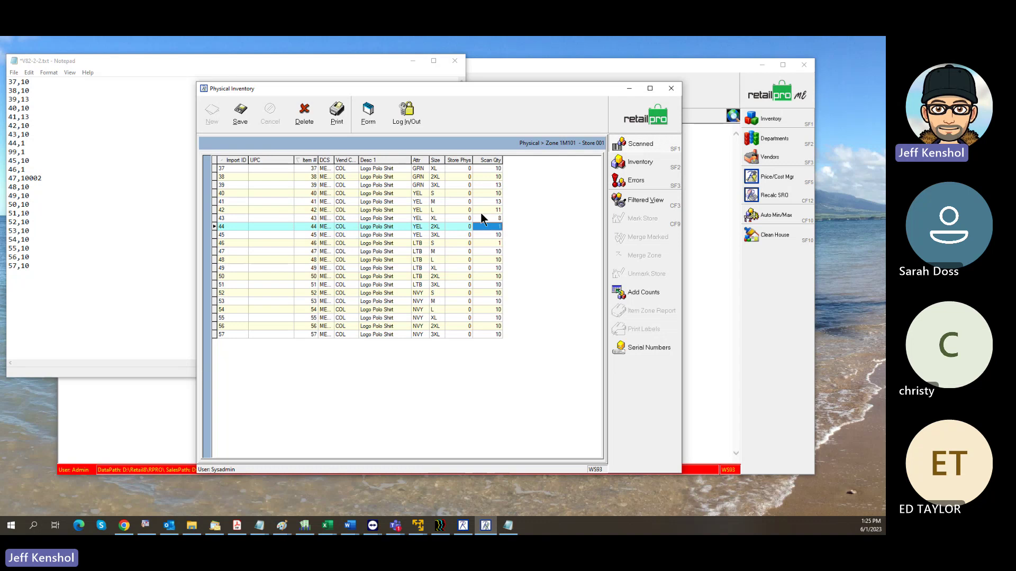
pyautogui.write('2')
pyautogui.press('Down')
pyautogui.write('9')
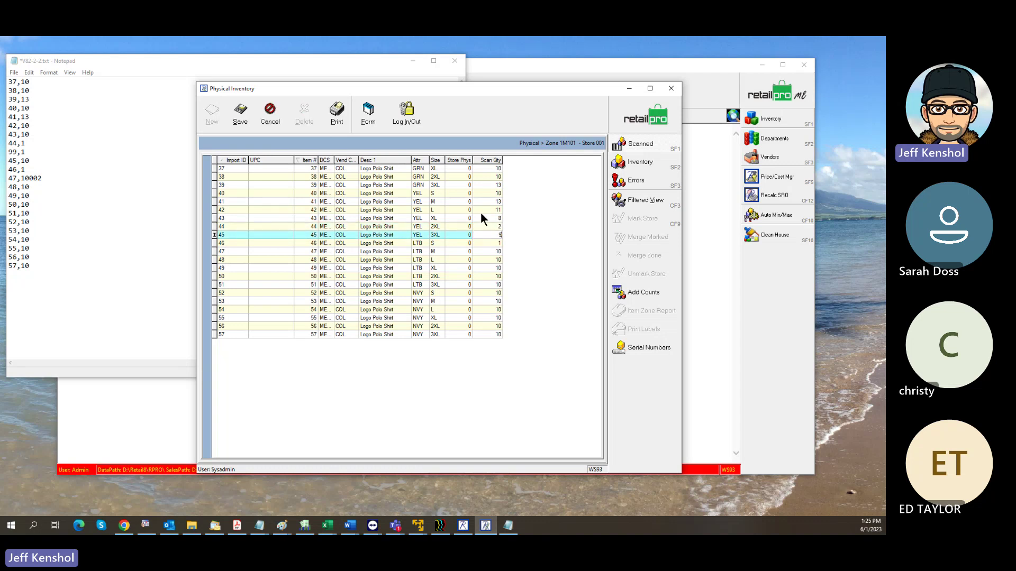
pyautogui.press('Return')
pyautogui.press('Up')
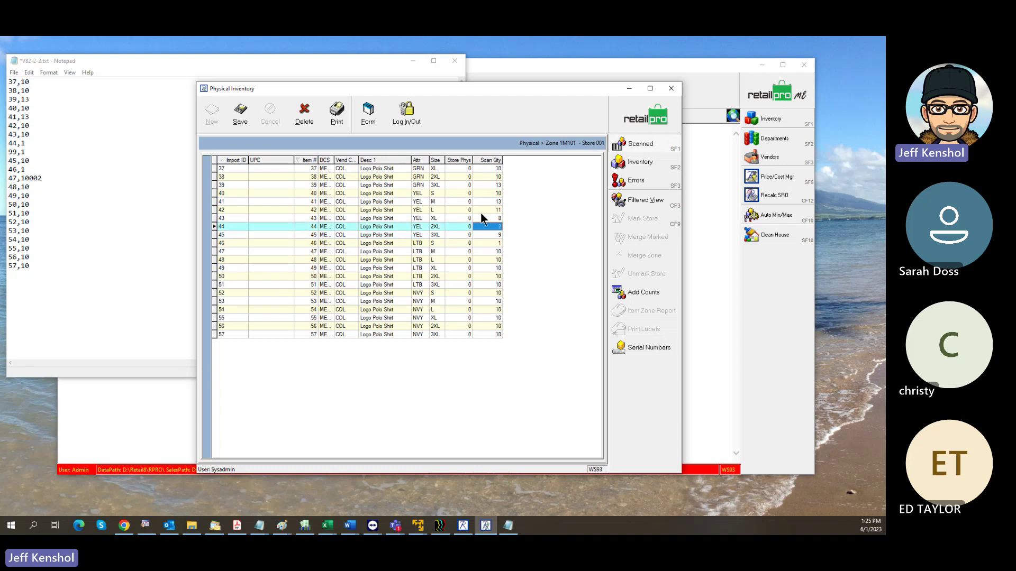
pyautogui.press('Down')
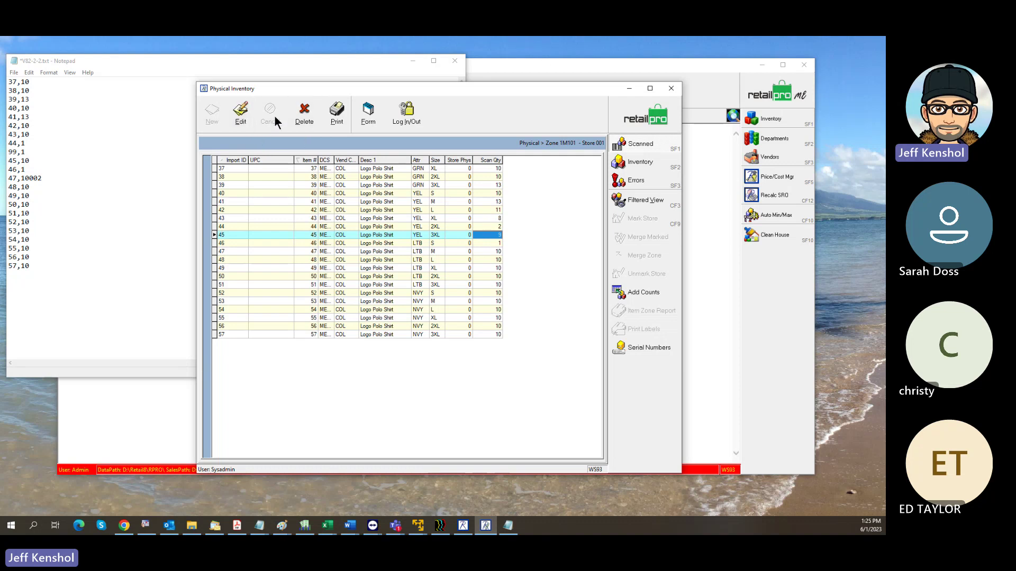
# - Return to the zone list and merge zone 1M101, with Admin as the verifier
pyautogui.click(644, 116)
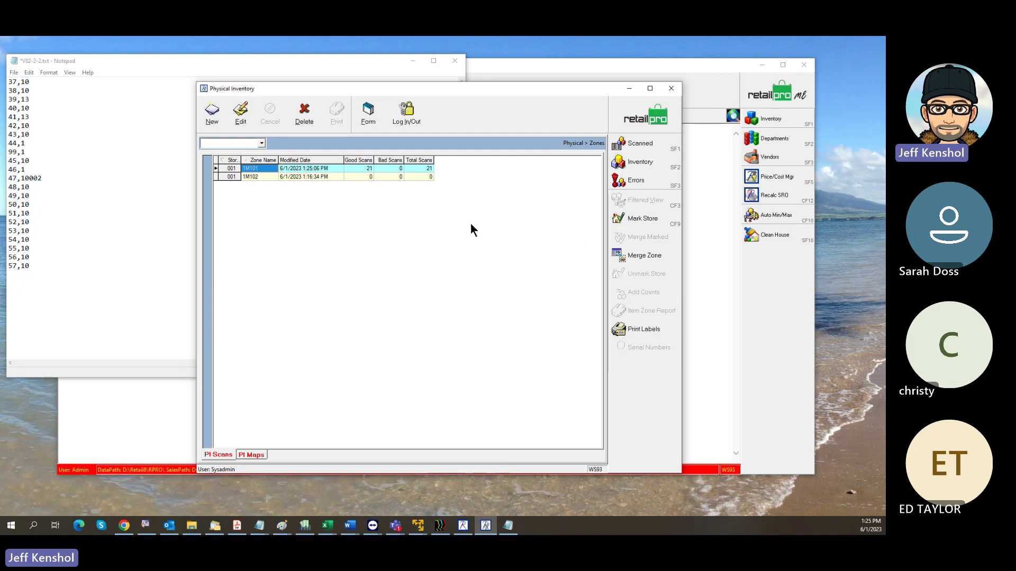
pyautogui.click(638, 256)
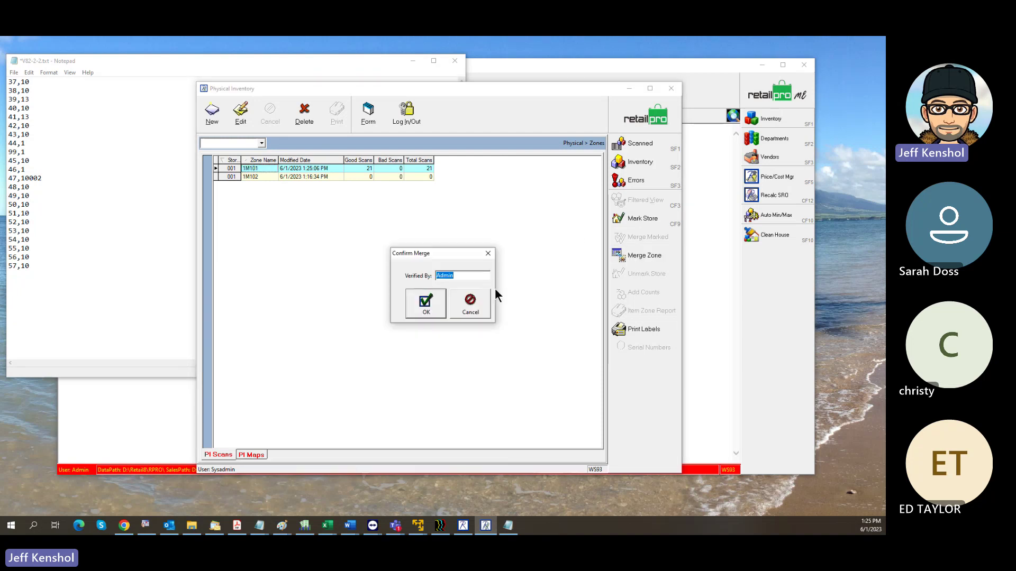
pyautogui.click(425, 304)
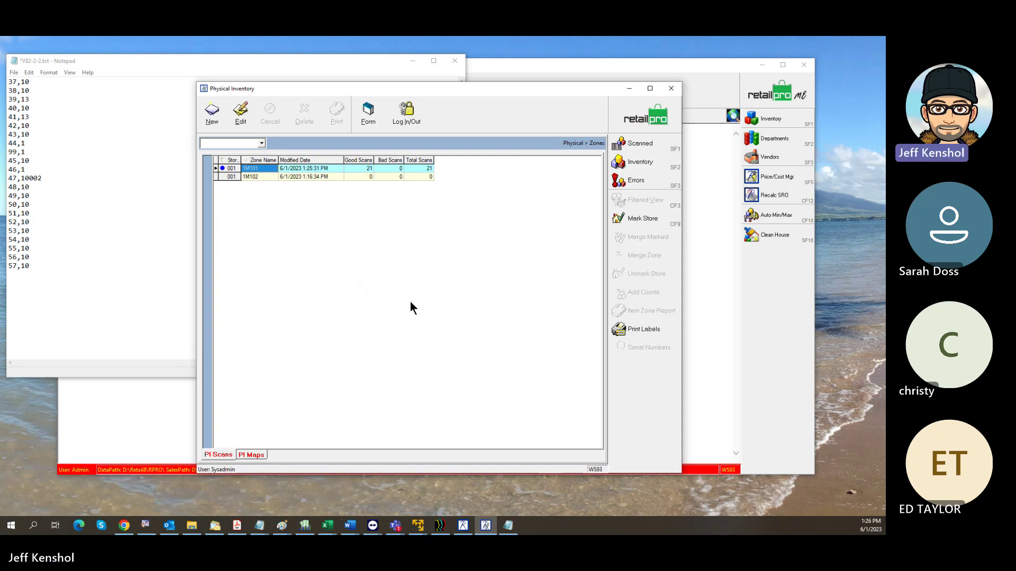
# - Create zone 1M103 for store 001, counted by Admin, with a note giving the counter's first name and "Shorts"
pyautogui.click(257, 177)
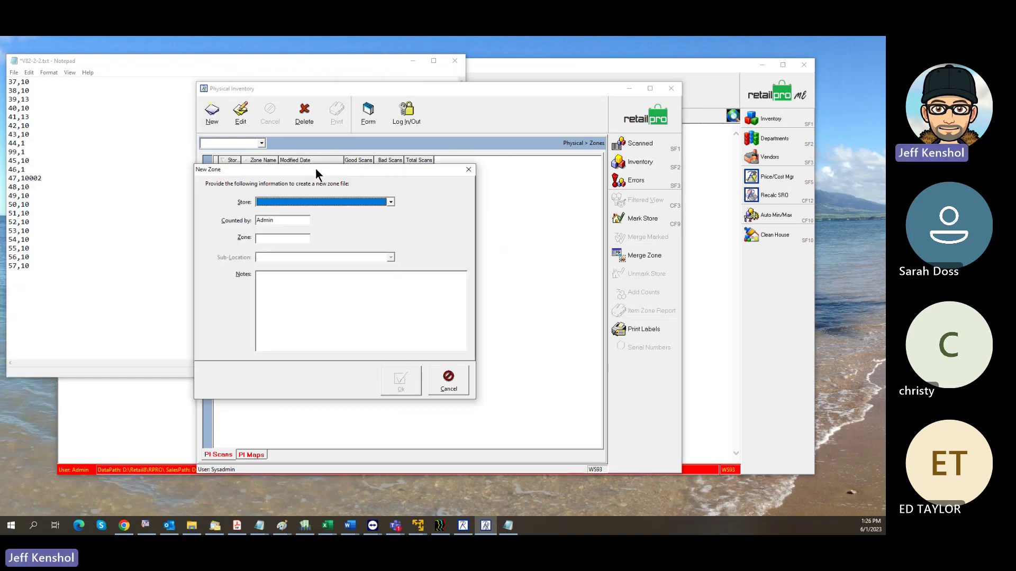
pyautogui.click(310, 197)
pyautogui.click(285, 206)
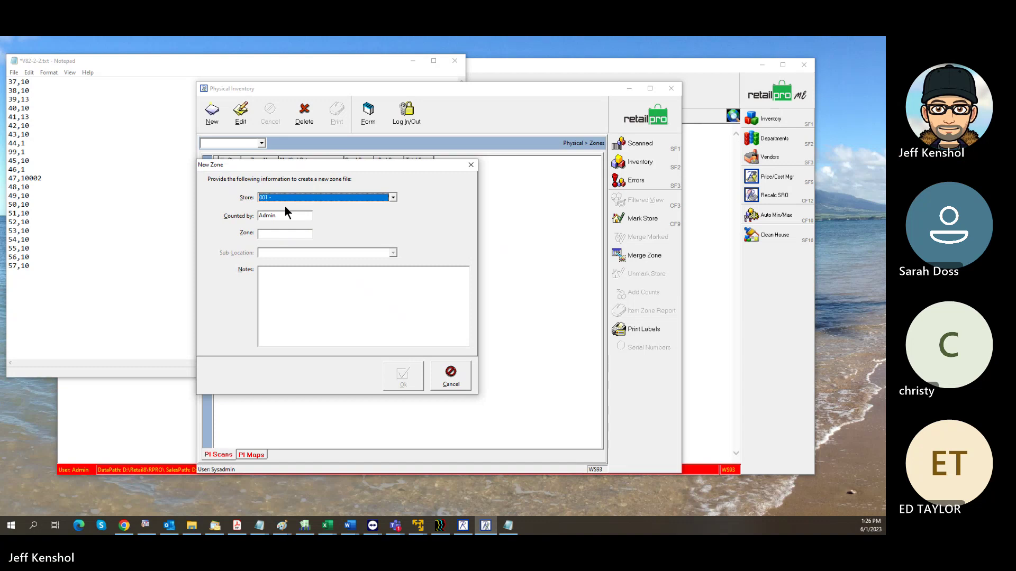
pyautogui.click(278, 235)
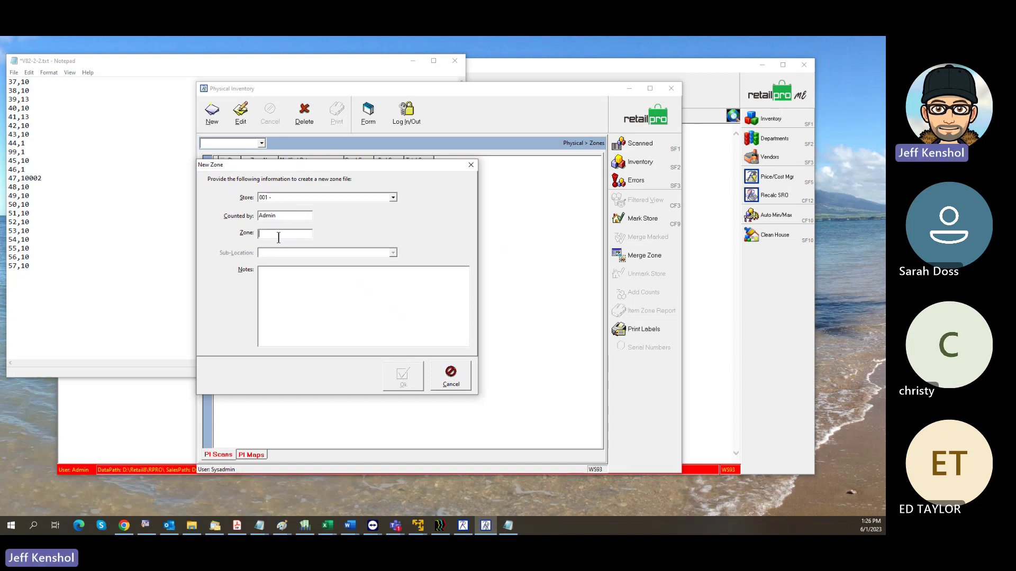
pyautogui.write('1M103')
pyautogui.click(345, 306)
pyautogui.write('Jeff - Sho')
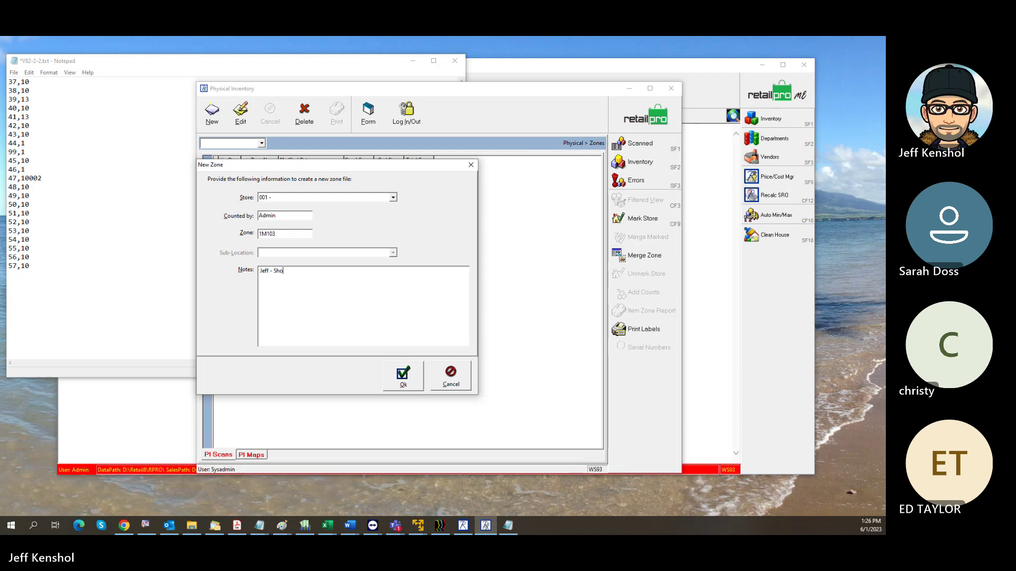
pyautogui.write('rts')
pyautogui.click(408, 376)
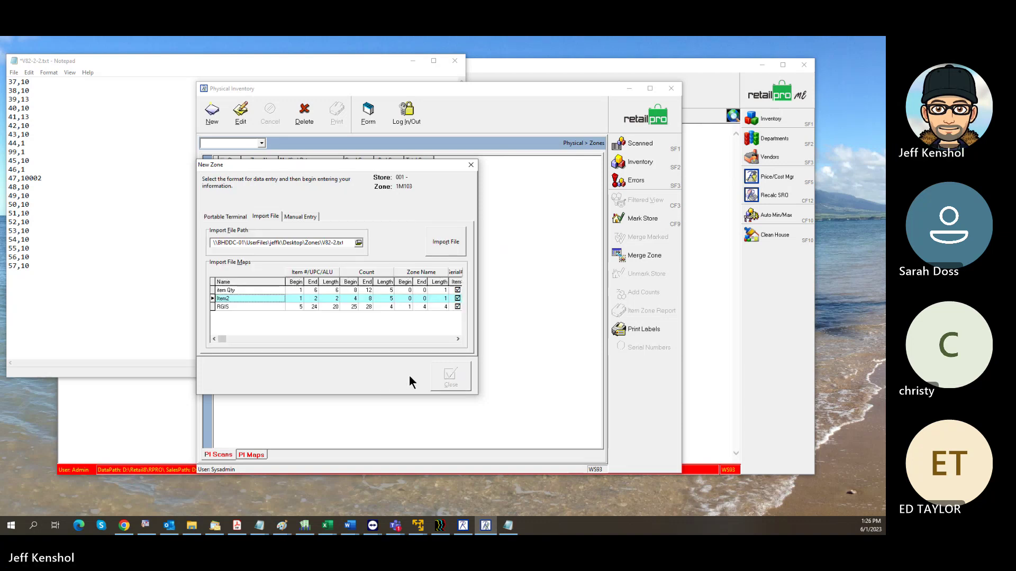
# - Import the counts from V82-2-2.txt in the Zones folder into zone 1M103 using the Item2 map, and finish the new zone
pyautogui.click(359, 243)
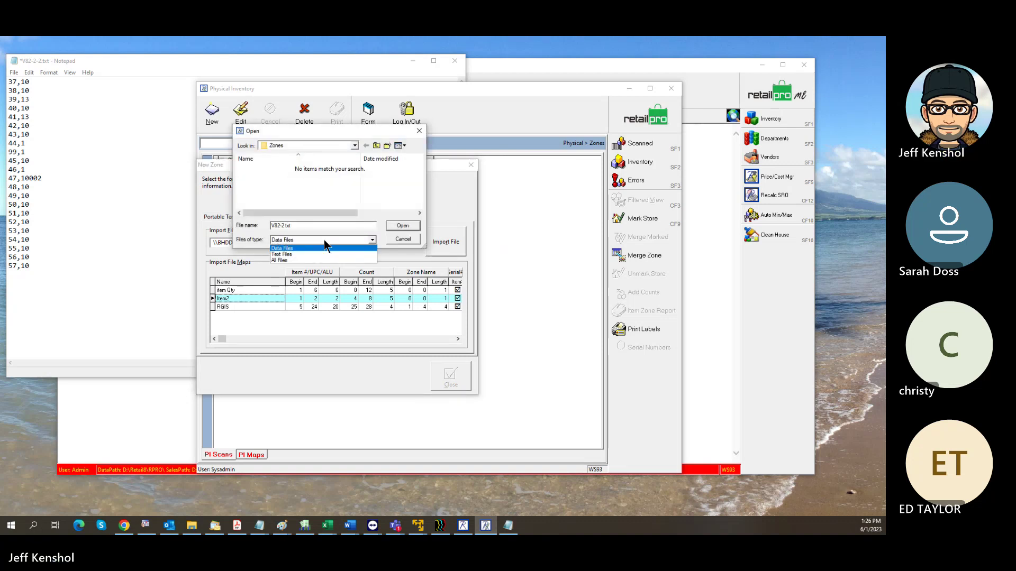
pyautogui.click(293, 253)
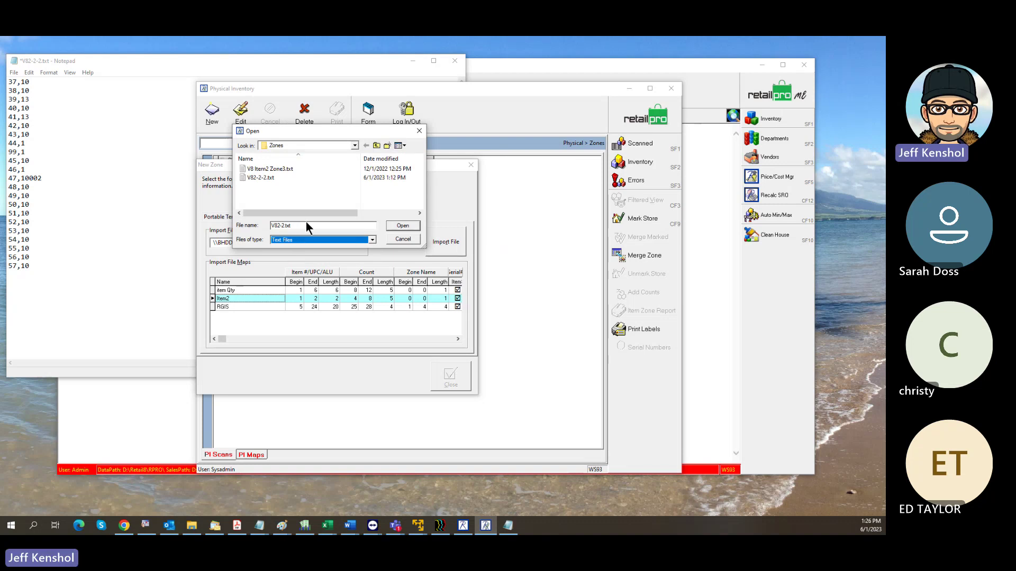
pyautogui.click(271, 177)
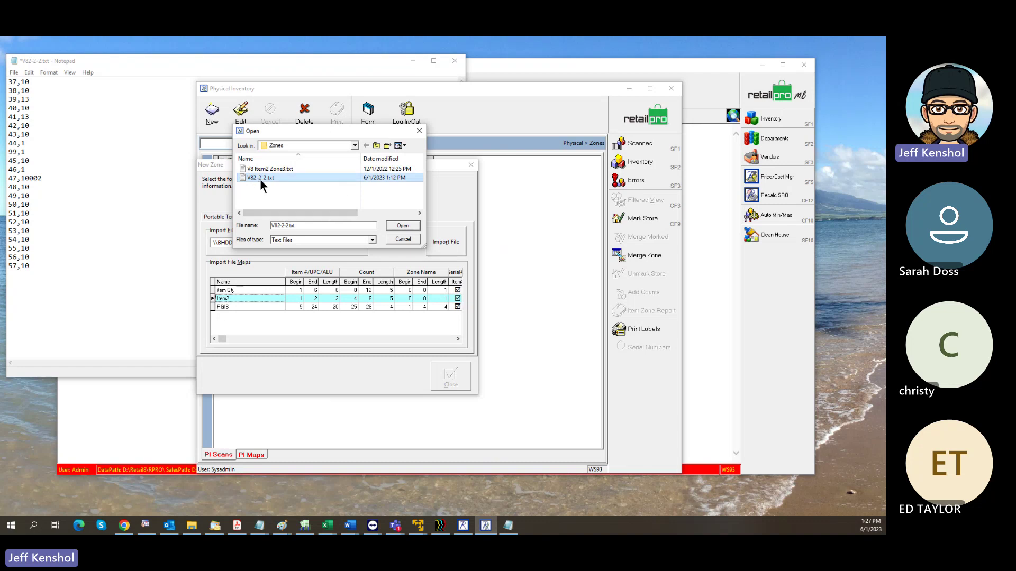
pyautogui.click(372, 241)
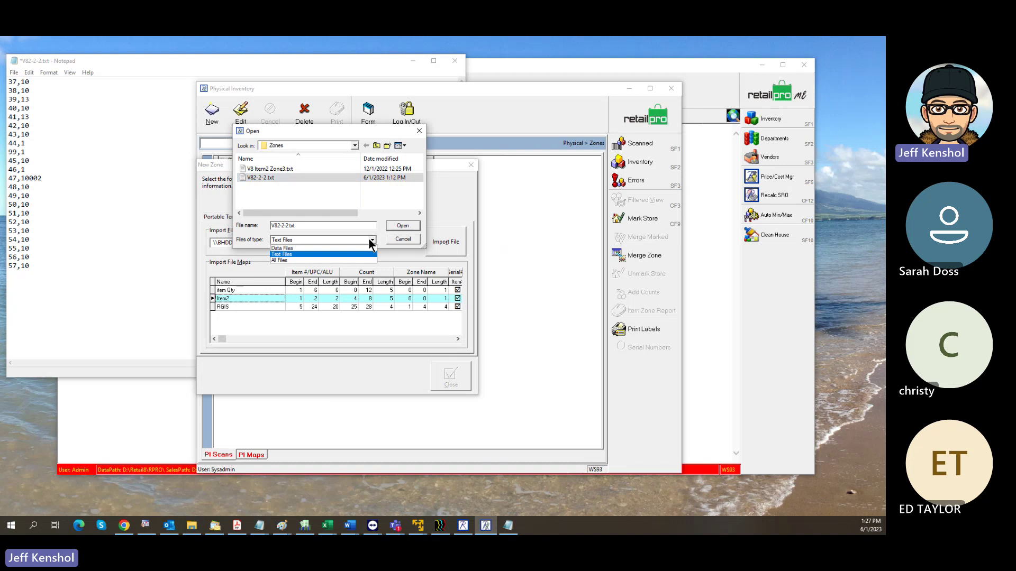
pyautogui.click(315, 258)
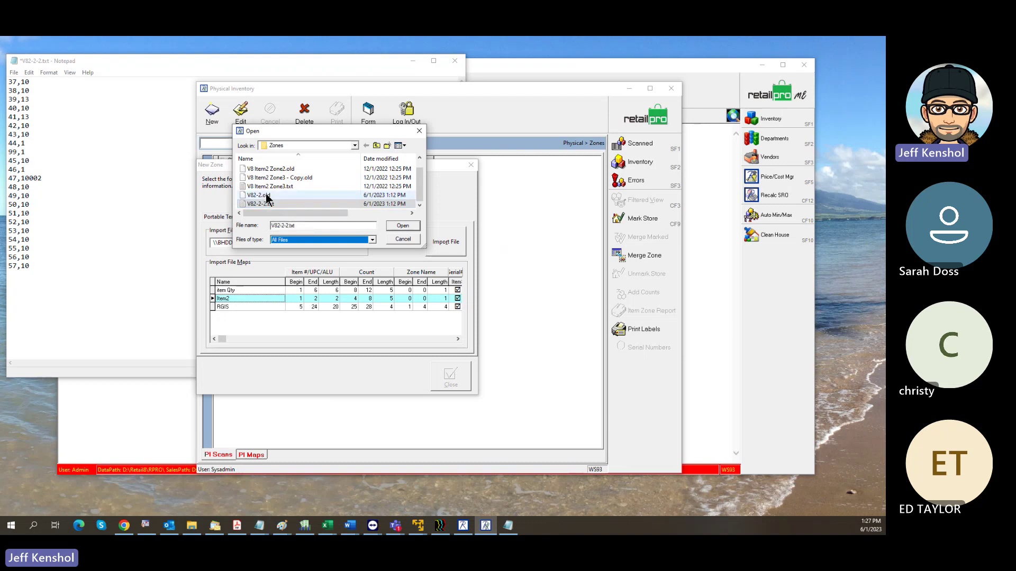
pyautogui.click(404, 226)
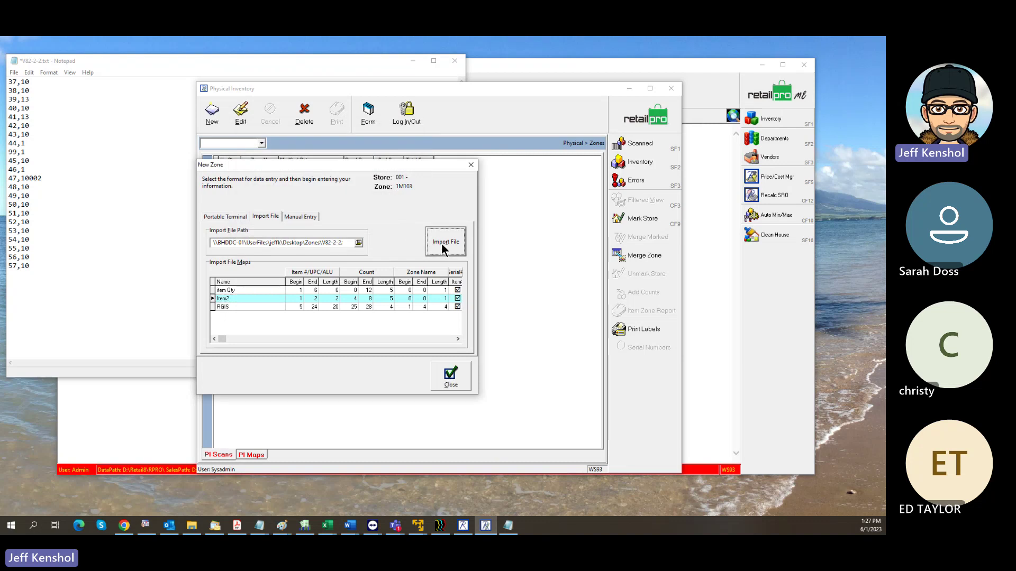
pyautogui.click(451, 377)
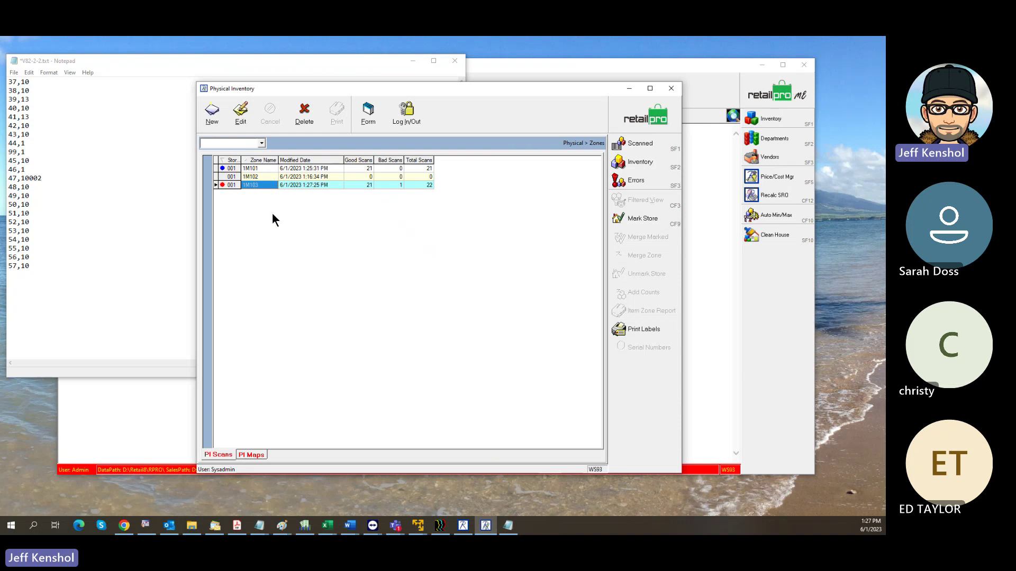
# - Correct the scan error with import ID 99 in zone 1M103 to item 70, and save the correction
pyautogui.click(633, 182)
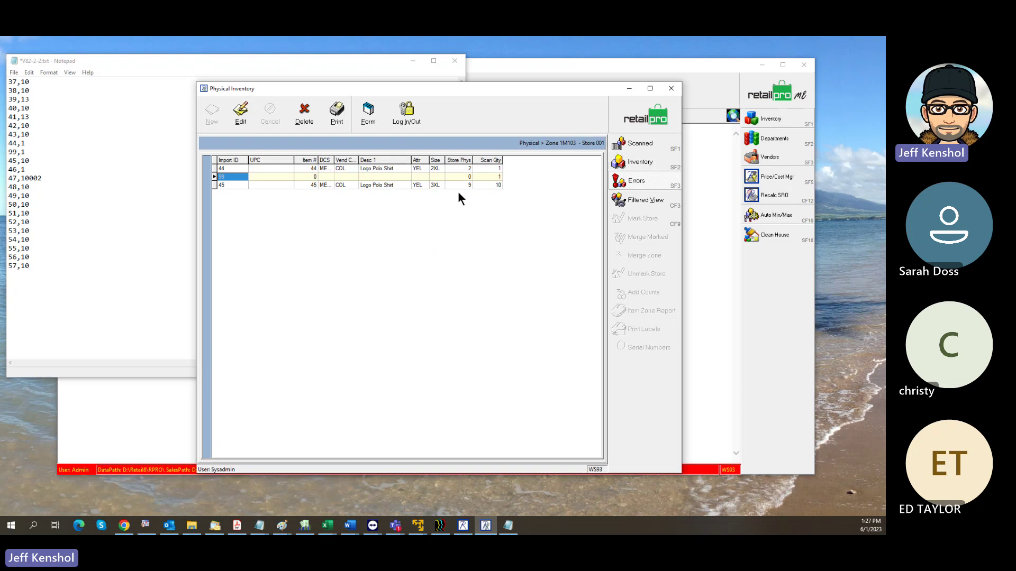
pyautogui.click(240, 120)
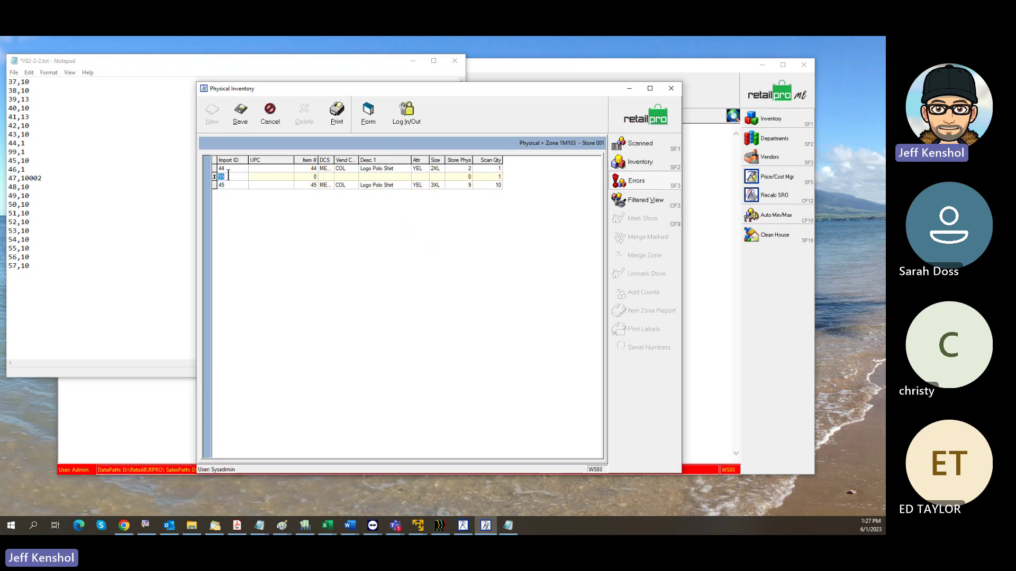
pyautogui.write('70')
pyautogui.press('Return')
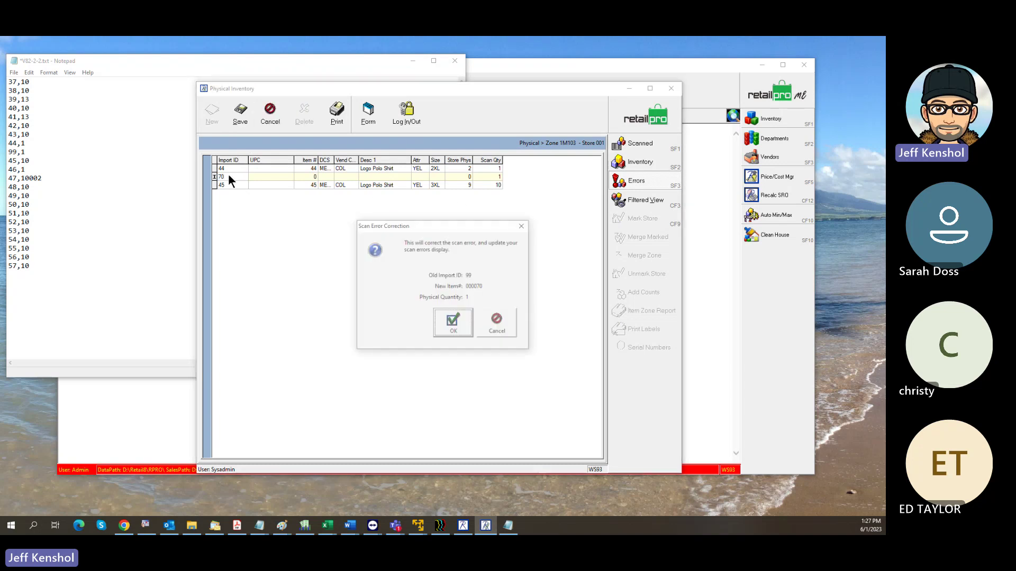
pyautogui.click(454, 324)
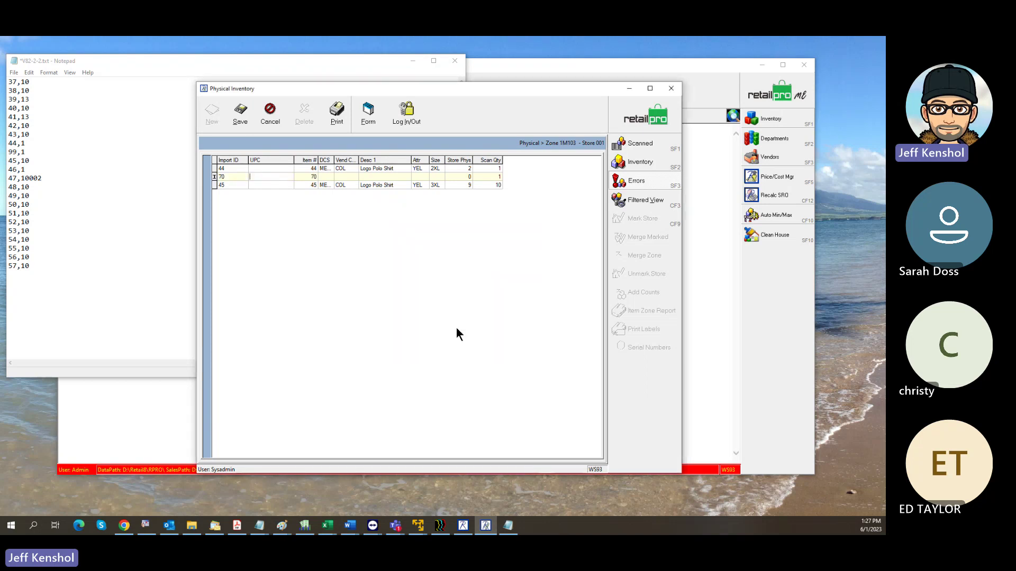
pyautogui.click(249, 122)
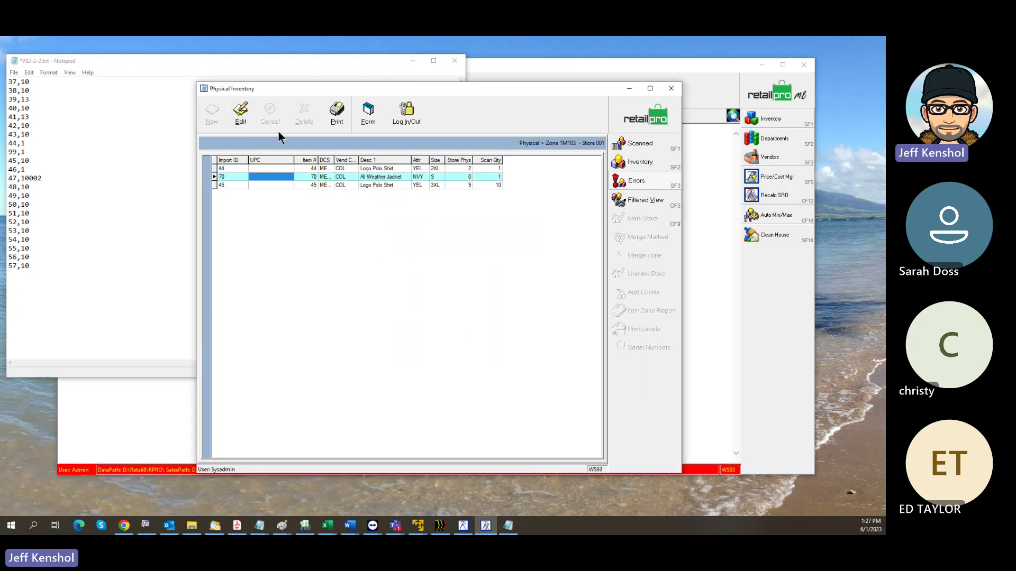
# - Show the scanned counts of zone 1M103 and preview its BHD Zone Report
pyautogui.click(635, 147)
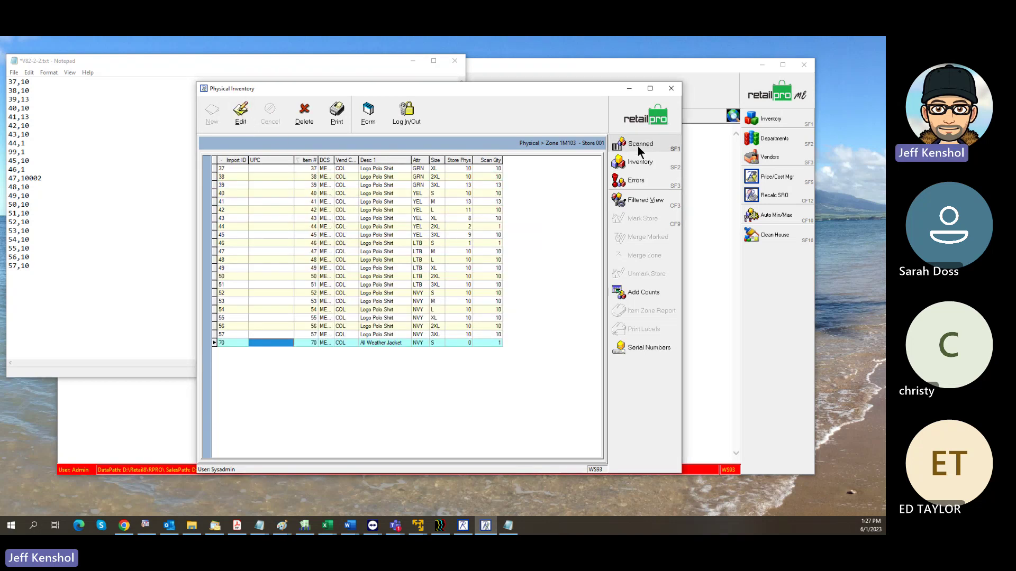
pyautogui.click(370, 120)
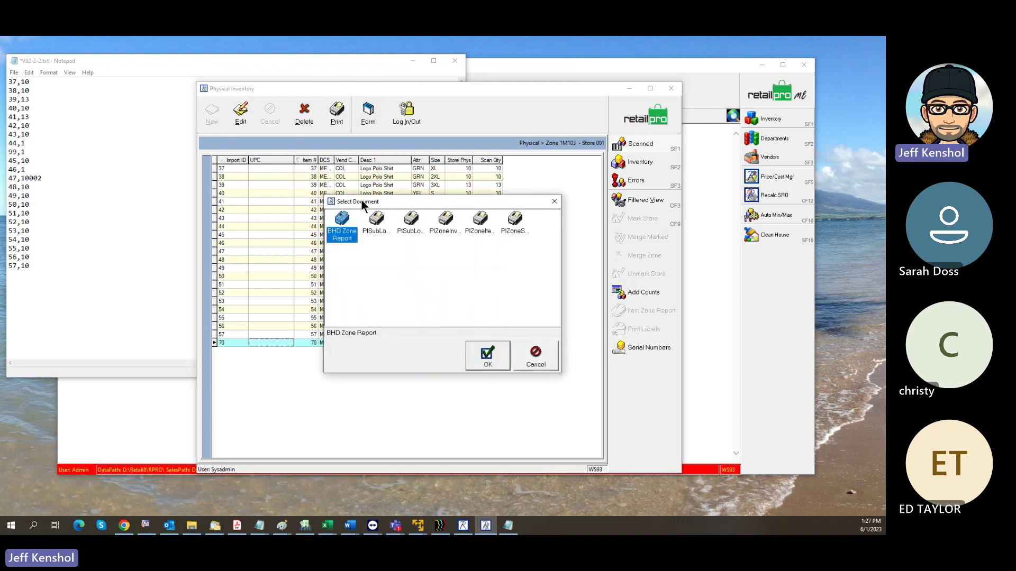
pyautogui.click(479, 352)
pyautogui.click(476, 354)
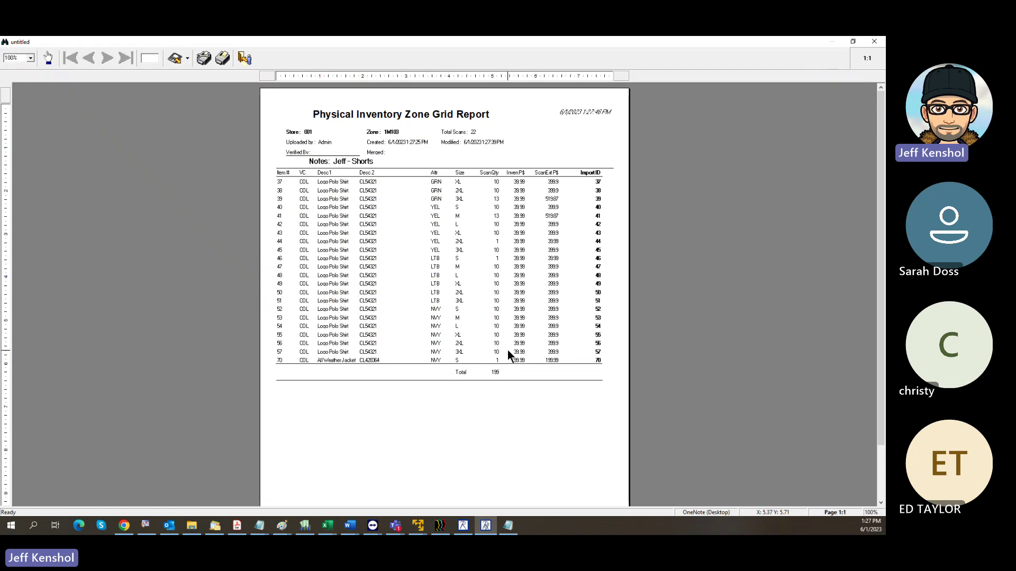
# - Close the report preview, return to the zone list and merge zone 1M103
pyautogui.press('Escape')
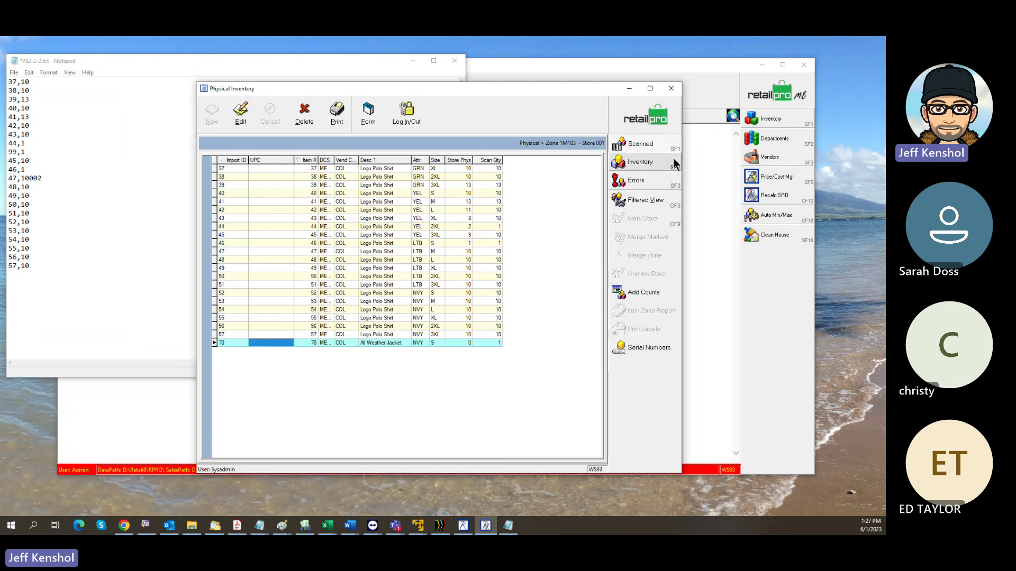
pyautogui.click(650, 118)
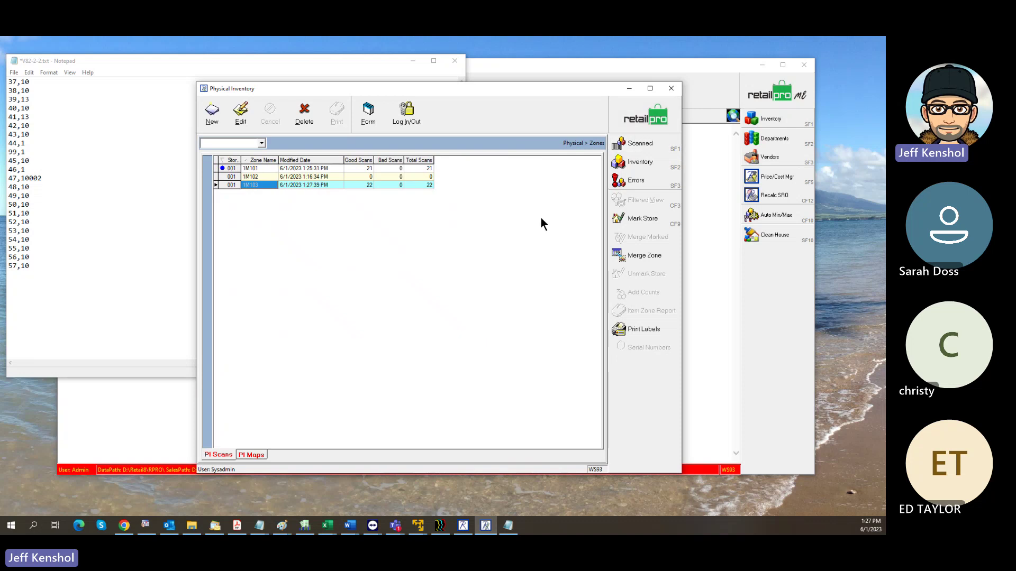
pyautogui.click(647, 254)
pyautogui.click(419, 304)
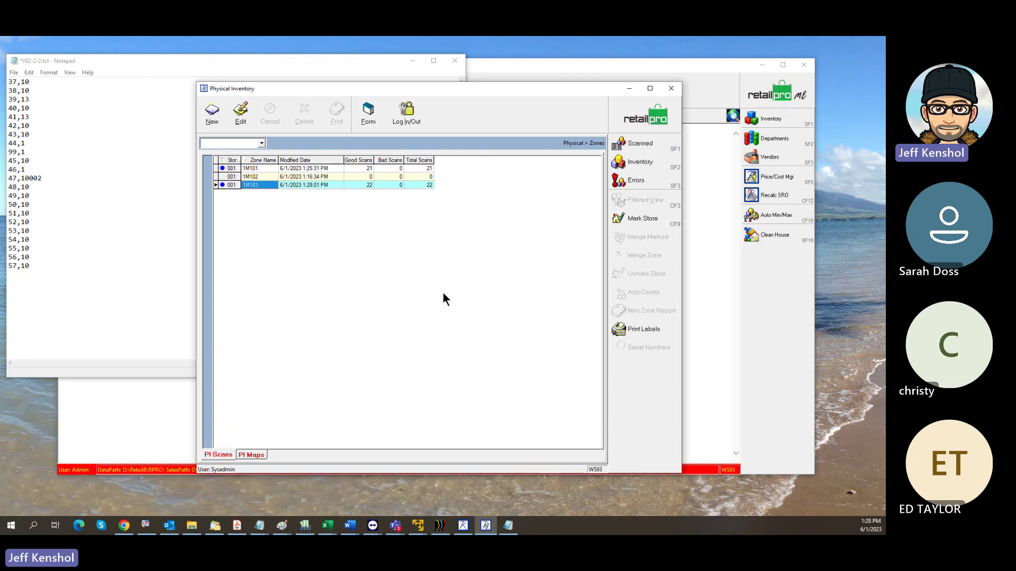
# - Bring up the PI Steps8.txt notes in Notepad and review the Count section's lines on errors, clearing the scanner, merging and count sheets
pyautogui.click(506, 526)
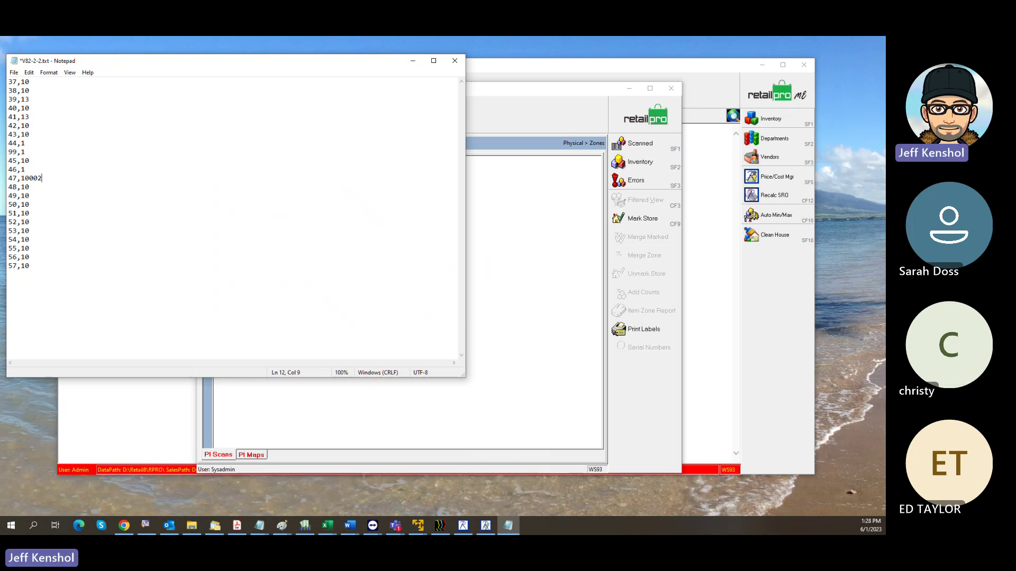
pyautogui.click(508, 526)
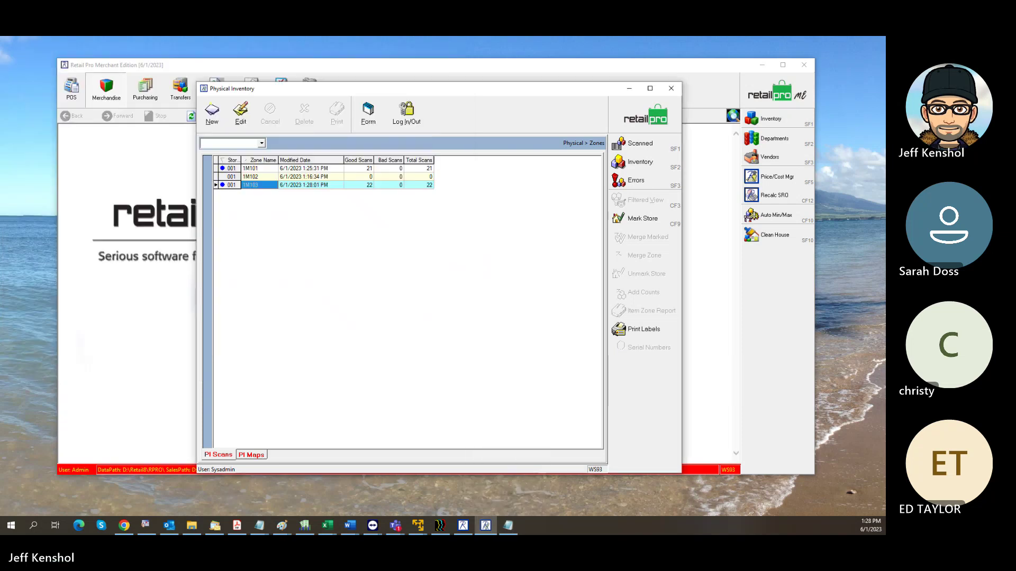
pyautogui.click(508, 525)
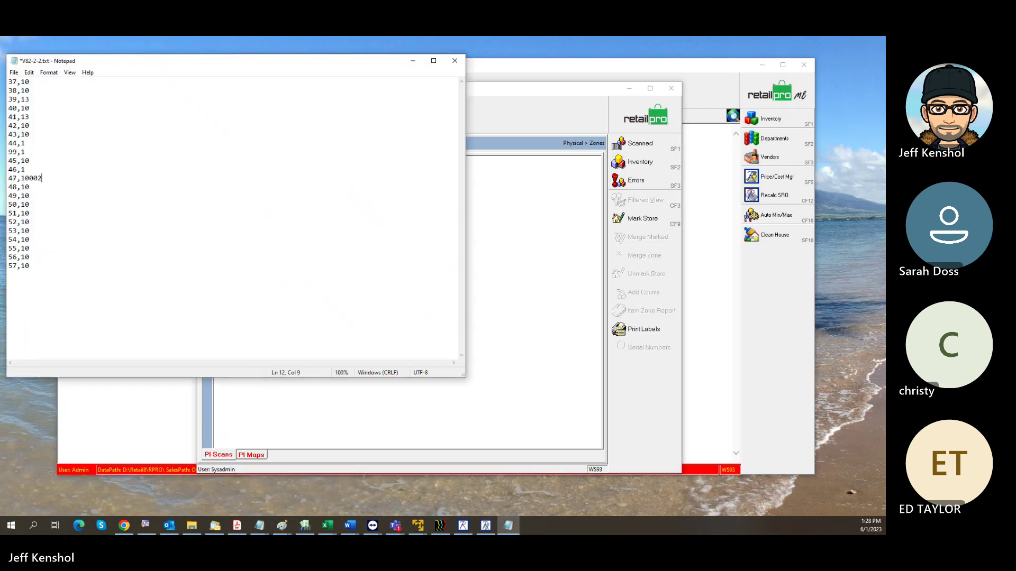
pyautogui.click(508, 525)
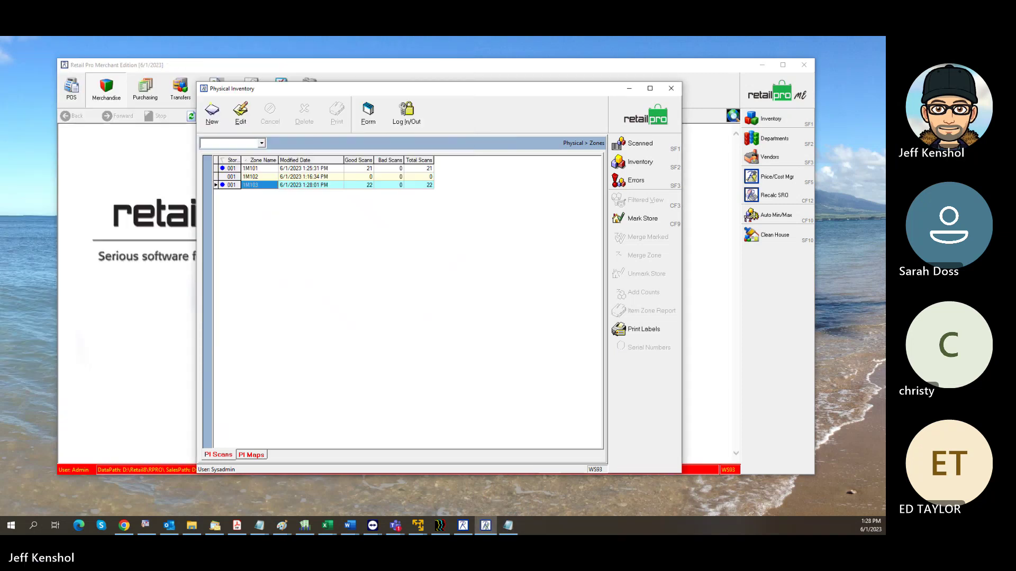
pyautogui.click(191, 526)
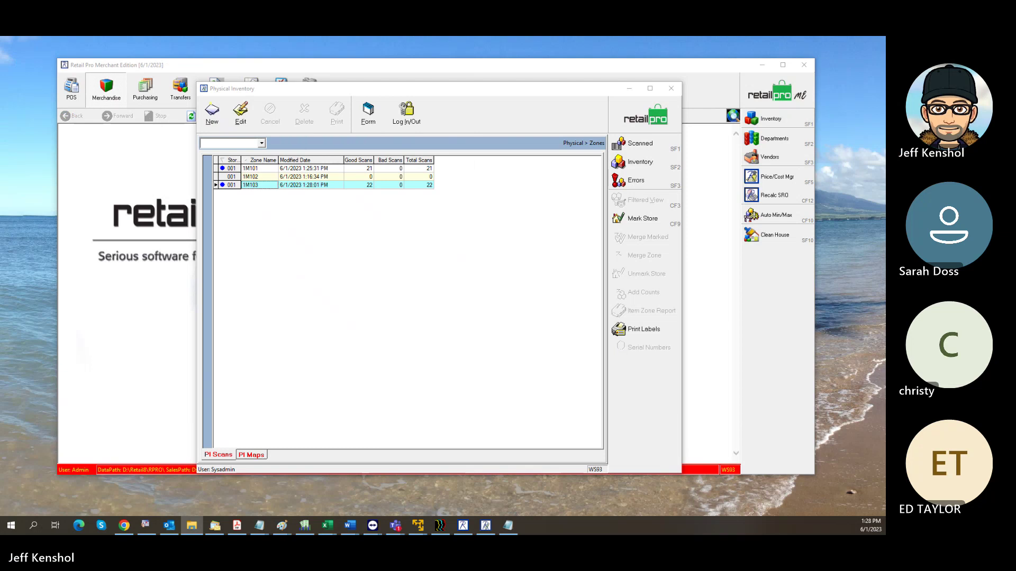
pyautogui.click(259, 525)
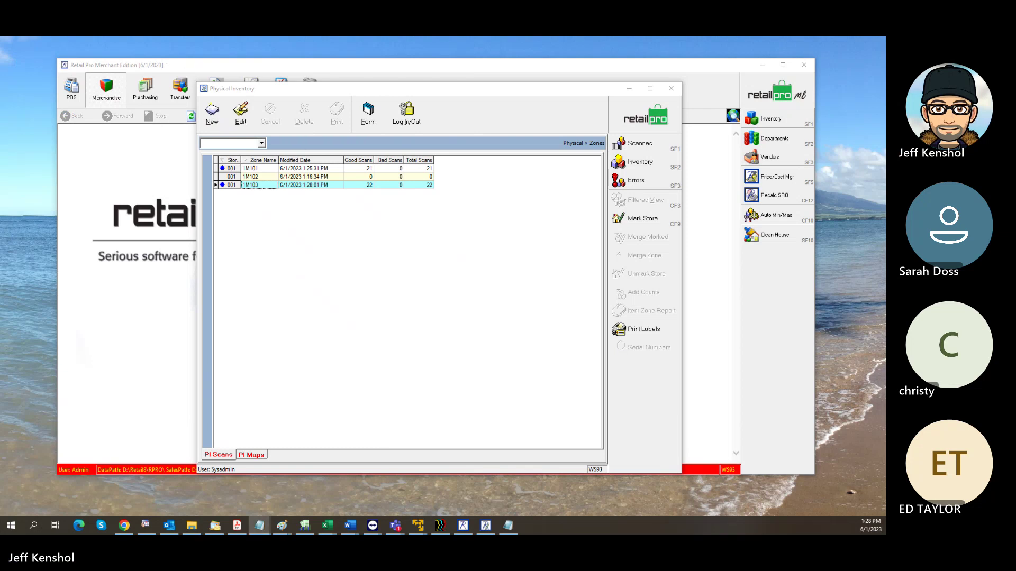
pyautogui.moveTo(329, 108); pyautogui.dragTo(570, 108)
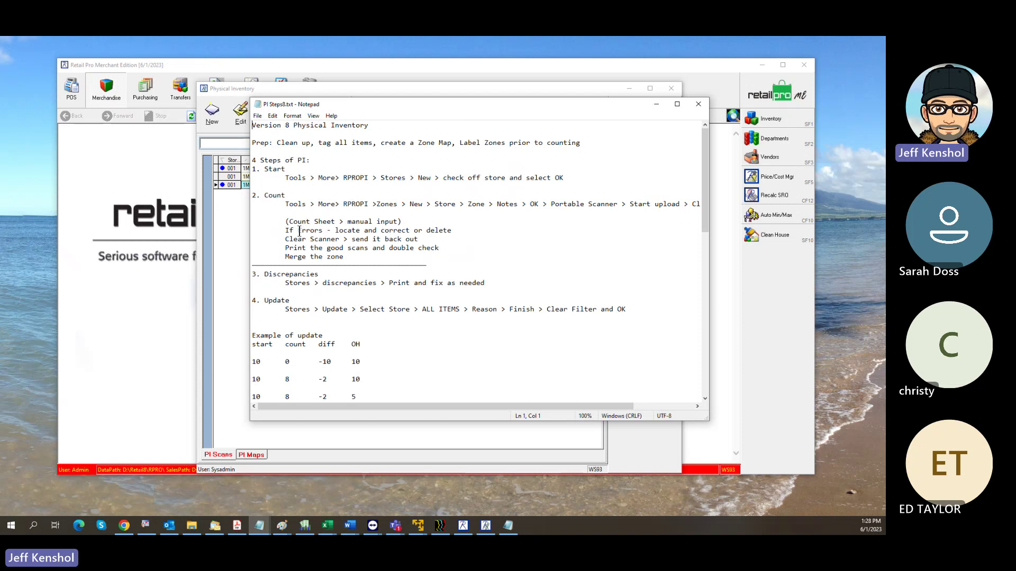
pyautogui.moveTo(404, 222); pyautogui.dragTo(461, 234)
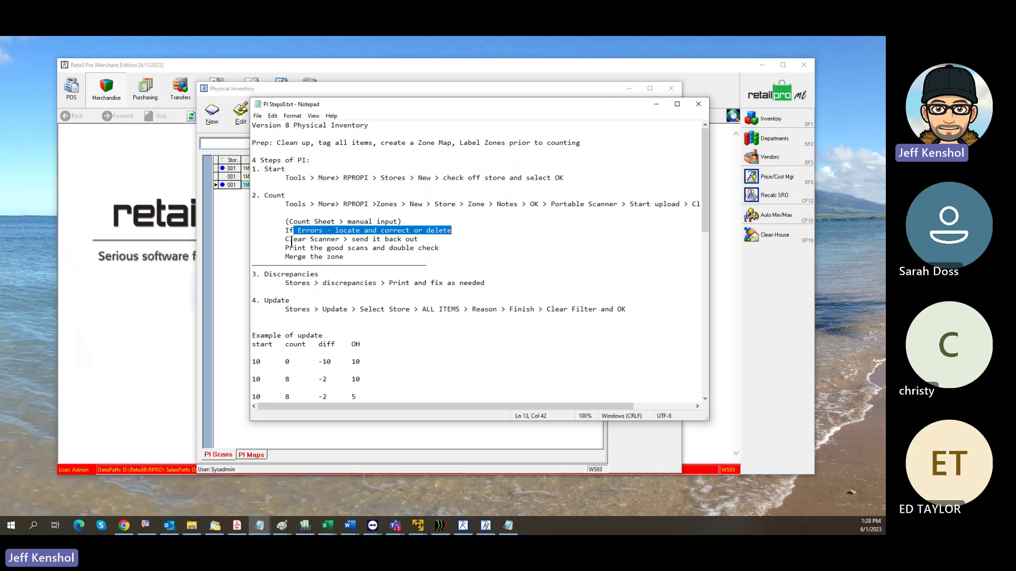
pyautogui.moveTo(290, 239); pyautogui.dragTo(344, 239)
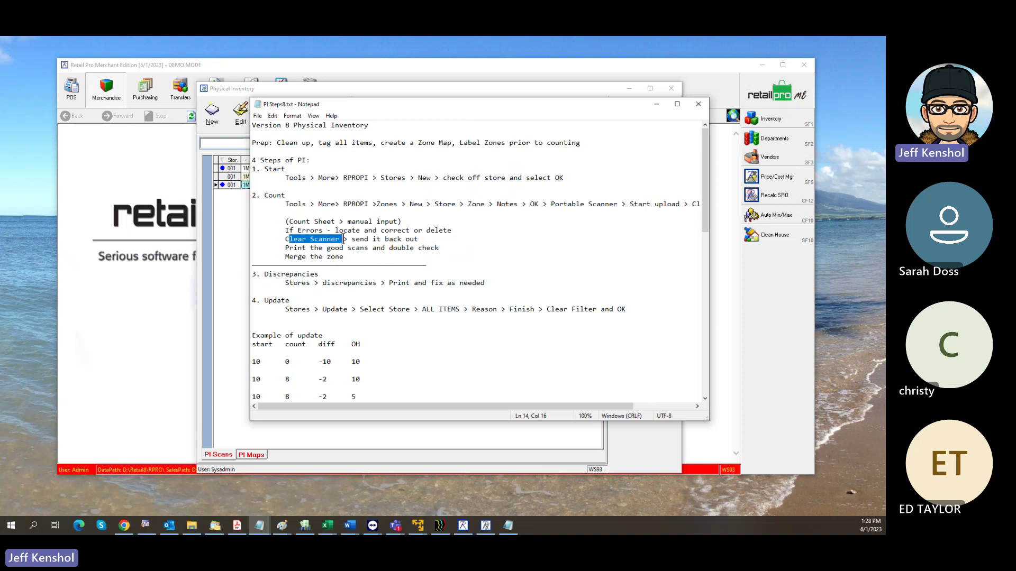
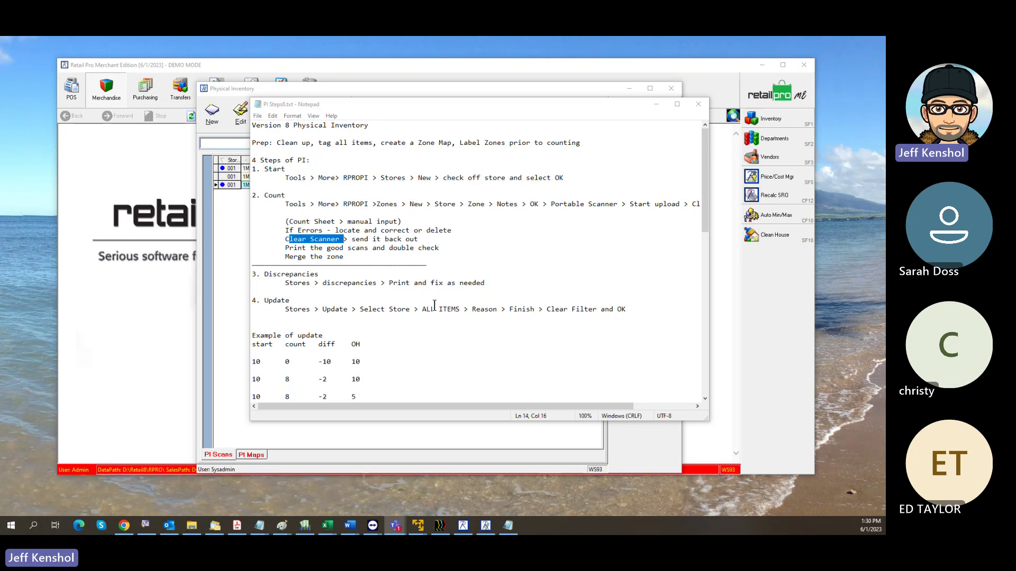
pyautogui.moveTo(293, 257); pyautogui.dragTo(321, 253)
pyautogui.click(353, 258)
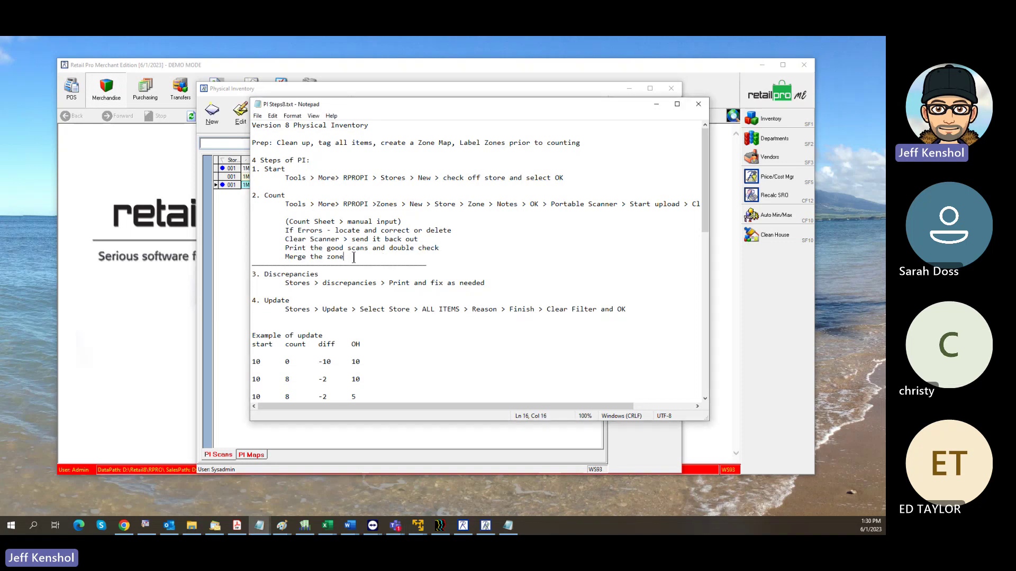
pyautogui.moveTo(403, 222); pyautogui.dragTo(281, 219)
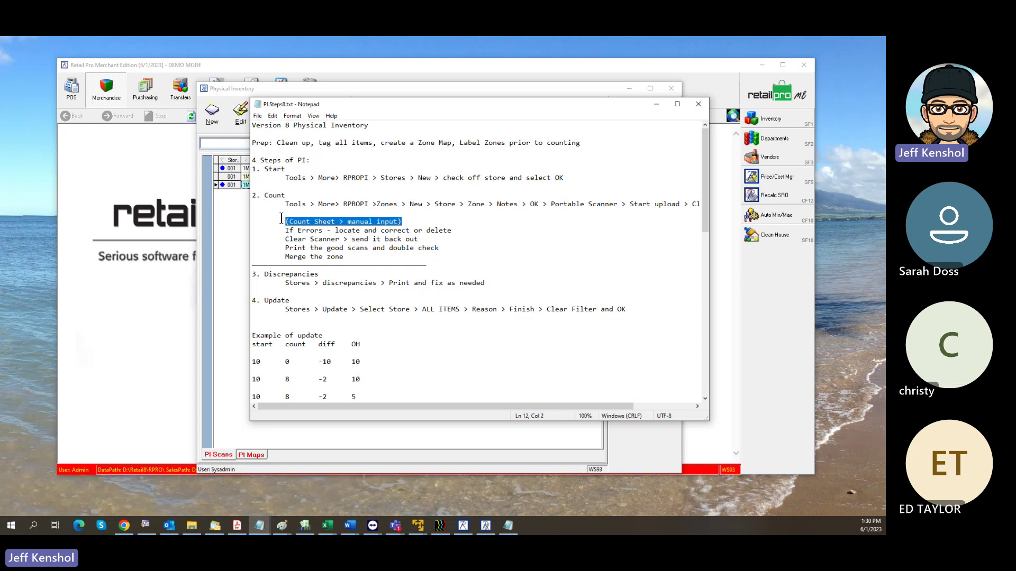
# - Switch to Retail Pro Merchant Edition, open the inventory, copy the Desc 1 text of an All Weather Jacket item and cancel the edit
pyautogui.click(246, 64)
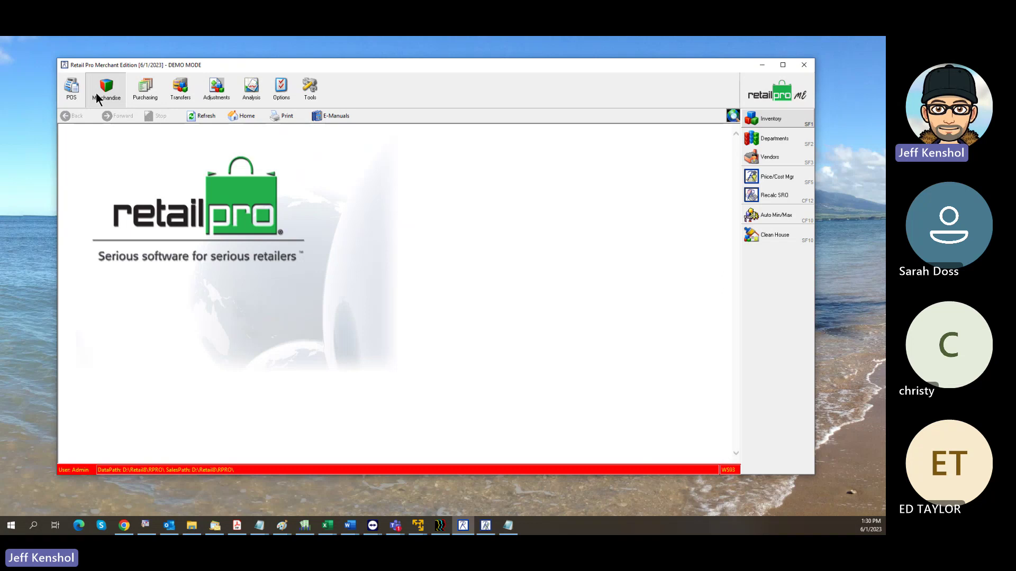
pyautogui.click(782, 122)
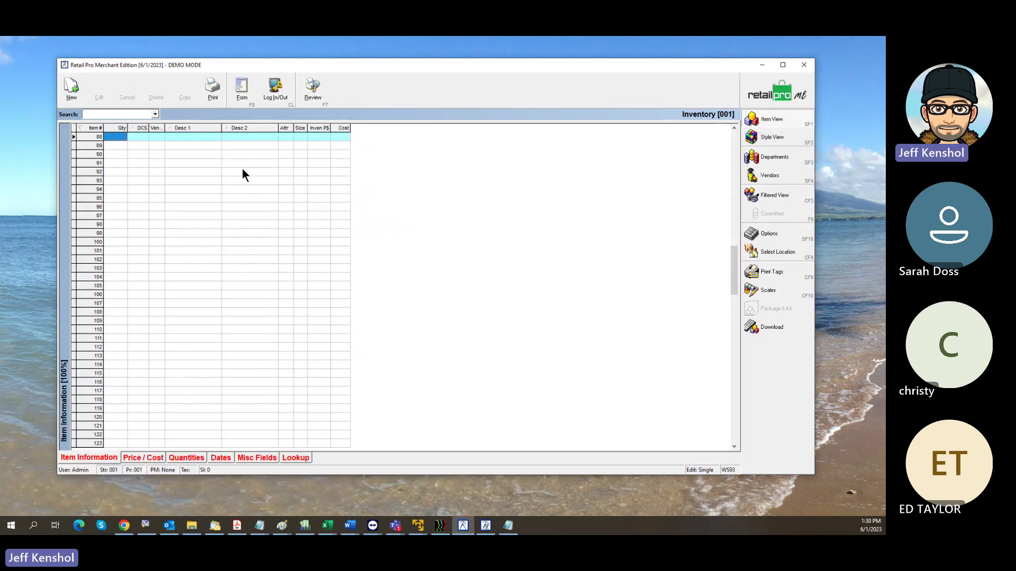
pyautogui.click(210, 163)
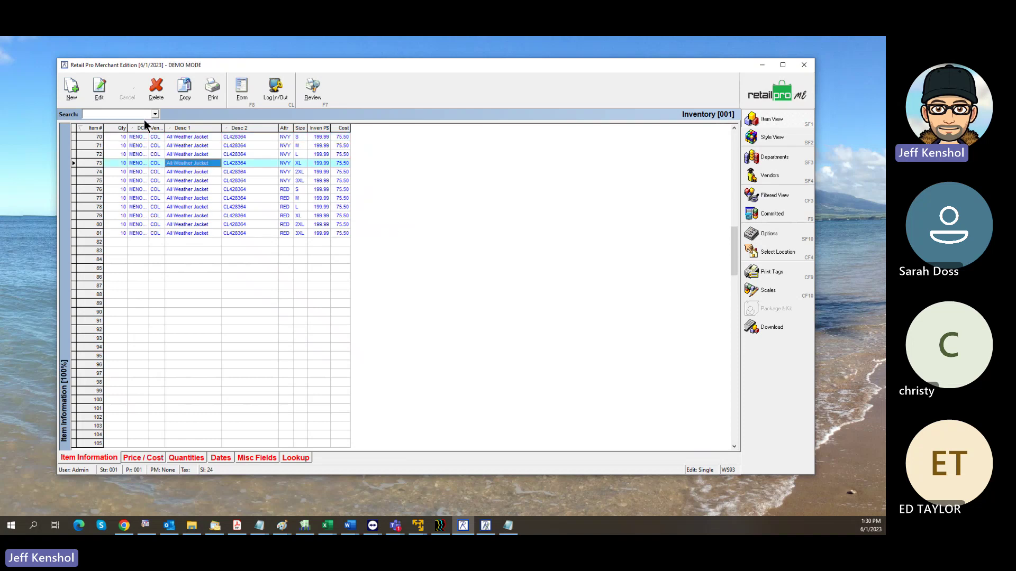
pyautogui.click(94, 97)
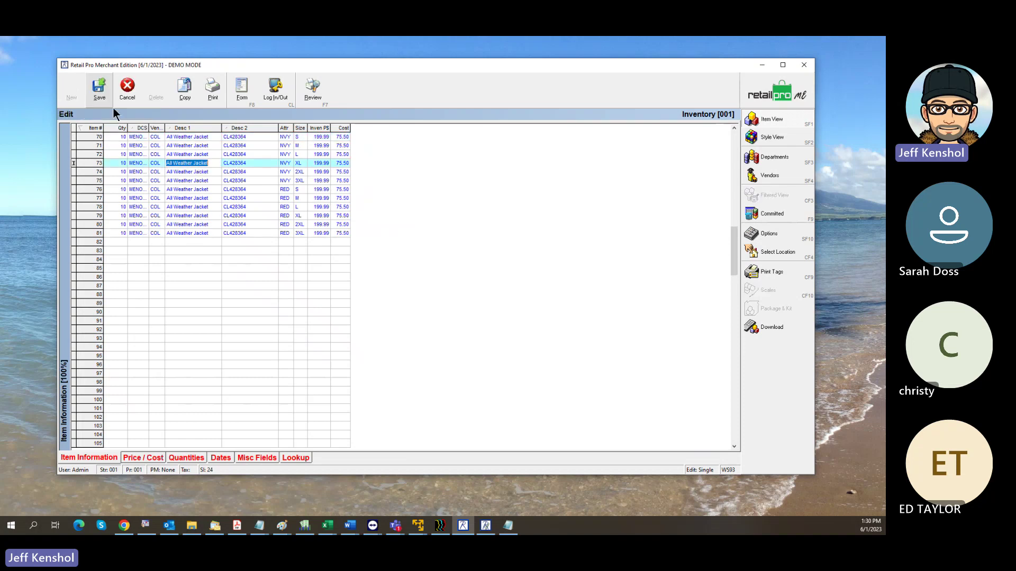
pyautogui.rightClick(206, 164)
pyautogui.click(221, 168)
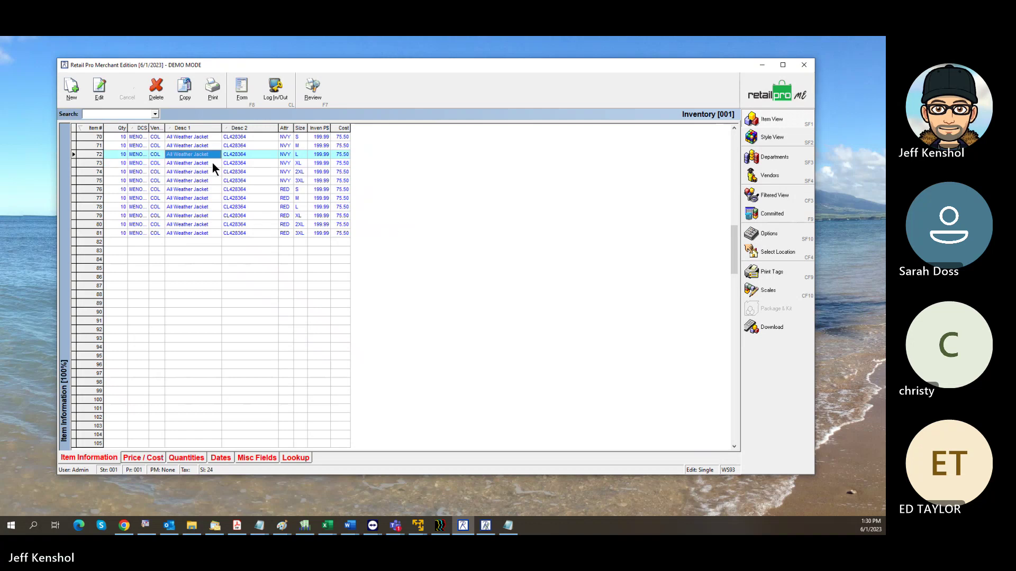
pyautogui.click(105, 93)
pyautogui.hotkey('ctrl', 'c')
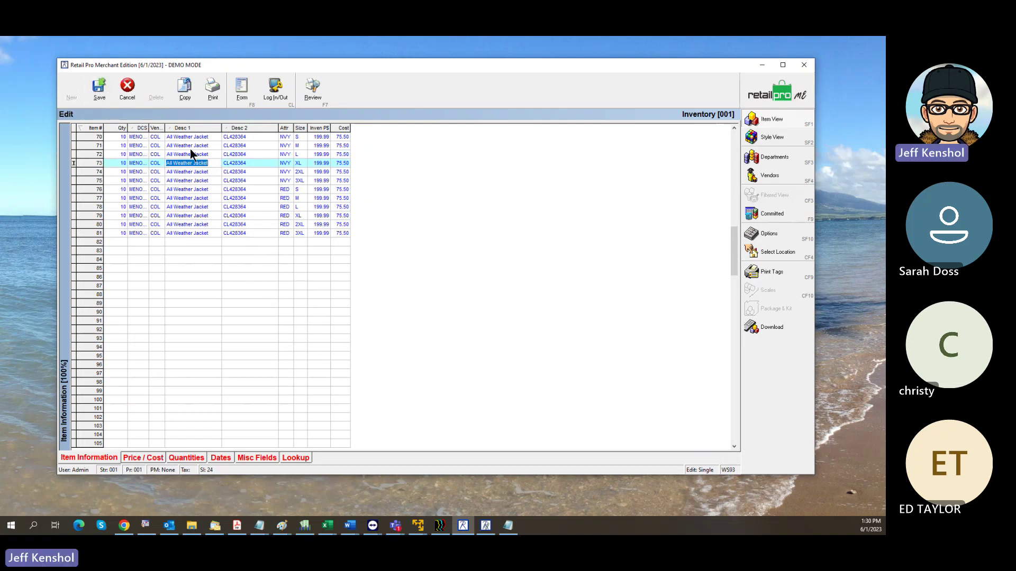
pyautogui.click(129, 88)
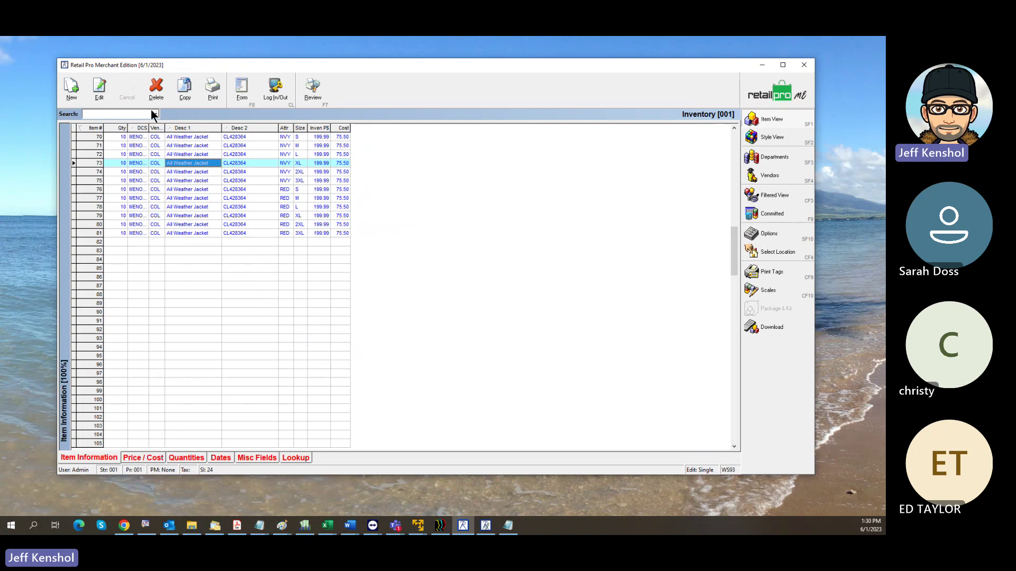
# - Filter the inventory by Desc 1 "All Weather Jacket" and check the print documents offered for the filtered list
pyautogui.click(777, 193)
pyautogui.click(585, 259)
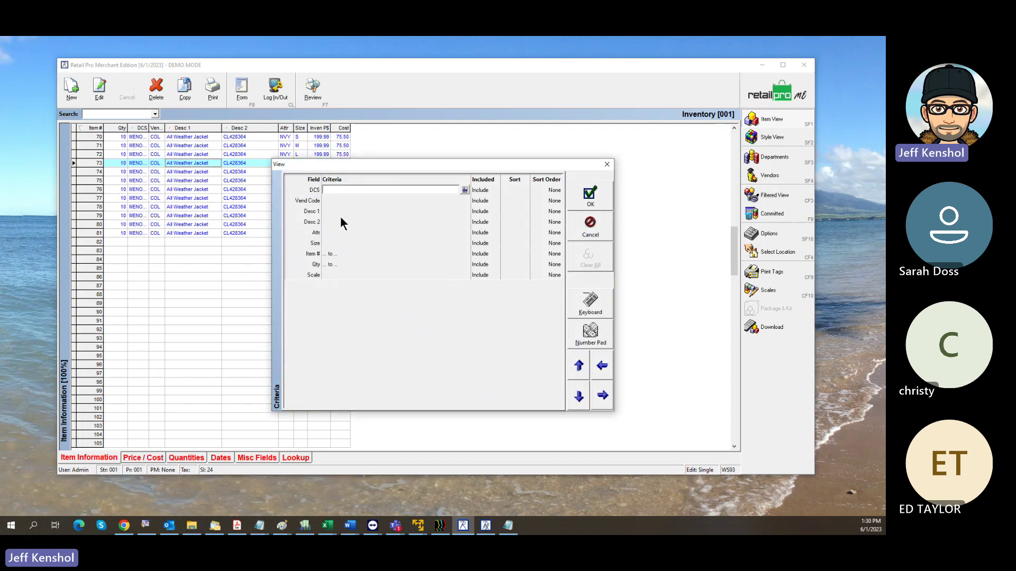
pyautogui.click(342, 212)
pyautogui.hotkey('ctrl', 'v')
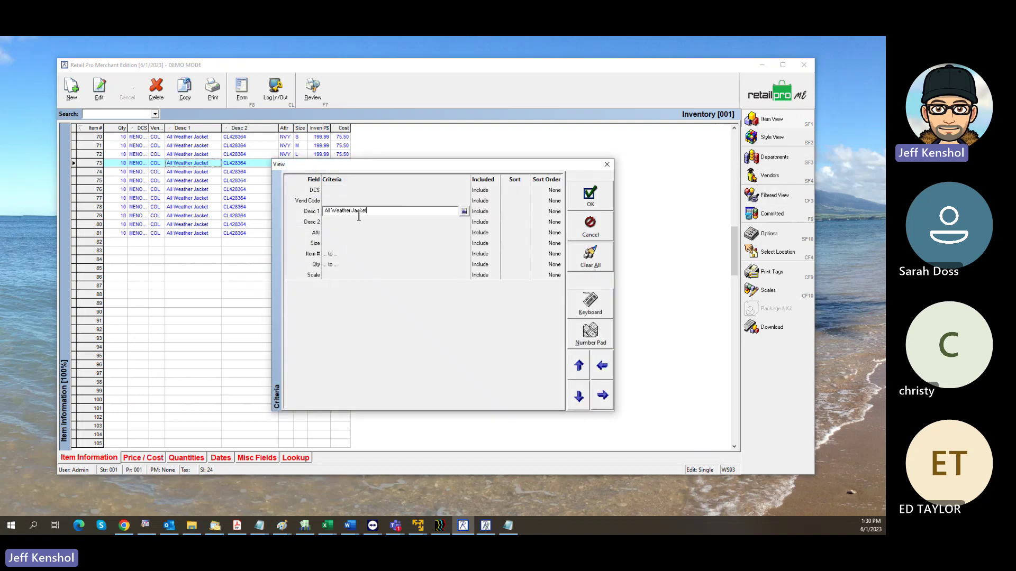
pyautogui.click(590, 195)
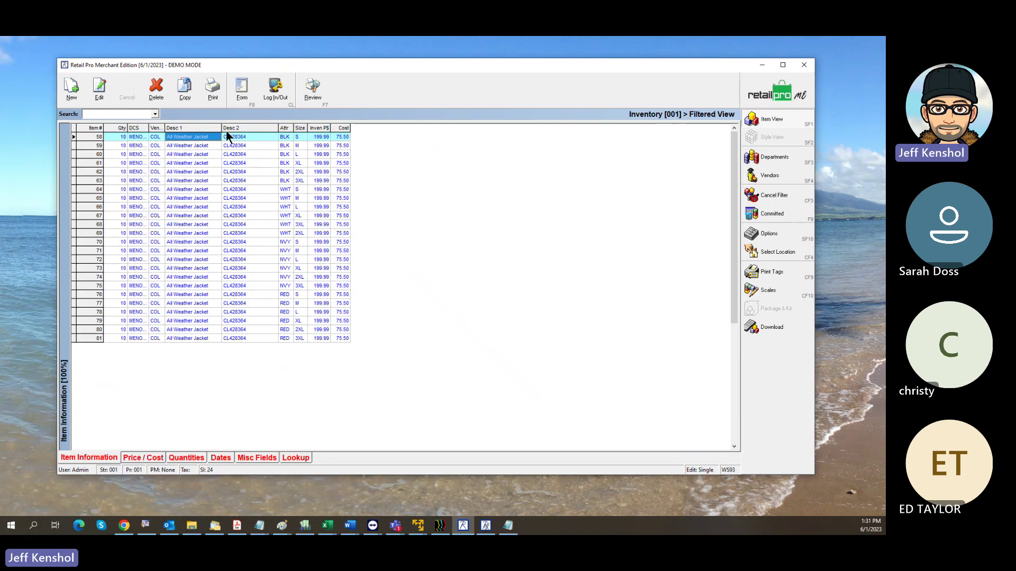
pyautogui.click(214, 93)
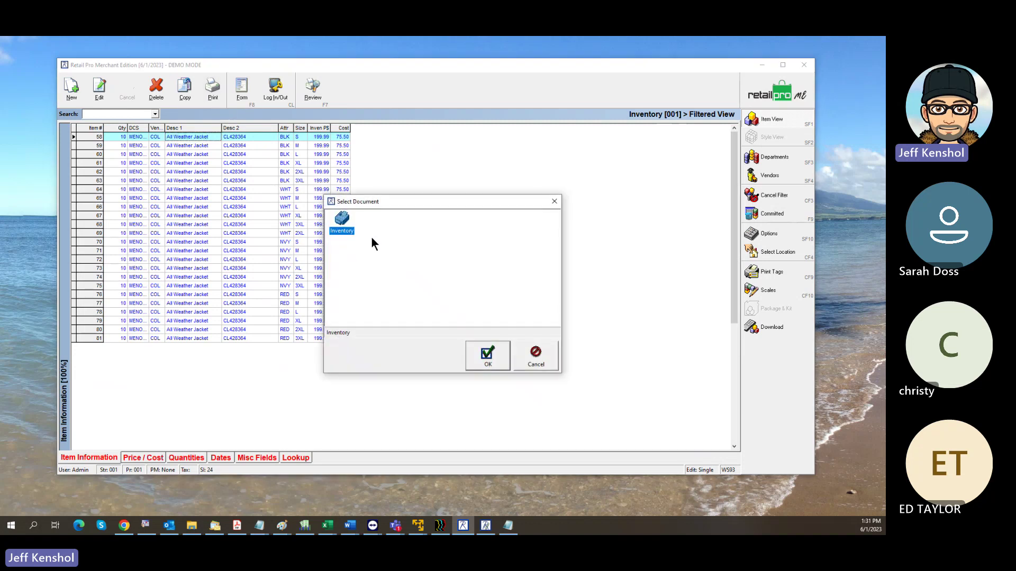
pyautogui.click(554, 202)
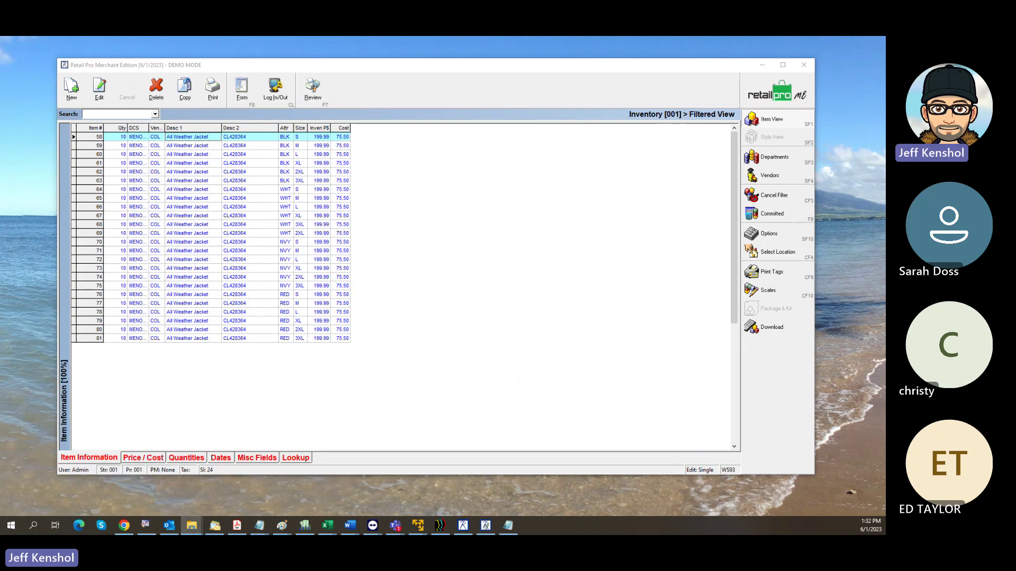
# - Switch to File Explorer, browse to D:\Retail8\Rpro\Design\DocDesigns and locate the Inventory folder
pyautogui.moveTo(0, 180); pyautogui.dragTo(376, 119)
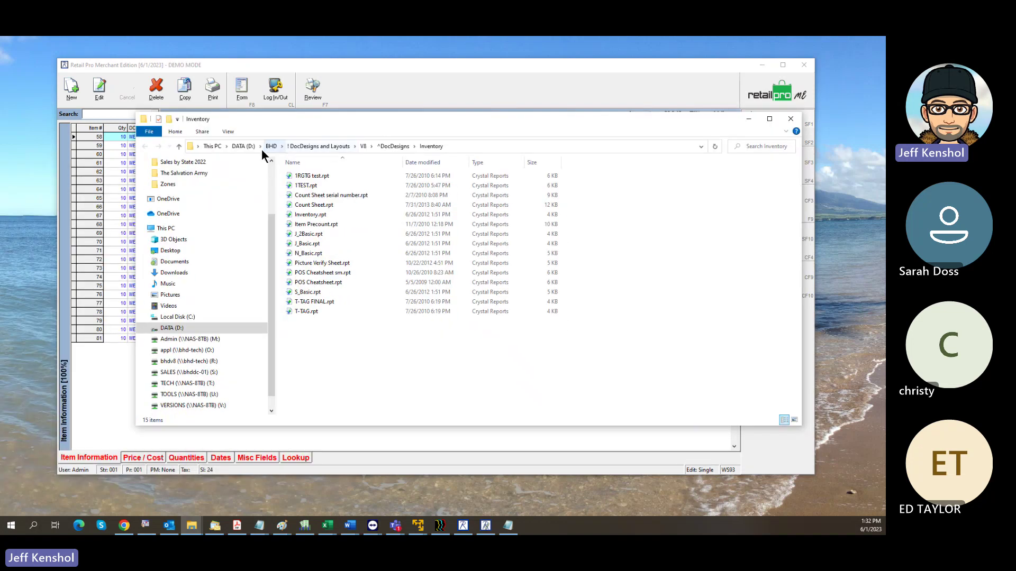
pyautogui.click(245, 146)
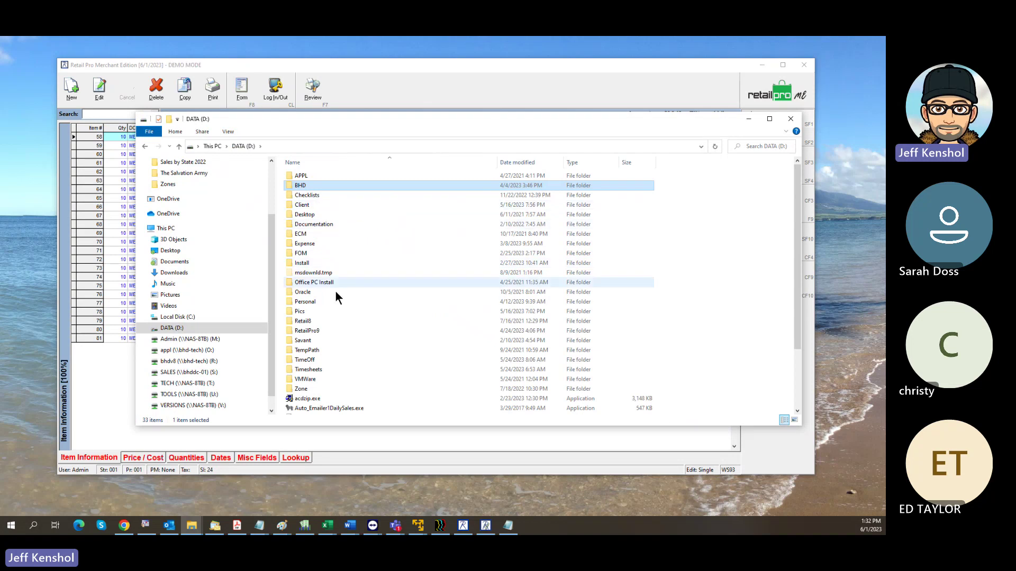
pyautogui.click(318, 321)
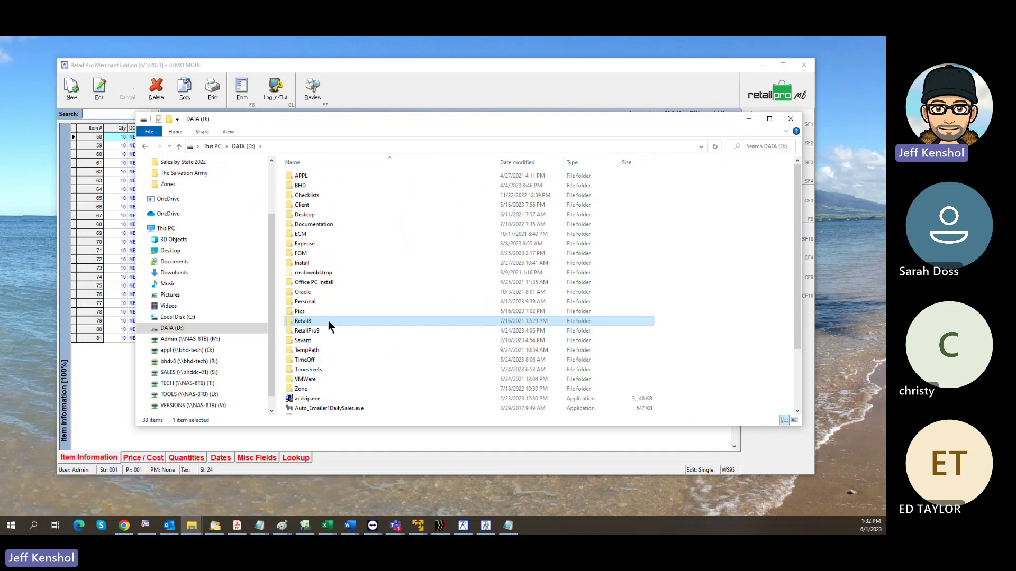
pyautogui.doubleClick(328, 321)
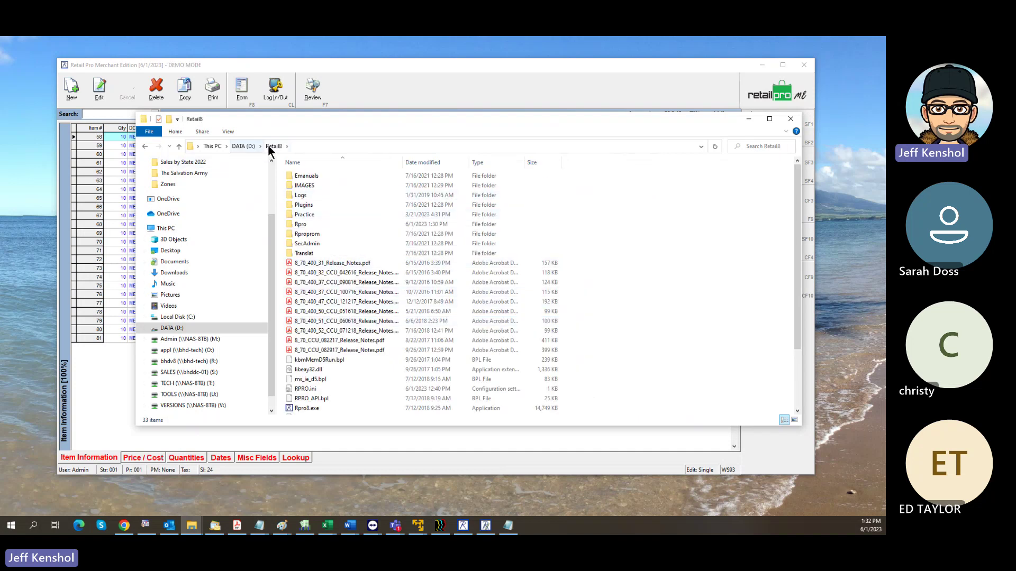
pyautogui.doubleClick(314, 224)
pyautogui.click(315, 195)
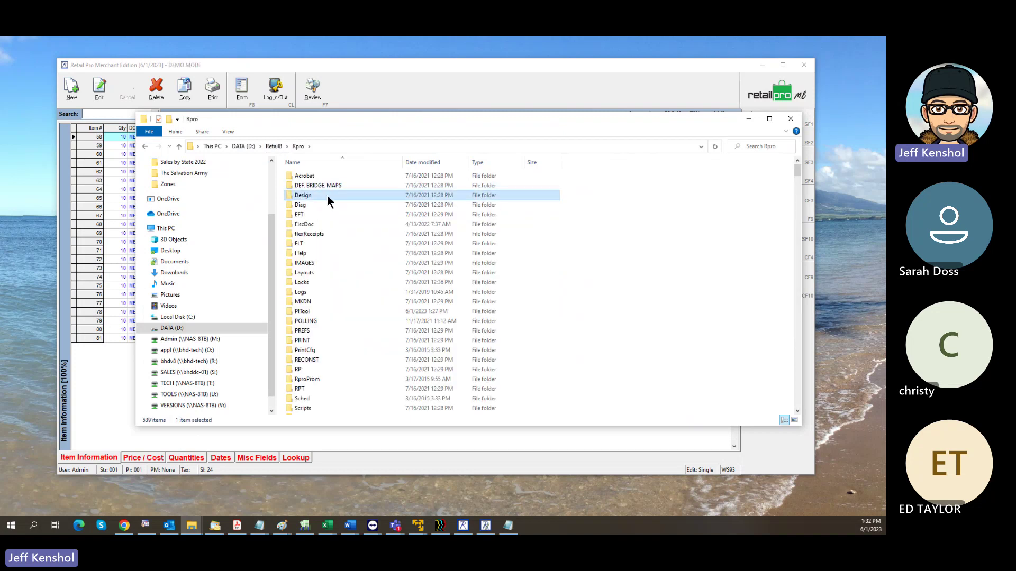
pyautogui.doubleClick(350, 195)
pyautogui.click(338, 185)
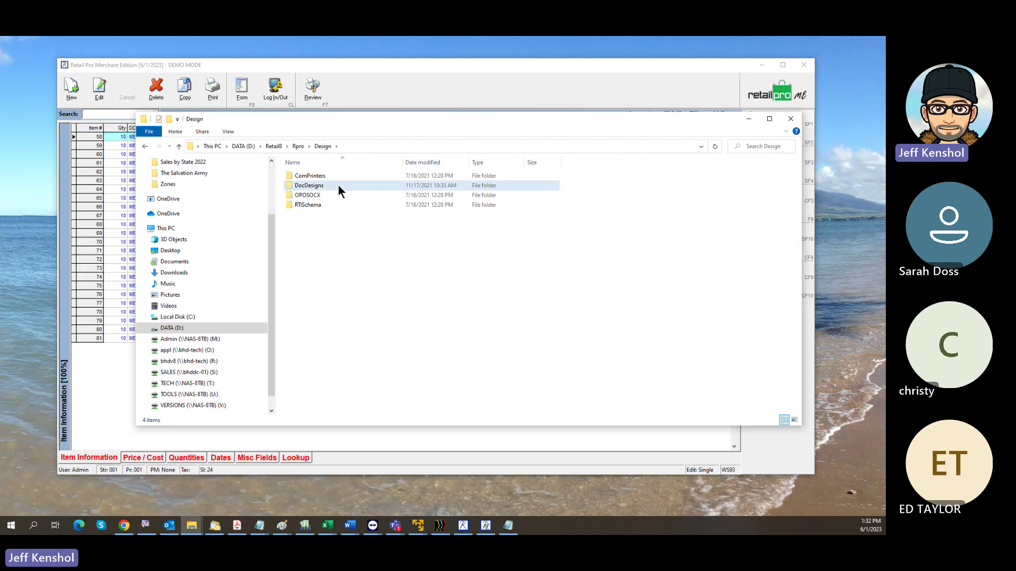
pyautogui.doubleClick(338, 185)
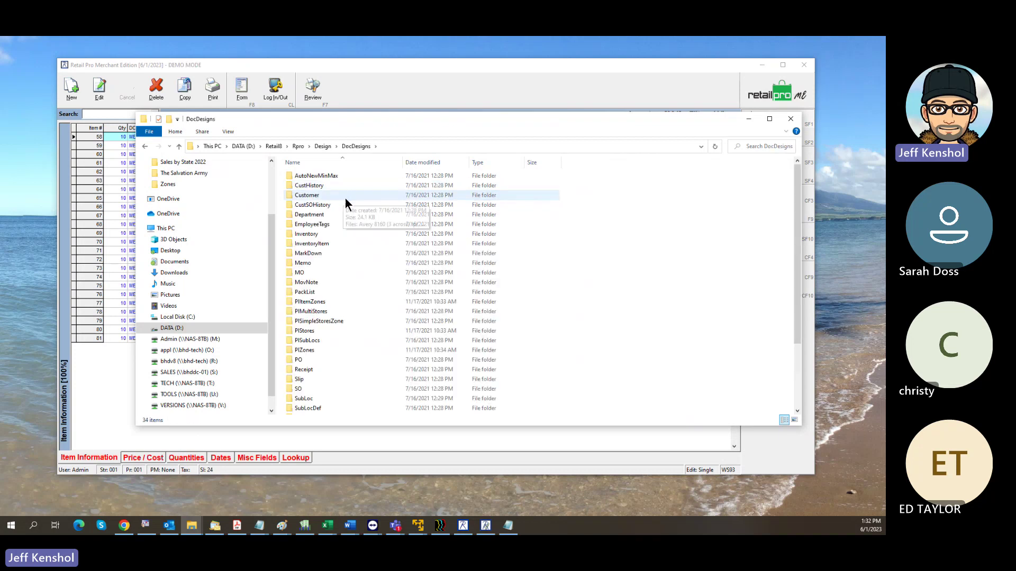
pyautogui.scroll(-3, 346, 202)
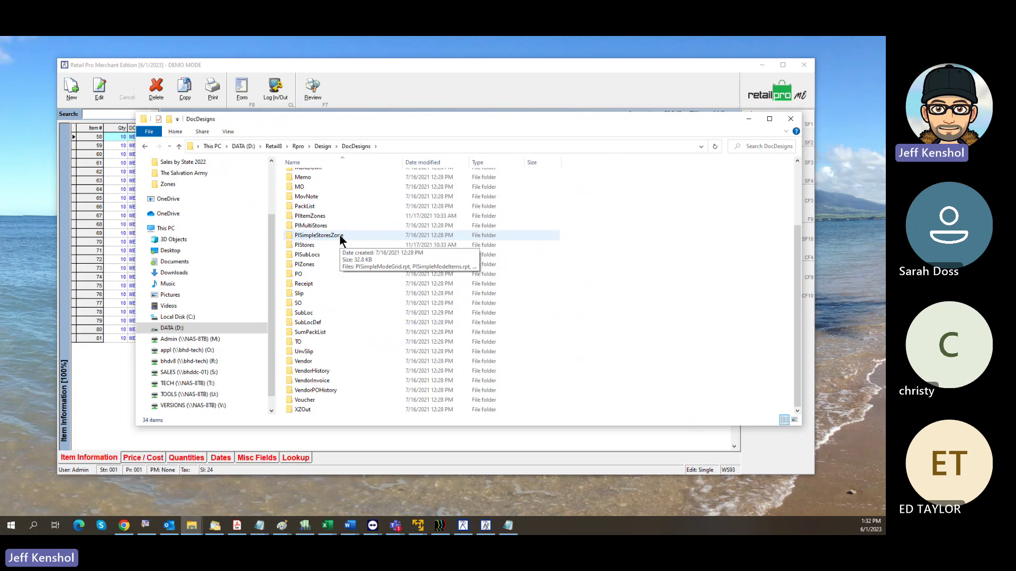
pyautogui.scroll(3, 339, 233)
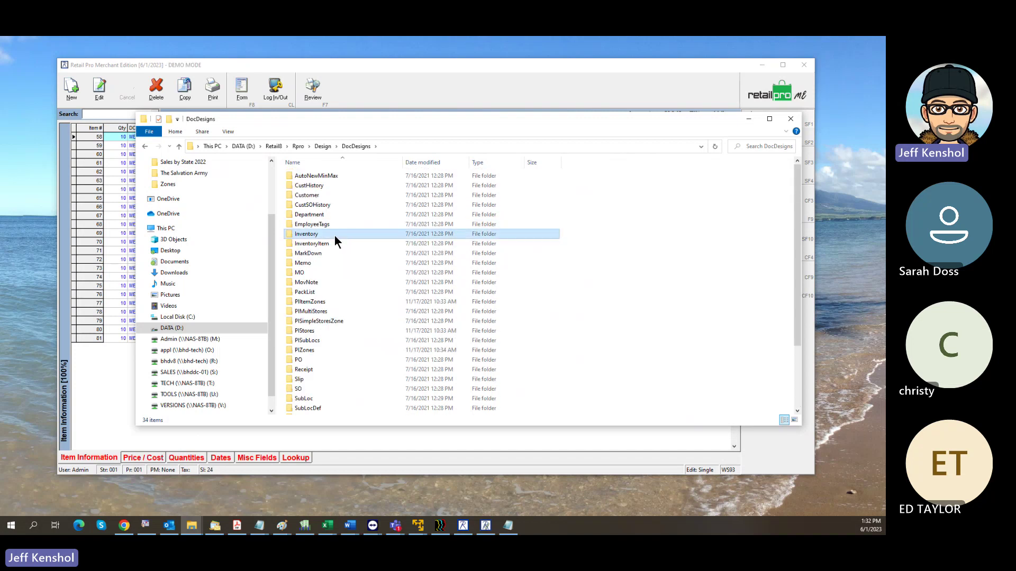
# - Paste the copied Crystal Reports designs into the Inventory folder inside DocDesigns
pyautogui.doubleClick(351, 234)
pyautogui.rightClick(341, 264)
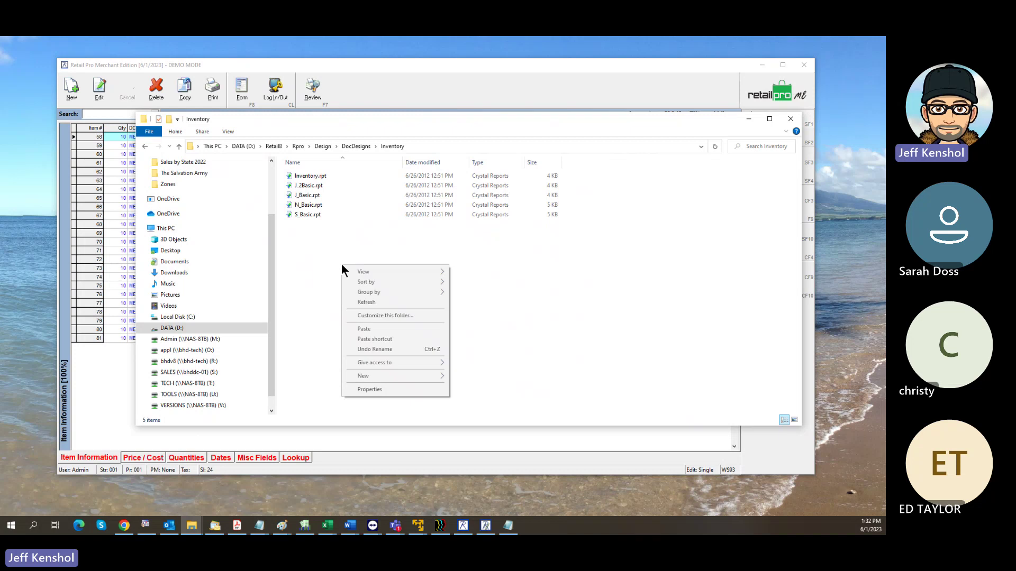
pyautogui.click(370, 329)
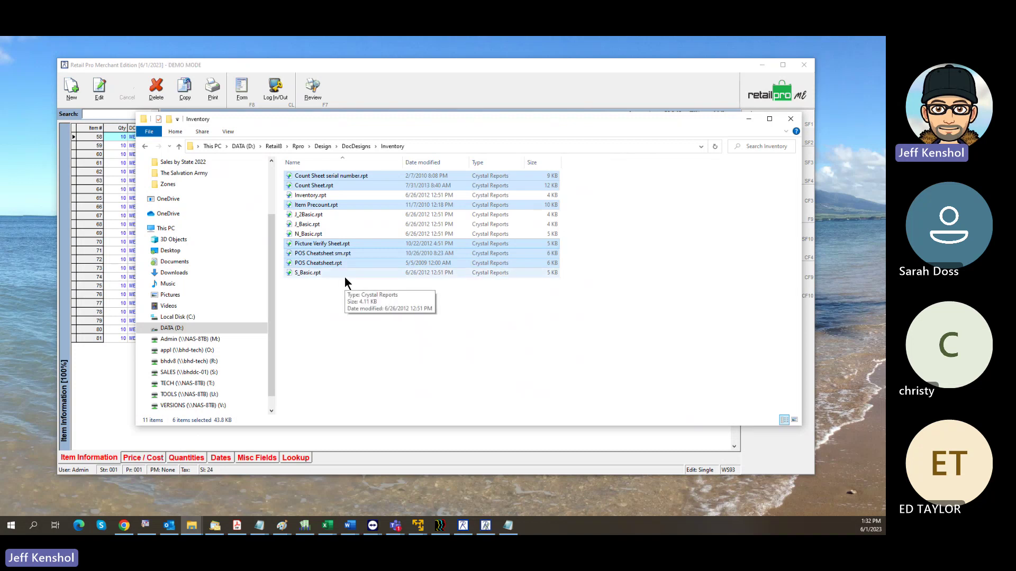
# - Switch to Retail Pro and choose the Count Sheet design for printing the filtered inventory items
pyautogui.click(469, 87)
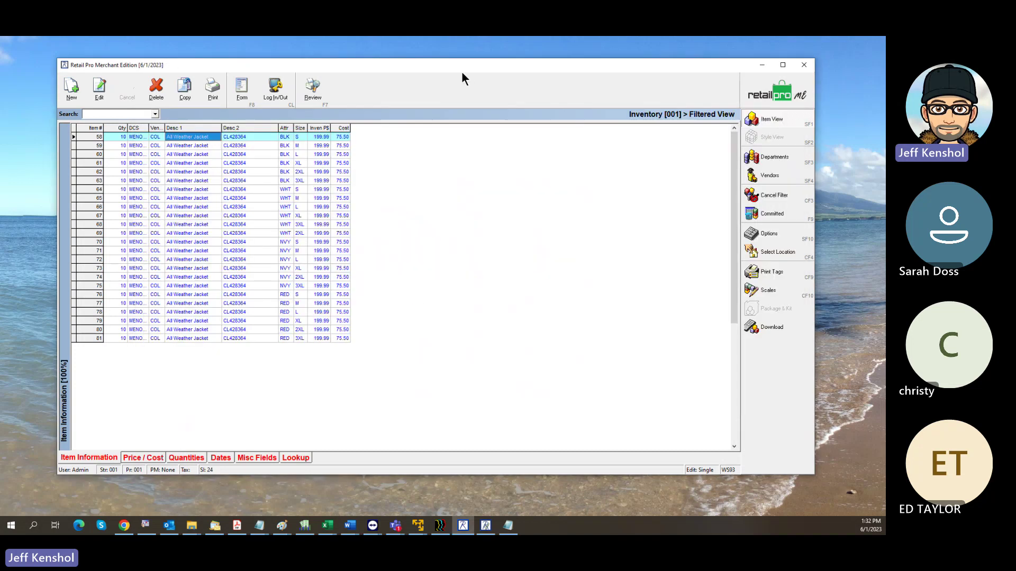
pyautogui.click(232, 90)
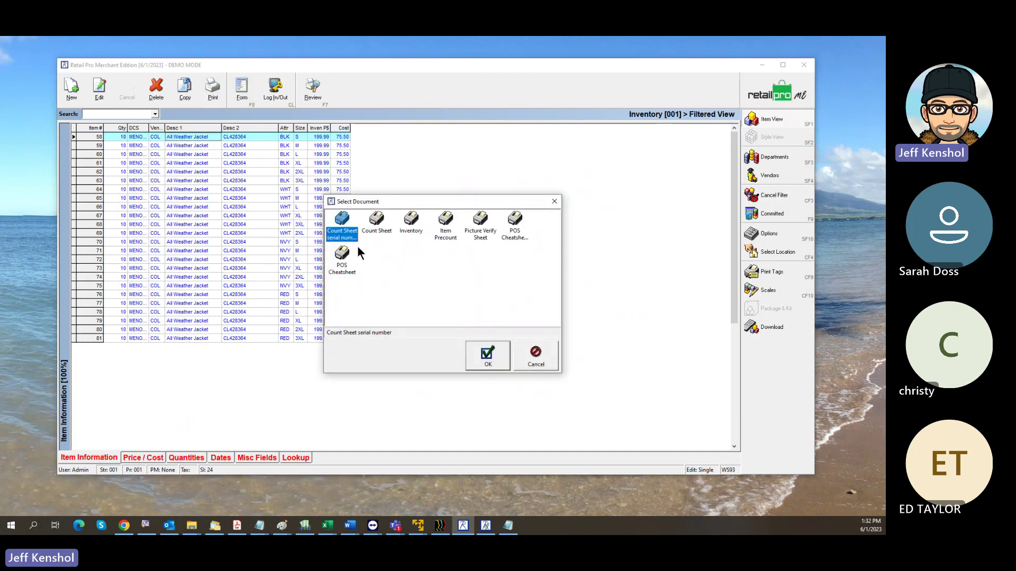
pyautogui.click(373, 232)
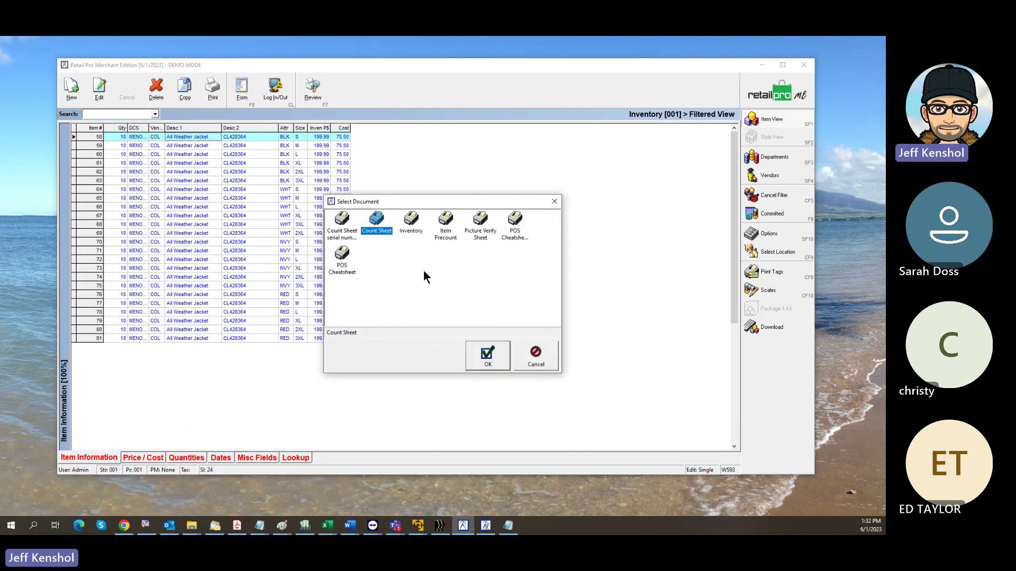
pyautogui.click(512, 243)
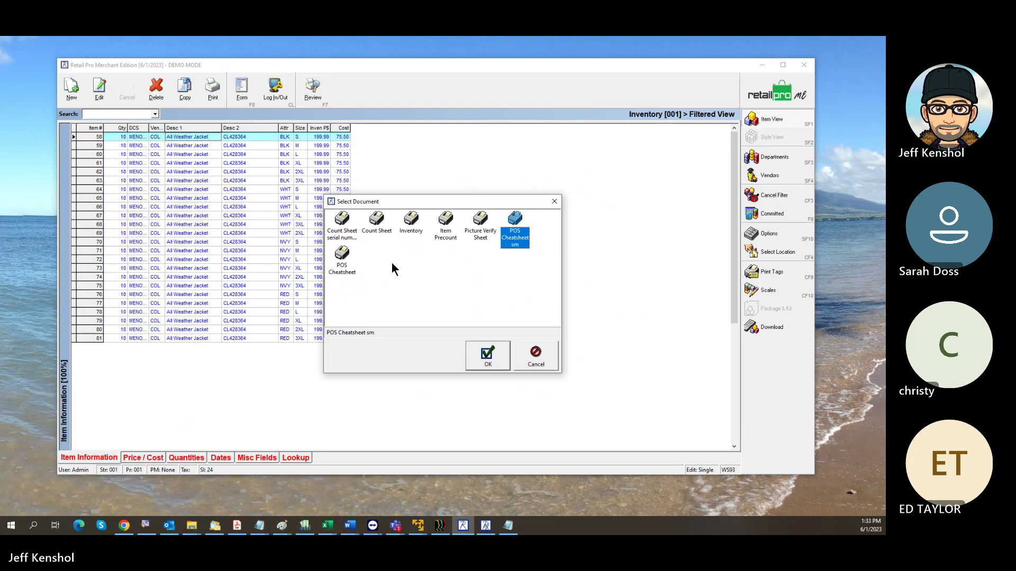
pyautogui.click(366, 228)
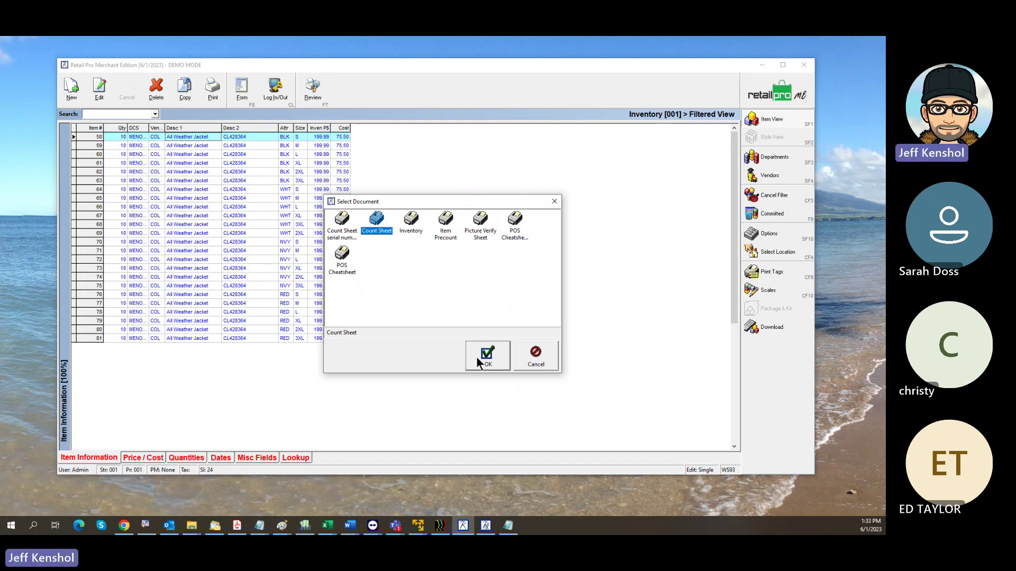
pyautogui.click(477, 354)
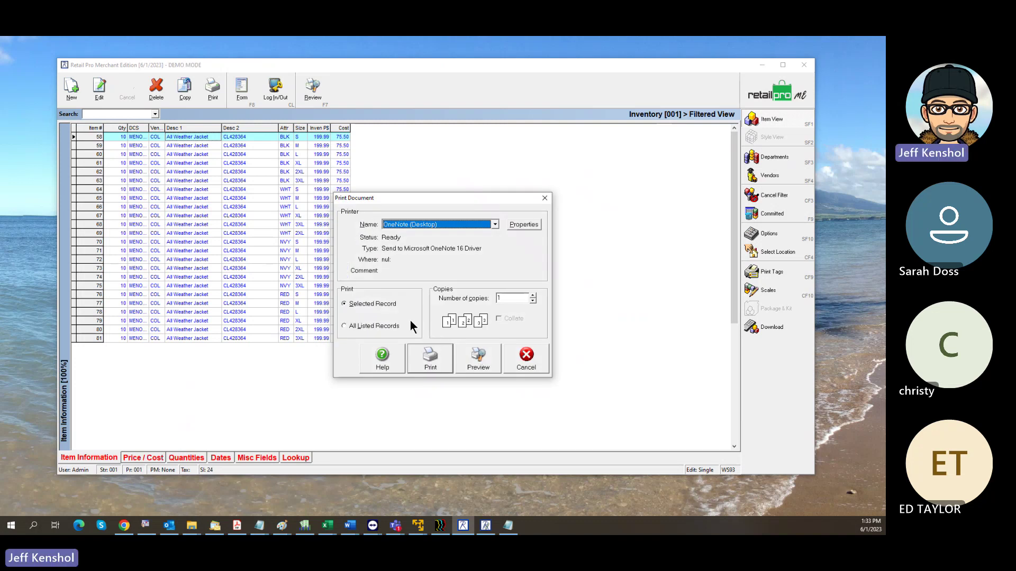
# - Preview the Count Sheet for all listed records and enlarge it for reading
pyautogui.click(352, 325)
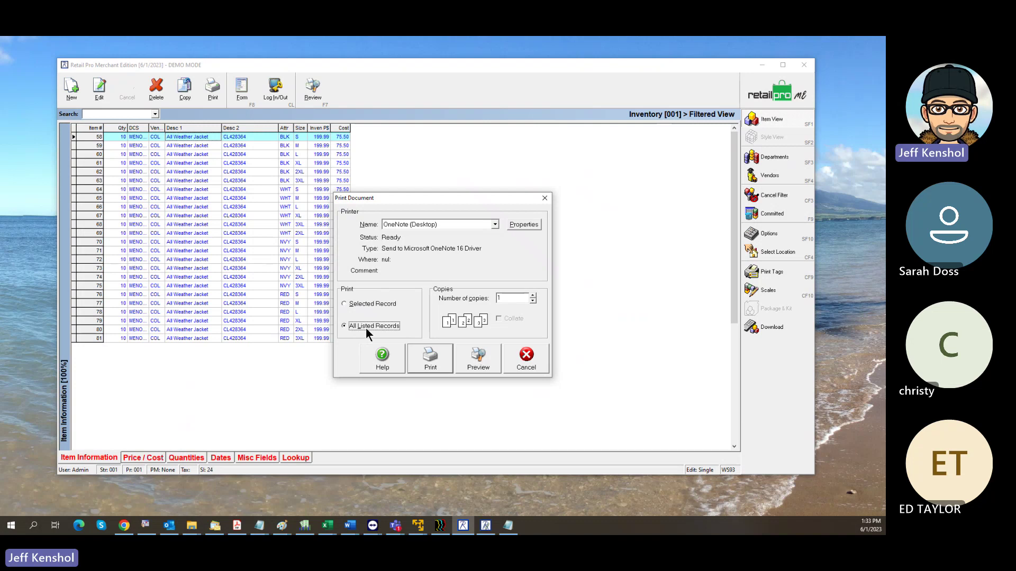
pyautogui.click(347, 305)
pyautogui.click(351, 326)
pyautogui.click(353, 304)
pyautogui.click(351, 326)
pyautogui.moveTo(423, 199); pyautogui.dragTo(387, 200)
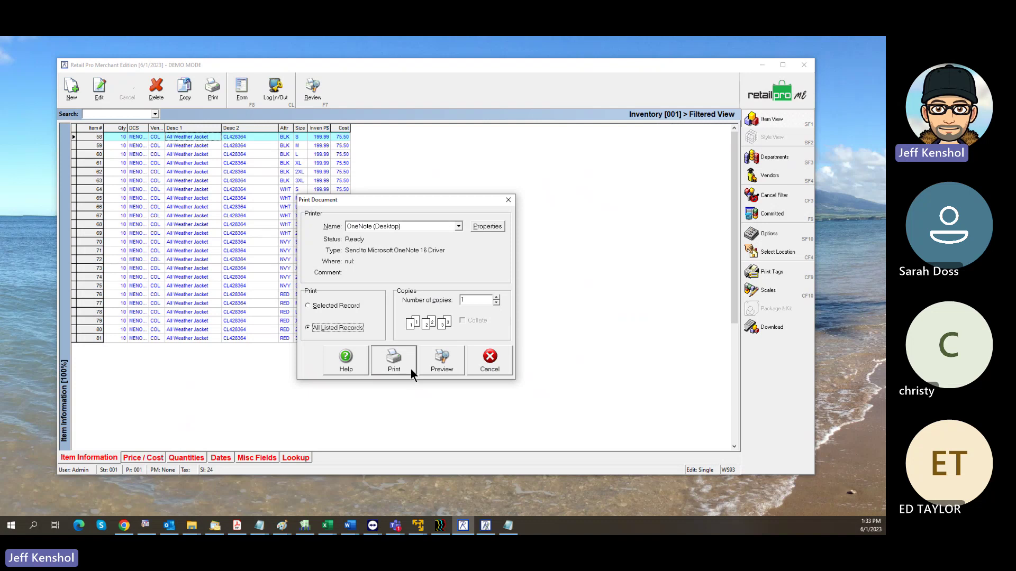
pyautogui.click(440, 365)
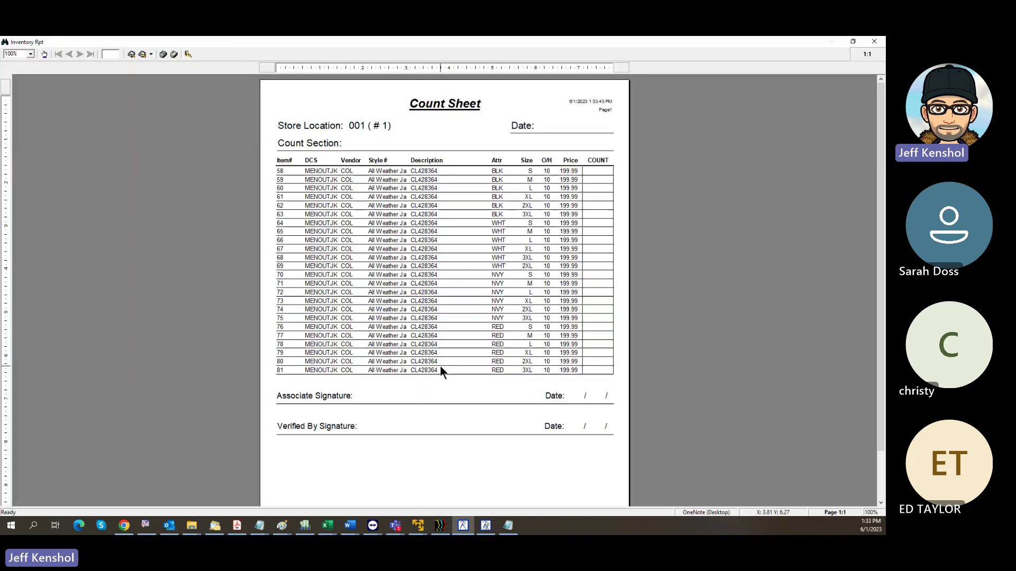
pyautogui.scroll(1, 676, 366)
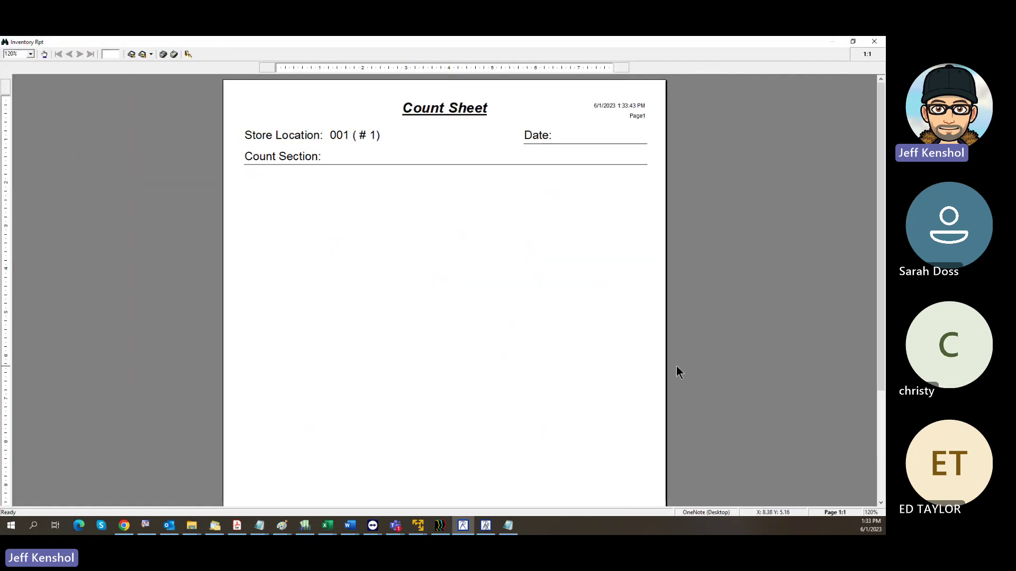
pyautogui.scroll(1, 676, 366)
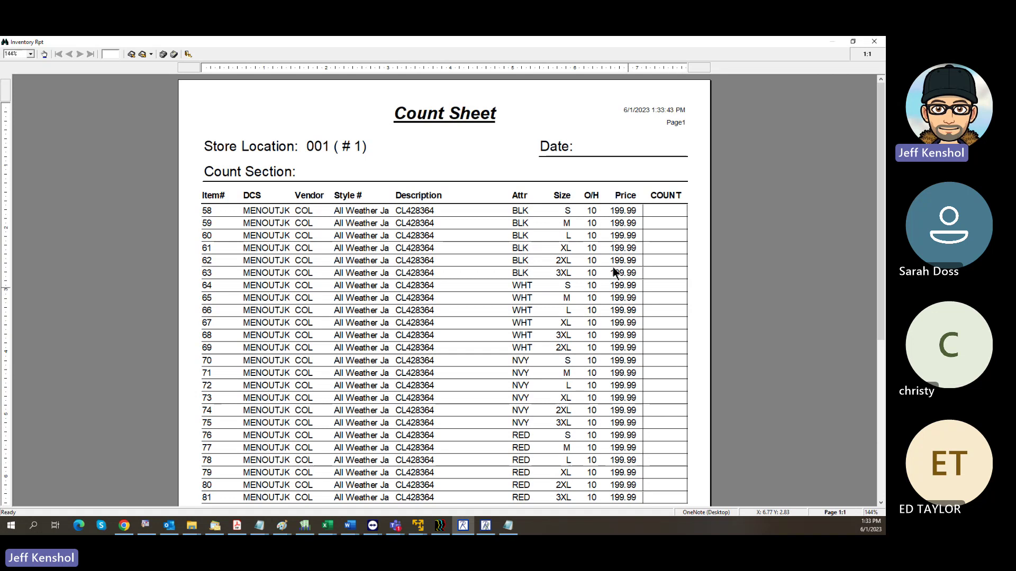
# - Send the count sheet to Excel, then close the report preview without saving it
pyautogui.click(151, 54)
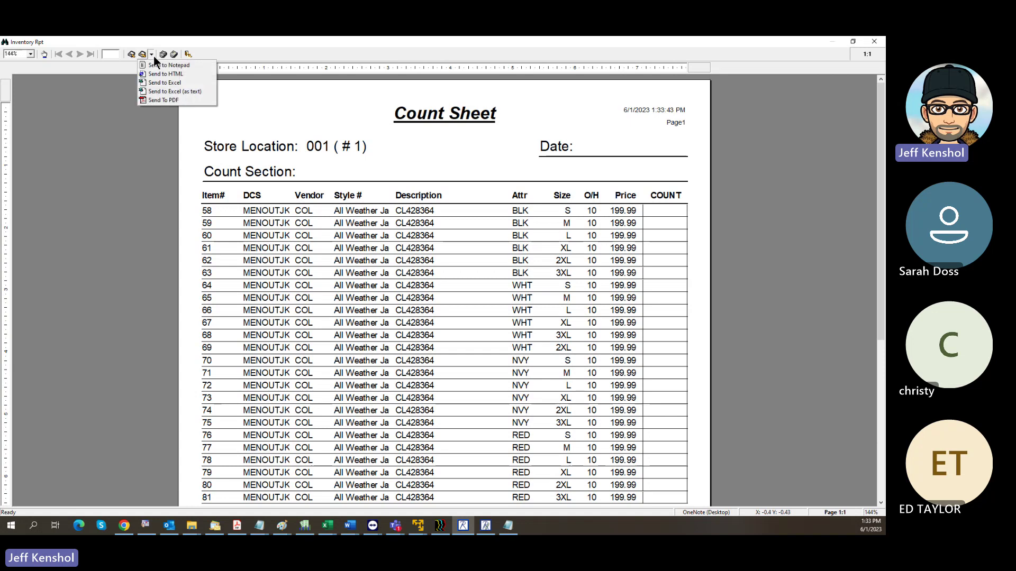
pyautogui.click(164, 83)
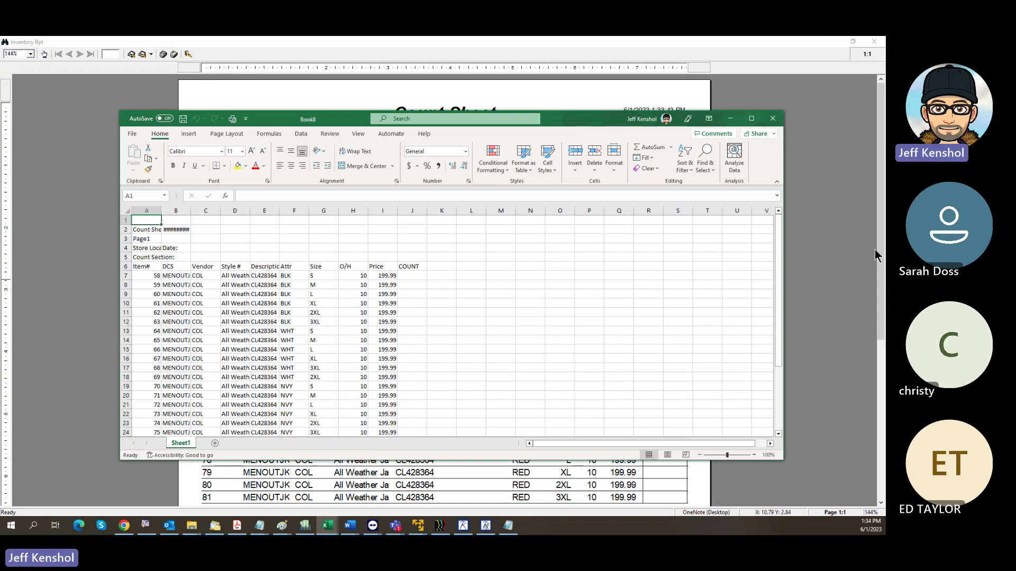
pyautogui.moveTo(557, 118); pyautogui.dragTo(0, 122)
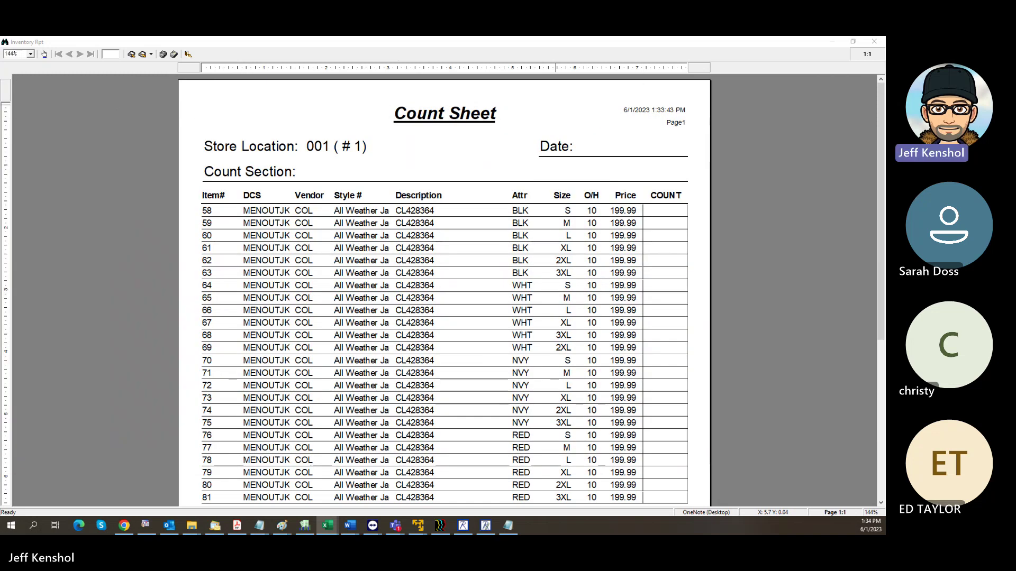
pyautogui.click(523, 279)
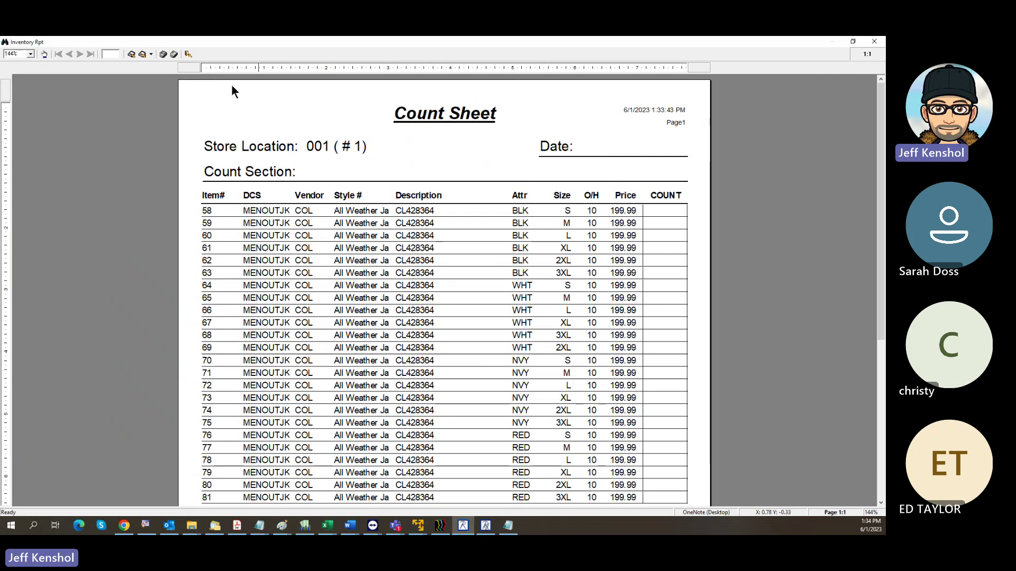
pyautogui.click(189, 53)
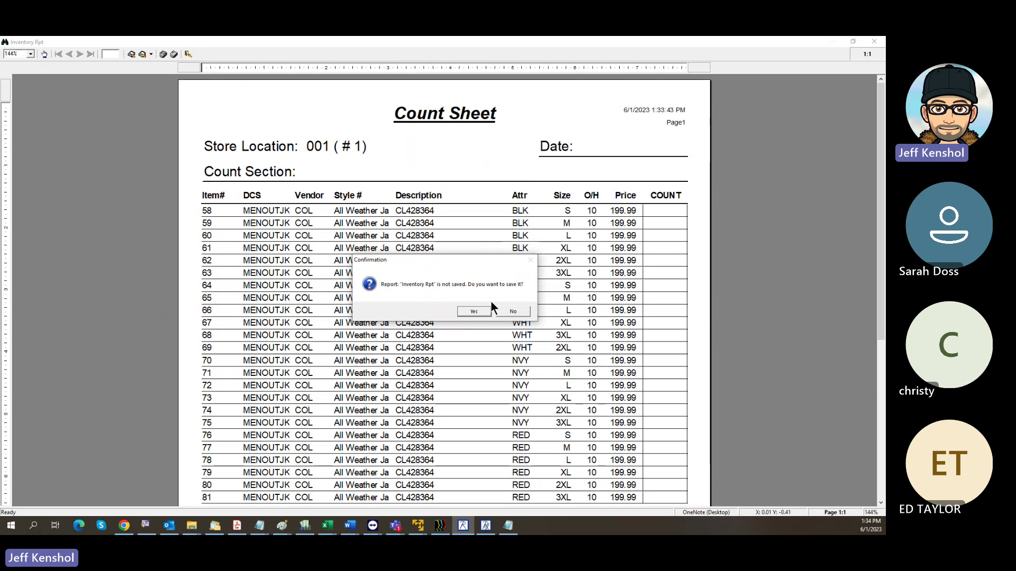
pyautogui.click(510, 311)
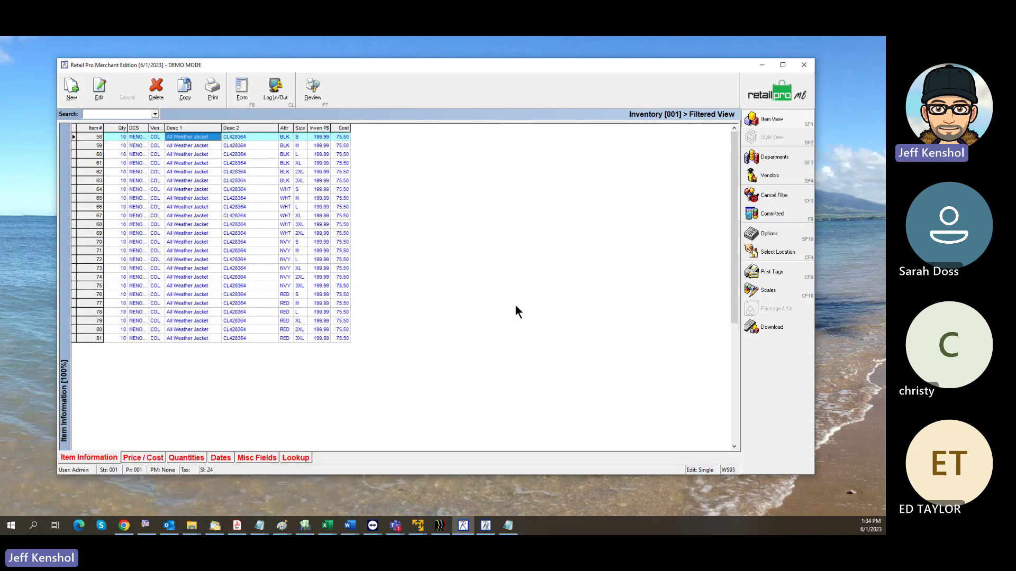
# - Preview the Item Precount document for all listed records in the filtered inventory
pyautogui.click(185, 189)
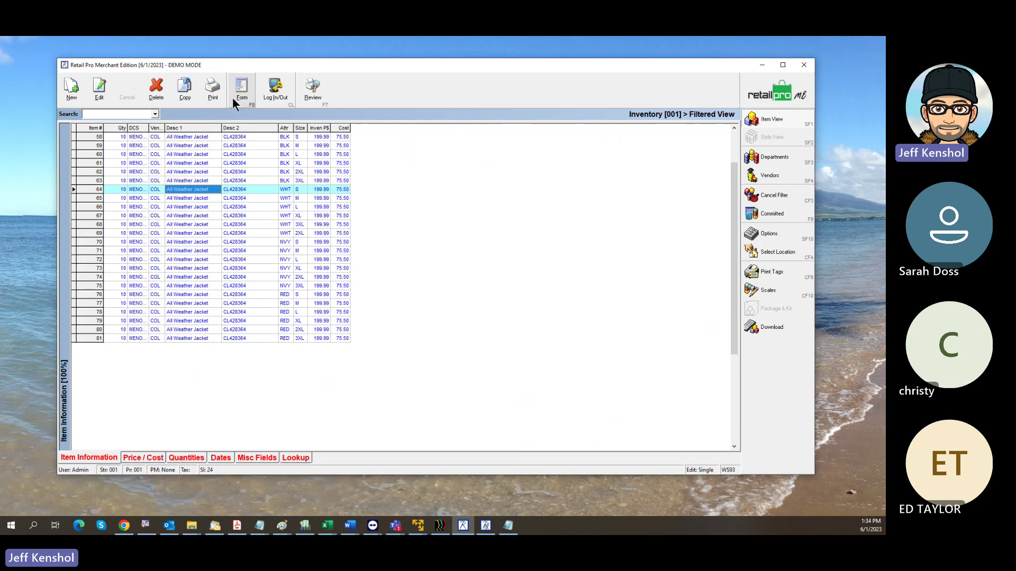
pyautogui.click(192, 147)
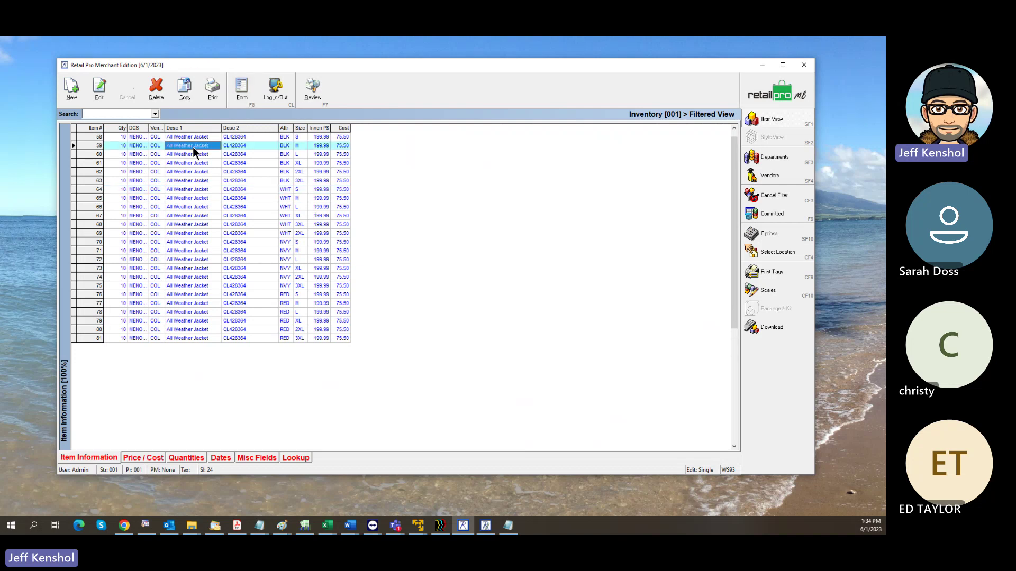
pyautogui.click(214, 98)
pyautogui.click(447, 235)
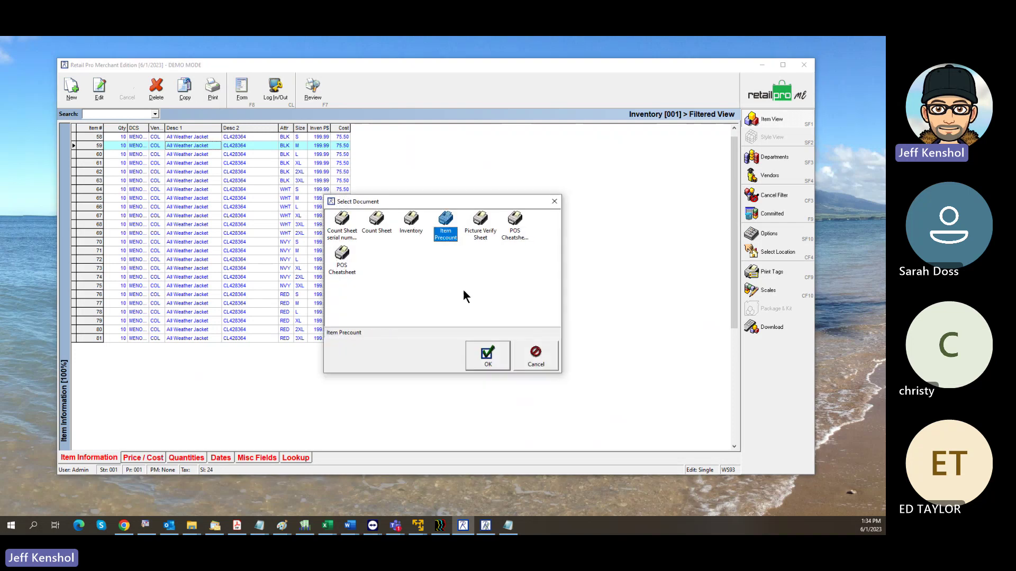
pyautogui.click(487, 356)
pyautogui.click(375, 326)
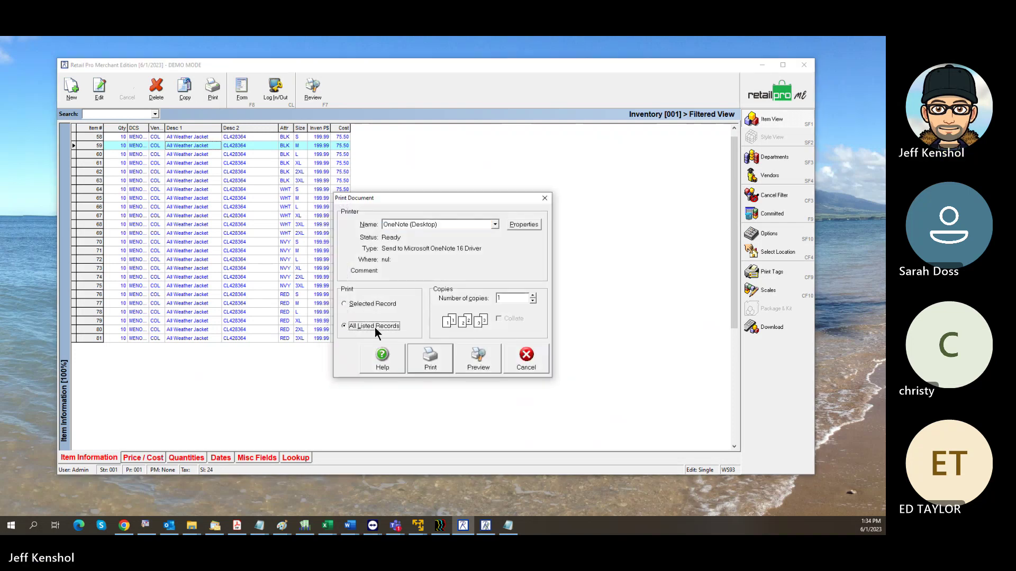
pyautogui.click(484, 359)
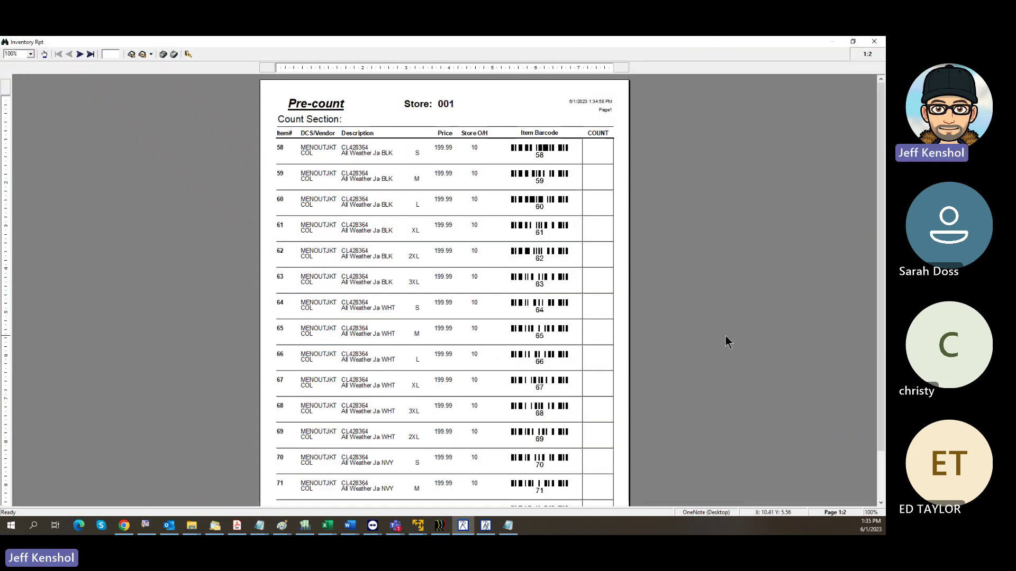
# - Examine the pre-count sheet's barcodes and count column, then close the preview without saving
pyautogui.keyDown('ctrl'); pyautogui.scroll(2, 726, 337); pyautogui.keyUp('ctrl')
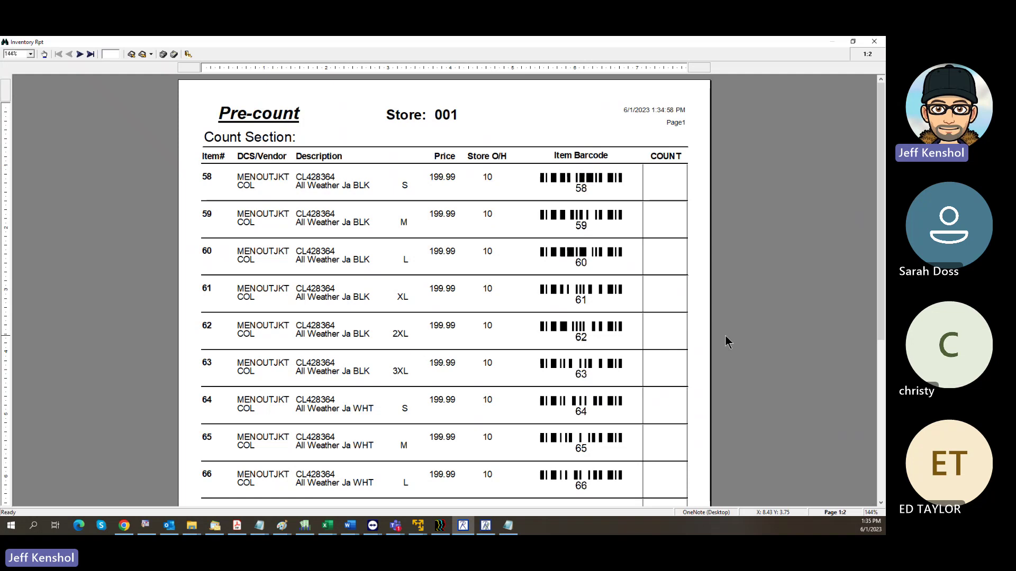
pyautogui.scroll(-3, 657, 341)
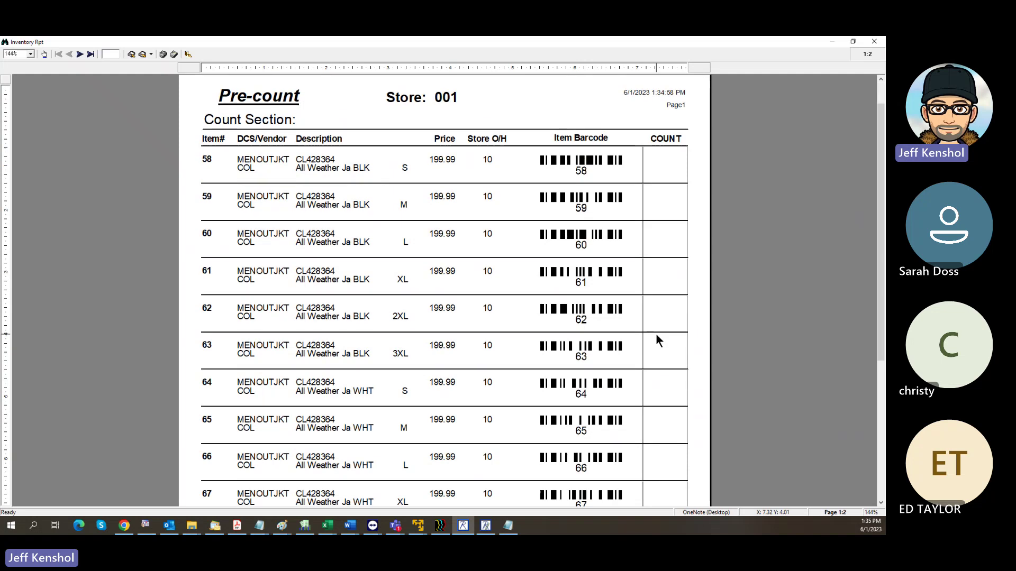
pyautogui.scroll(3, 655, 344)
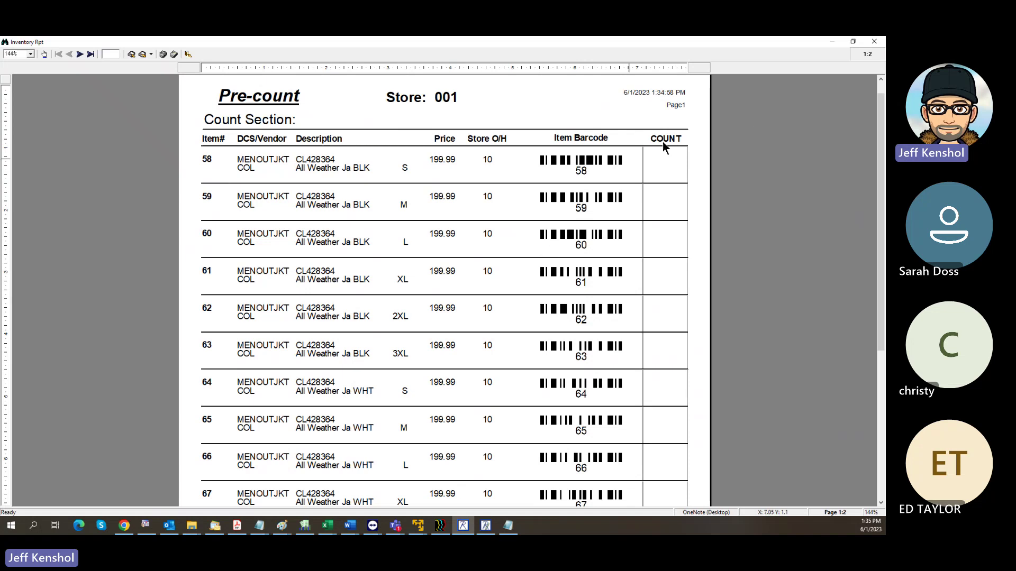
pyautogui.click(873, 42)
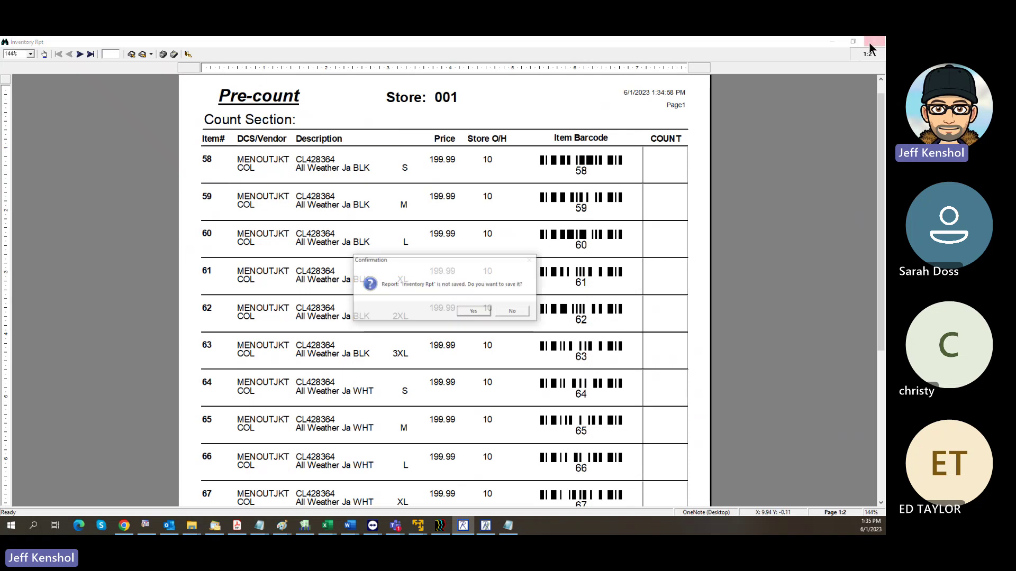
pyautogui.click(513, 312)
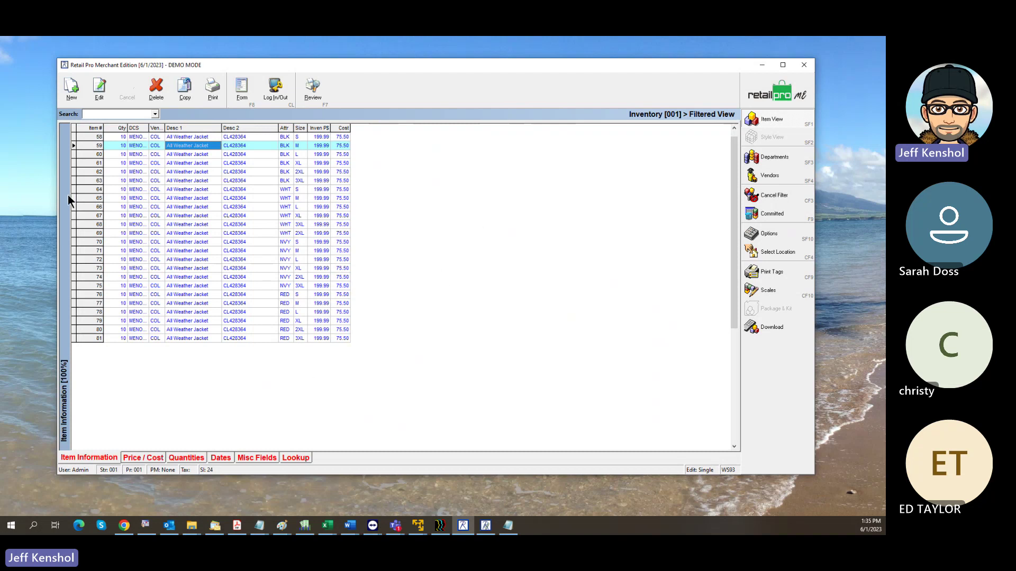
pyautogui.moveTo(428, 65)
pyautogui.mouseDown()
pyautogui.moveTo(810, 80)
pyautogui.moveTo(426, 61)
pyautogui.mouseUp()
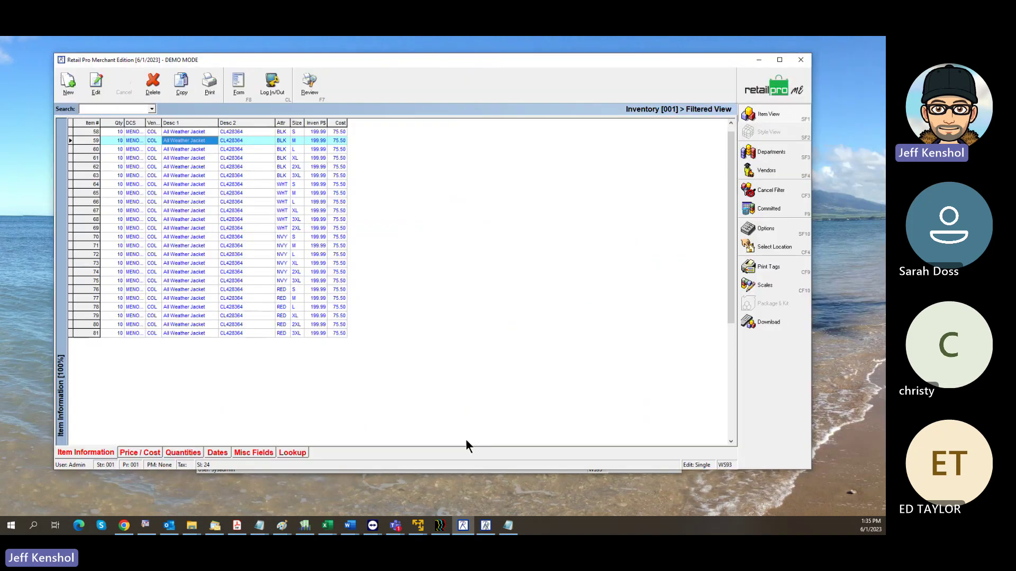
pyautogui.moveTo(508, 527)
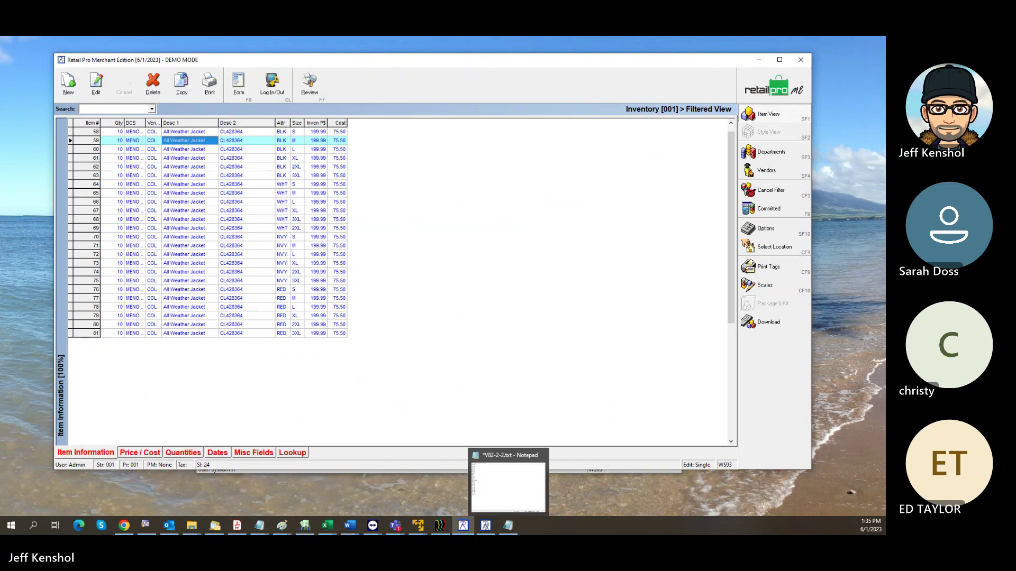
pyautogui.click(507, 526)
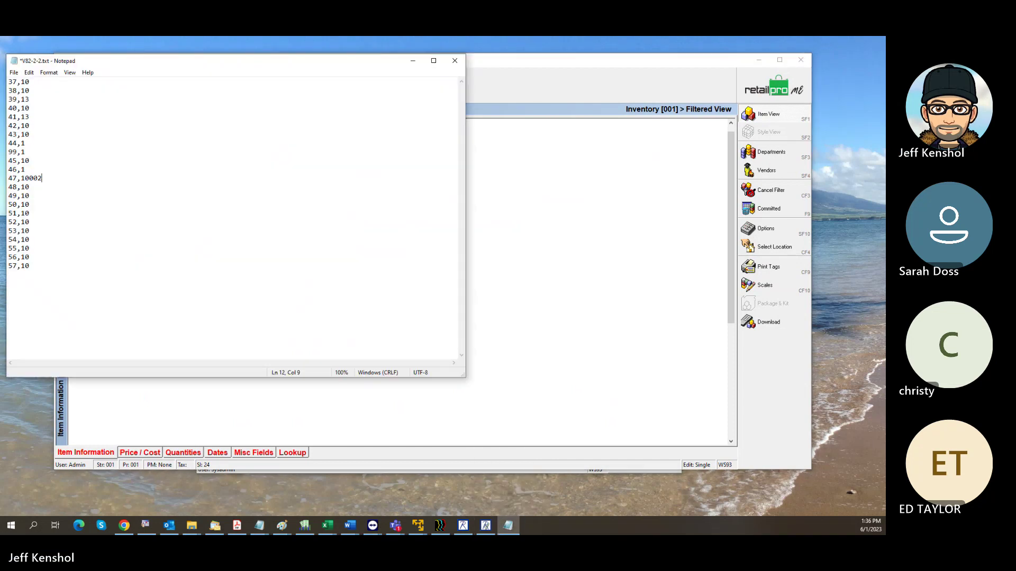
pyautogui.click(508, 525)
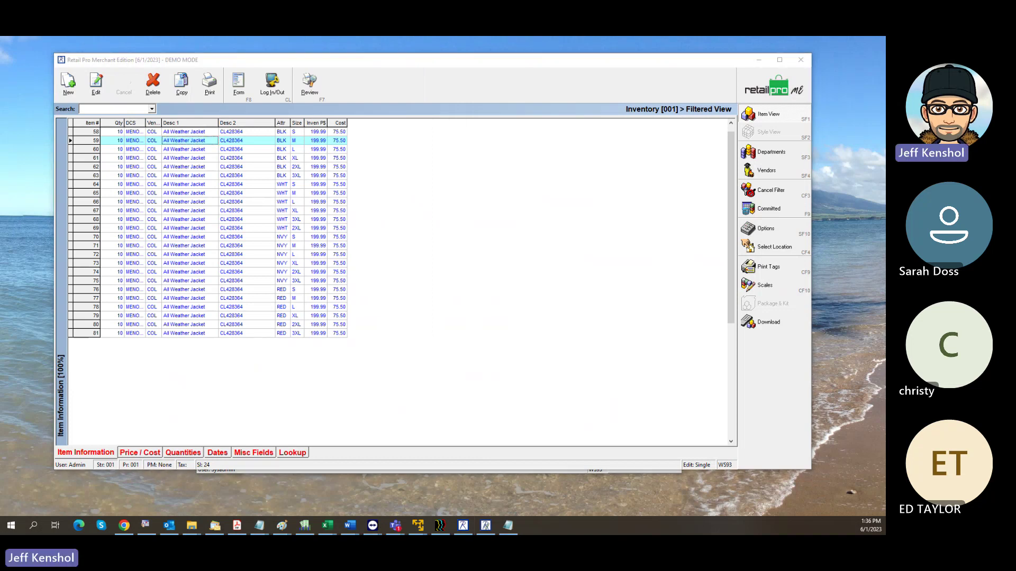
# - Switch to the PI Steps8.txt notes in Notepad and view the start, count and diff examples
pyautogui.click(259, 526)
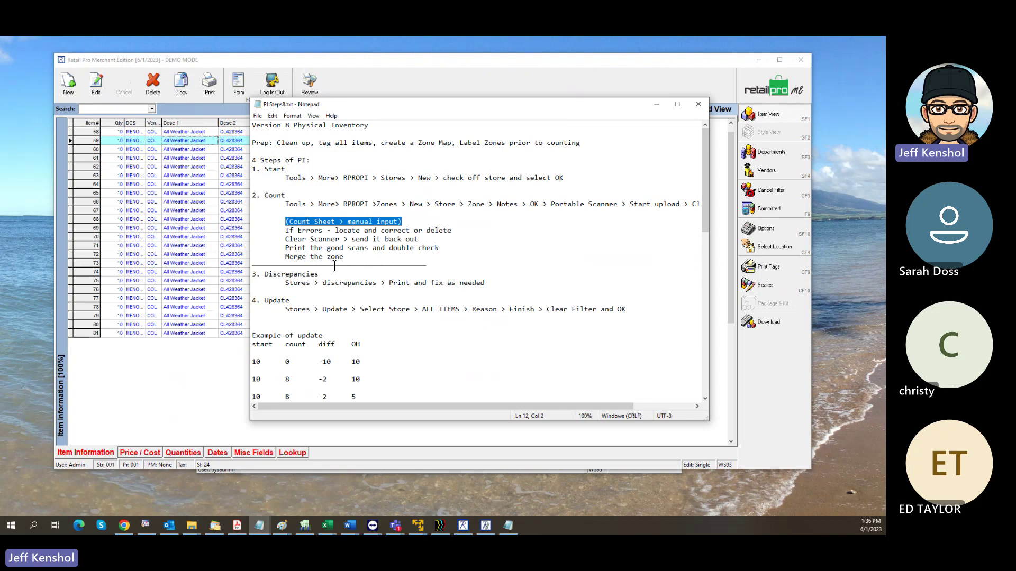
pyautogui.scroll(-5, 375, 275)
pyautogui.scroll(-4, 357, 309)
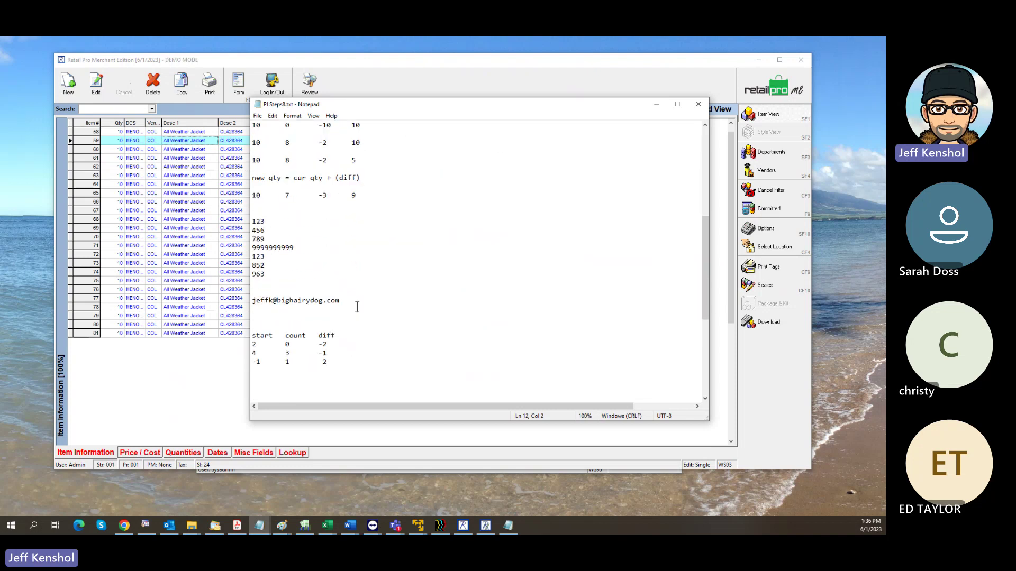
# - Highlight the e-mail address in the notes and review the four physical inventory steps above it
pyautogui.moveTo(356, 302); pyautogui.dragTo(235, 302)
pyautogui.click(385, 300)
pyautogui.click(269, 300)
pyautogui.scroll(8, 435, 296)
pyautogui.scroll(1, 441, 288)
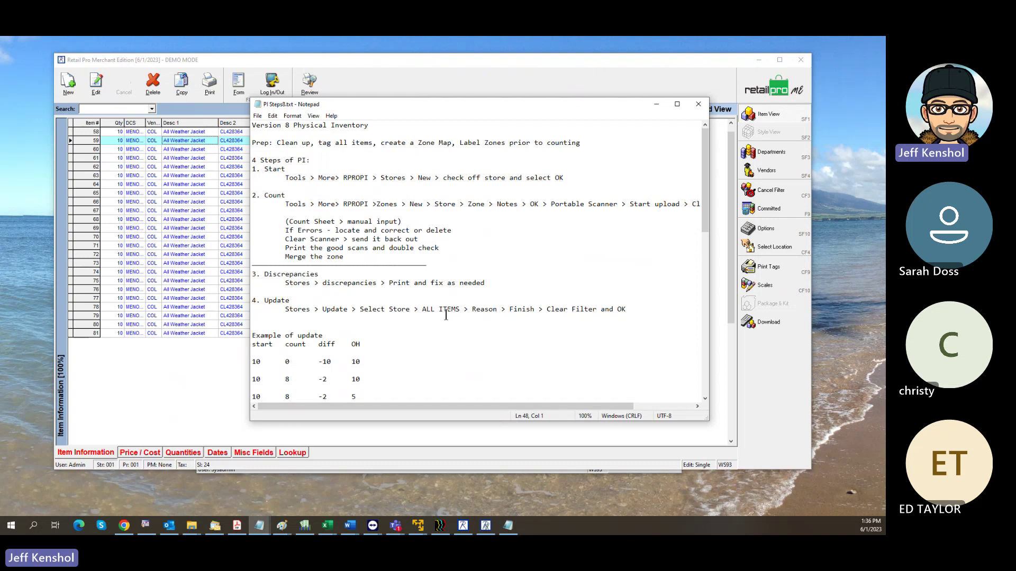
pyautogui.scroll(-3, 446, 314)
pyautogui.scroll(-4, 424, 319)
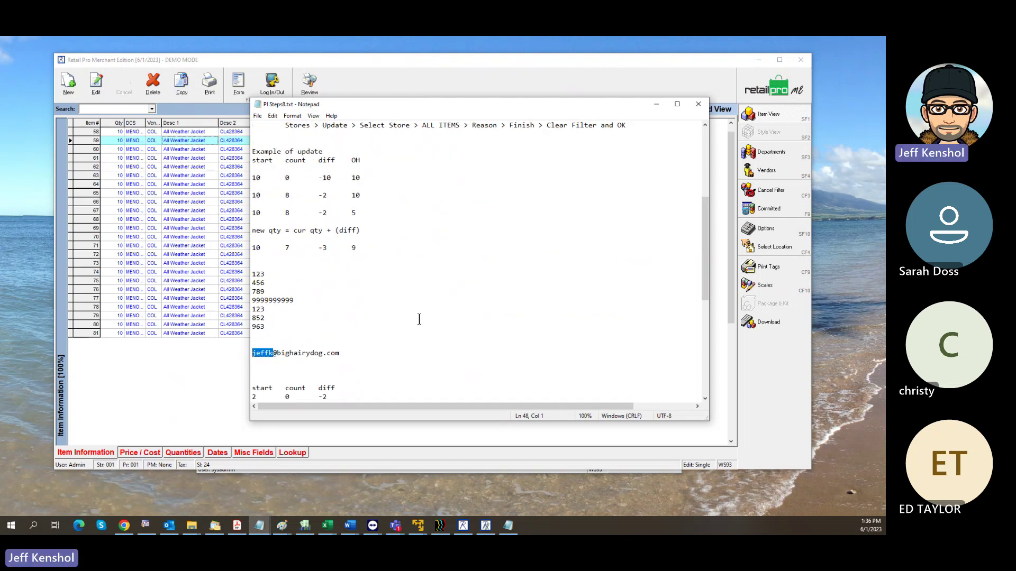
pyautogui.doubleClick(260, 274)
pyautogui.doubleClick(269, 292)
pyautogui.doubleClick(302, 300)
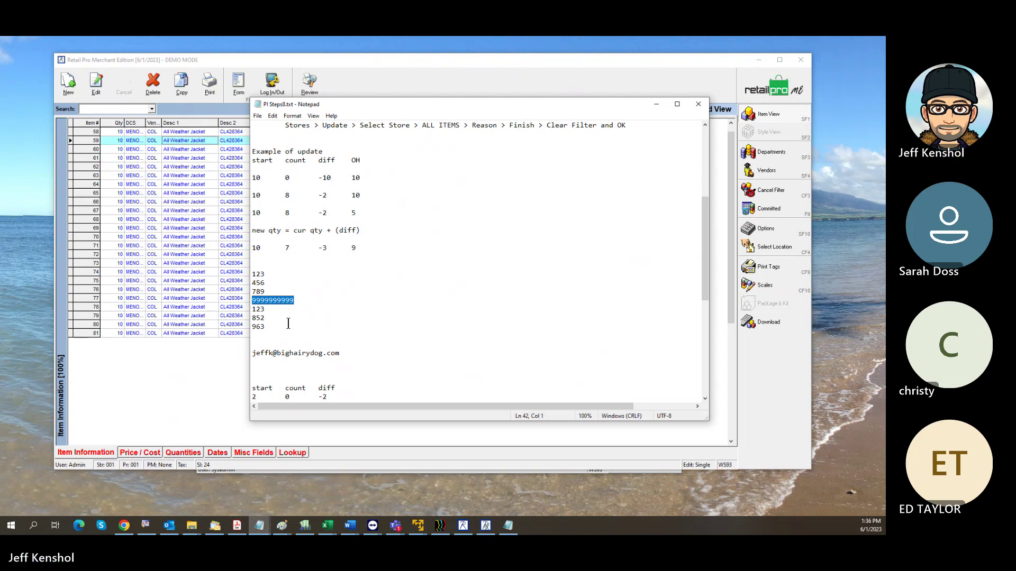
pyautogui.moveTo(267, 310); pyautogui.dragTo(250, 327)
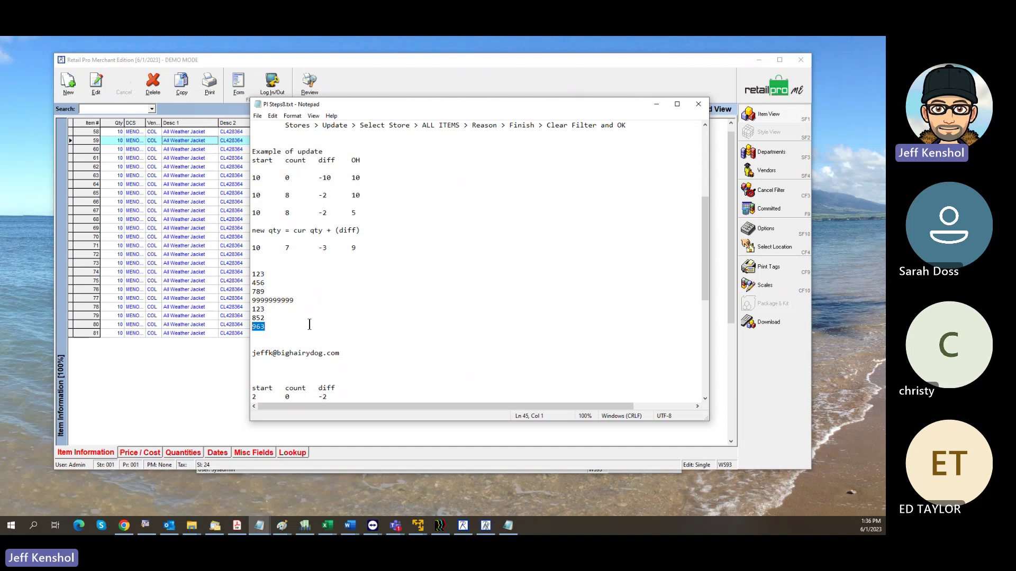
pyautogui.moveTo(279, 292); pyautogui.dragTo(253, 309)
pyautogui.click(268, 292)
pyautogui.moveTo(269, 292); pyautogui.dragTo(251, 309)
# - Add "- 2" after the first 123 in the sample scan list and highlight the duplicate 123
pyautogui.moveTo(265, 274); pyautogui.dragTo(243, 272)
pyautogui.click(271, 274)
pyautogui.write('- 2')
pyautogui.moveTo(270, 310); pyautogui.dragTo(252, 309)
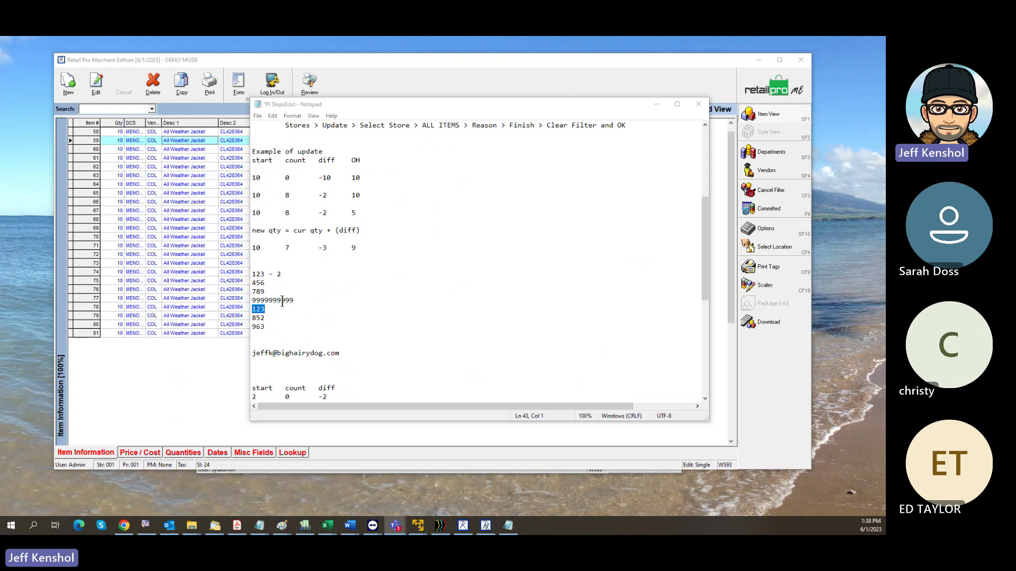
# - Leave the inventory list for the Retail Pro home screen, switch to Physical Inventory and open manual count entry for zone 1M102
pyautogui.scroll(-2, 322, 323)
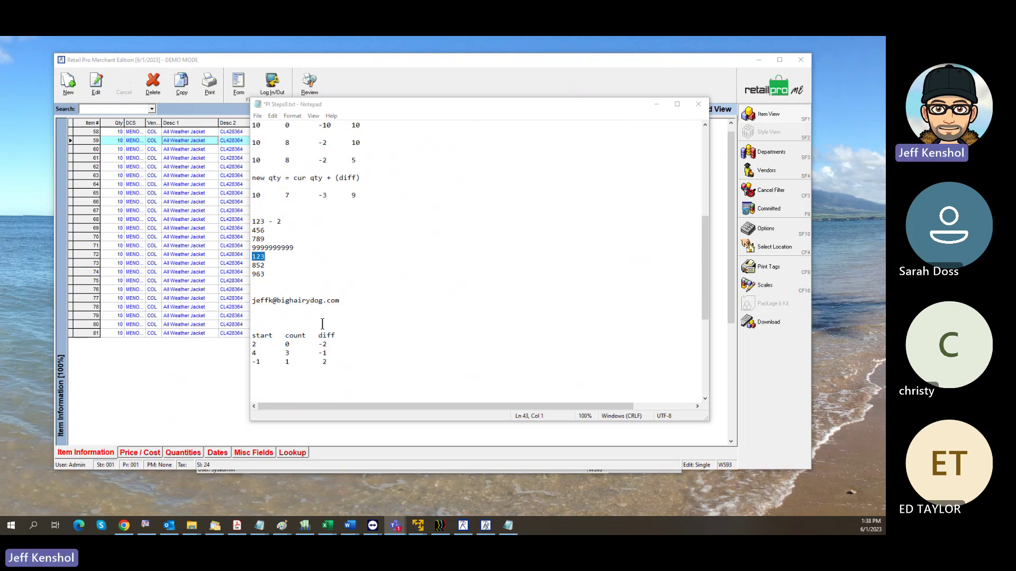
pyautogui.scroll(6, 322, 323)
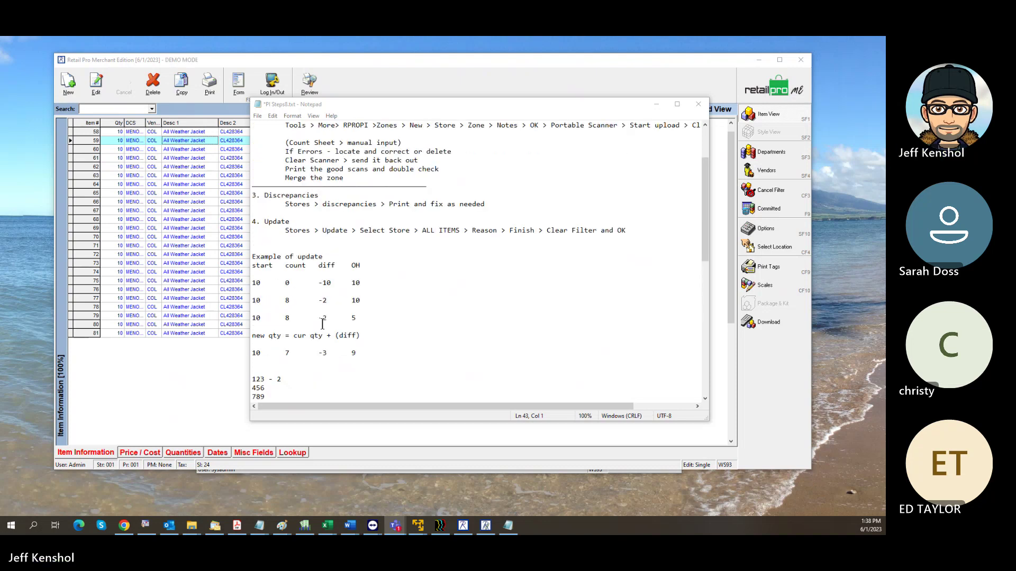
pyautogui.scroll(3, 322, 323)
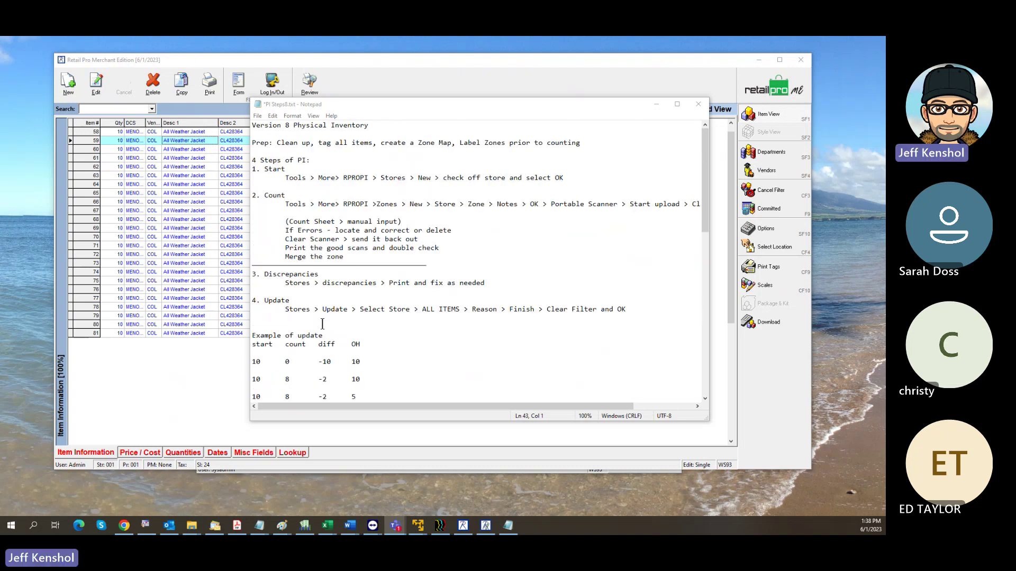
pyautogui.click(367, 62)
pyautogui.click(767, 88)
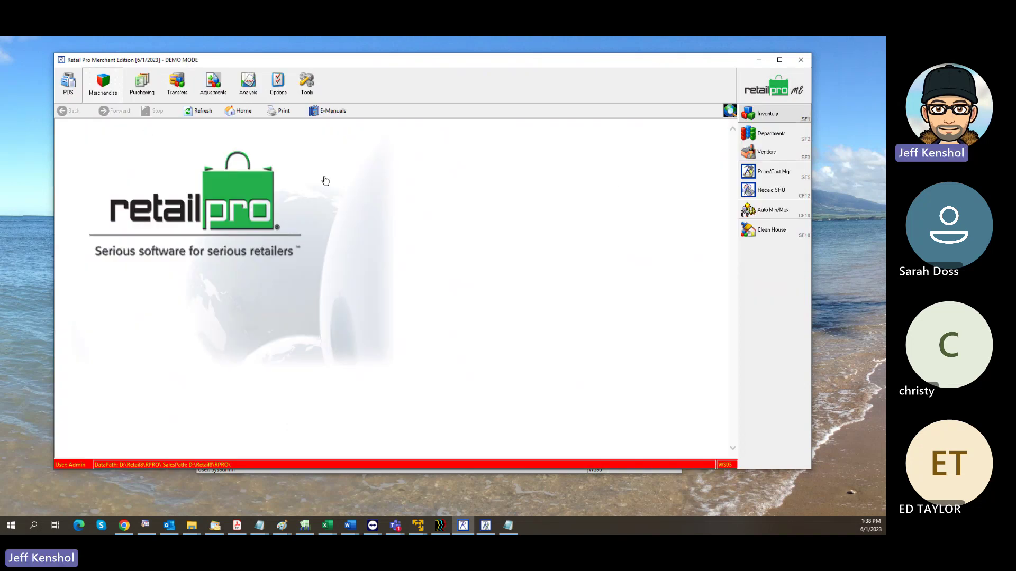
pyautogui.click(487, 526)
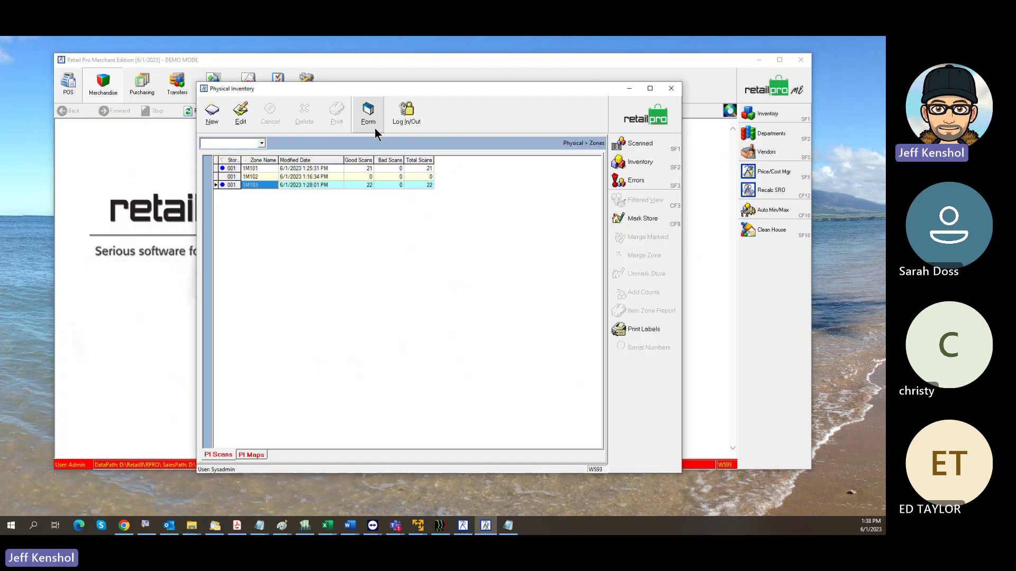
pyautogui.click(314, 177)
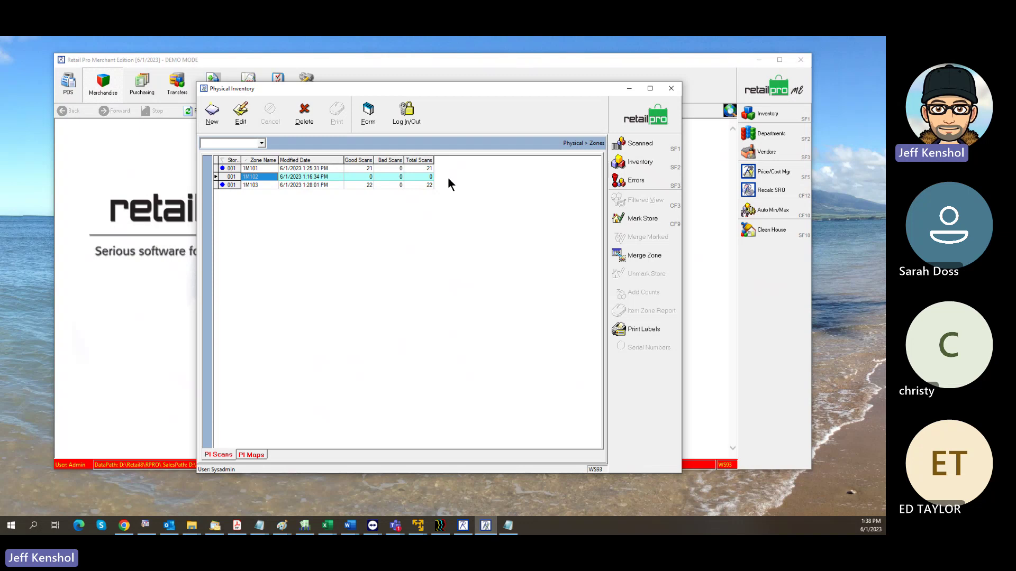
pyautogui.click(636, 149)
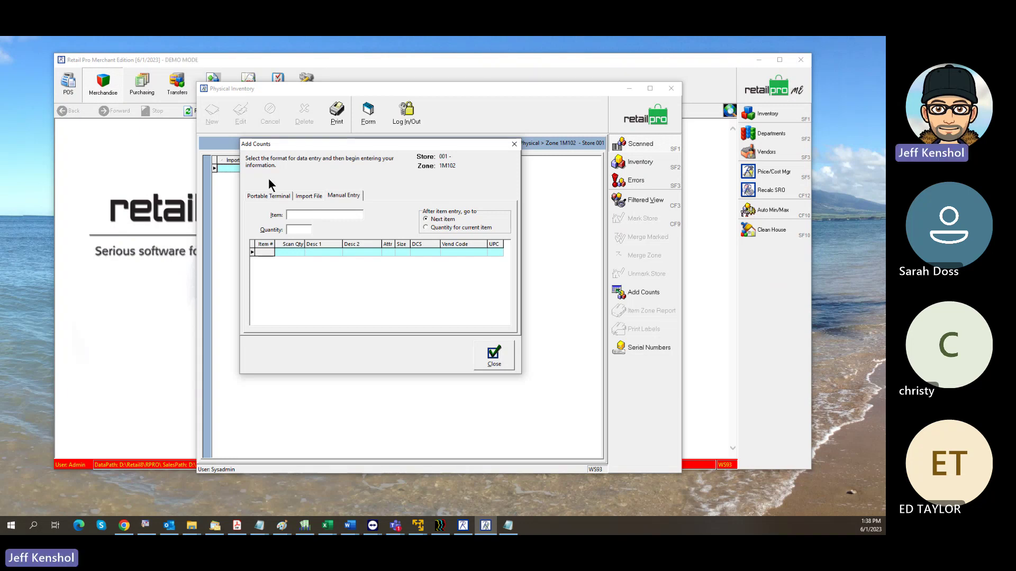
# - Compare the after-entry options, choose Next item, and add a count for item 50
pyautogui.click(446, 222)
pyautogui.click(447, 228)
pyautogui.click(443, 219)
pyautogui.click(448, 227)
pyautogui.click(435, 219)
pyautogui.click(299, 214)
pyautogui.write('50')
pyautogui.press('Return')
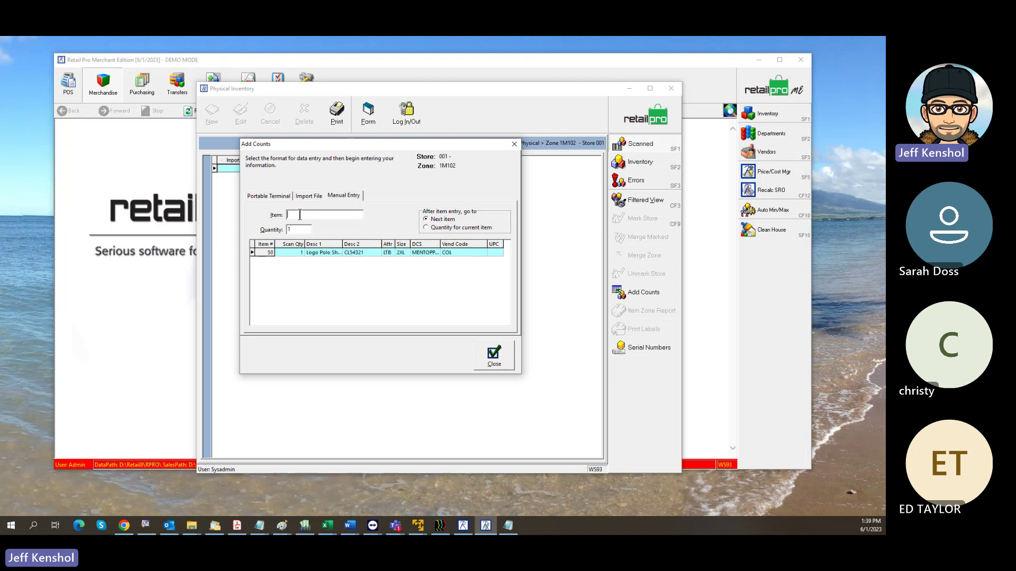
# - Add single counts for items 51, 52 and 56 to the manual entry list
pyautogui.write('51')
pyautogui.press('Return')
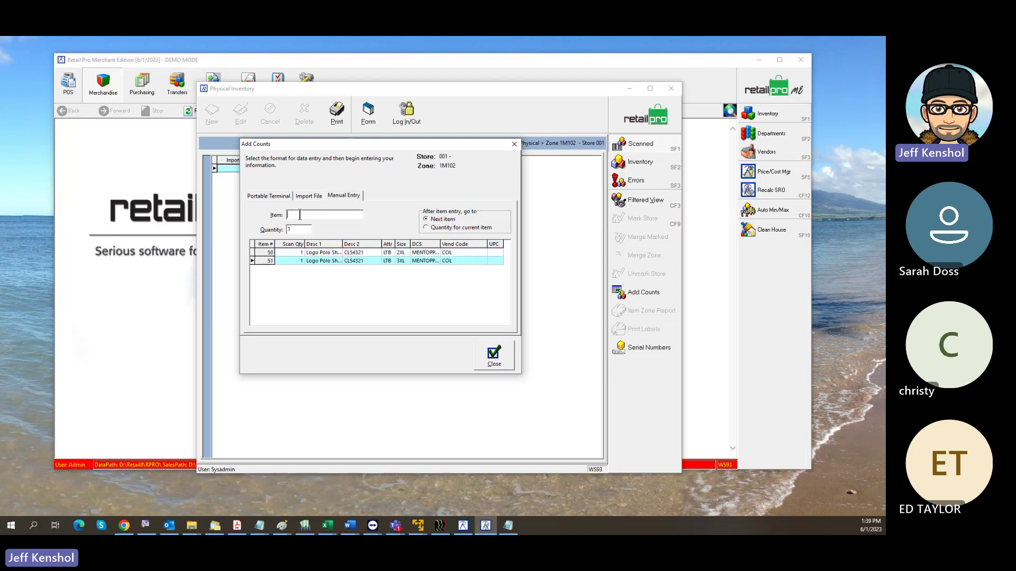
pyautogui.write('52')
pyautogui.press('Return')
pyautogui.write('56')
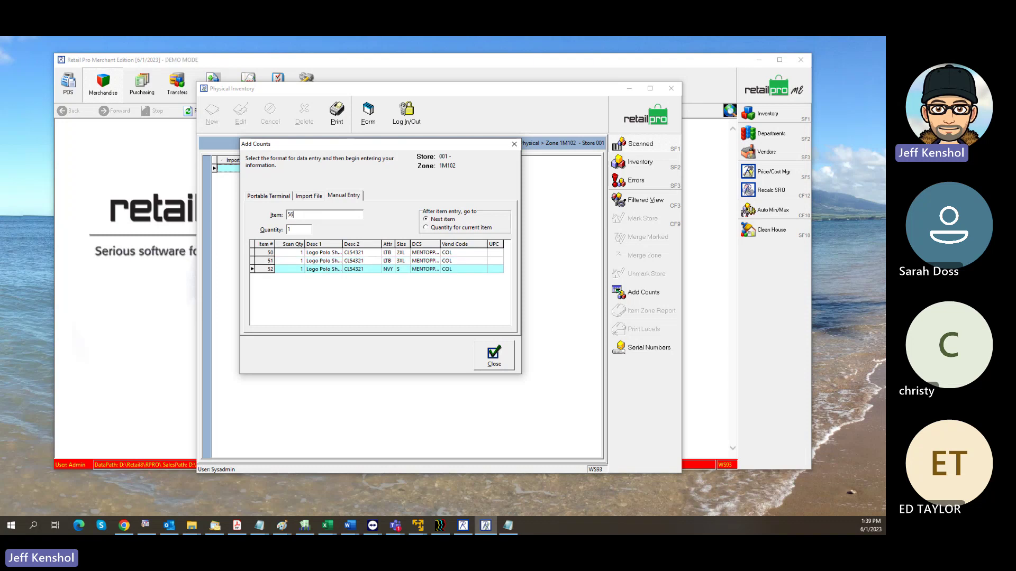
pyautogui.press('Return')
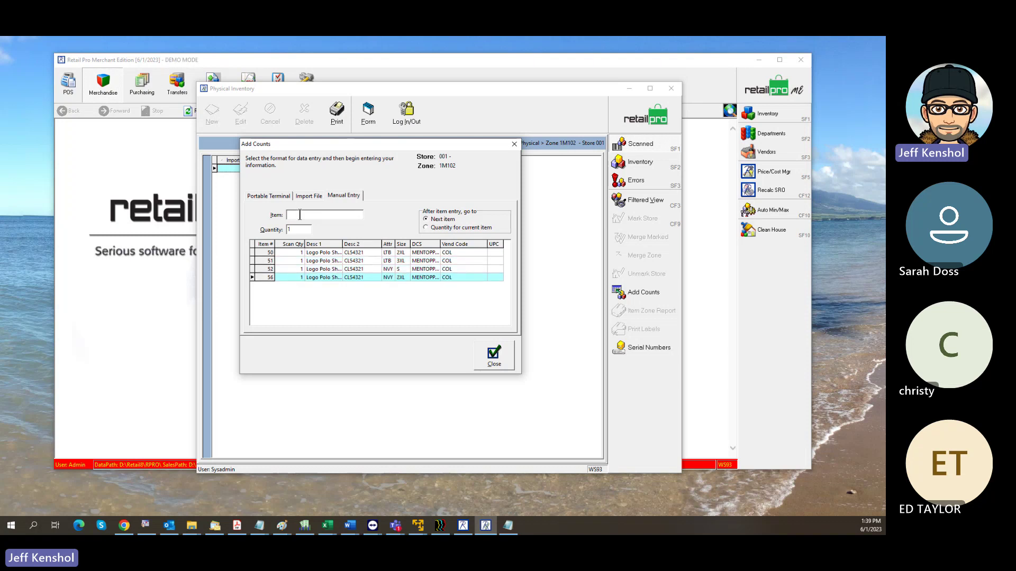
# - Add item 54 with a quantity of 5
pyautogui.write('54')
pyautogui.press('Tab')
pyautogui.write('5')
pyautogui.press('Return')
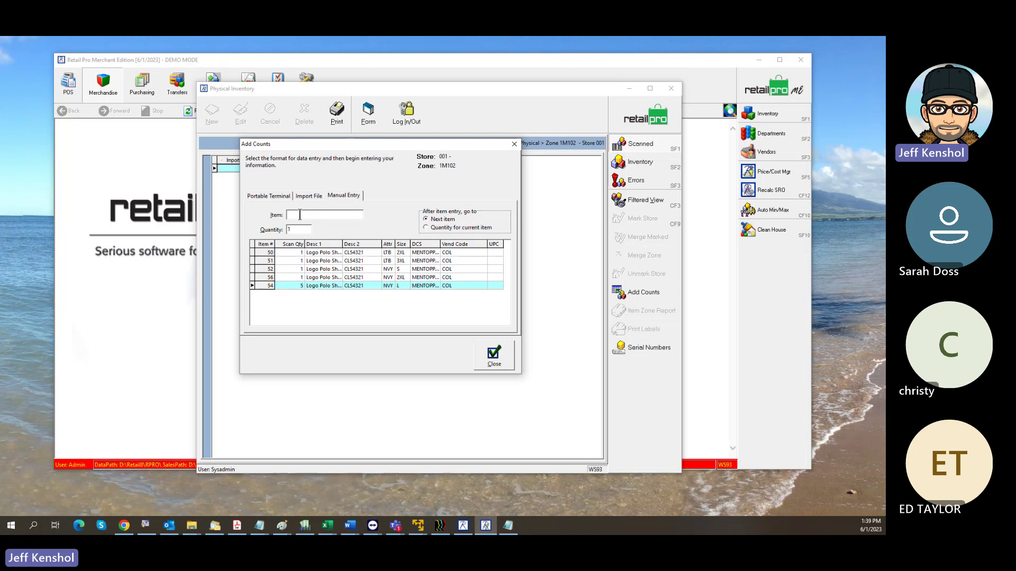
# - Set entry to go to the quantity for the current item and add item 60 with quantity 1
pyautogui.click(426, 227)
pyautogui.click(313, 215)
pyautogui.write('60')
pyautogui.press('Return')
pyautogui.press('Return')
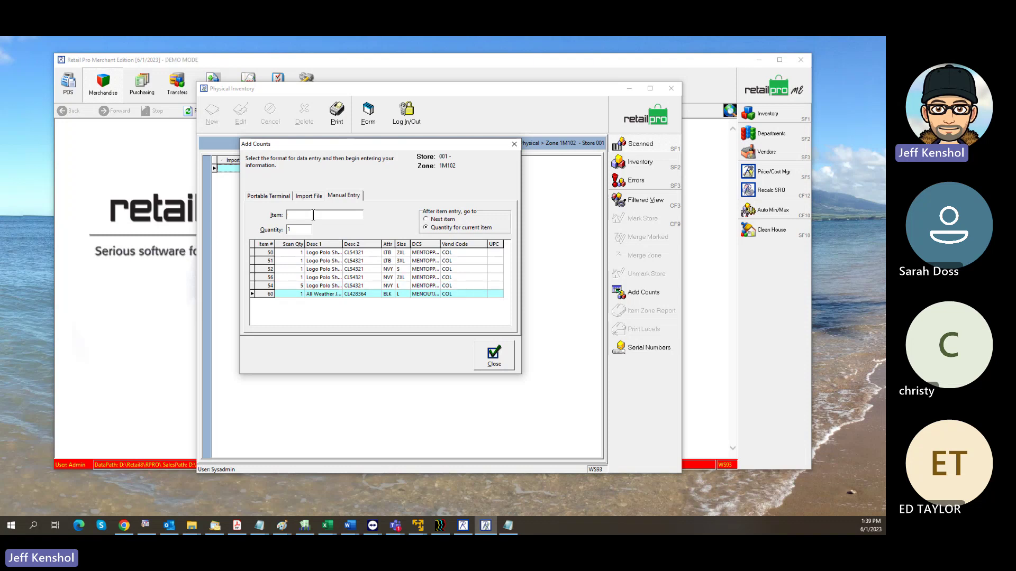
# - Add item 61 with a quantity of 5 and item 62 with a quantity of 4
pyautogui.write('61')
pyautogui.press('Return')
pyautogui.write('5')
pyautogui.press('Return')
pyautogui.write('62')
pyautogui.press('Return')
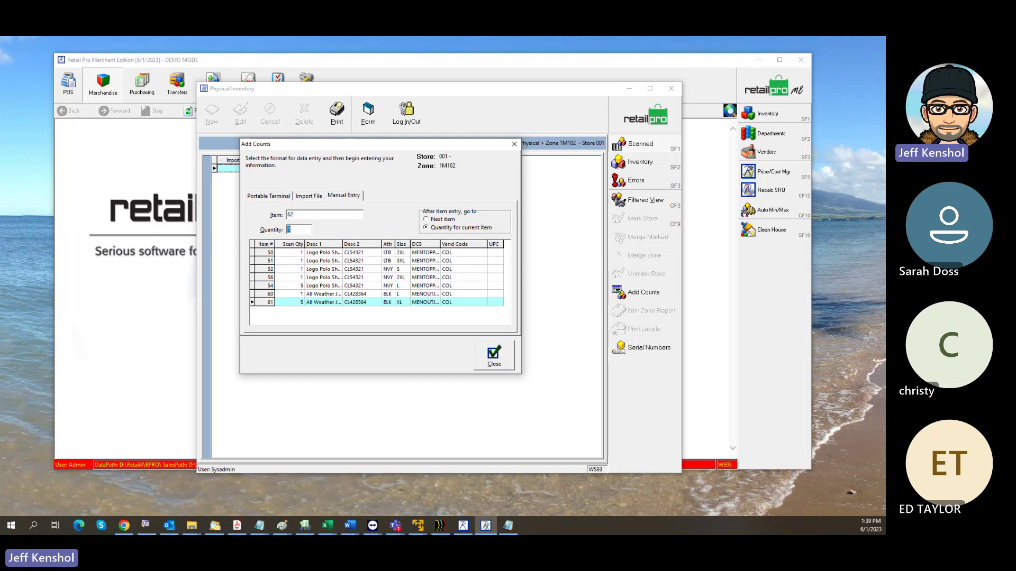
pyautogui.write('4')
pyautogui.press('Return')
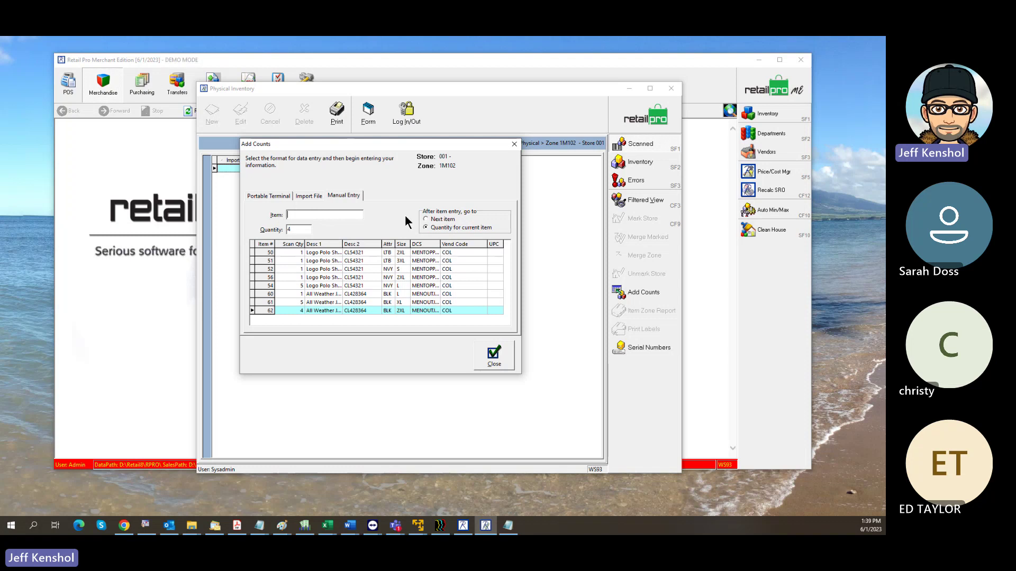
# - Set entry to go to the next item again and change item 60's scan quantity to 2
pyautogui.click(427, 220)
pyautogui.click(303, 295)
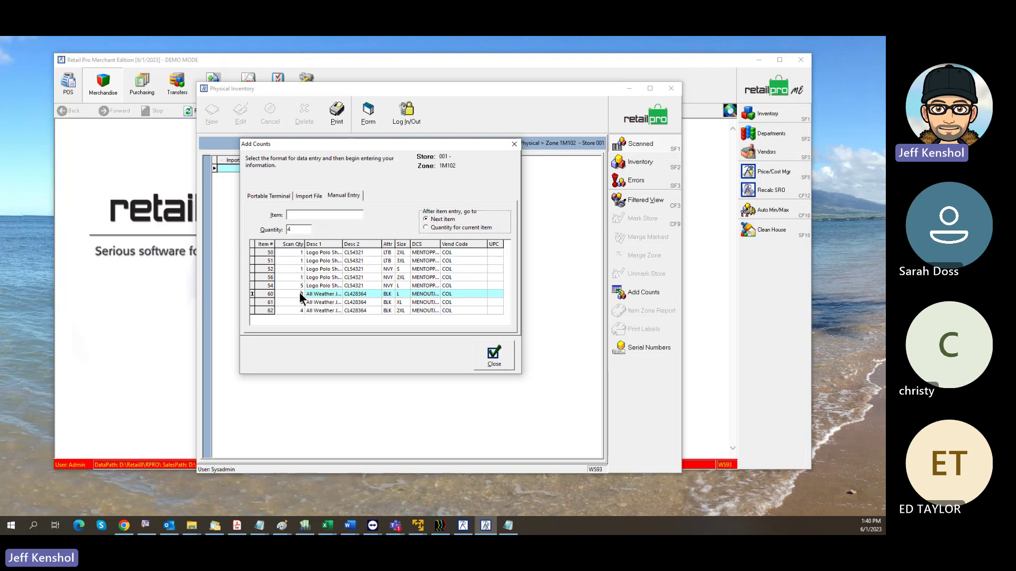
pyautogui.click(308, 295)
pyautogui.click(318, 302)
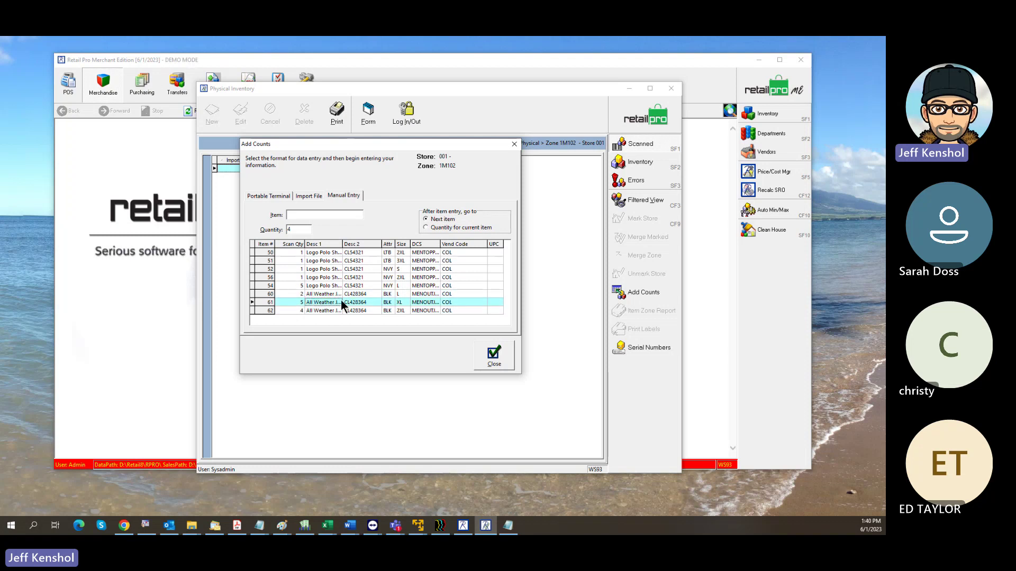
# - Enter item 50 repeatedly to bring its scan quantity to 5, then close the Add Counts dialog
pyautogui.click(281, 251)
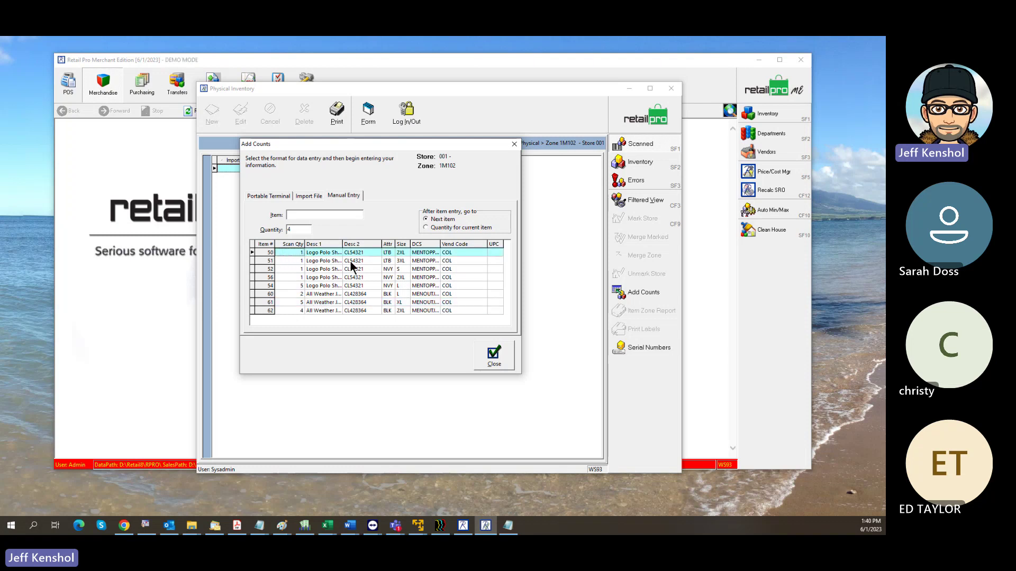
pyautogui.click(303, 213)
pyautogui.write('50')
pyautogui.press('Return')
pyautogui.write('50')
pyautogui.press('Return')
pyautogui.write('540')
pyautogui.press('Return')
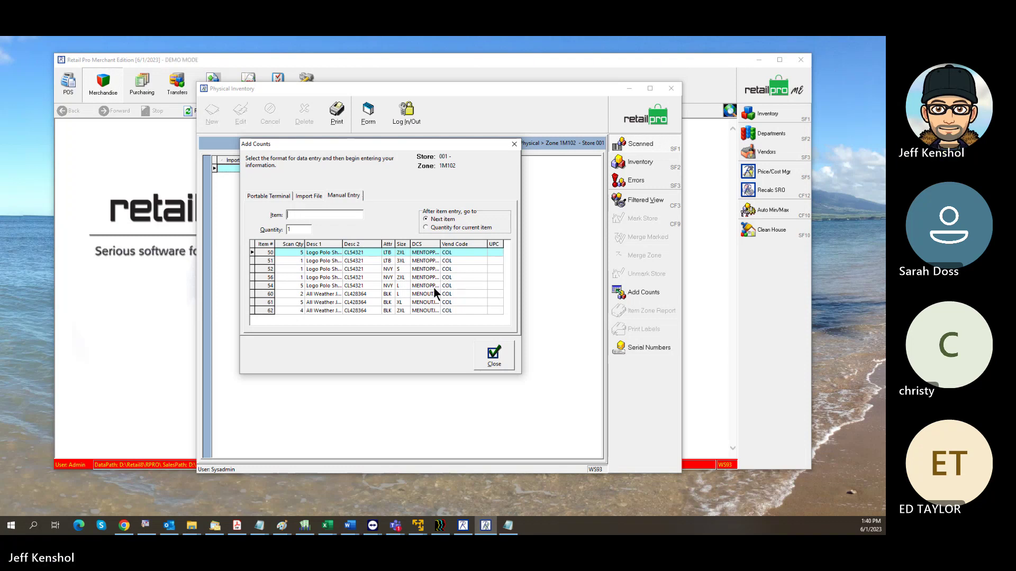
pyautogui.click(487, 350)
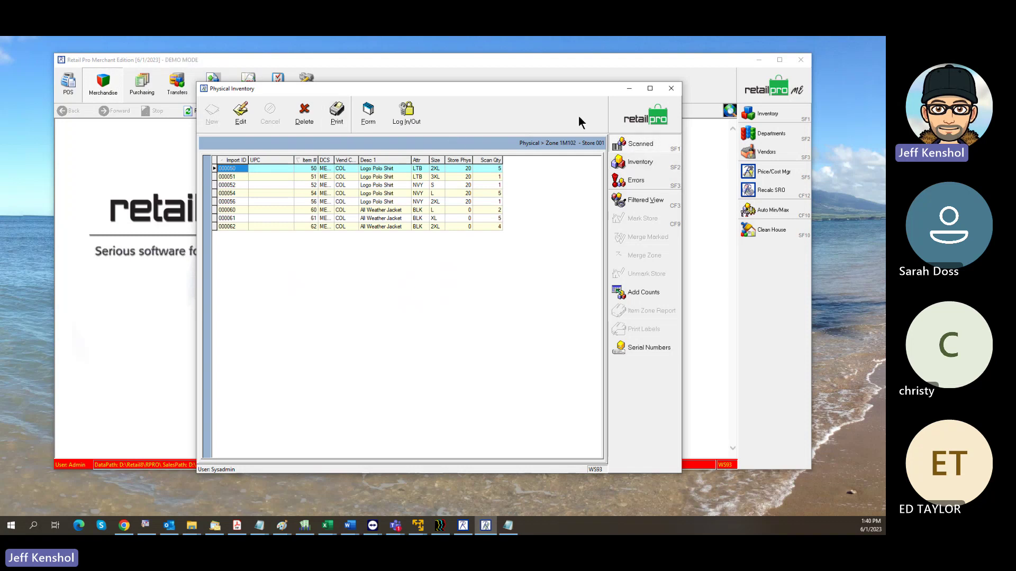
# - Preview the BHD Zone Report for zone 1M102, examine the scanned items and total enlarged, and close the preview
pyautogui.click(646, 116)
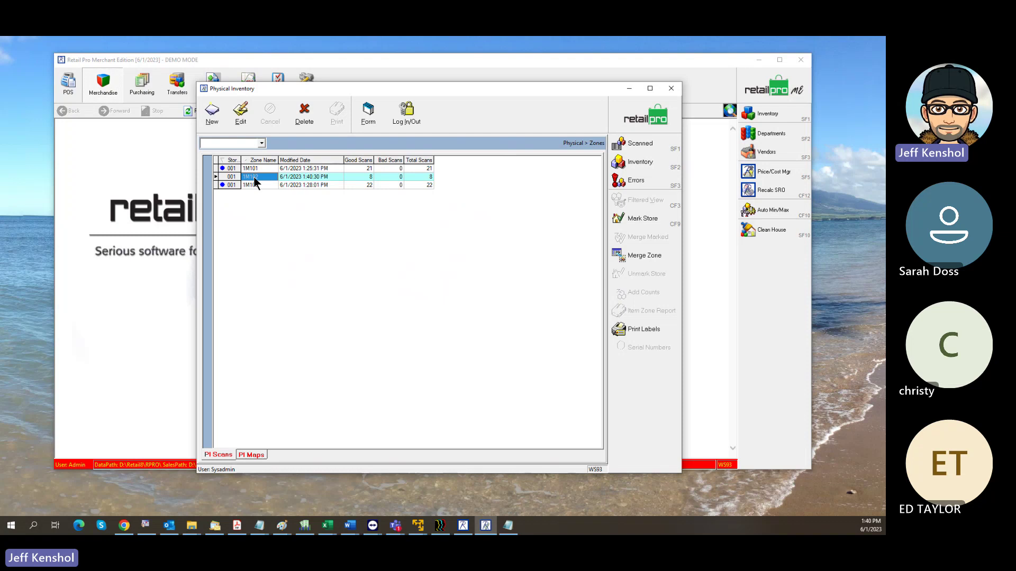
pyautogui.click(631, 142)
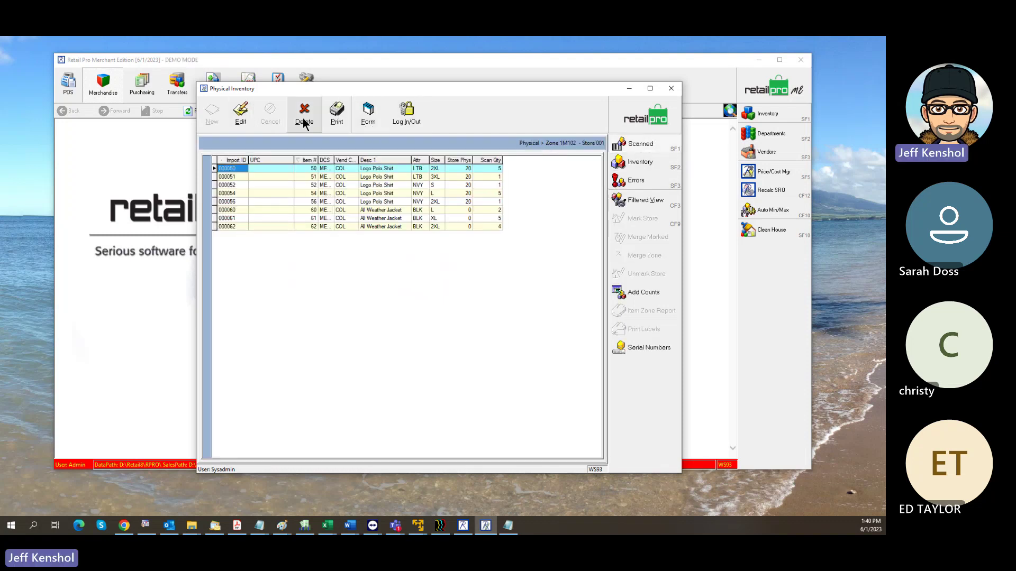
pyautogui.click(337, 117)
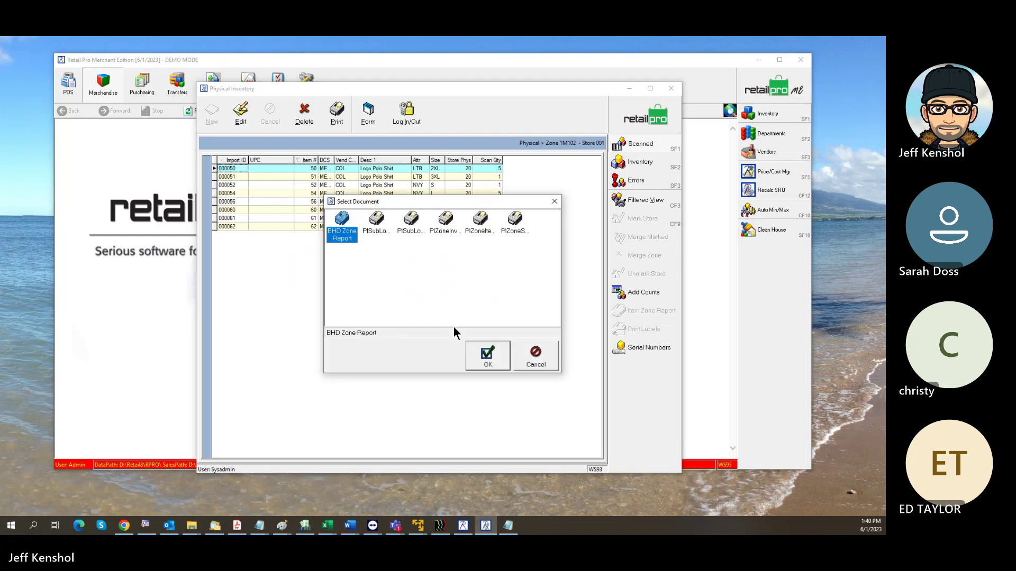
pyautogui.click(472, 354)
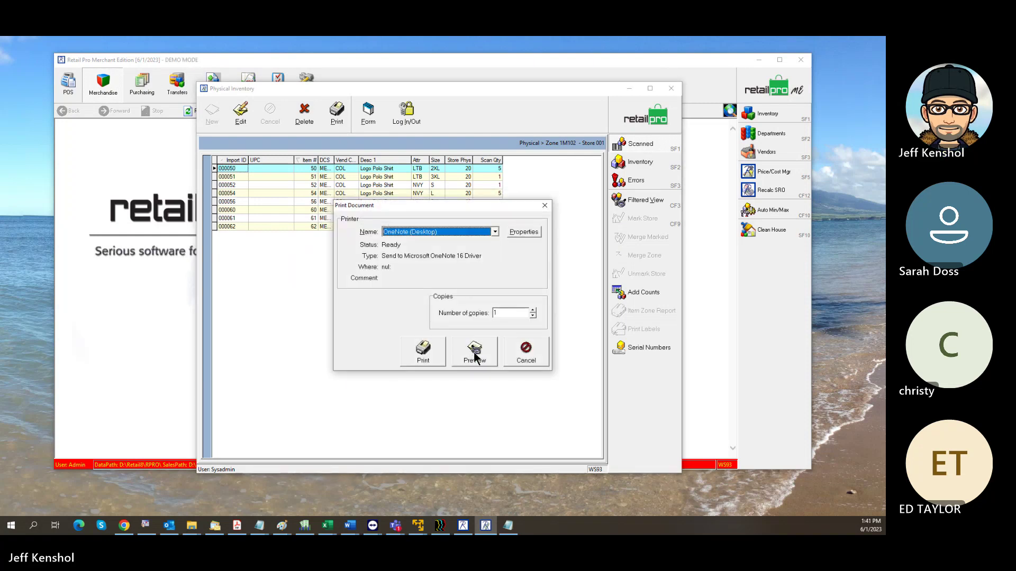
pyautogui.click(474, 354)
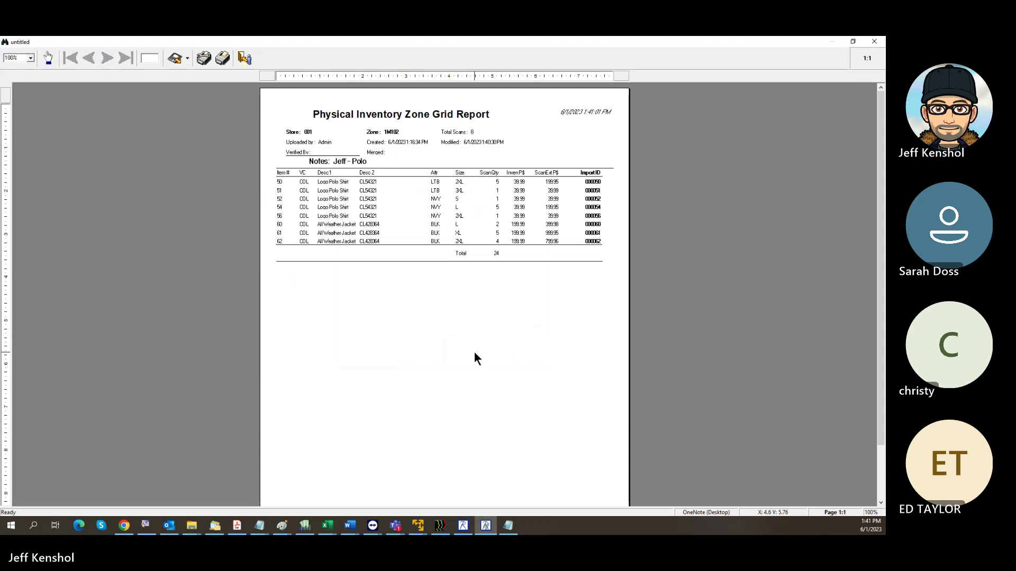
pyautogui.click(494, 256)
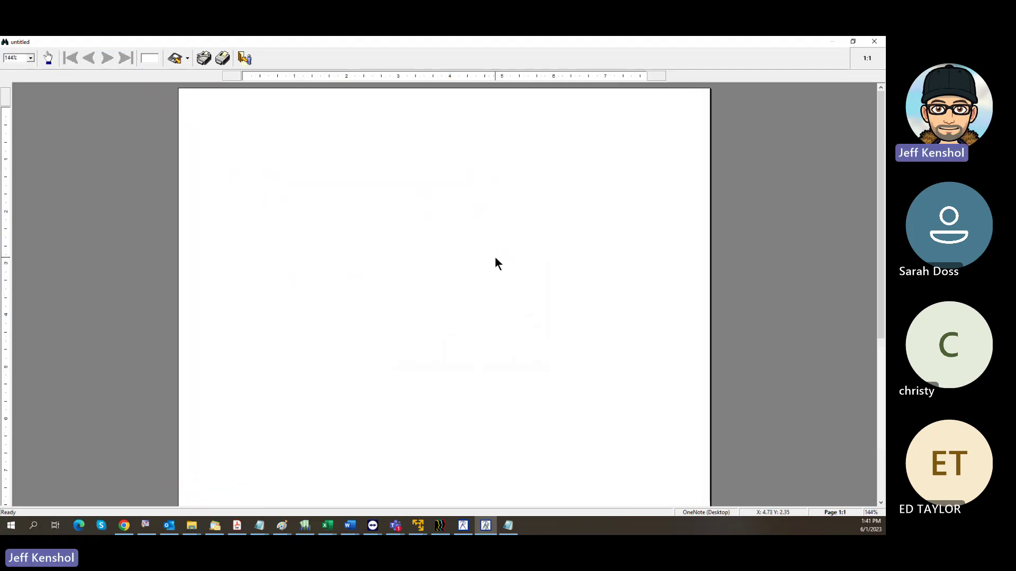
pyautogui.click(496, 258)
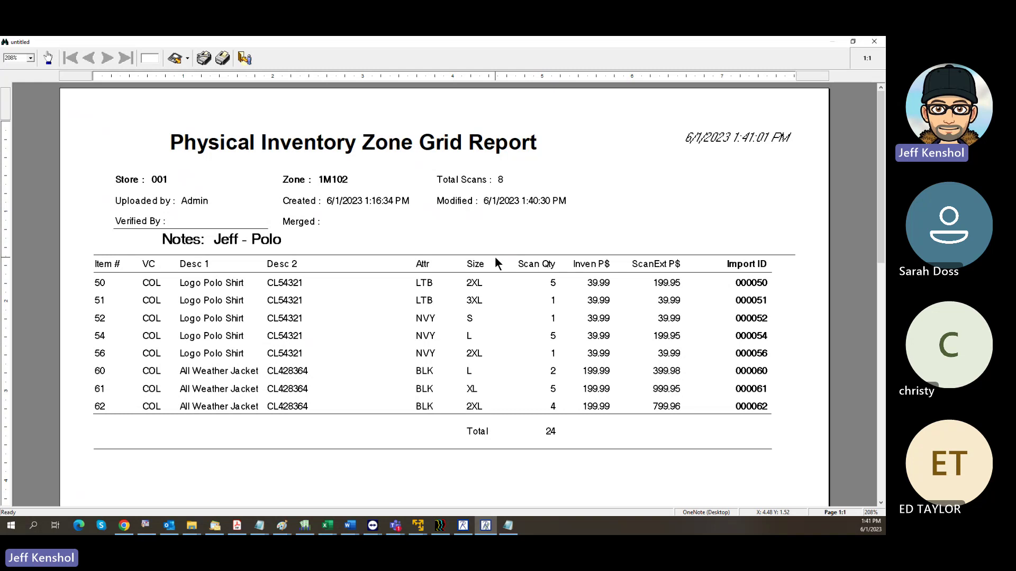
pyautogui.click(243, 58)
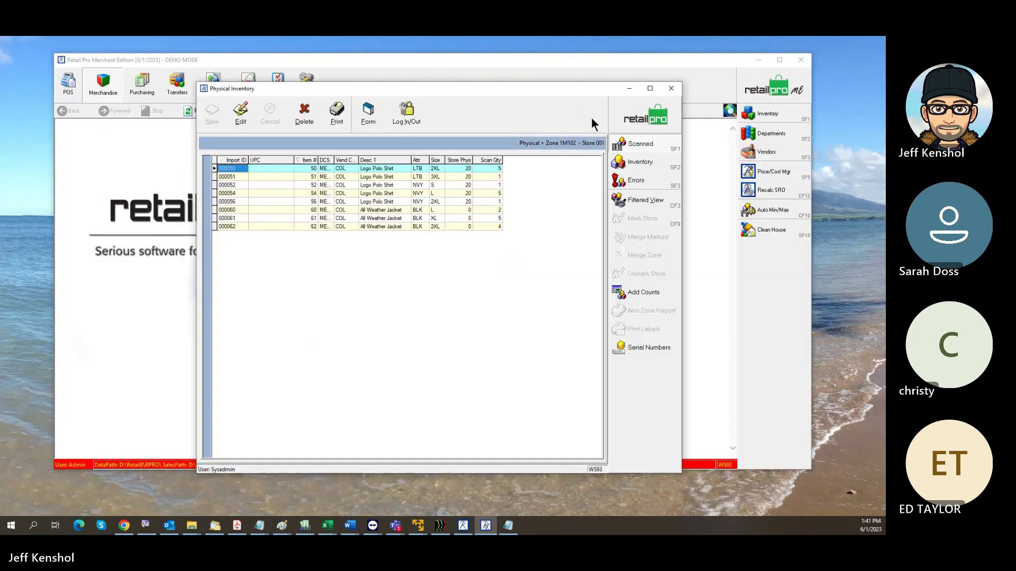
# - Return to the zones list and merge zone 1M102
pyautogui.click(638, 118)
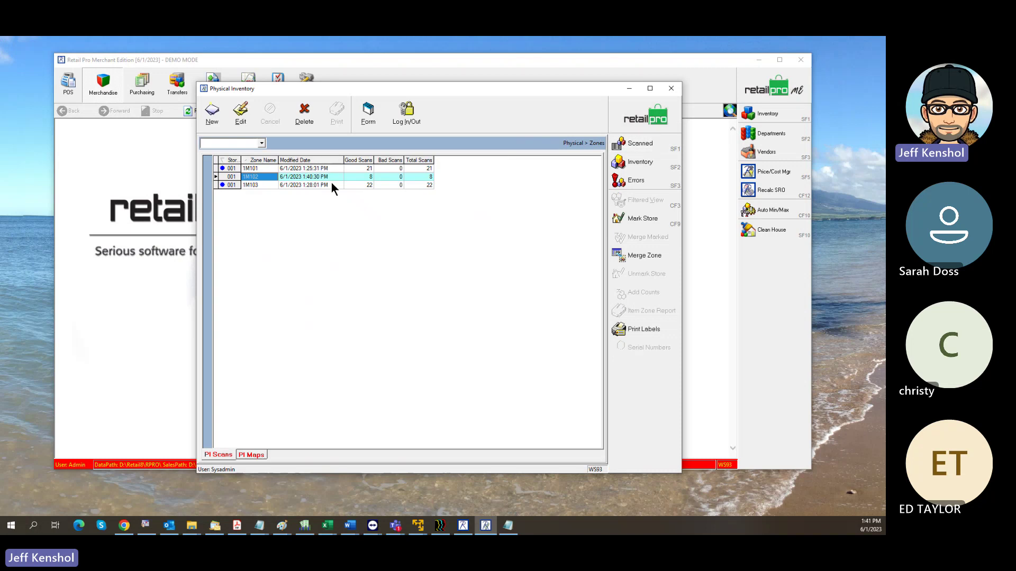
pyautogui.click(655, 256)
pyautogui.click(425, 309)
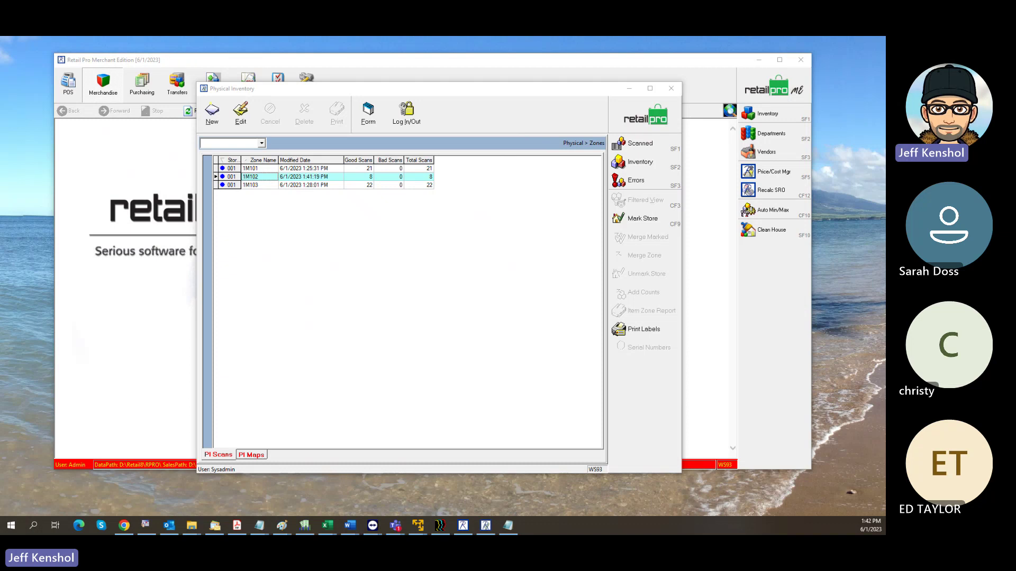
# - Switch to the PI Steps notes in Notepad, highlight the divider line below the Count section, and return to Physical Inventory
pyautogui.click(260, 525)
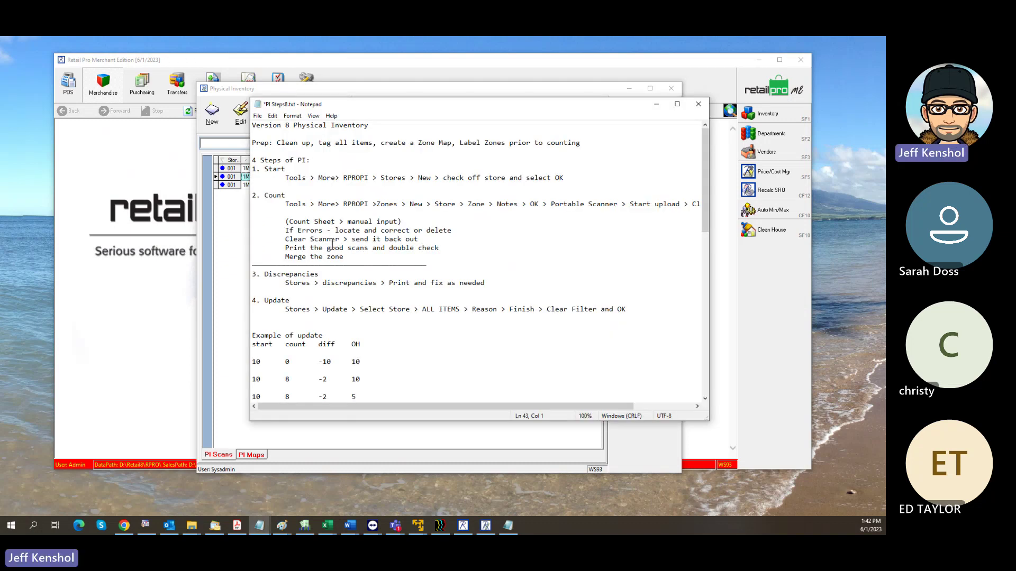
pyautogui.moveTo(439, 265); pyautogui.dragTo(238, 265)
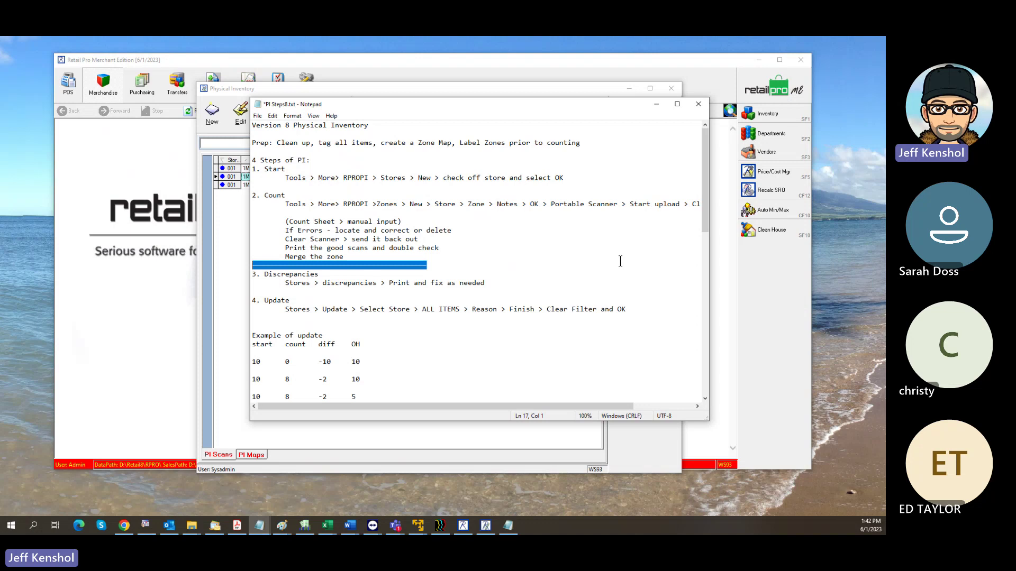
pyautogui.click(231, 216)
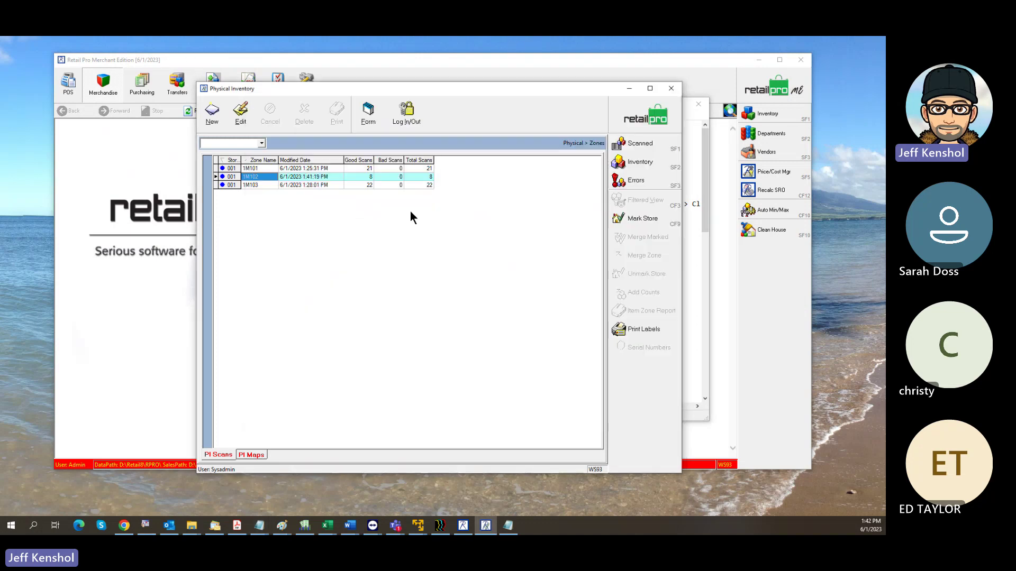
# - Return to the Physical Inventory home screen, open the stores list and display the inventory of store 001
pyautogui.click(637, 125)
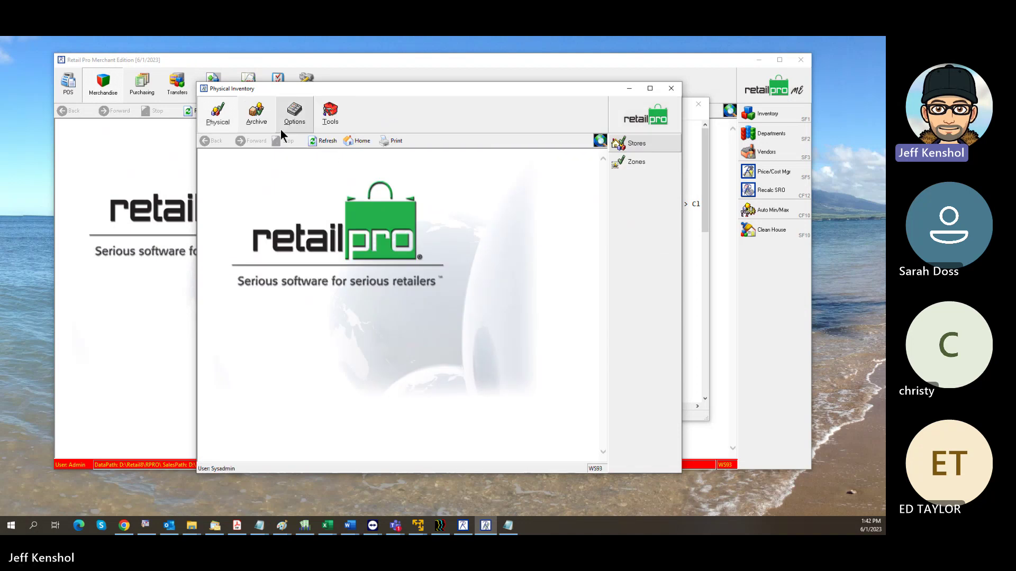
pyautogui.click(645, 144)
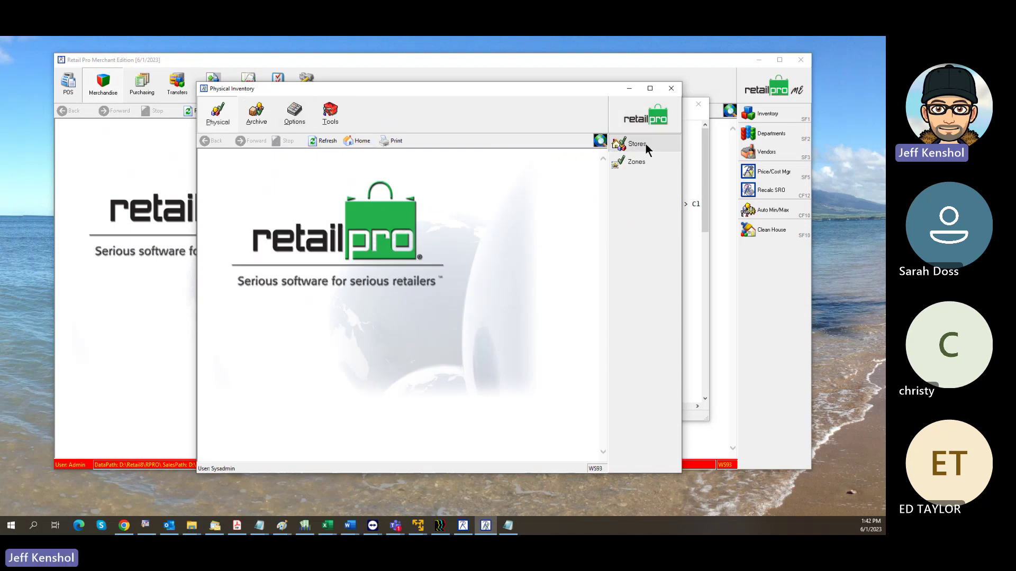
pyautogui.click(638, 143)
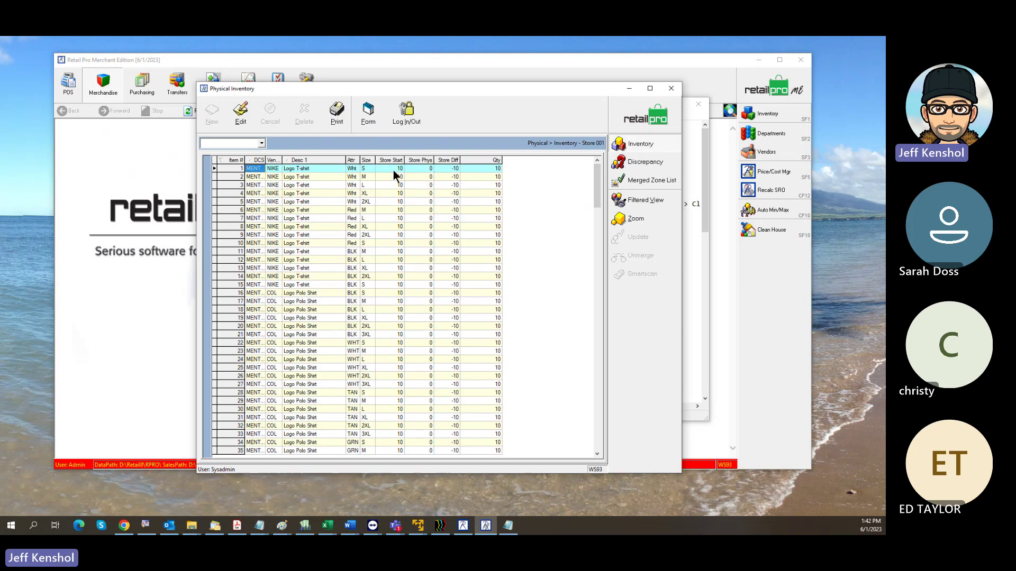
# - Examine the Store Start, Store Phys and Qty values of store 001's items down through item 62
pyautogui.click(395, 170)
pyautogui.click(394, 191)
pyautogui.click(391, 219)
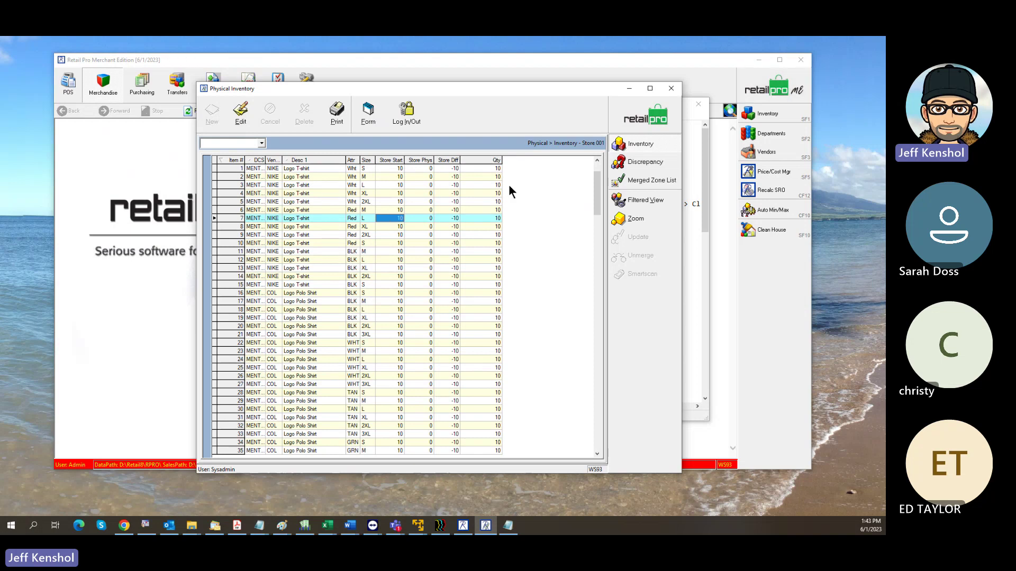
pyautogui.click(481, 185)
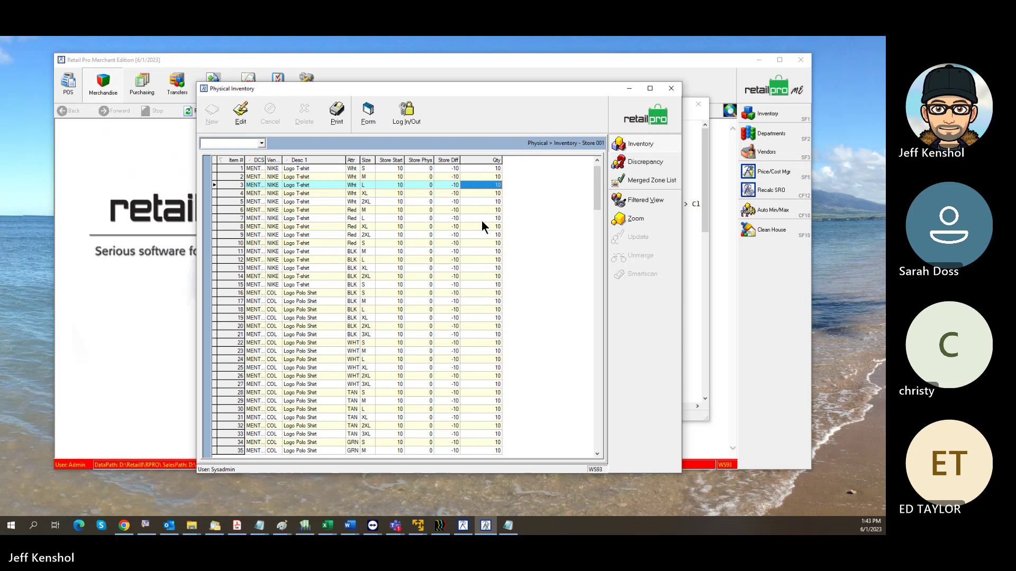
pyautogui.click(483, 235)
pyautogui.click(482, 292)
pyautogui.click(477, 309)
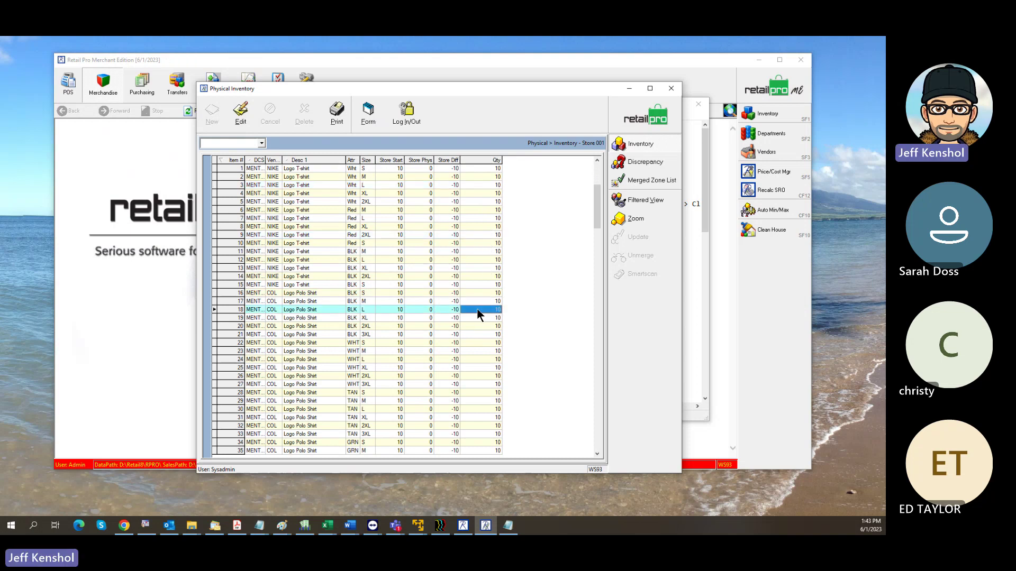
pyautogui.click(392, 236)
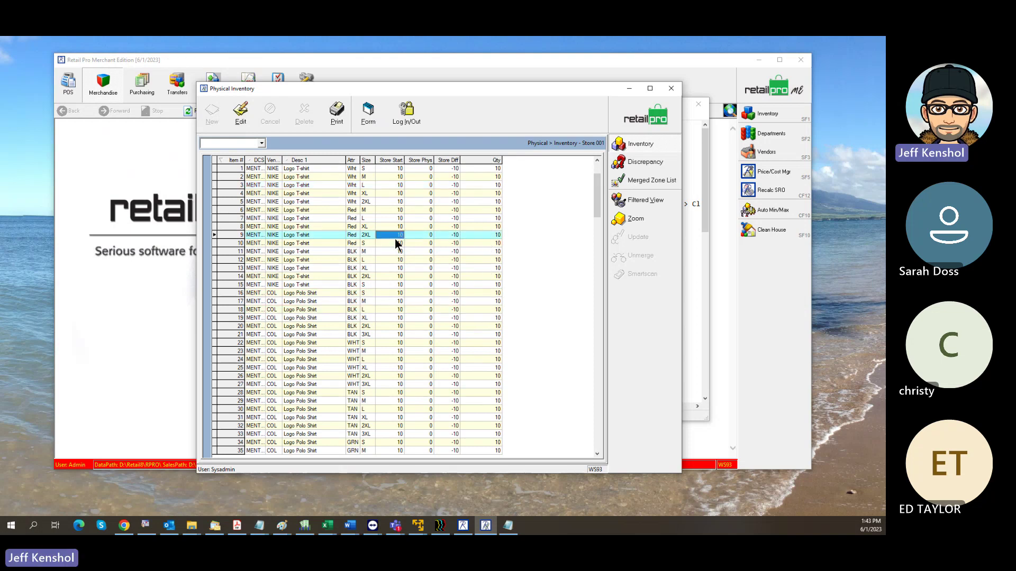
pyautogui.scroll(-20, 407, 249)
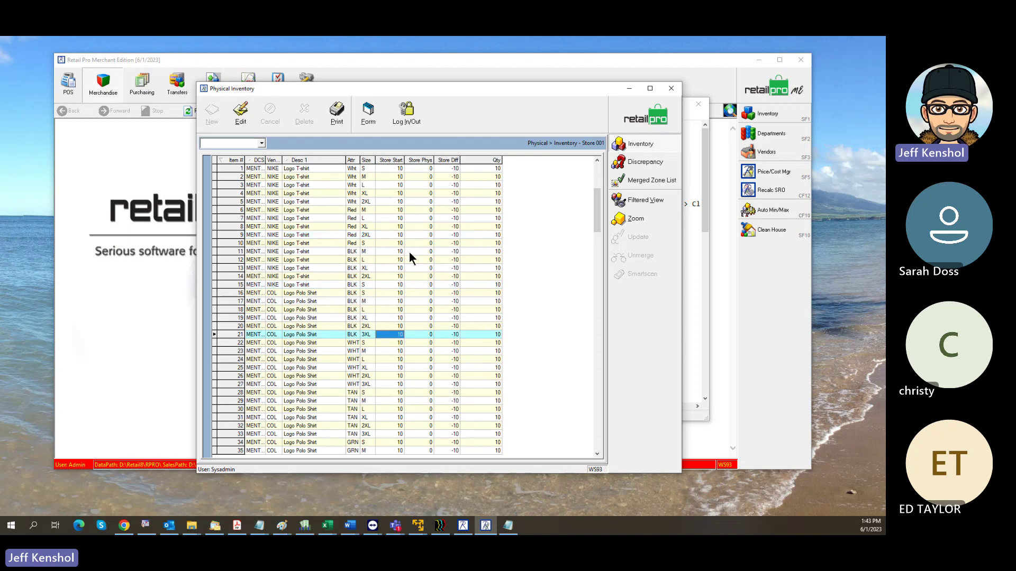
pyautogui.scroll(-20, 411, 248)
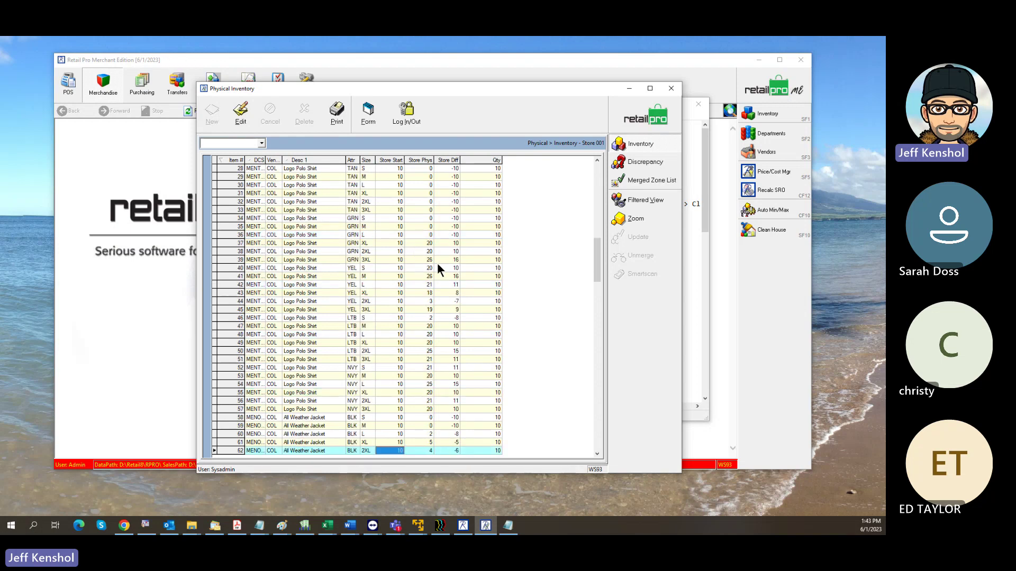
pyautogui.click(430, 260)
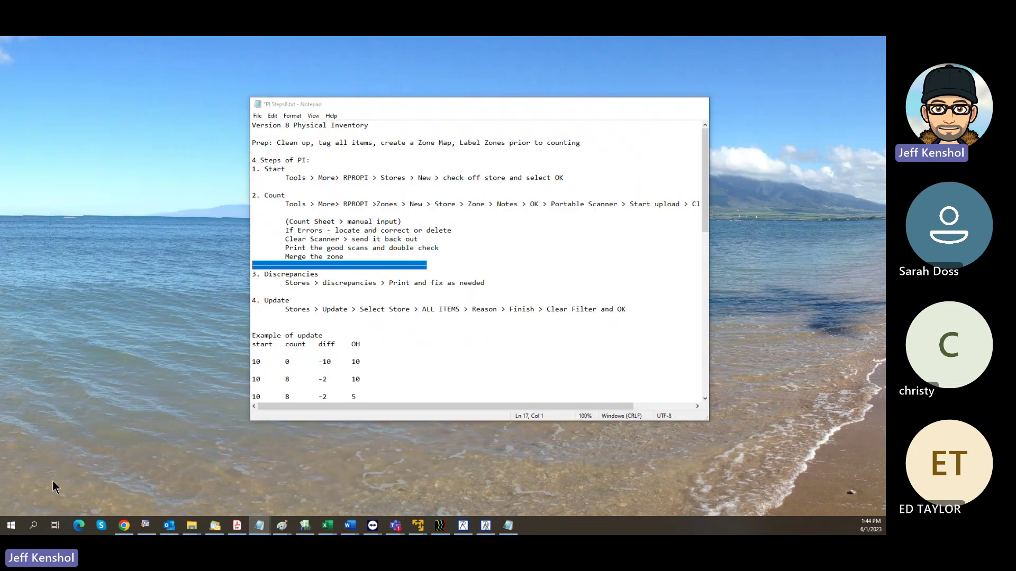
# - Switch to the Notepad notes and highlight the update example's column headings, first row, second row's diff and the new qty formula
pyautogui.click(54, 485)
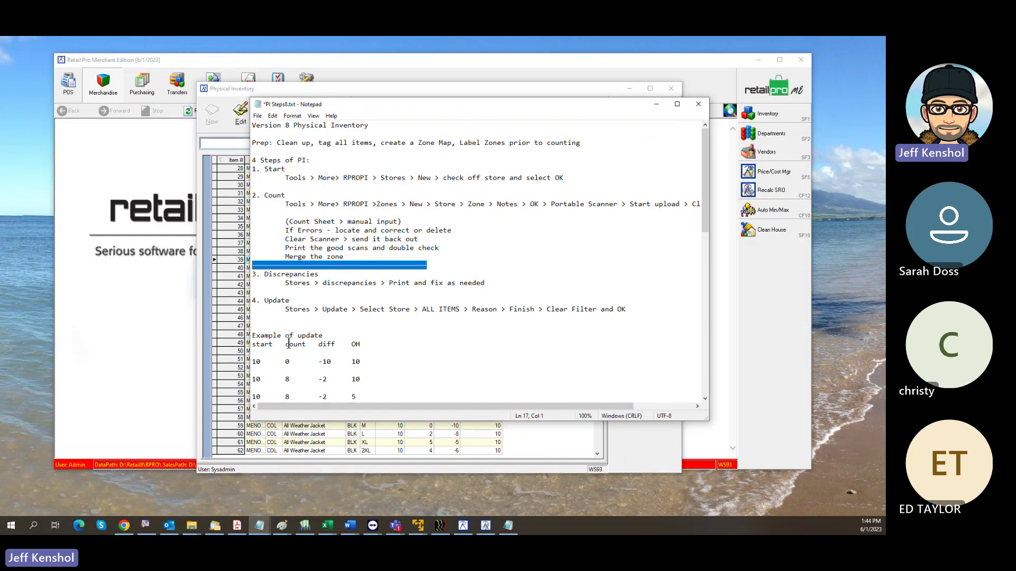
pyautogui.moveTo(252, 345); pyautogui.dragTo(376, 345)
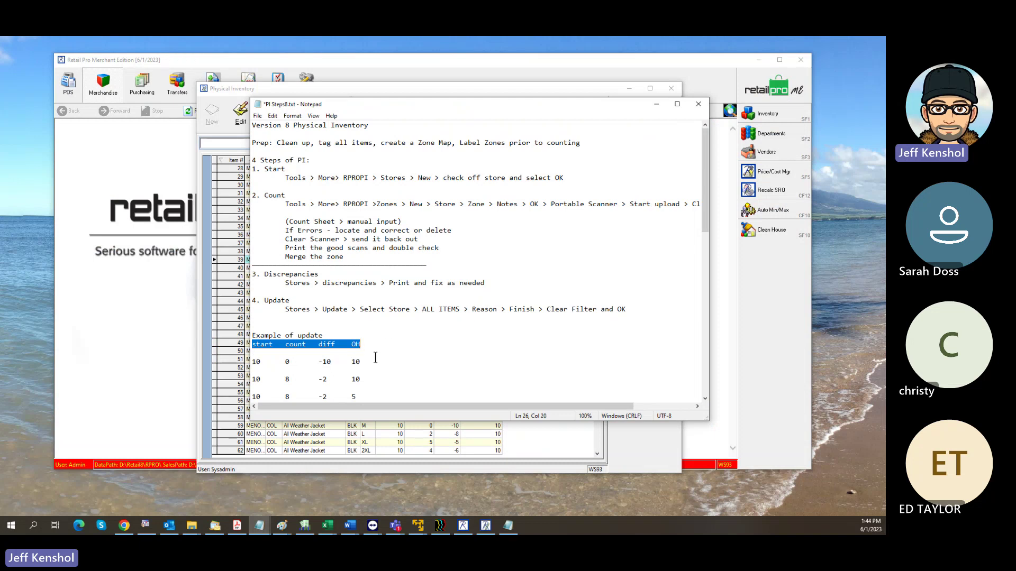
pyautogui.moveTo(371, 364); pyautogui.dragTo(234, 363)
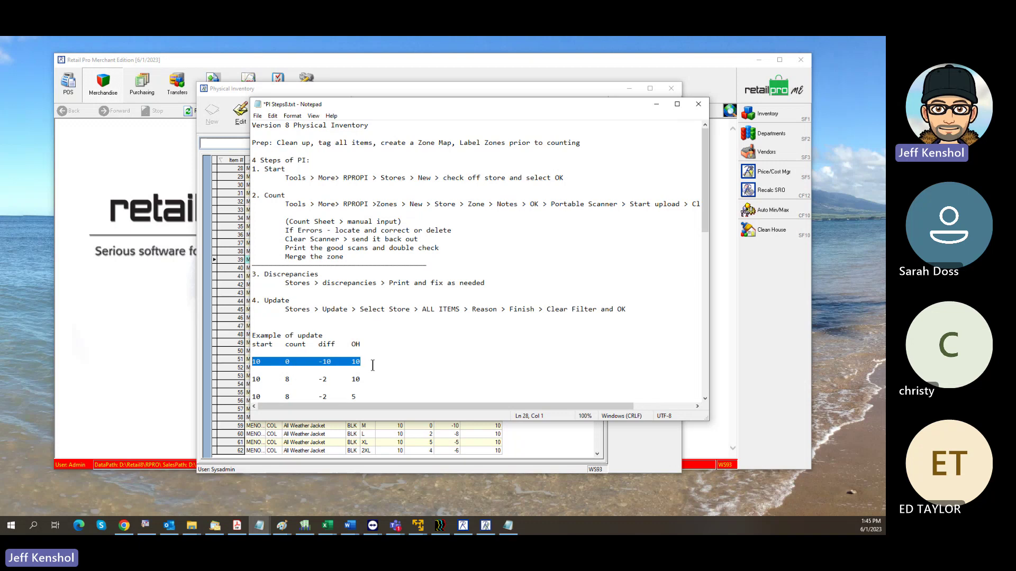
pyautogui.moveTo(291, 379); pyautogui.dragTo(320, 380)
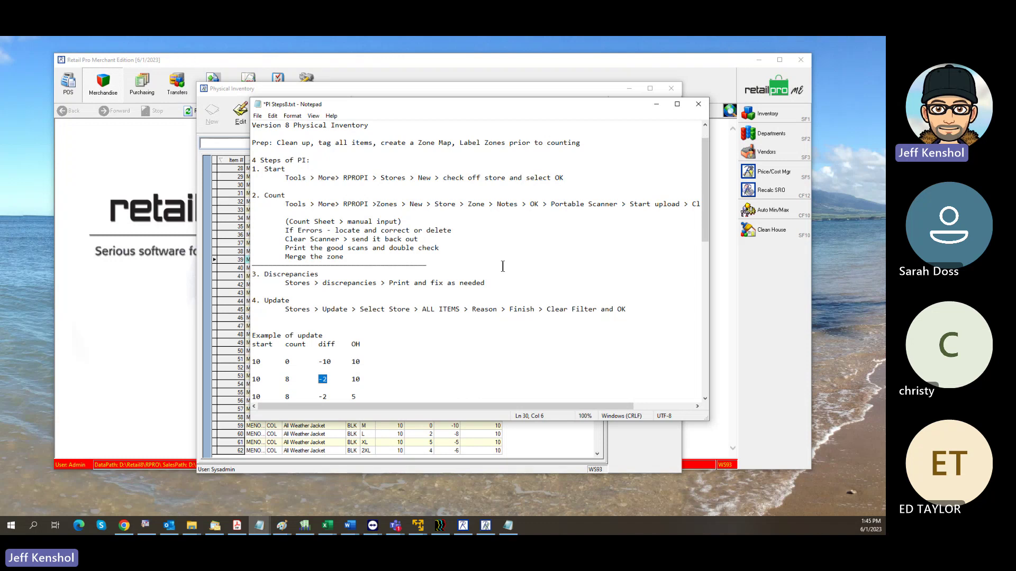
pyautogui.scroll(-1, 501, 267)
pyautogui.moveTo(362, 388); pyautogui.dragTo(233, 388)
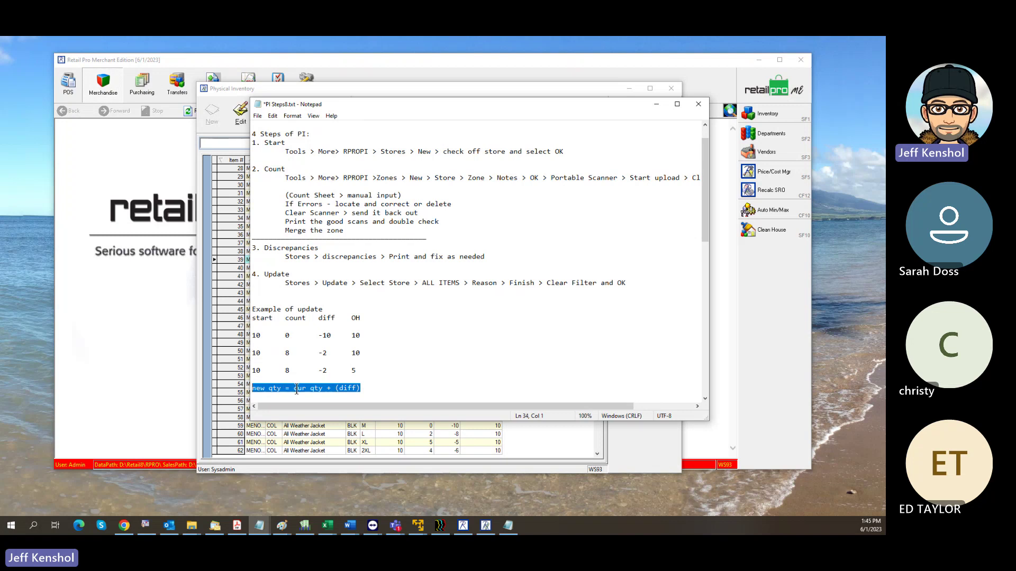
pyautogui.moveTo(296, 390); pyautogui.dragTo(328, 390)
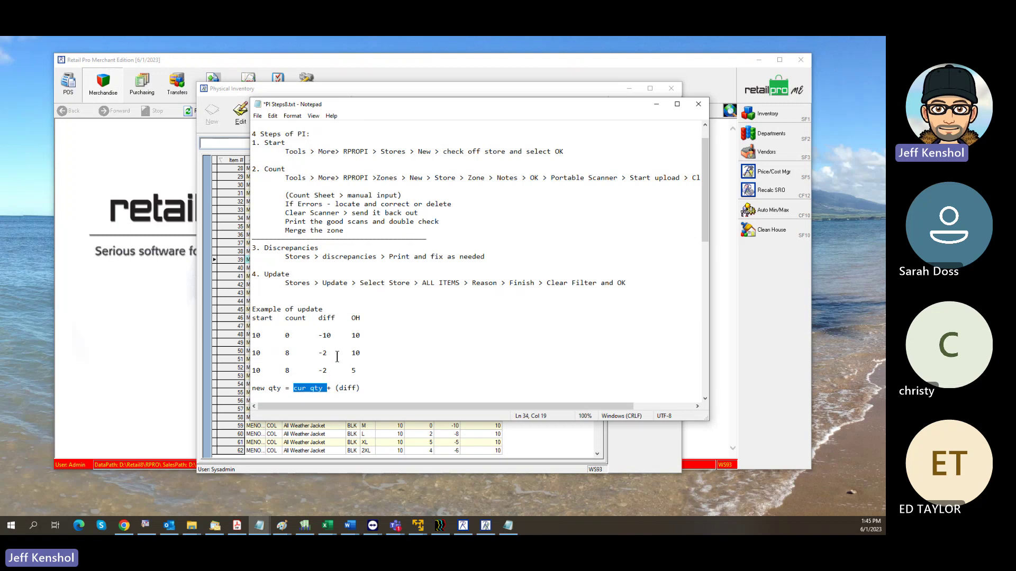
# - Highlight the count, diff and OH values in the second and third update example rows, ending with the whole second row
pyautogui.moveTo(292, 355); pyautogui.dragTo(282, 355)
pyautogui.moveTo(364, 352); pyautogui.dragTo(317, 355)
pyautogui.scroll(-1, 496, 350)
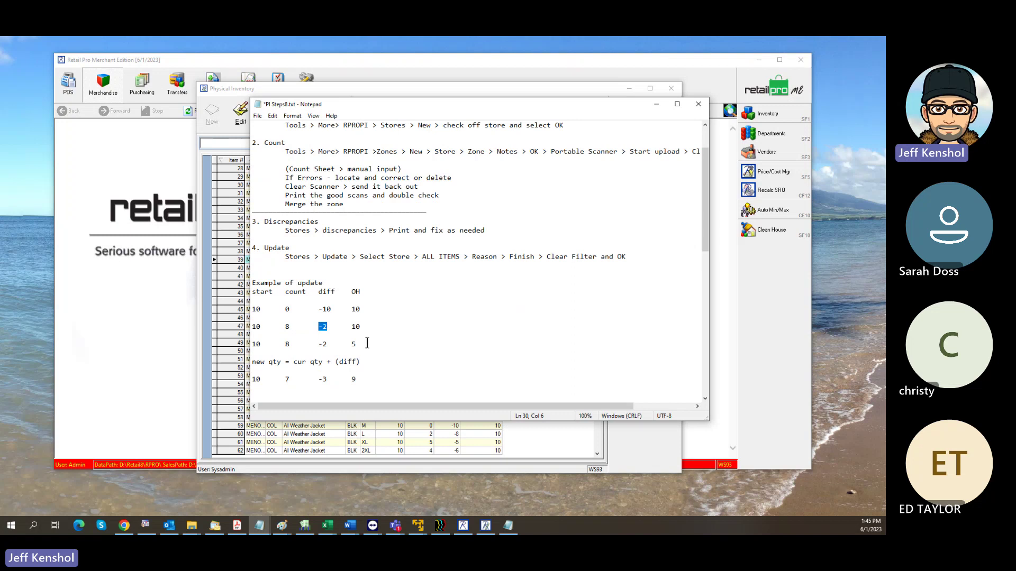
pyautogui.scroll(1, 370, 346)
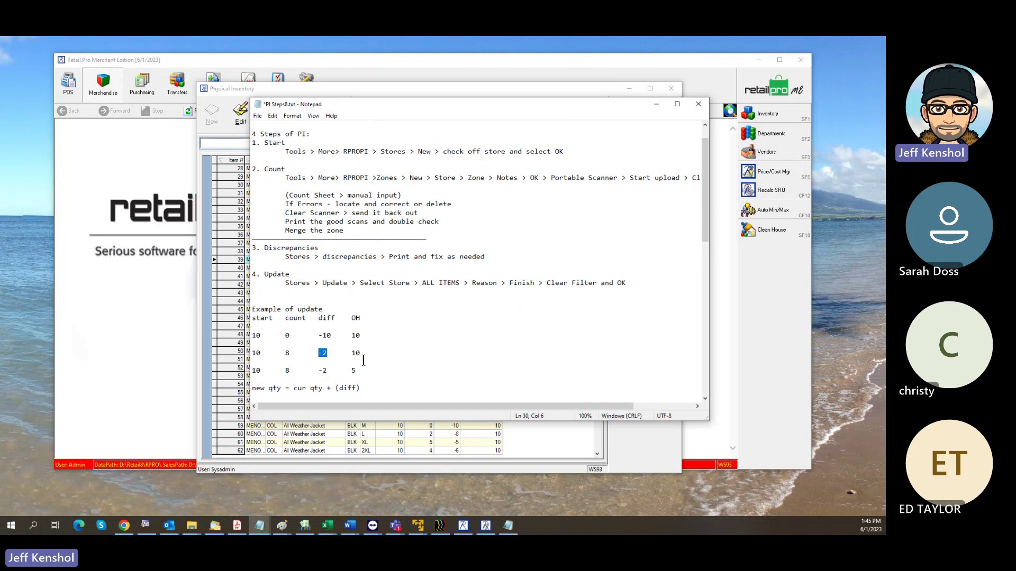
pyautogui.doubleClick(362, 354)
pyautogui.doubleClick(354, 370)
pyautogui.click(369, 365)
pyautogui.moveTo(328, 370); pyautogui.dragTo(318, 370)
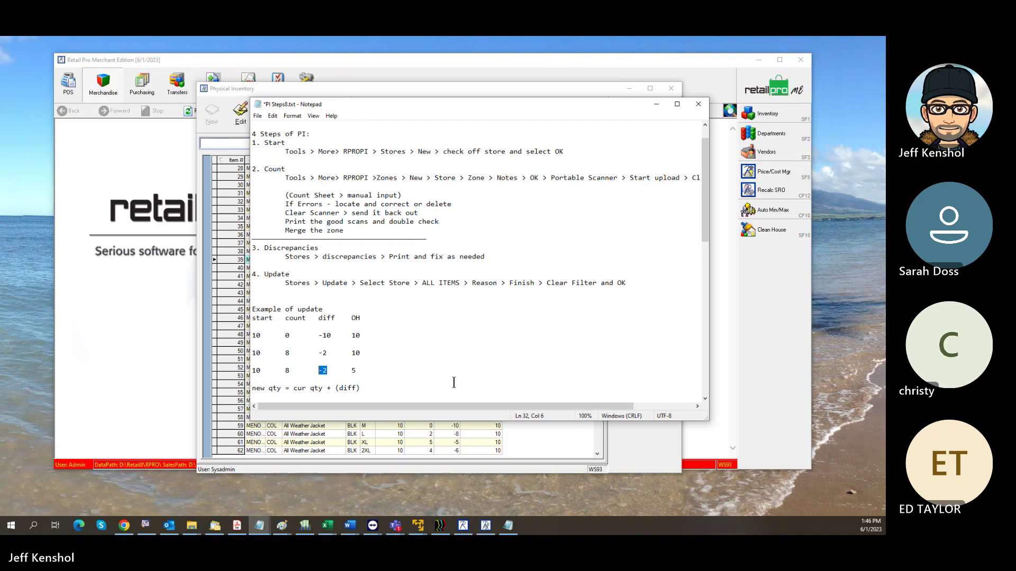
pyautogui.moveTo(365, 353); pyautogui.dragTo(248, 353)
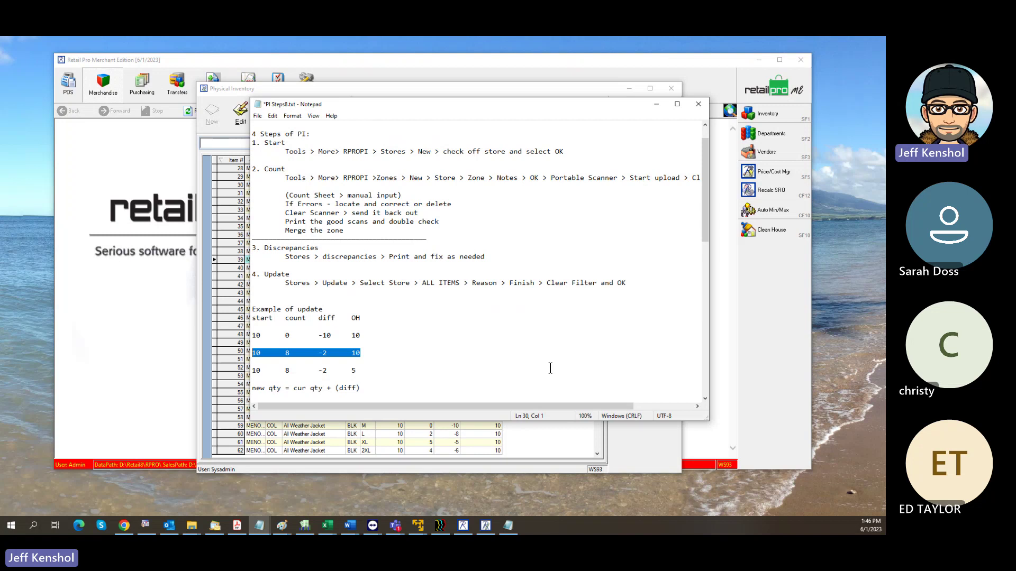
# - Highlight the OH, count and diff values in the example row below the new qty formula
pyautogui.scroll(-1, 512, 352)
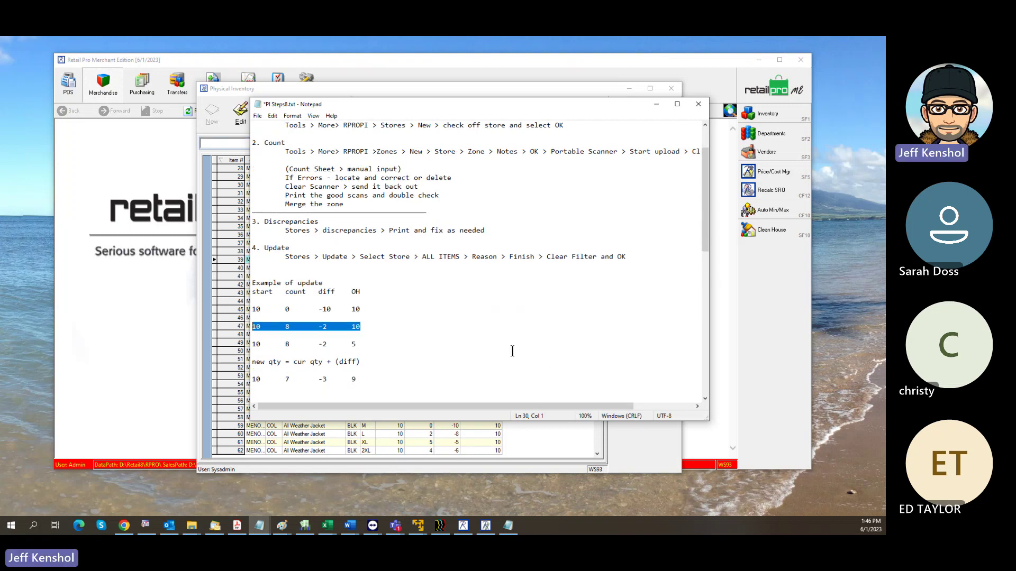
pyautogui.moveTo(360, 378); pyautogui.dragTo(353, 381)
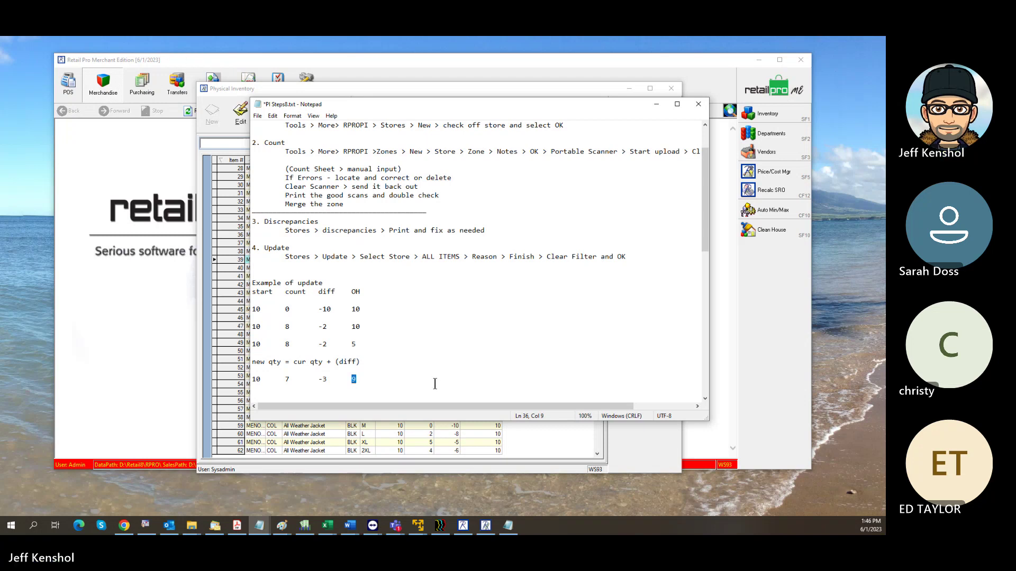
pyautogui.moveTo(289, 380); pyautogui.dragTo(286, 382)
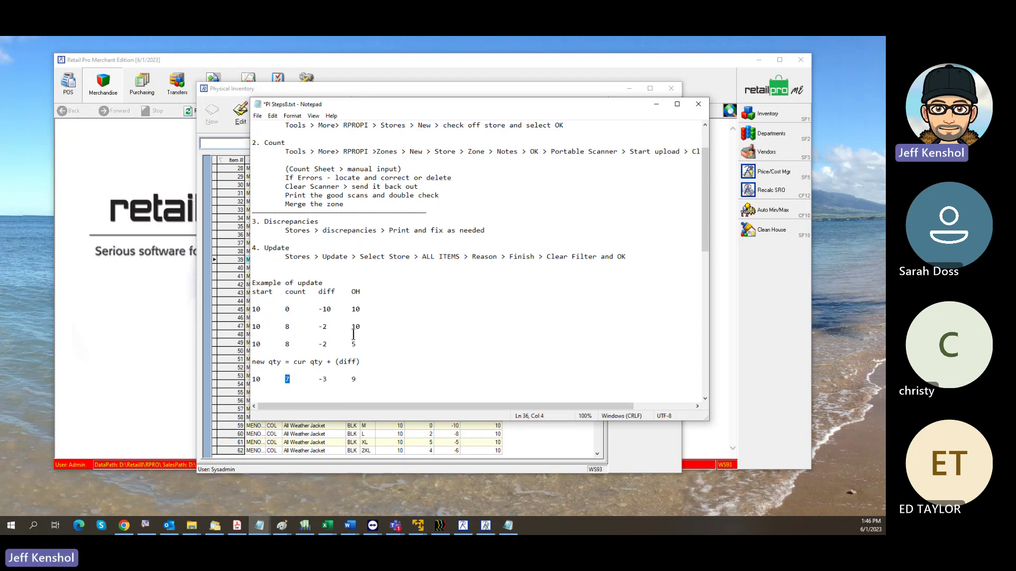
pyautogui.moveTo(329, 380); pyautogui.dragTo(318, 380)
pyautogui.moveTo(357, 380); pyautogui.dragTo(317, 380)
# - Move the notes window aside, switch to Physical Inventory and open the Discrepancy list for store 001 from the stores list
pyautogui.click(483, 232)
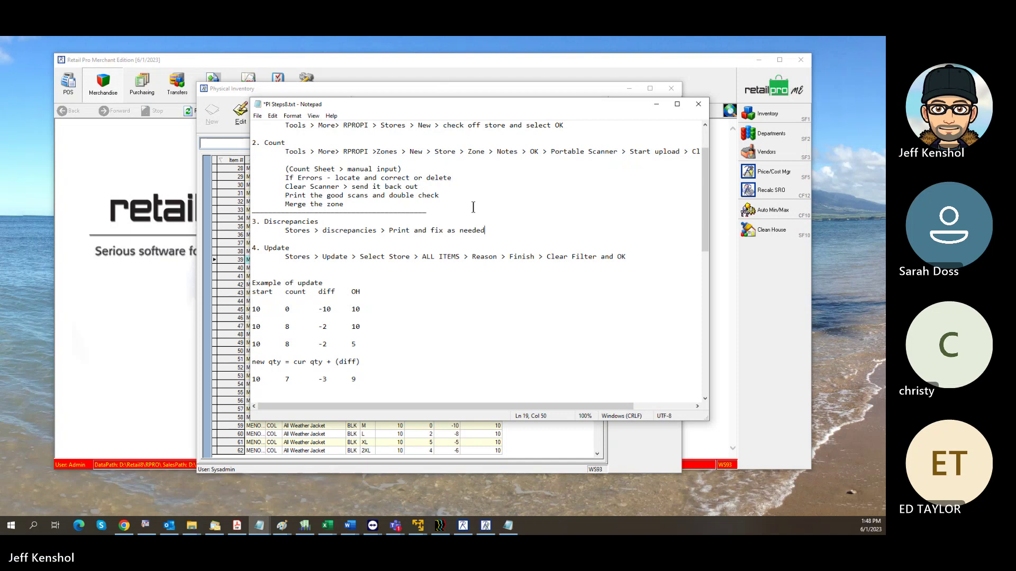
pyautogui.moveTo(452, 102); pyautogui.dragTo(271, 100)
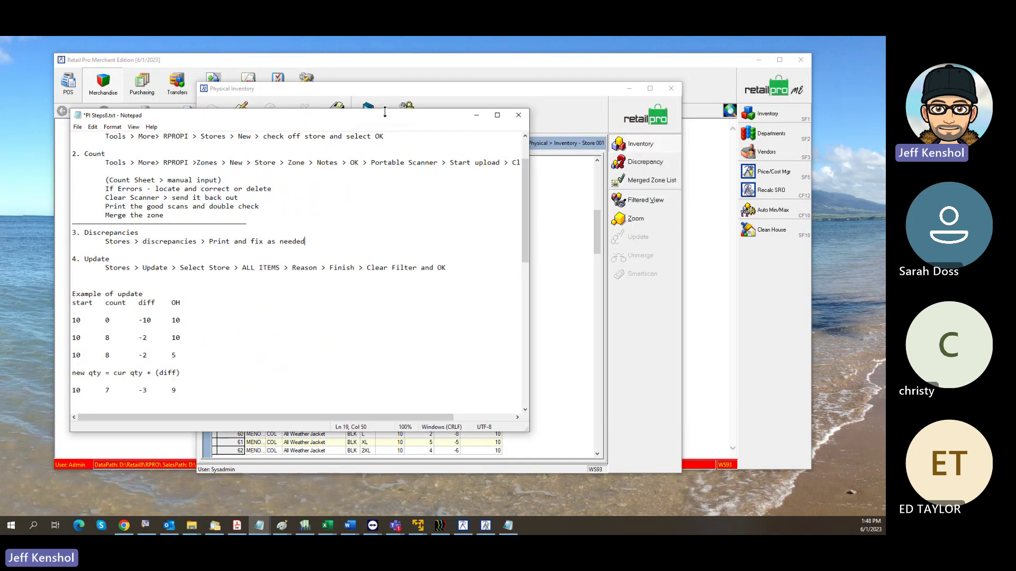
pyautogui.click(426, 88)
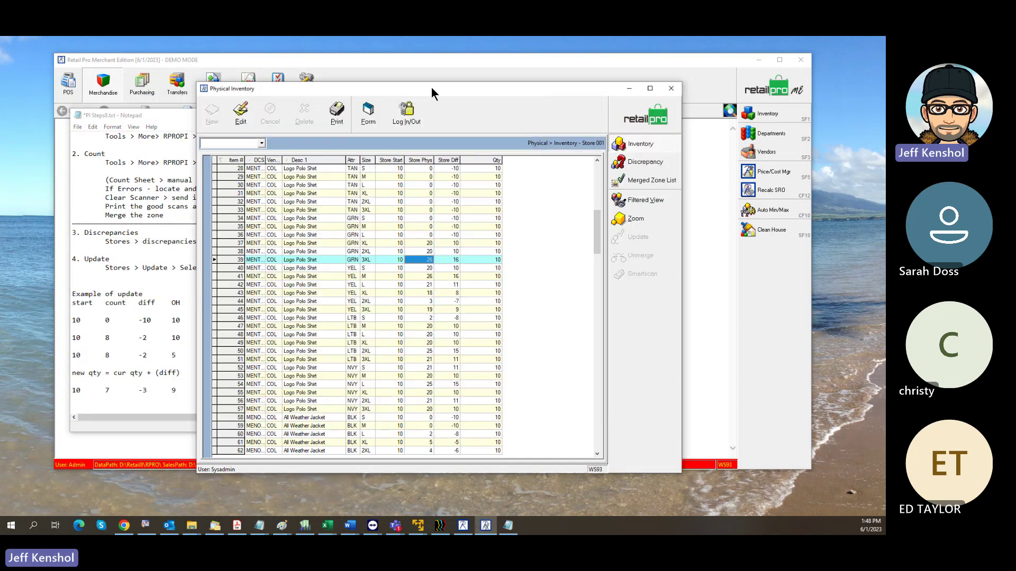
pyautogui.click(614, 117)
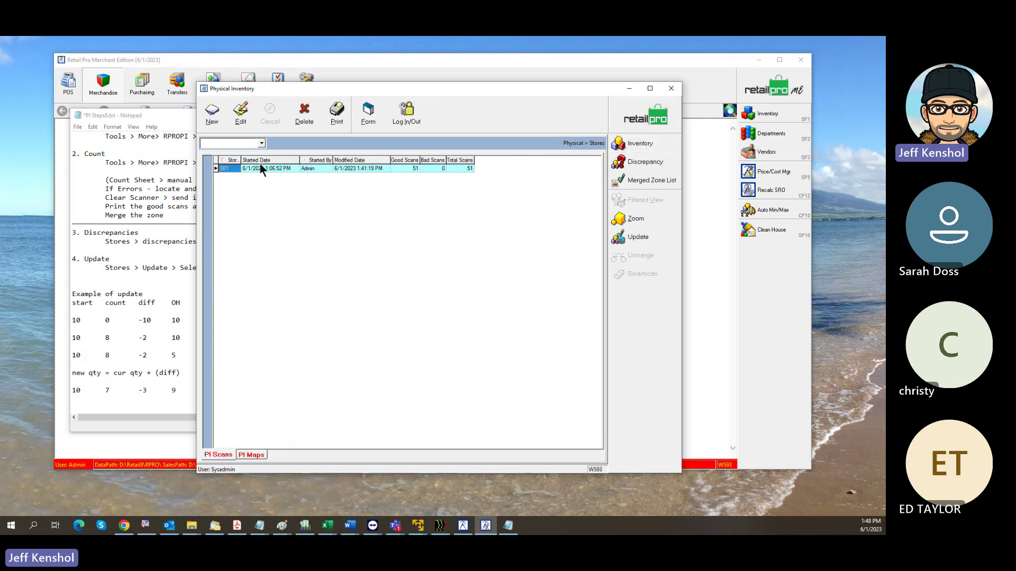
pyautogui.click(645, 162)
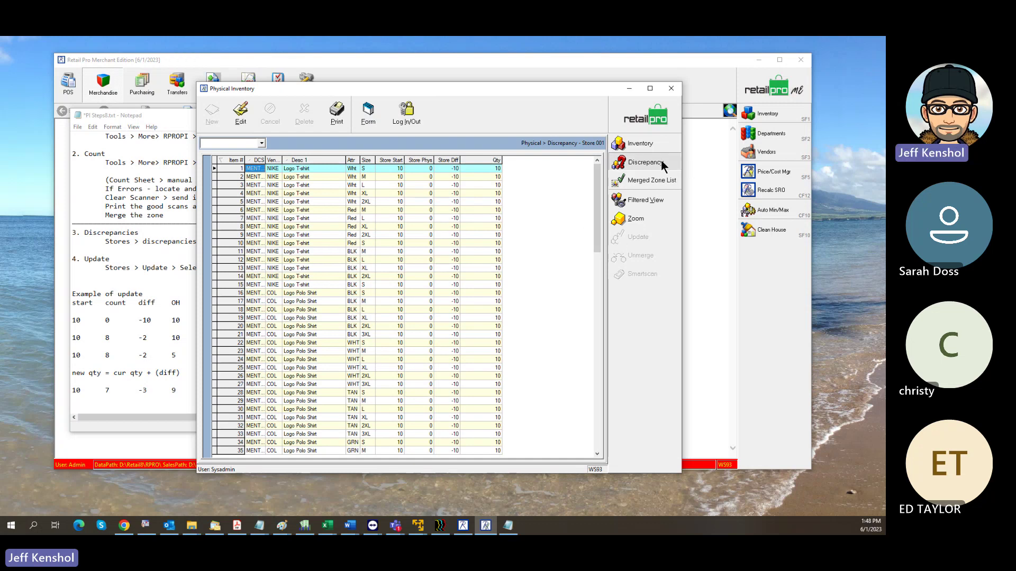
# - Display store 001's inventory again and examine the Store Phys counts from item 57 up to item 32
pyautogui.click(641, 145)
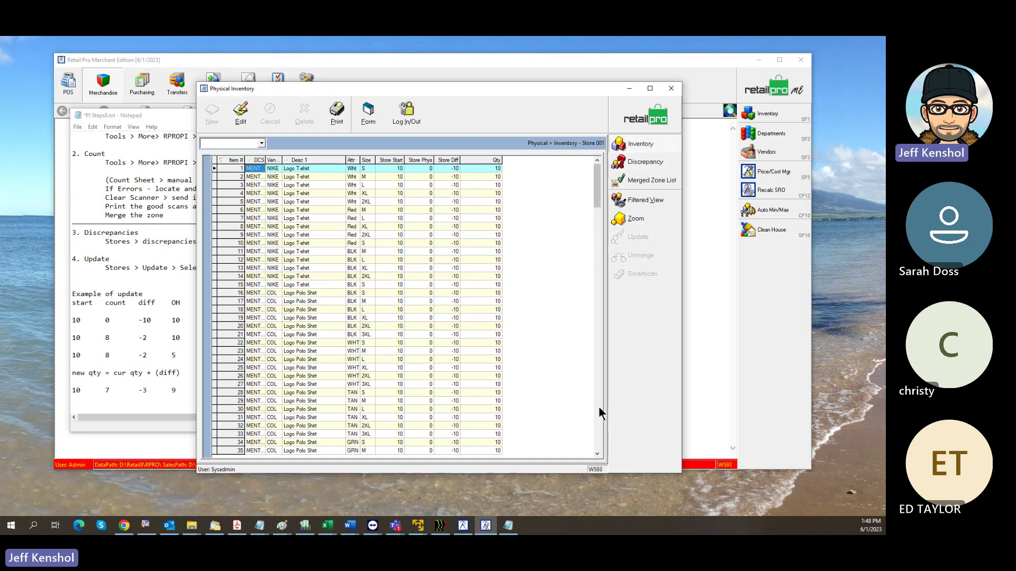
pyautogui.click(596, 423)
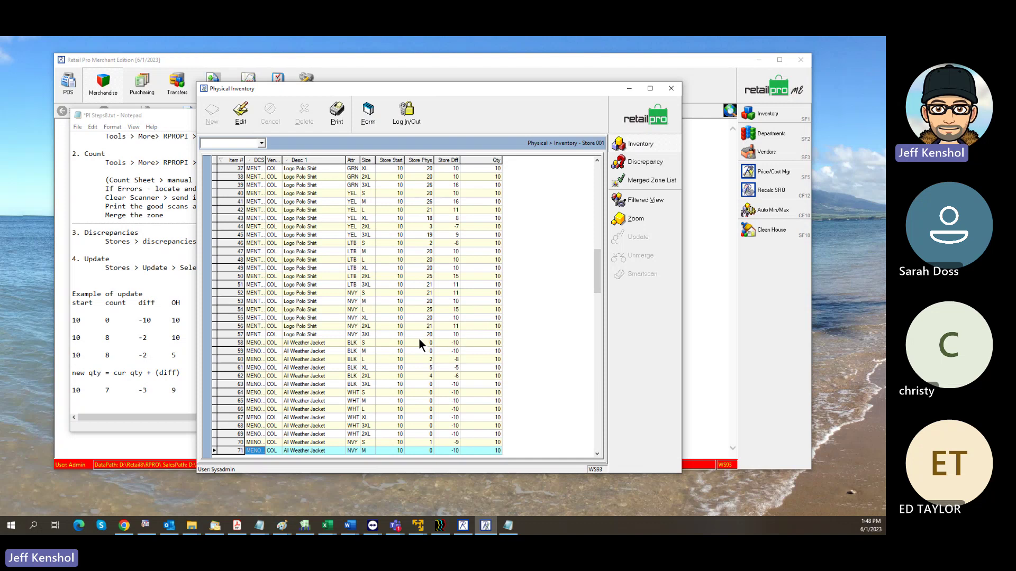
pyautogui.click(396, 334)
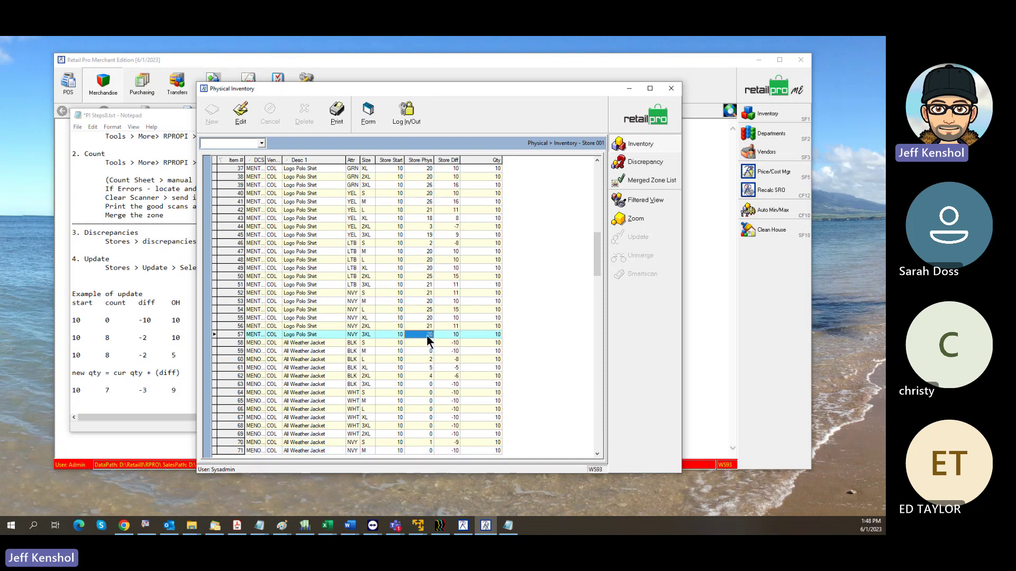
pyautogui.click(429, 334)
pyautogui.press('Up')
pyautogui.press('Up')
pyautogui.press('Up')
pyautogui.press('Up')
pyautogui.press('Up')
pyautogui.press('Up')
pyautogui.press('Up')
pyautogui.press('Up')
pyautogui.press('Up')
pyautogui.press('Up')
pyautogui.press('Up')
pyautogui.press('Up')
pyautogui.press('Up')
pyautogui.press('Up')
pyautogui.press('Up')
pyautogui.press('Up')
pyautogui.press('Up')
pyautogui.press('Up')
pyautogui.press('Up')
pyautogui.press('Up')
pyautogui.press('Up')
pyautogui.press('Up')
pyautogui.press('Up')
pyautogui.press('Up')
pyautogui.press('Up')
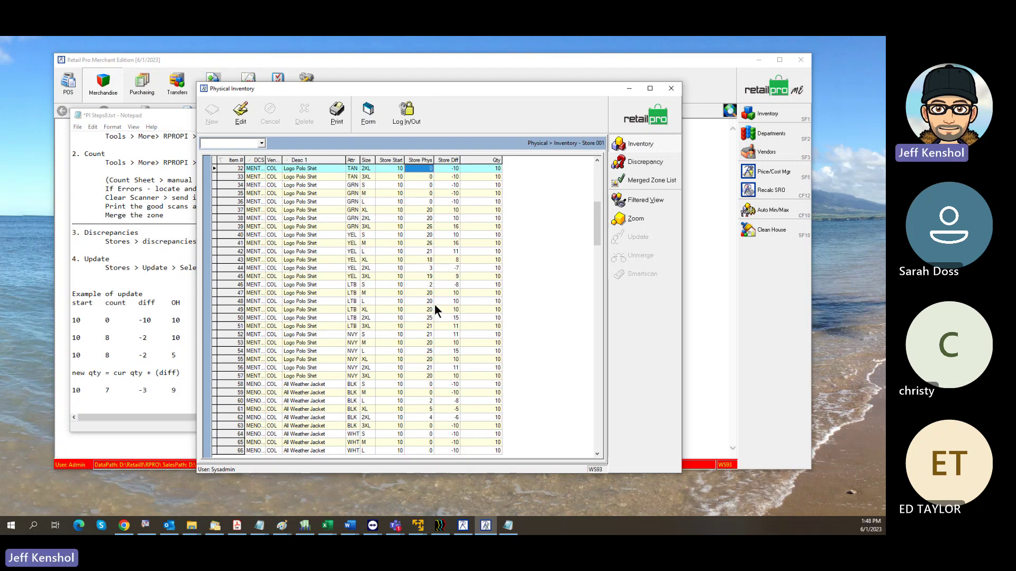
# - Set the Store Phys count of item 37, the green XL Logo Polo Shirt, to 10 in store 001's inventory
pyautogui.click(240, 112)
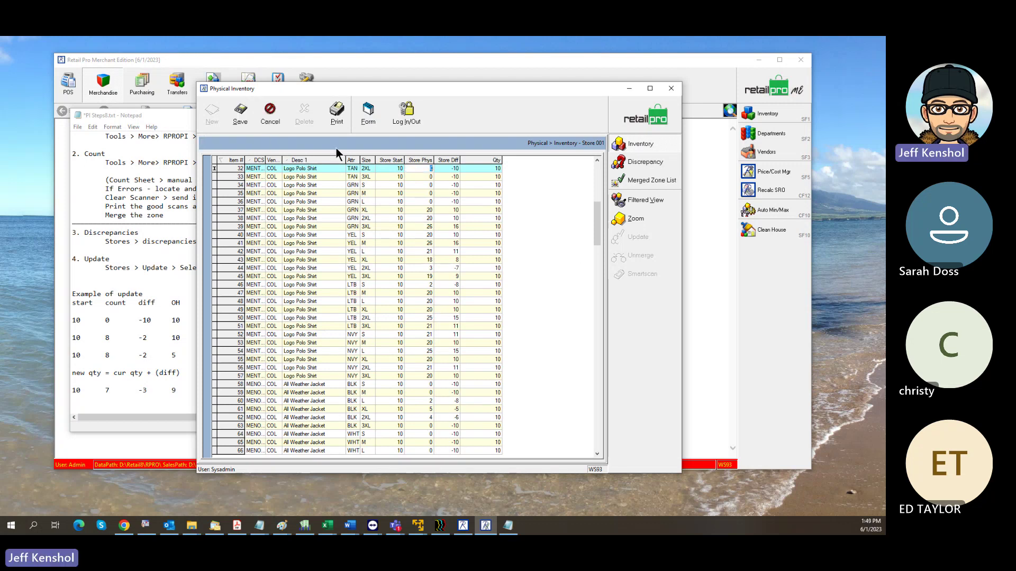
pyautogui.click(430, 210)
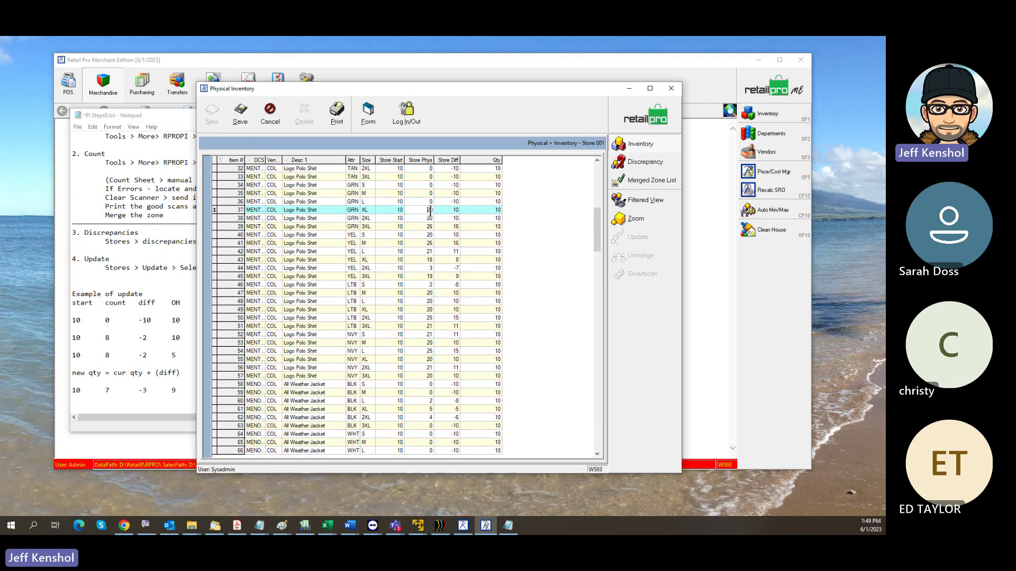
pyautogui.write('1')
pyautogui.press('Return')
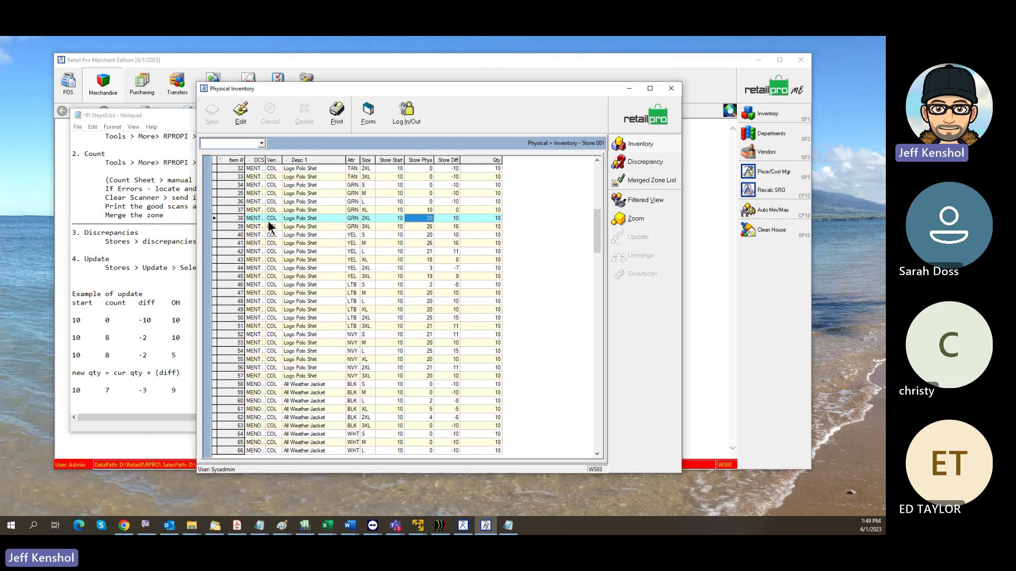
pyautogui.click(253, 219)
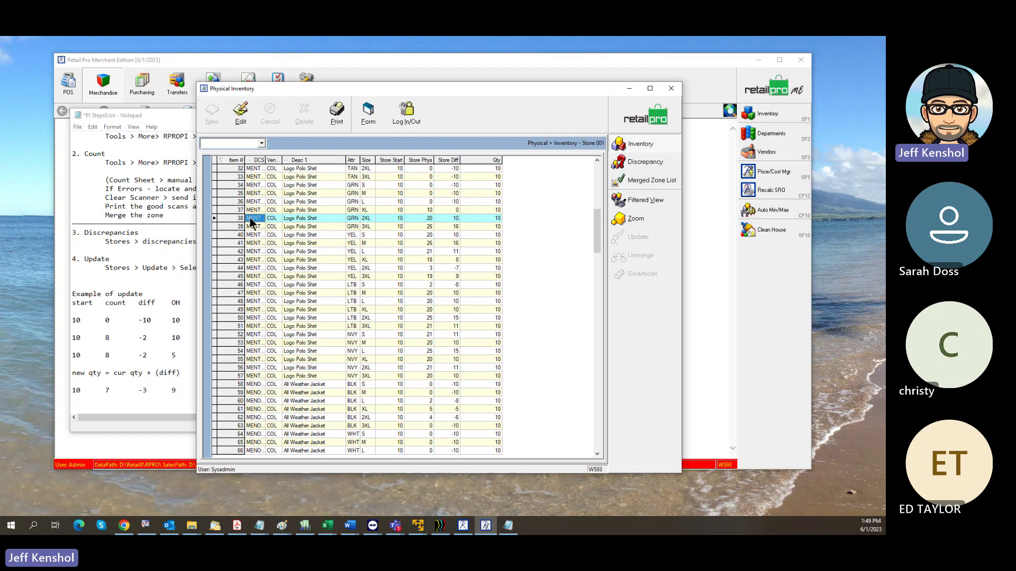
pyautogui.click(419, 218)
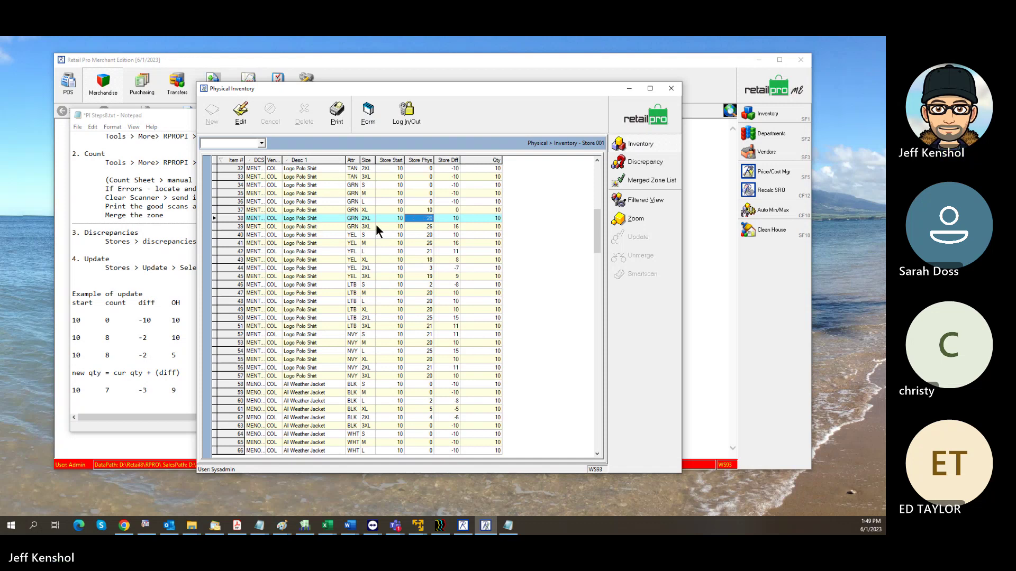
pyautogui.click(420, 211)
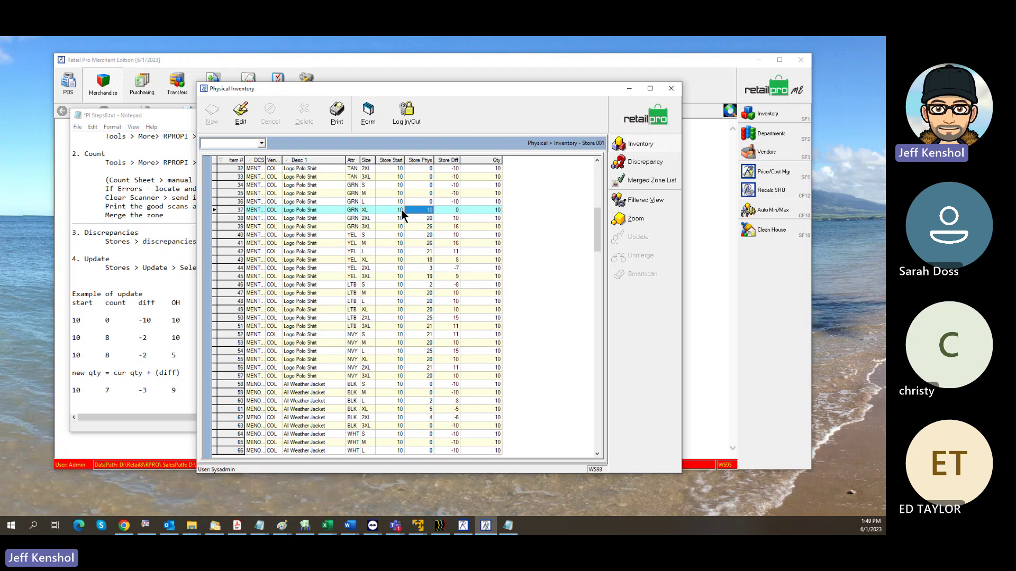
# - Display store 001's Discrepancy list and check the green Logo Polo Shirt rows for items 36 and 38
pyautogui.click(639, 167)
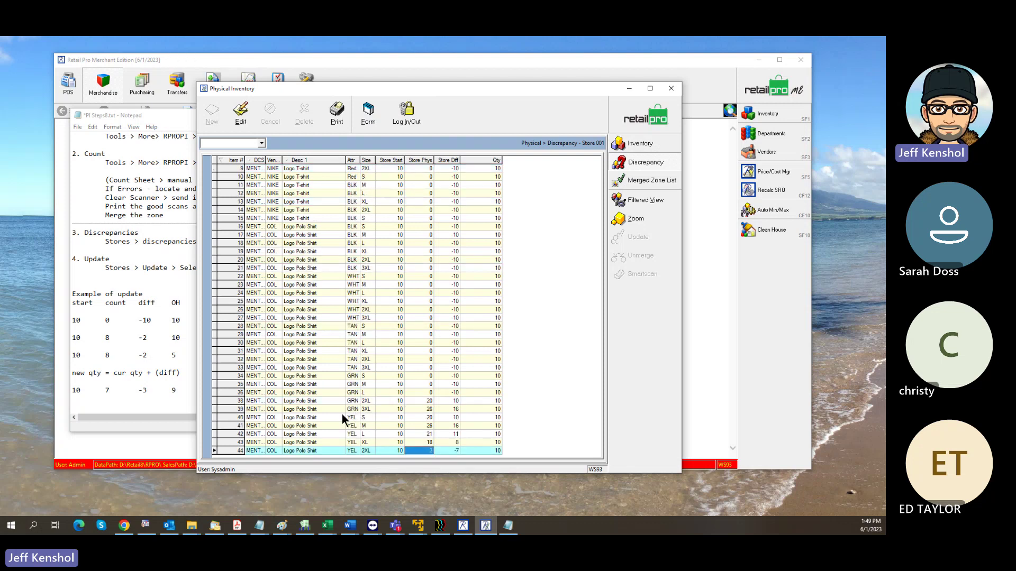
pyautogui.click(256, 392)
pyautogui.click(251, 400)
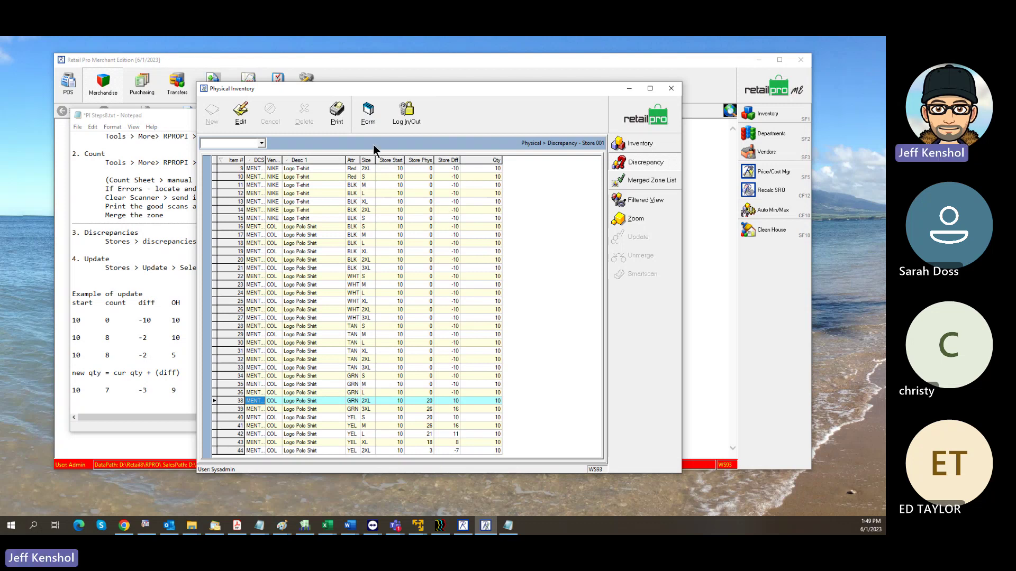
# - Open the print document choices for the discrepancy list and look through the BHD Store and BHD PIStores reports
pyautogui.click(338, 119)
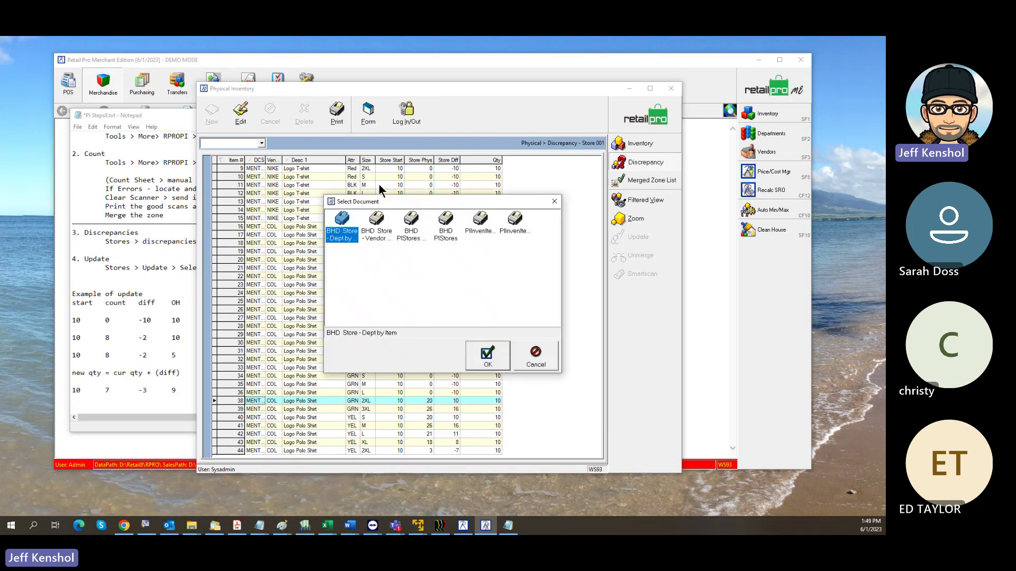
pyautogui.click(369, 237)
pyautogui.click(340, 237)
pyautogui.click(378, 238)
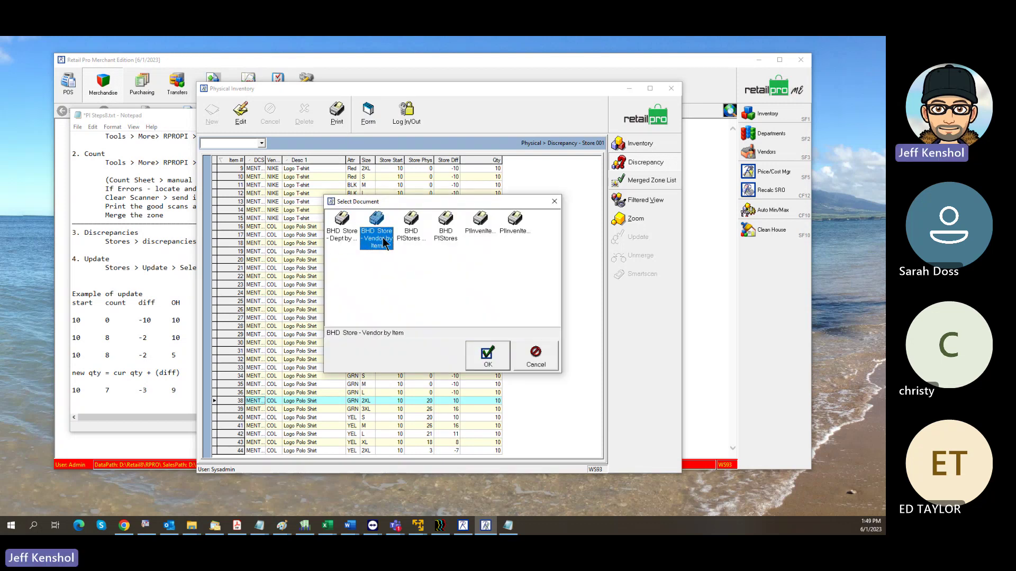
pyautogui.click(411, 239)
pyautogui.click(447, 238)
pyautogui.click(411, 240)
pyautogui.click(446, 238)
pyautogui.click(412, 239)
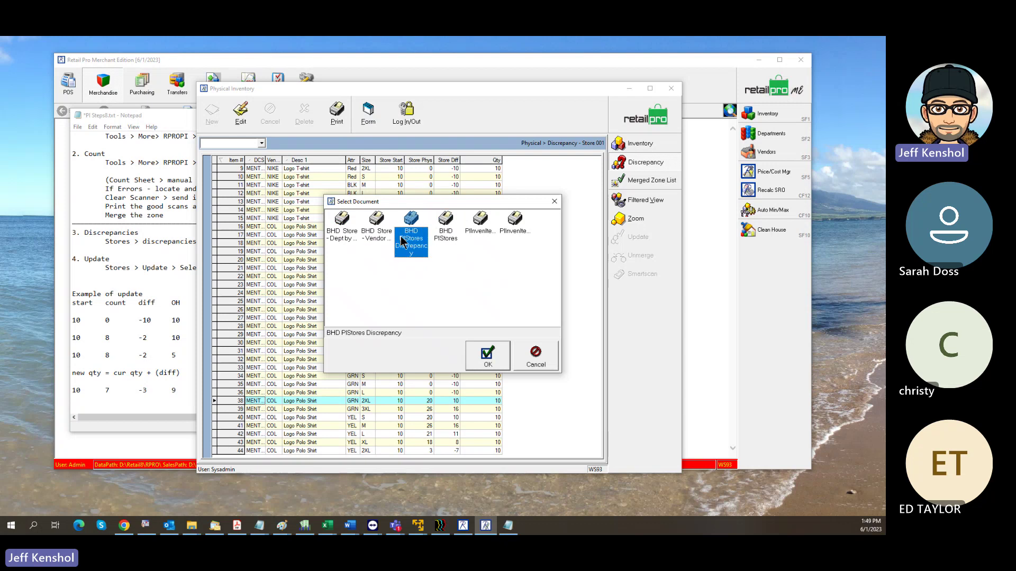
pyautogui.click(344, 239)
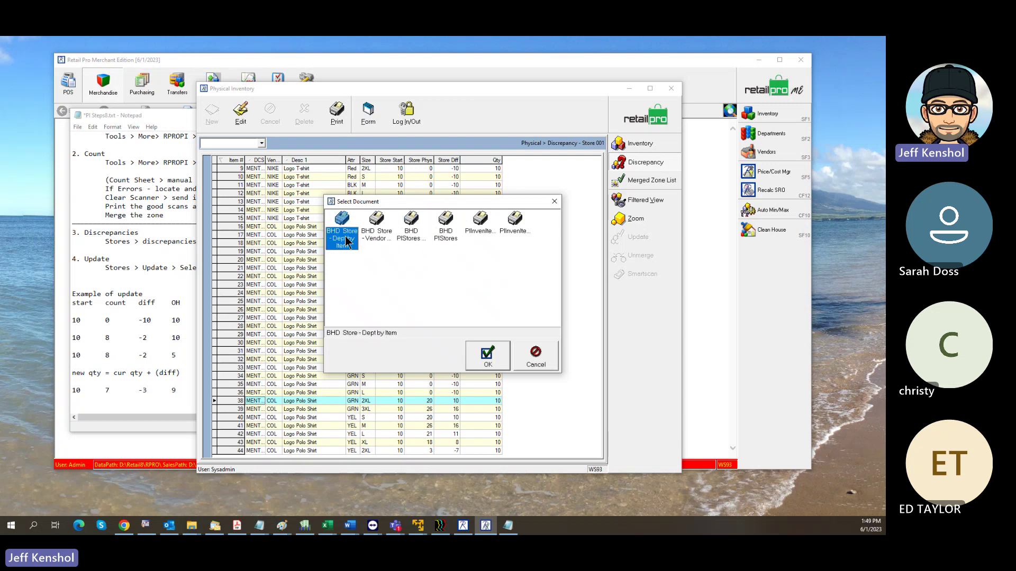
pyautogui.click(377, 238)
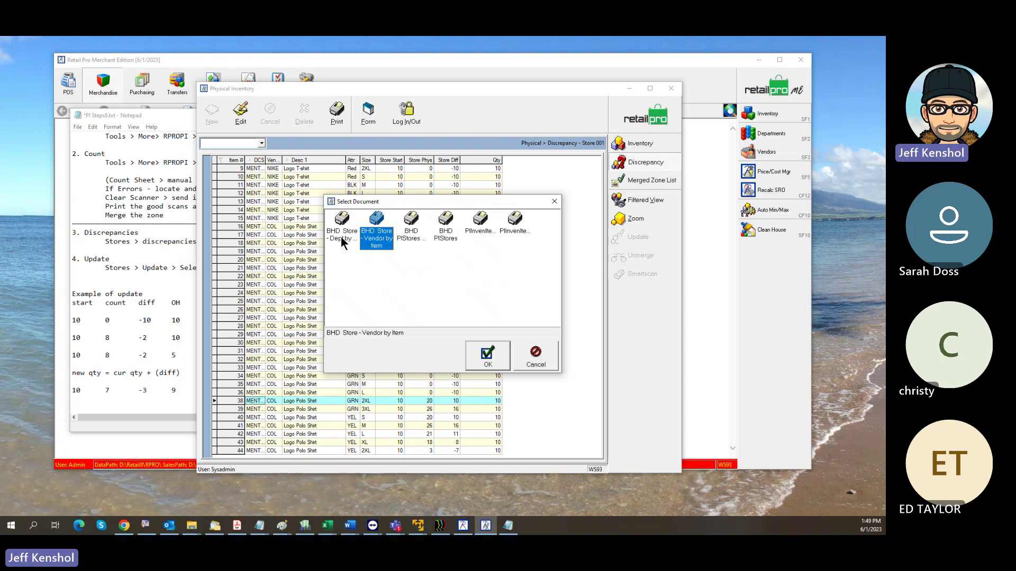
# - Preview the BHD Store - Dept by Item report, examine the totals on page 3, return to page 1 and close the preview
pyautogui.click(344, 238)
pyautogui.click(498, 361)
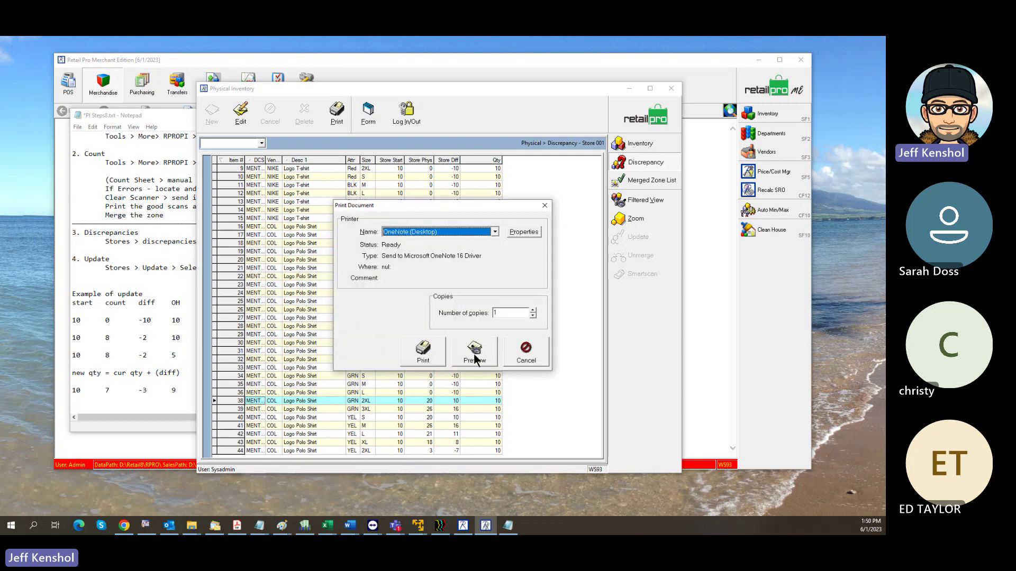
pyautogui.click(474, 354)
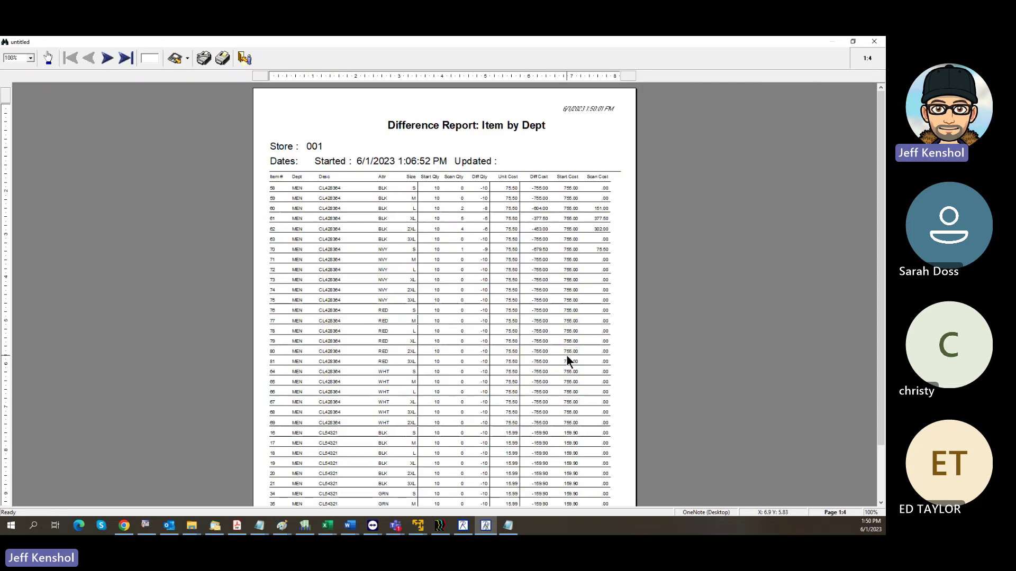
pyautogui.click(108, 59)
pyautogui.click(108, 58)
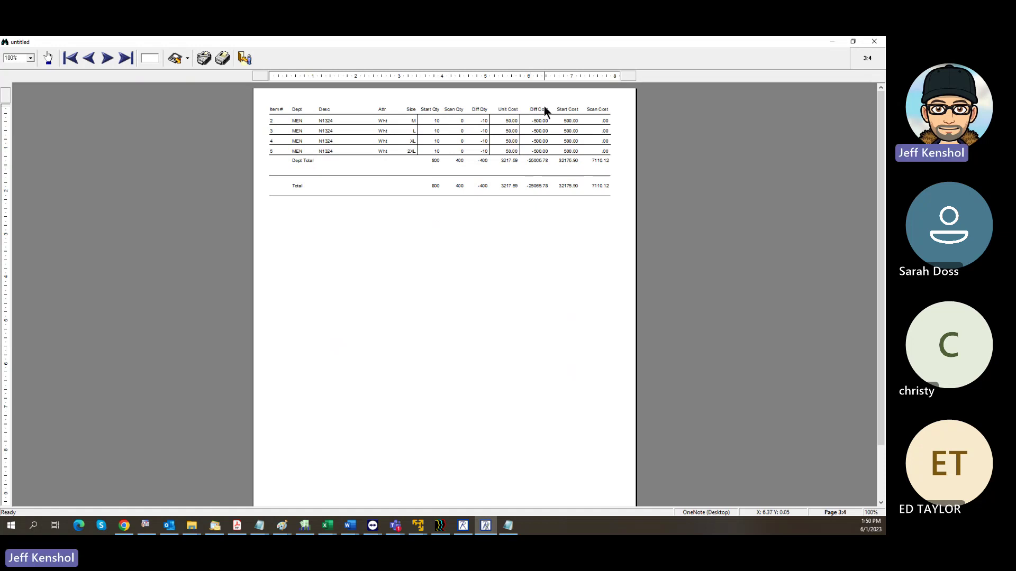
pyautogui.click(69, 59)
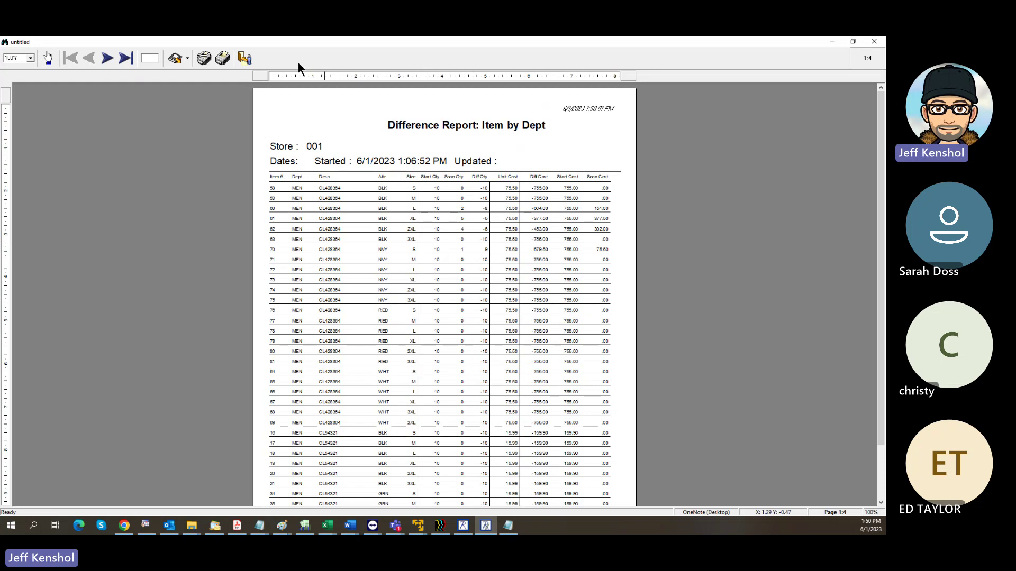
pyautogui.click(245, 60)
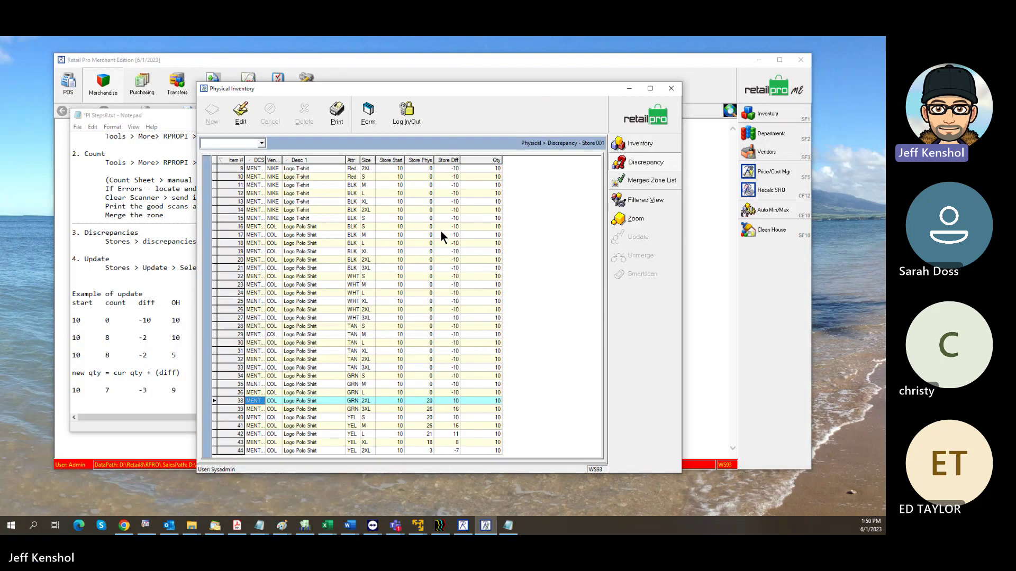
# - Set the Store Phys count of item 19, the black XL Logo Polo Shirt, to 5 in the discrepancy list
pyautogui.click(427, 252)
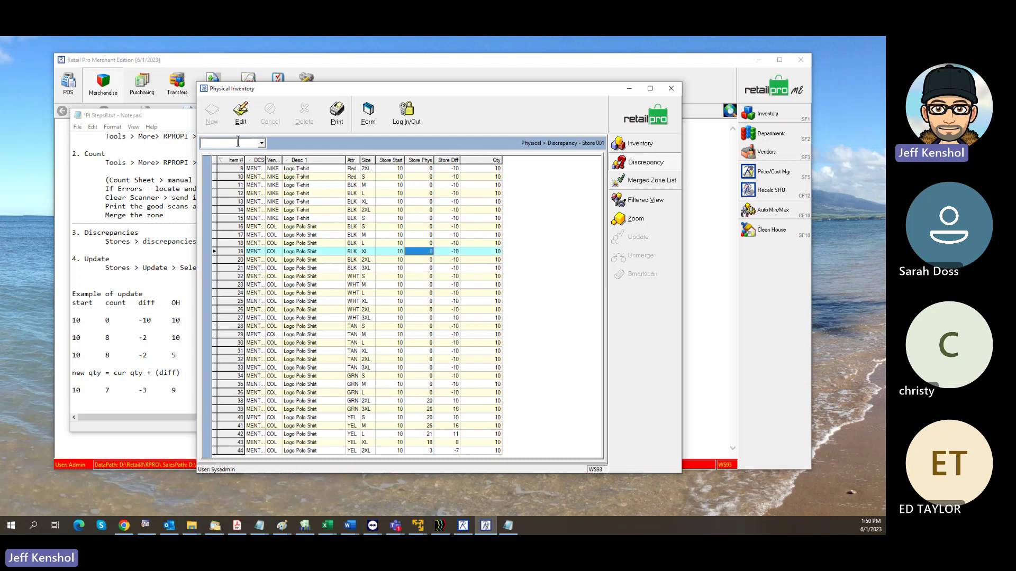
pyautogui.click(240, 112)
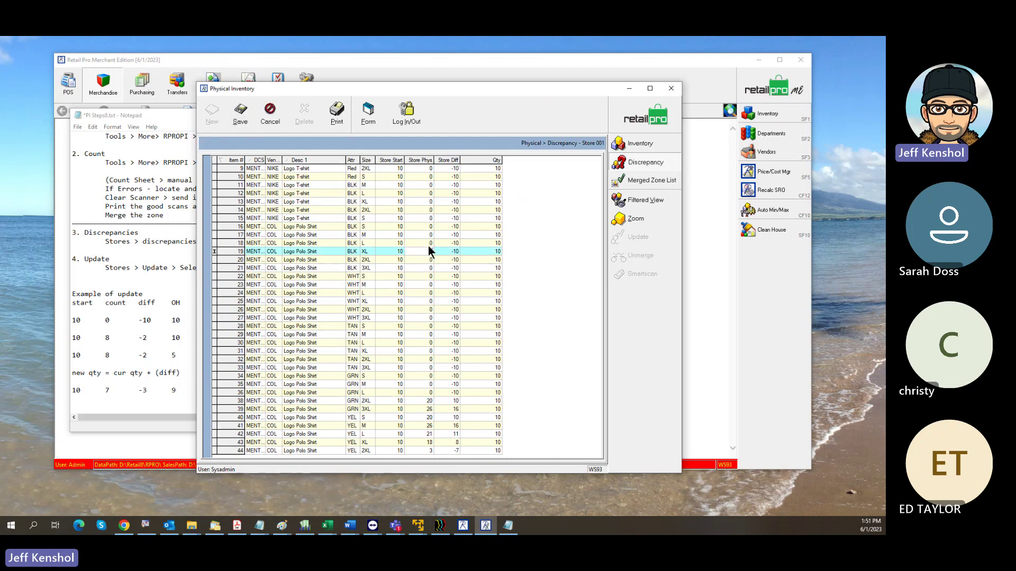
pyautogui.press('Return')
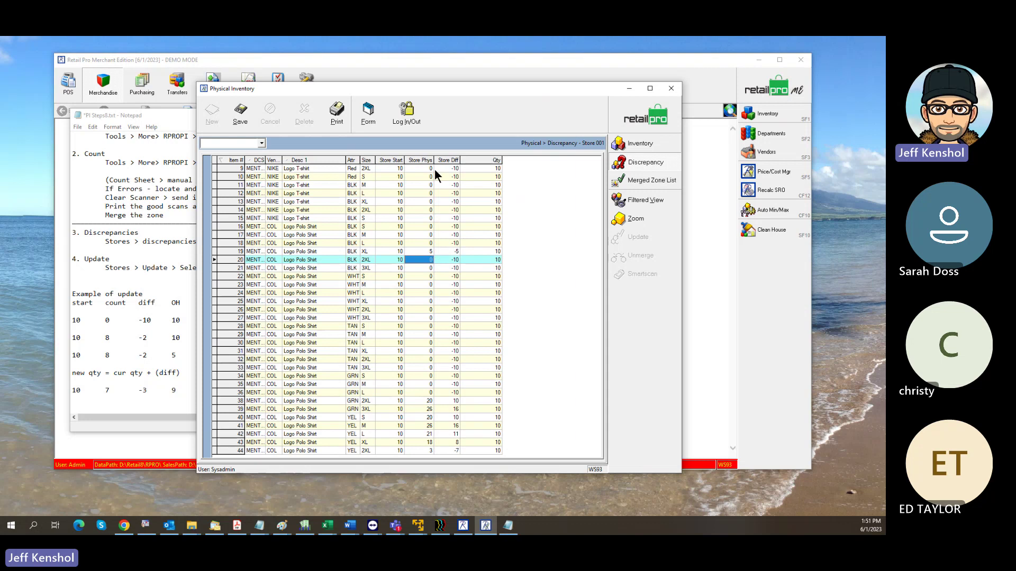
# - Set the Store Phys count of item 15, the black size S Logo T-shirt, to 5 and save the discrepancy list changes
pyautogui.click(417, 219)
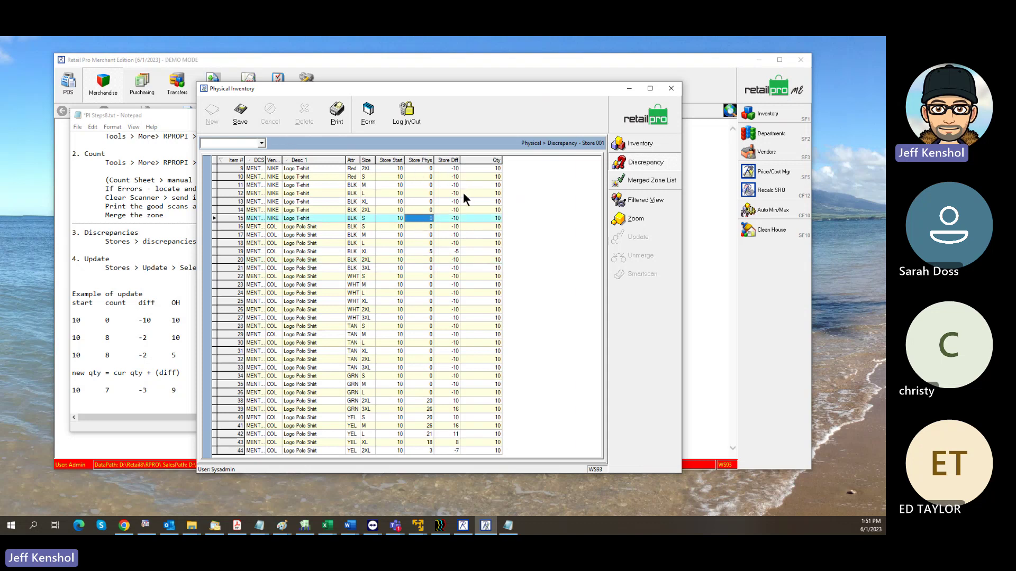
pyautogui.write('5')
pyautogui.hotkey('shift', 'F10')
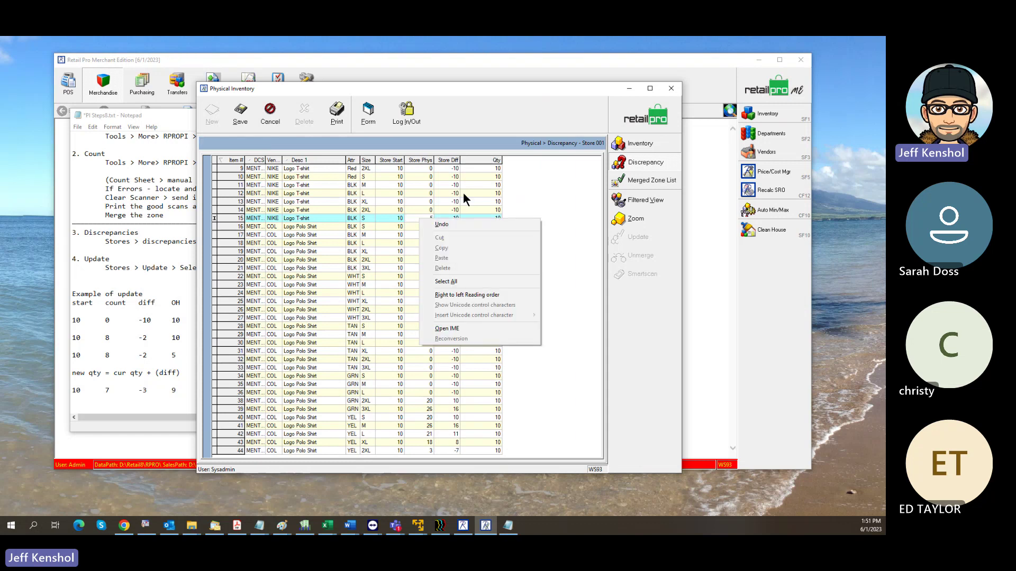
pyautogui.press('Down')
pyautogui.press('Down')
pyautogui.press('Up')
pyautogui.press('Up')
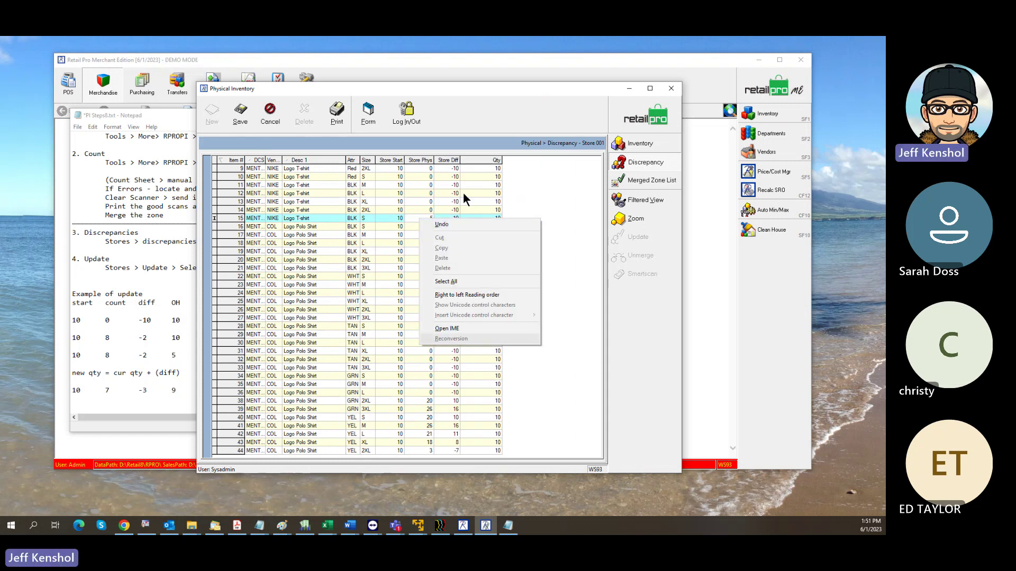
pyautogui.press('Escape')
pyautogui.press('Down')
pyautogui.press('Down')
pyautogui.press('Down')
pyautogui.press('Down')
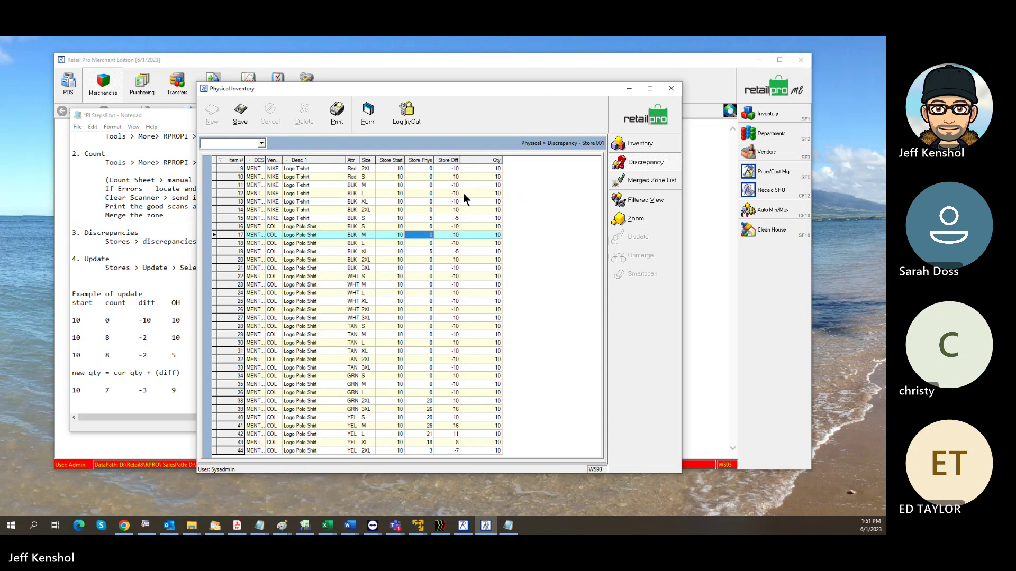
pyautogui.press('Down')
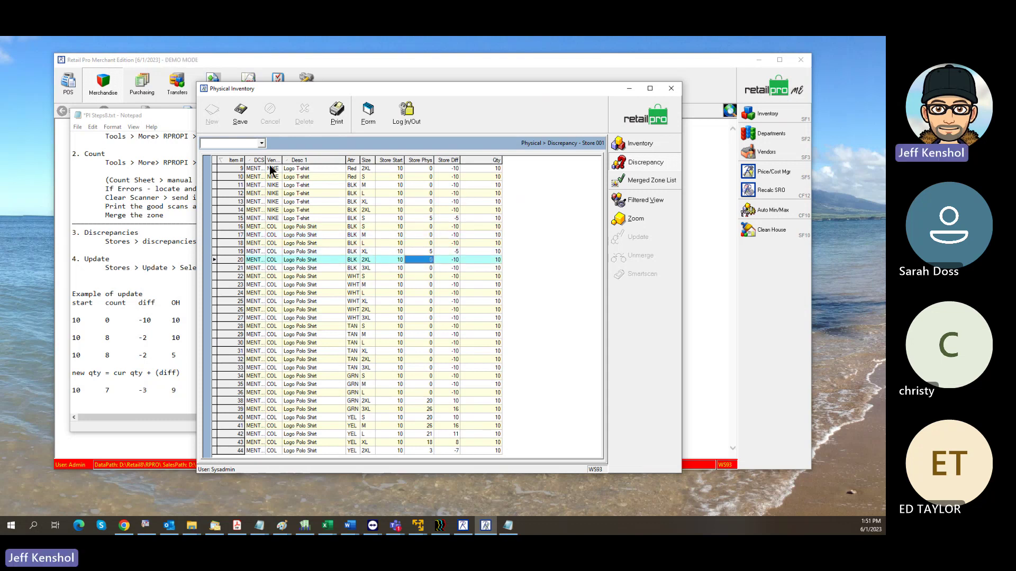
pyautogui.click(239, 127)
# - Examine the Store Phys counts of items 22, 35 and 38 in the discrepancy list, and show item 38 in store 001's inventory
pyautogui.click(428, 276)
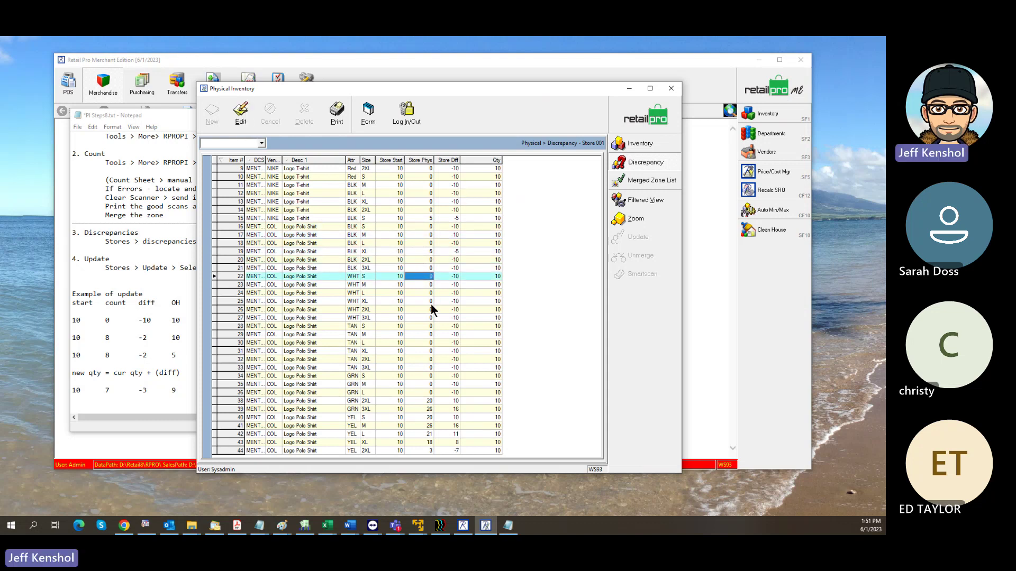
pyautogui.click(427, 401)
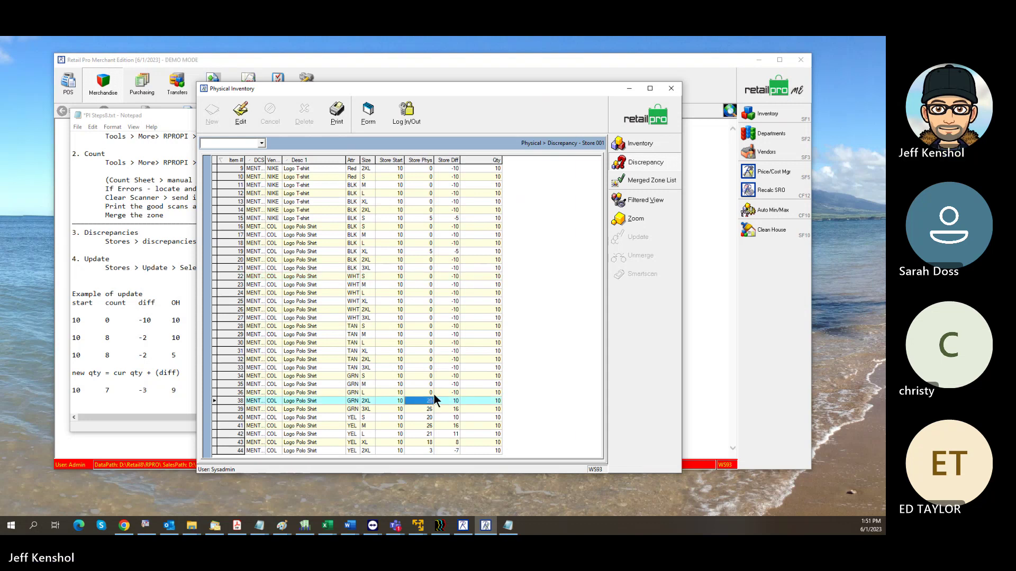
pyautogui.click(436, 384)
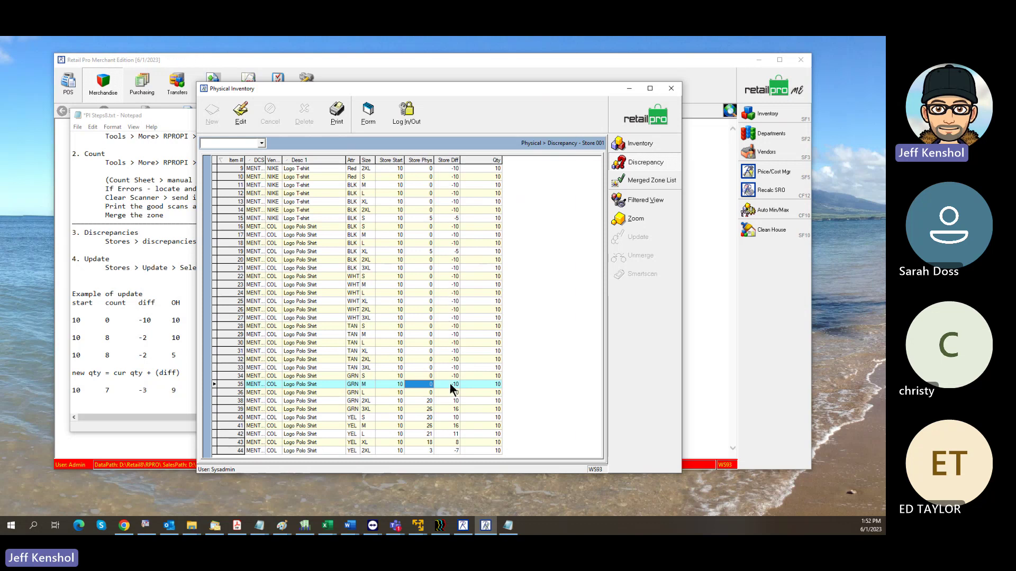
pyautogui.click(424, 401)
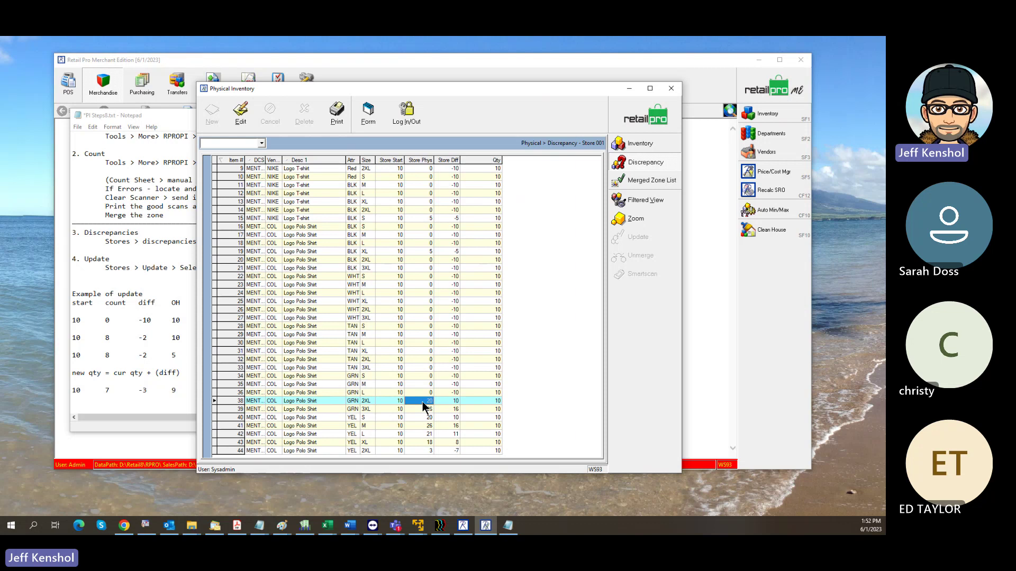
pyautogui.click(258, 402)
pyautogui.click(385, 402)
pyautogui.click(640, 144)
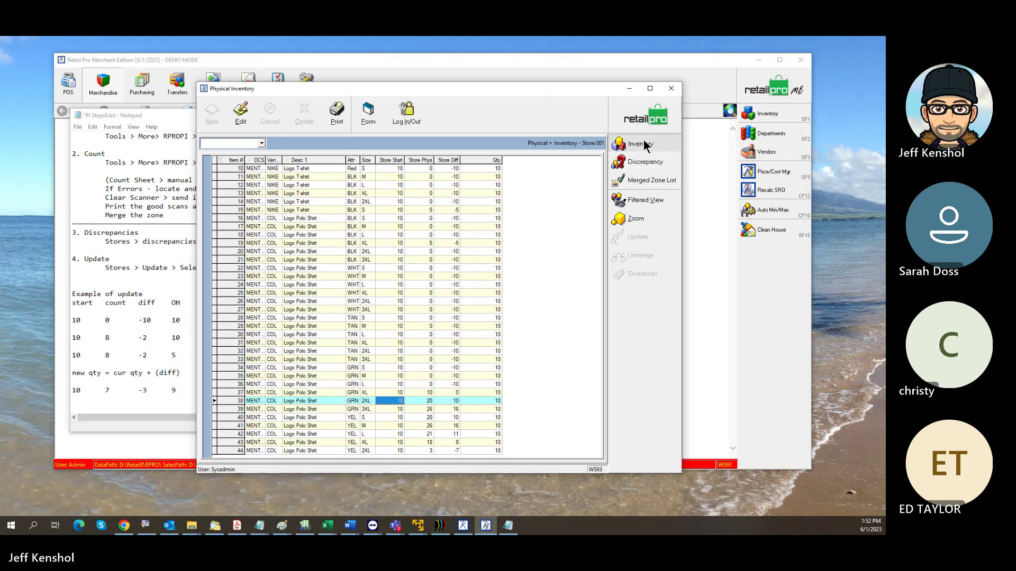
# - Leave the store inventory, open the Zones list, and show the inventory for the first zone of store 001
pyautogui.click(643, 121)
pyautogui.click(643, 122)
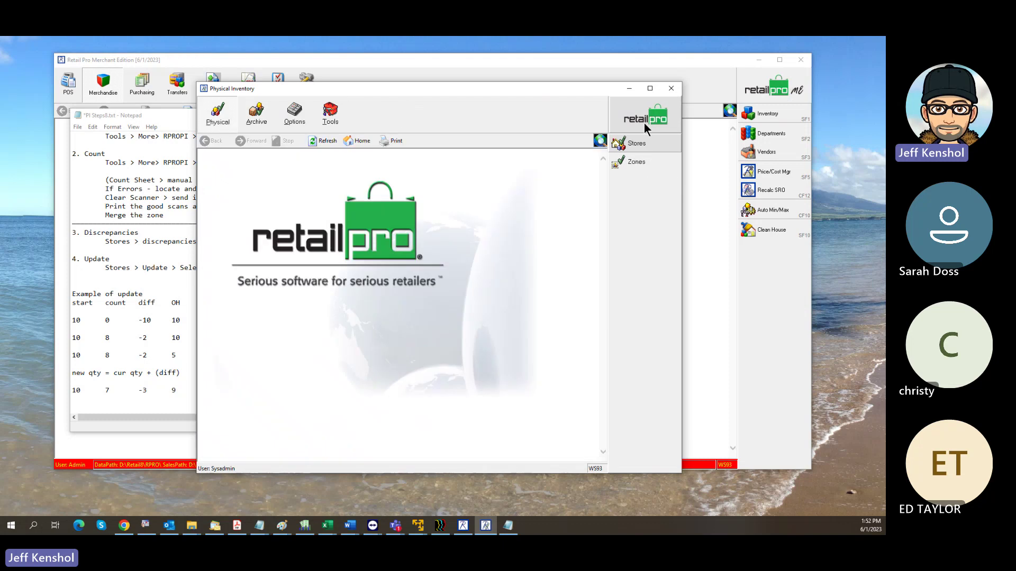
pyautogui.click(633, 163)
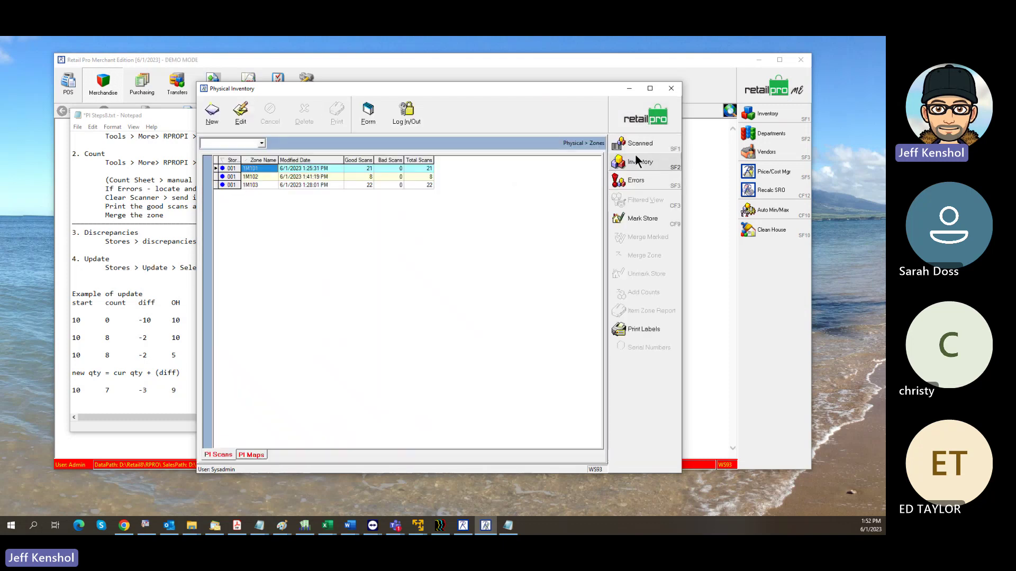
pyautogui.click(639, 161)
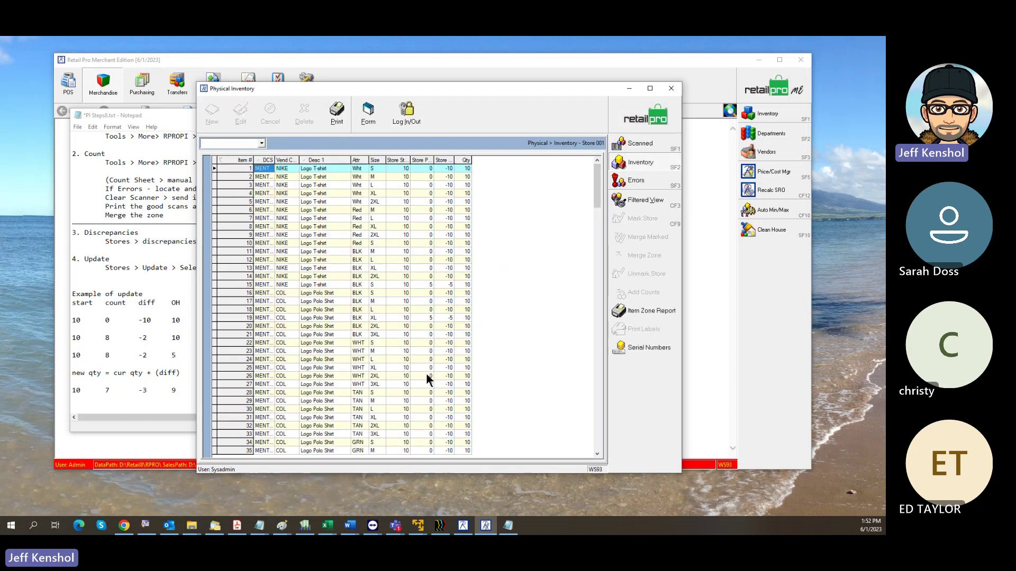
# - Browse the zone inventory to item 37, the green XL Logo Polo Shirt, and open the Item Zone report selection, dismissing it without printing
pyautogui.click(410, 376)
pyautogui.press('Down')
pyautogui.press('Down')
pyautogui.press('Down')
pyautogui.press('Down')
pyautogui.press('Down')
pyautogui.press('Down')
pyautogui.press('Down')
pyautogui.press('Down')
pyautogui.press('Down')
pyautogui.press('Down')
pyautogui.press('Down')
pyautogui.press('Down')
pyautogui.press('Down')
pyautogui.press('Down')
pyautogui.press('Down')
pyautogui.press('Down')
pyautogui.press('Down')
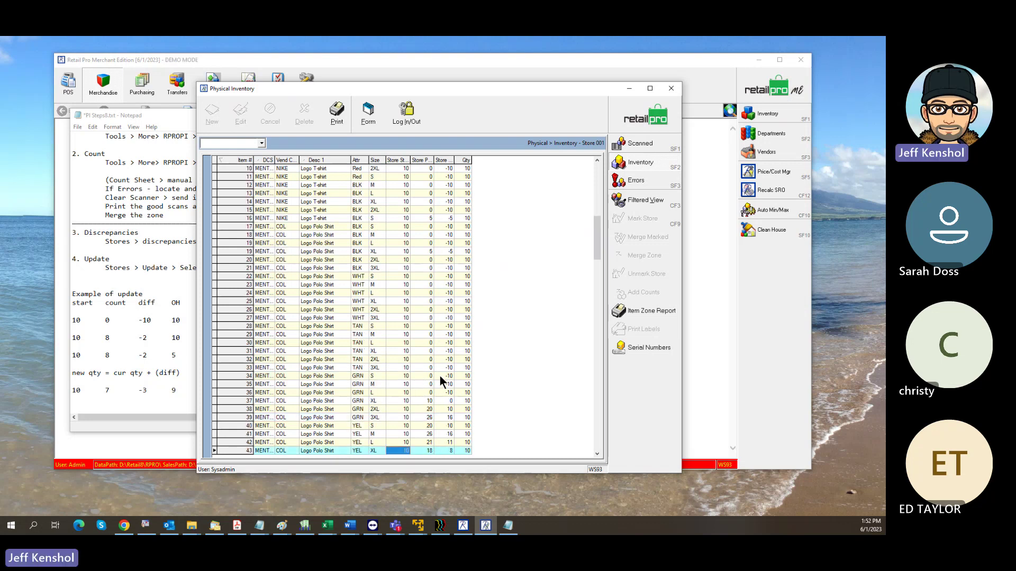
pyautogui.press('Down')
pyautogui.press('Down')
pyautogui.press('Down')
pyautogui.press('Down')
pyautogui.press('Down')
pyautogui.press('Down')
pyautogui.click(402, 352)
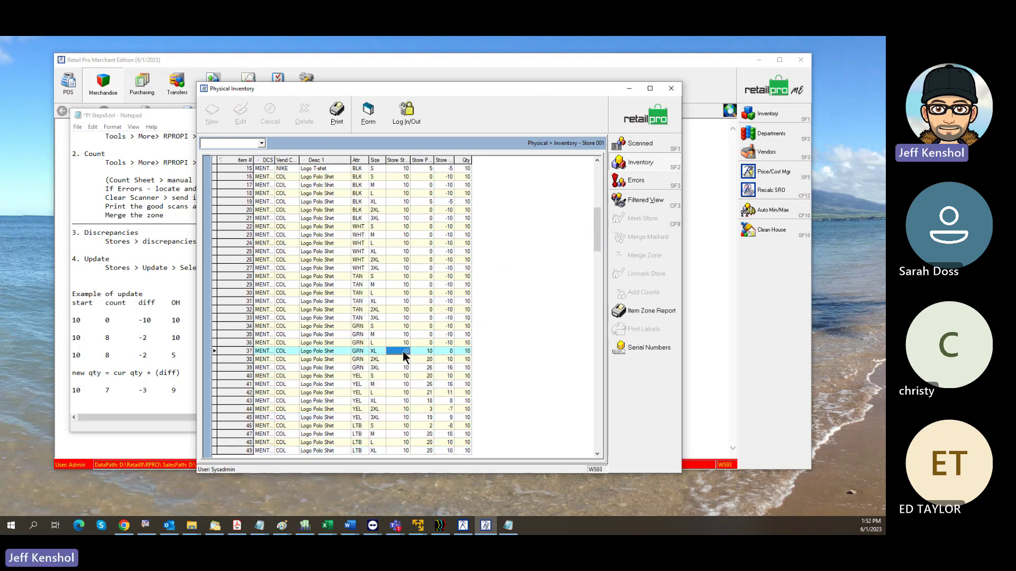
pyautogui.click(639, 309)
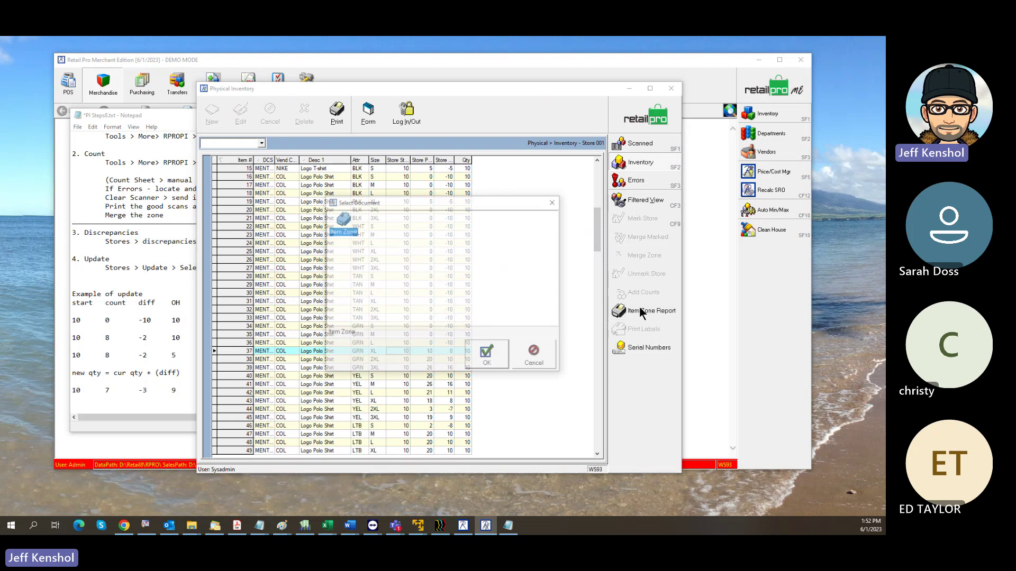
pyautogui.click(554, 201)
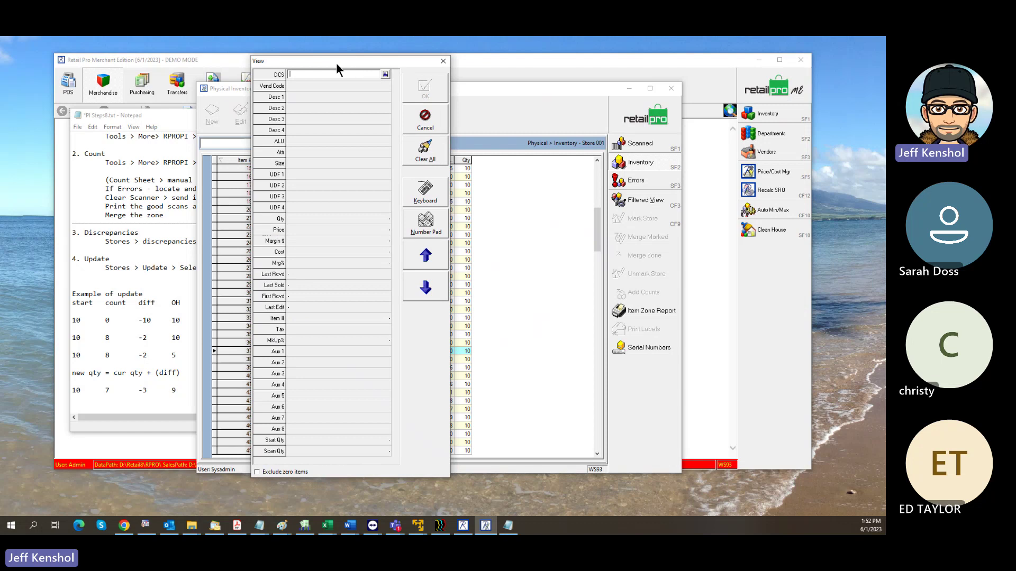
# - Filter the zone inventory to item numbers from 38 to 38
pyautogui.moveTo(336, 63); pyautogui.dragTo(548, 62)
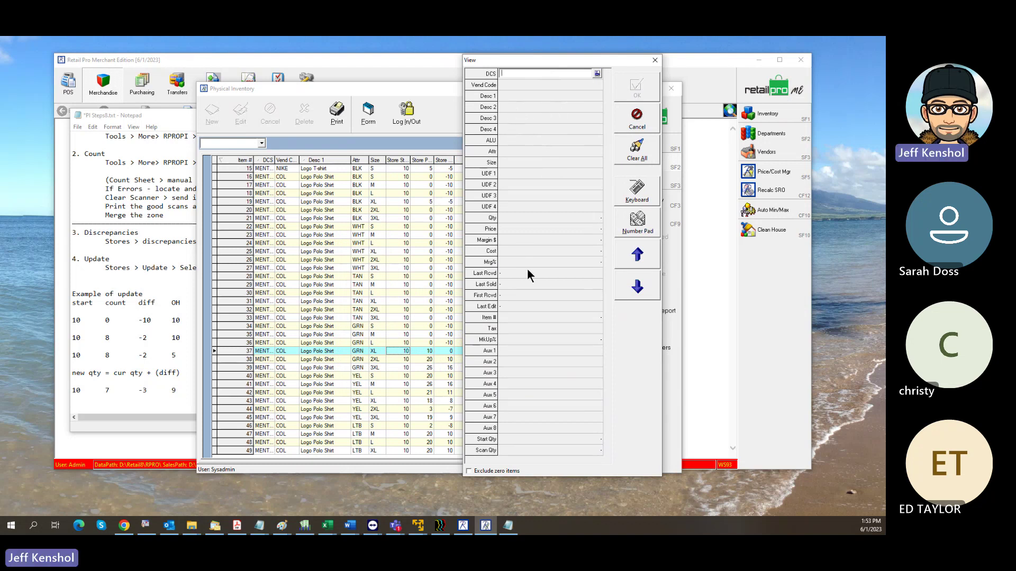
pyautogui.click(513, 316)
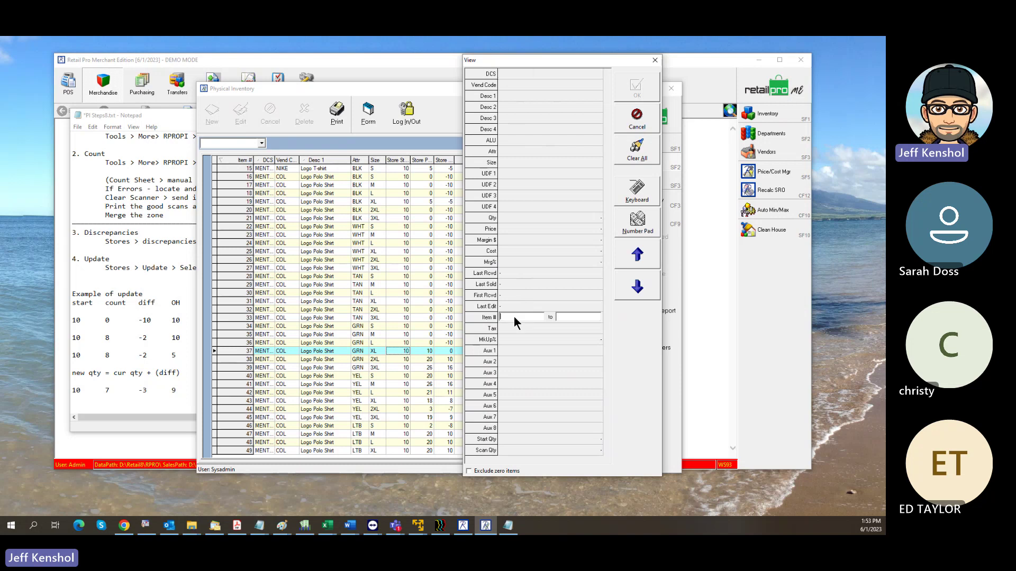
pyautogui.write('38')
pyautogui.press('Tab')
pyautogui.write('38')
pyautogui.click(653, 91)
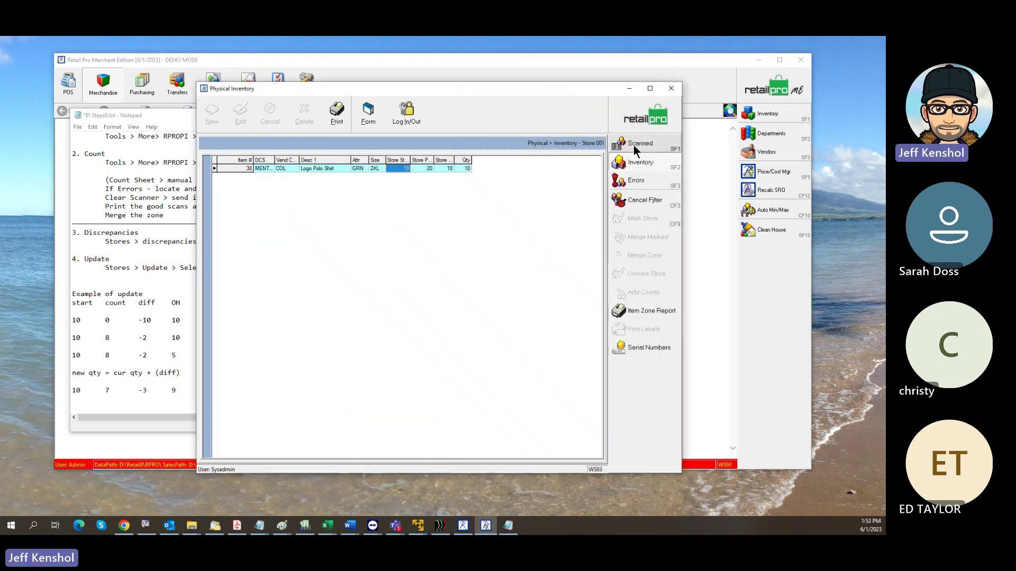
# - Preview the Item Zone report for item 38, enlarge it to examine the scan quantity per zone, and close the preview
pyautogui.click(655, 312)
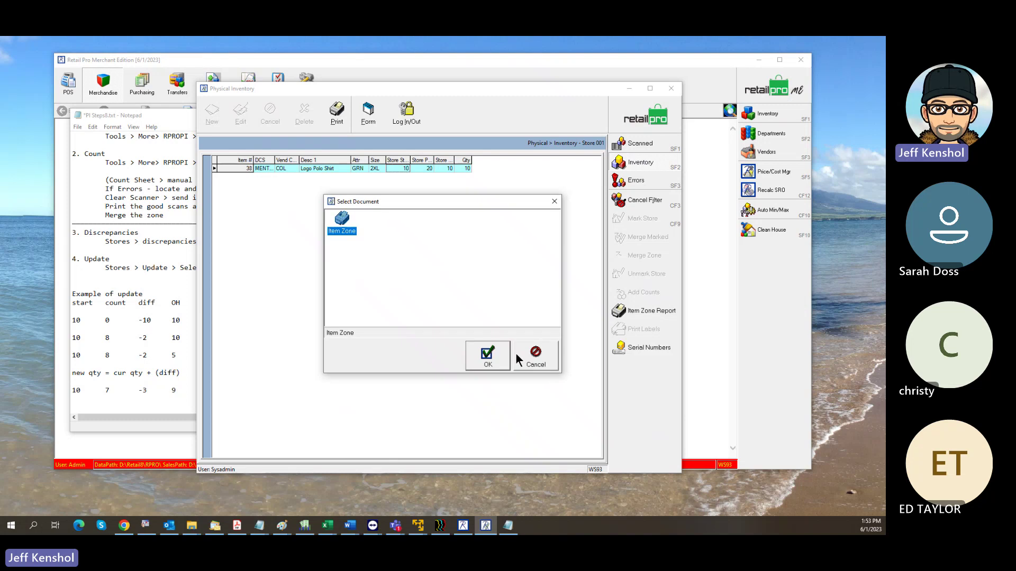
pyautogui.click(485, 354)
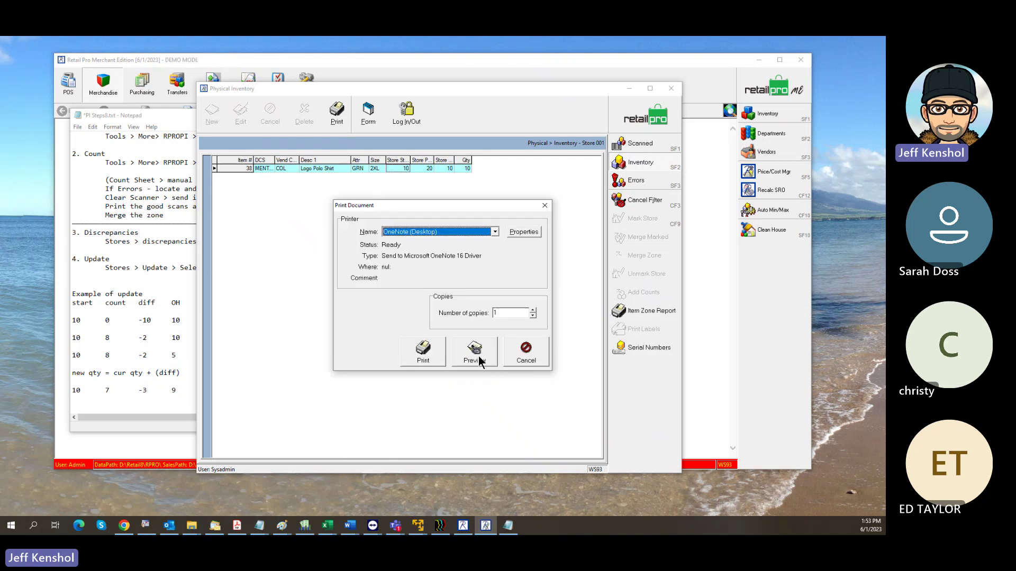
pyautogui.click(478, 356)
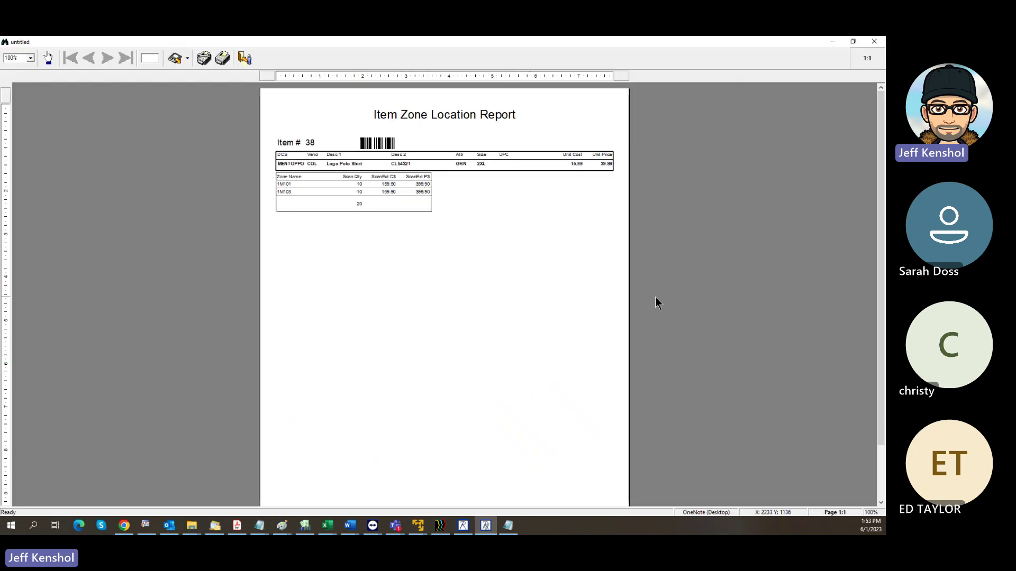
pyautogui.scroll(2, 654, 297)
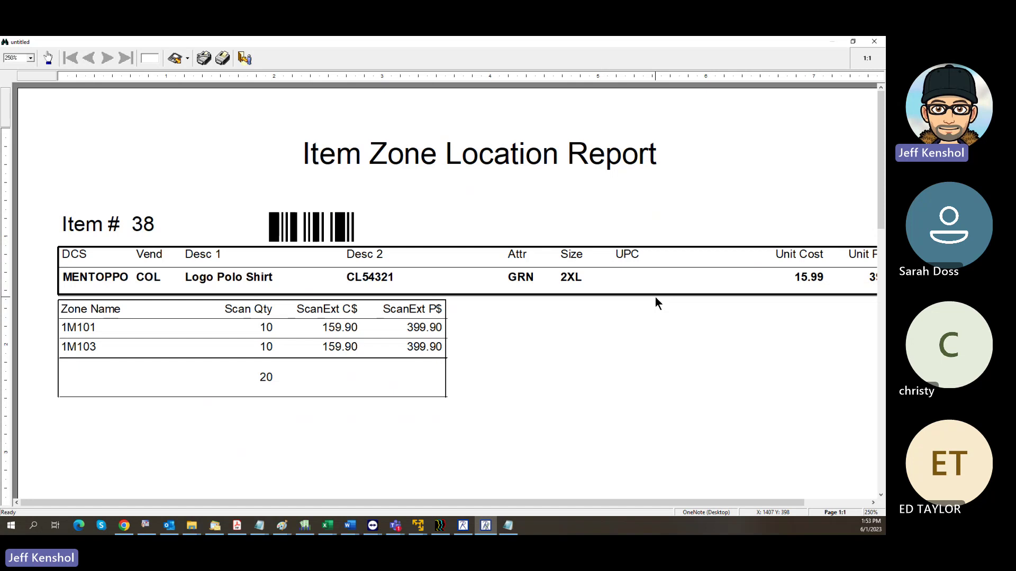
pyautogui.press('Escape')
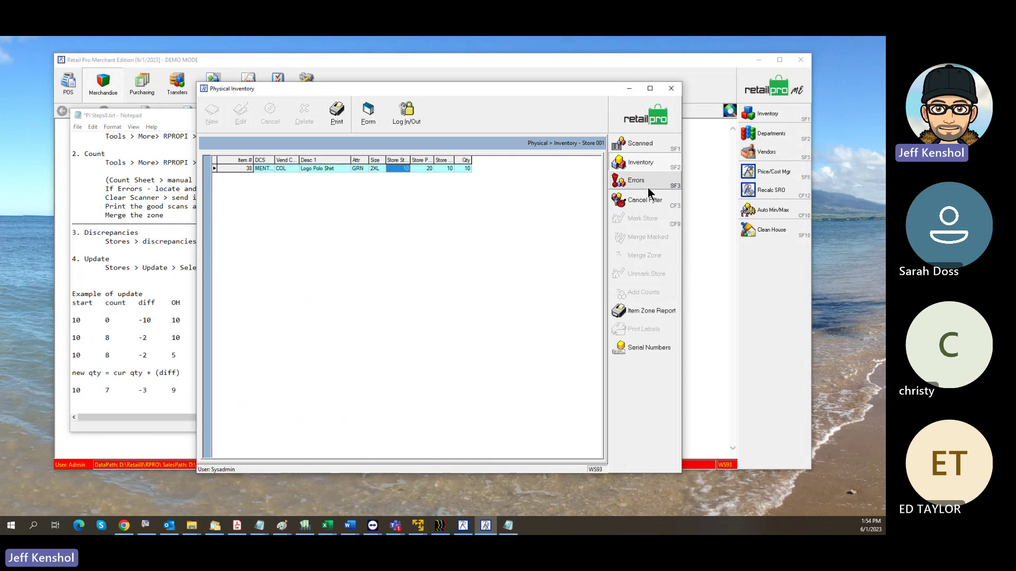
# - Clear the item filter and preview the Item Zone report for the whole inventory, looking through its pages
pyautogui.click(646, 201)
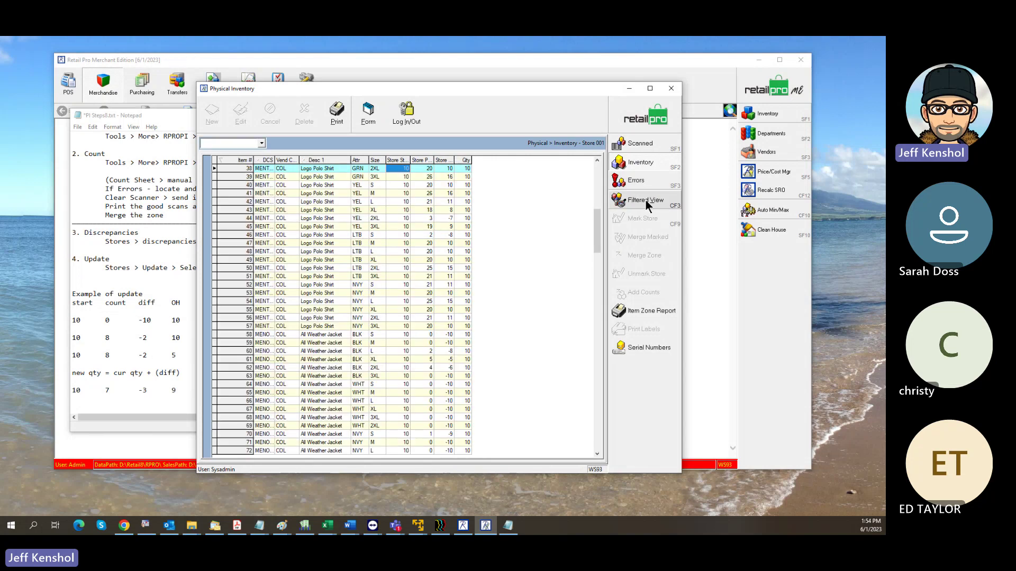
pyautogui.click(643, 311)
pyautogui.click(501, 356)
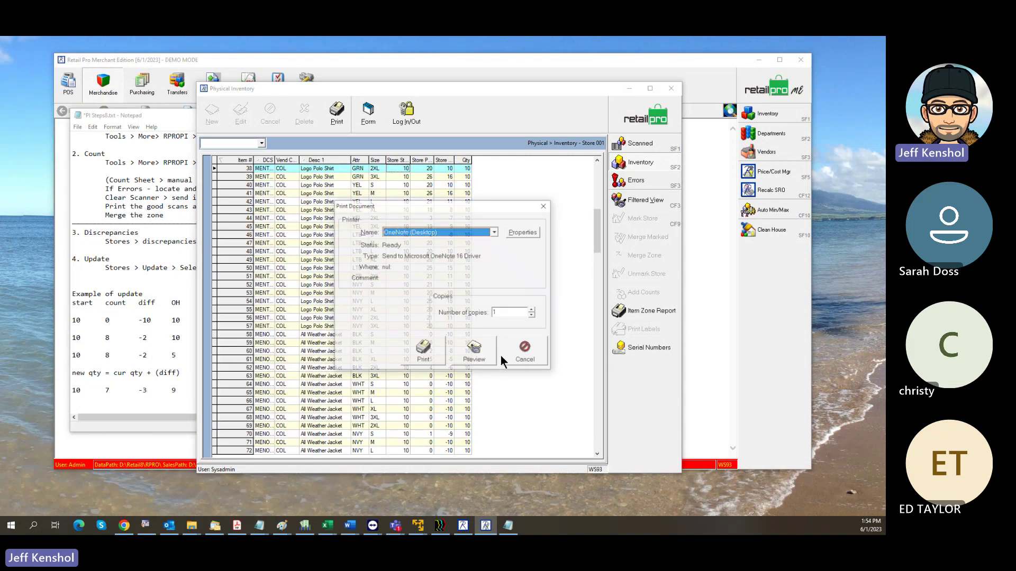
pyautogui.click(473, 353)
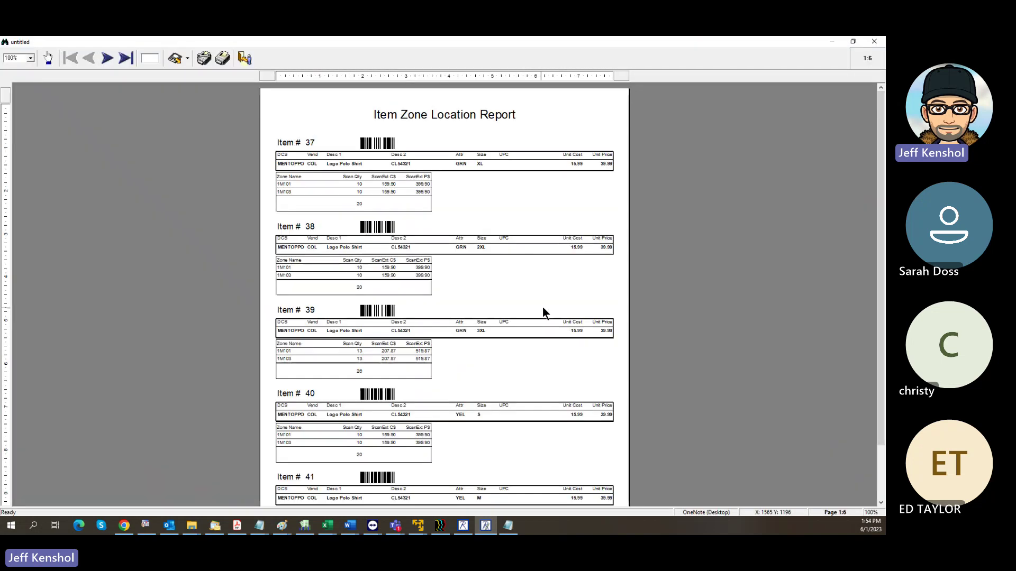
pyautogui.scroll(-1, 550, 293)
pyautogui.scroll(-1, 550, 293)
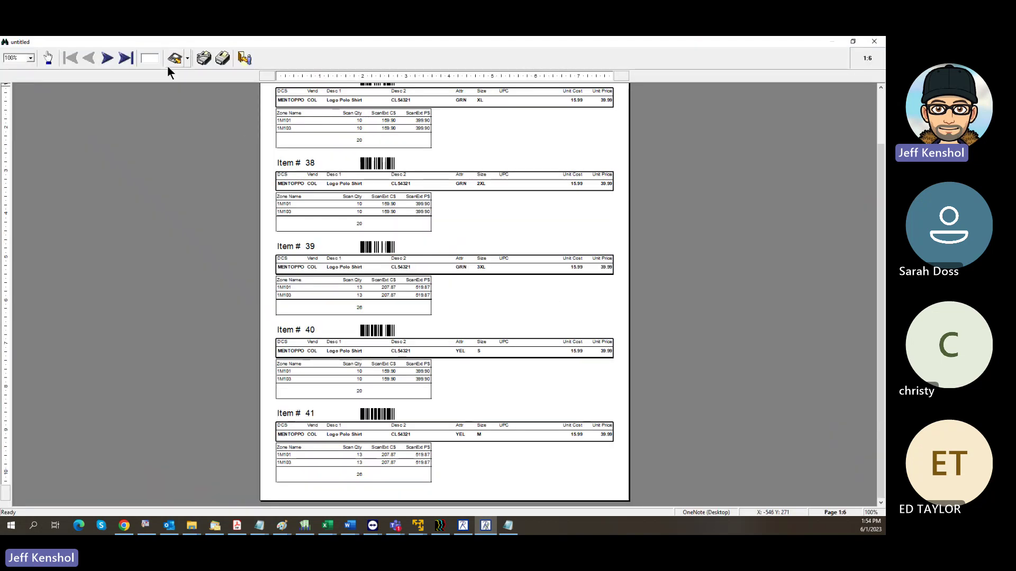
pyautogui.click(126, 58)
pyautogui.click(67, 58)
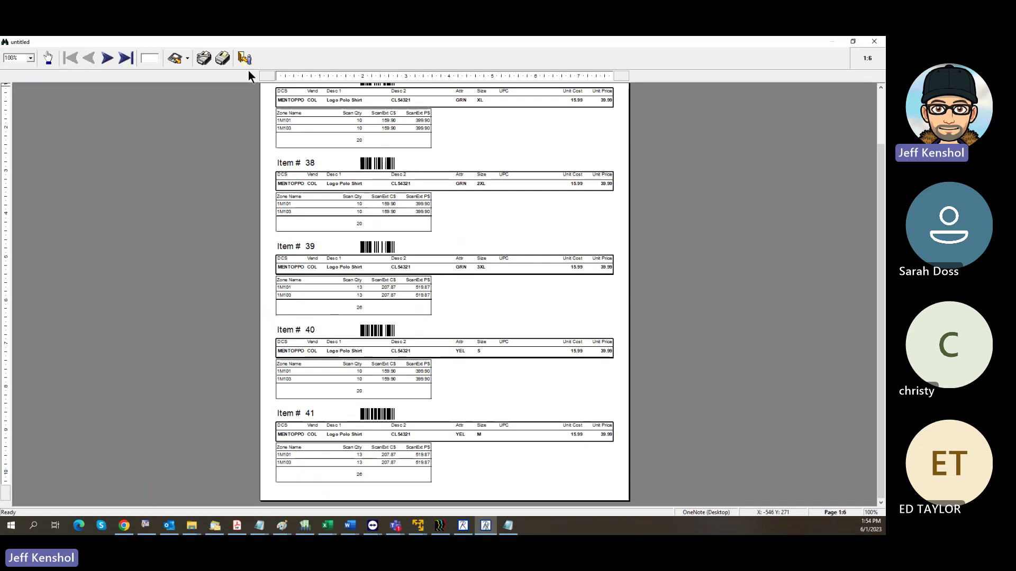
pyautogui.scroll(1, 456, 154)
# - Find 38 in the Item Zone Location Report preview and close the preview
pyautogui.rightClick(335, 61)
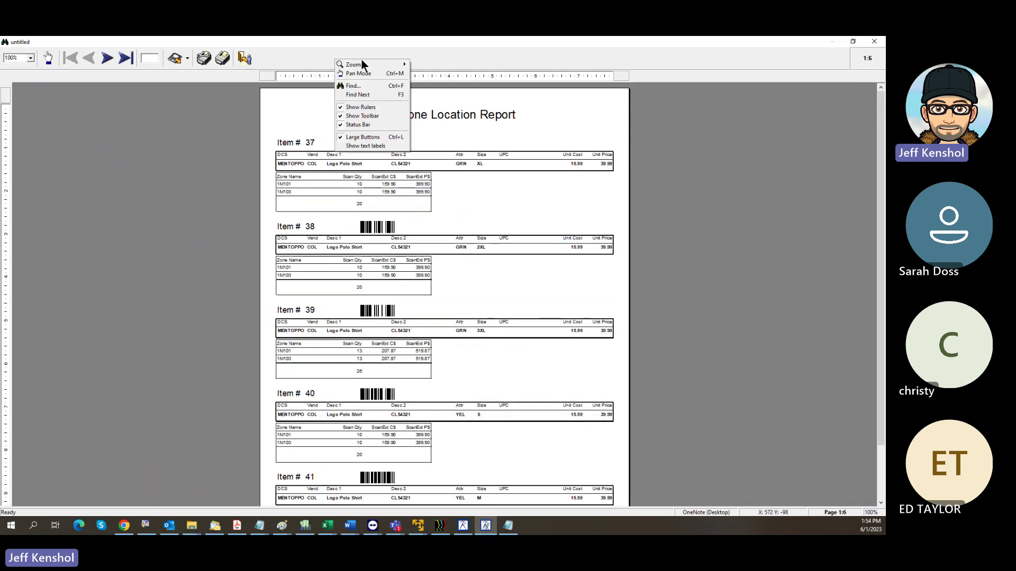
pyautogui.moveTo(366, 64)
pyautogui.click(299, 63)
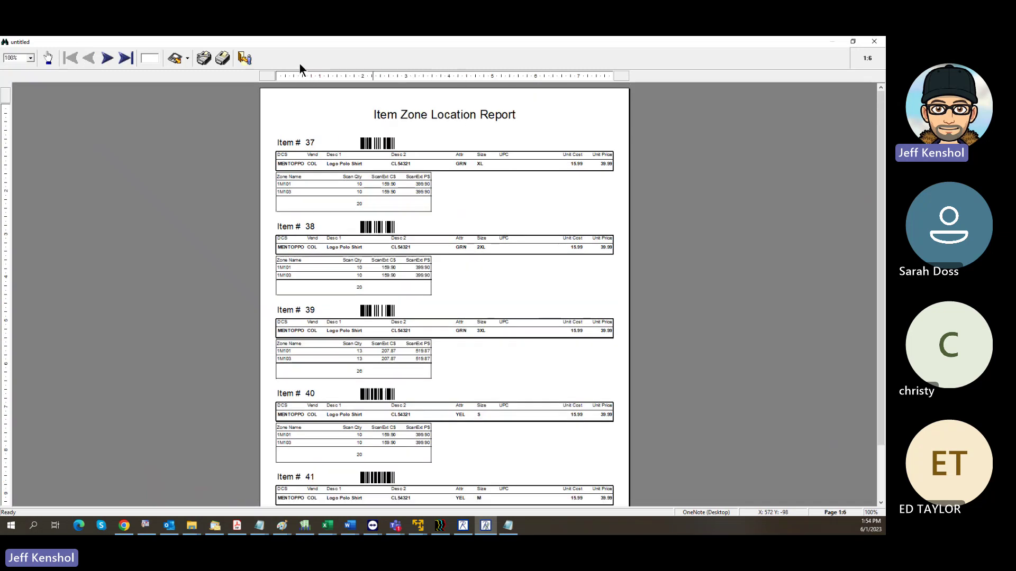
pyautogui.rightClick(317, 58)
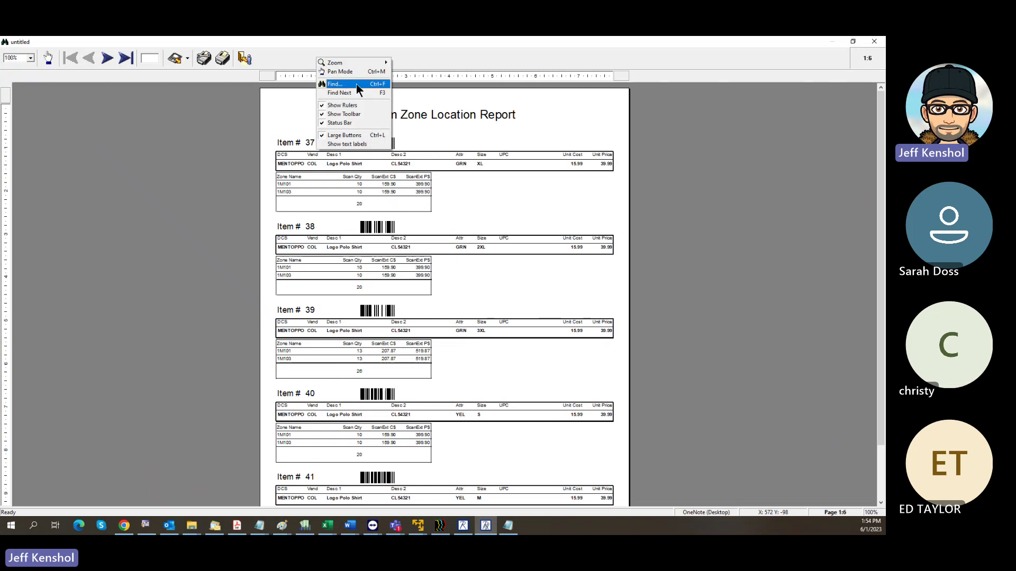
pyautogui.click(370, 83)
pyautogui.write('3')
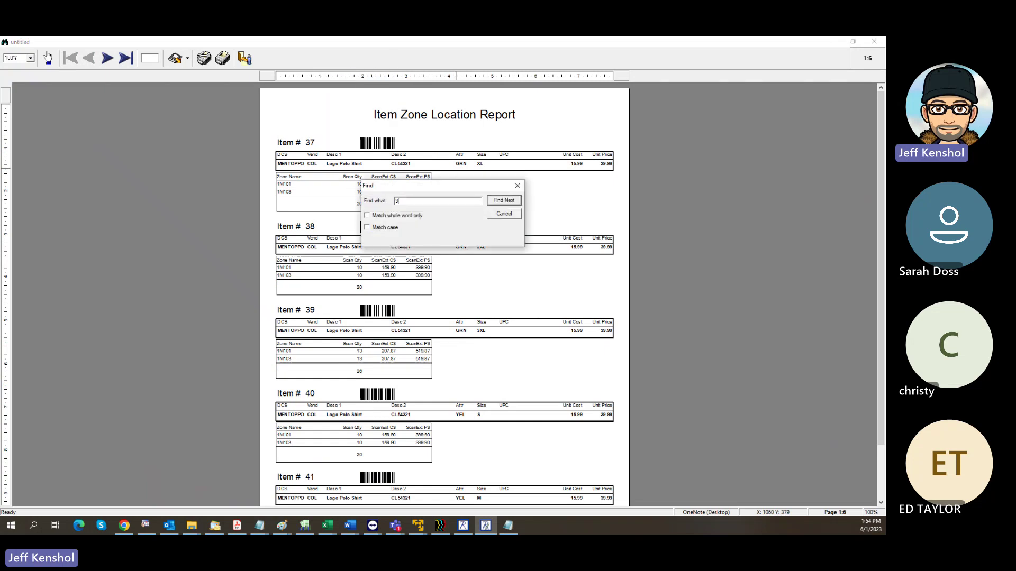
pyautogui.write('8')
pyautogui.press('Return')
pyautogui.click(517, 186)
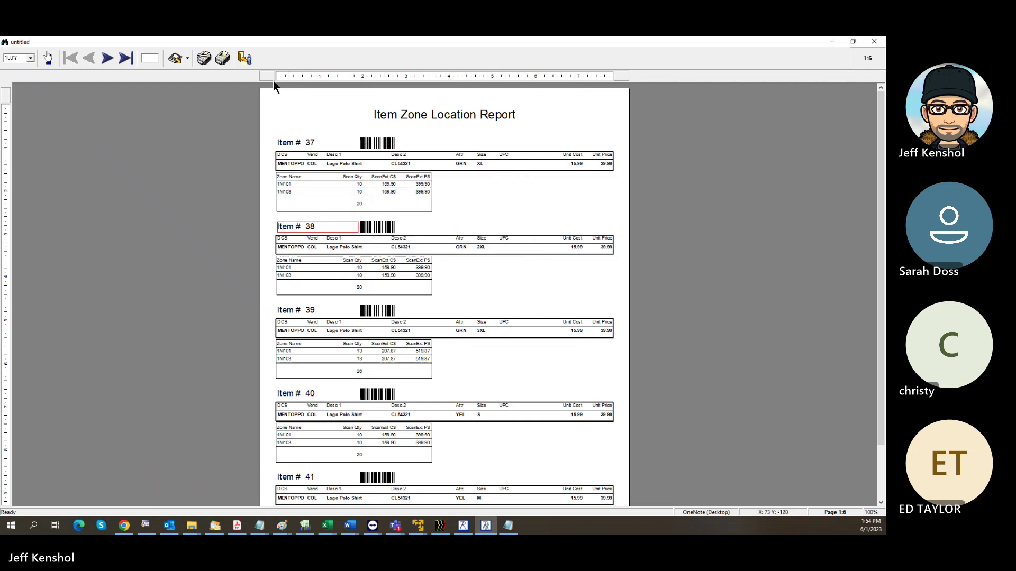
pyautogui.click(241, 59)
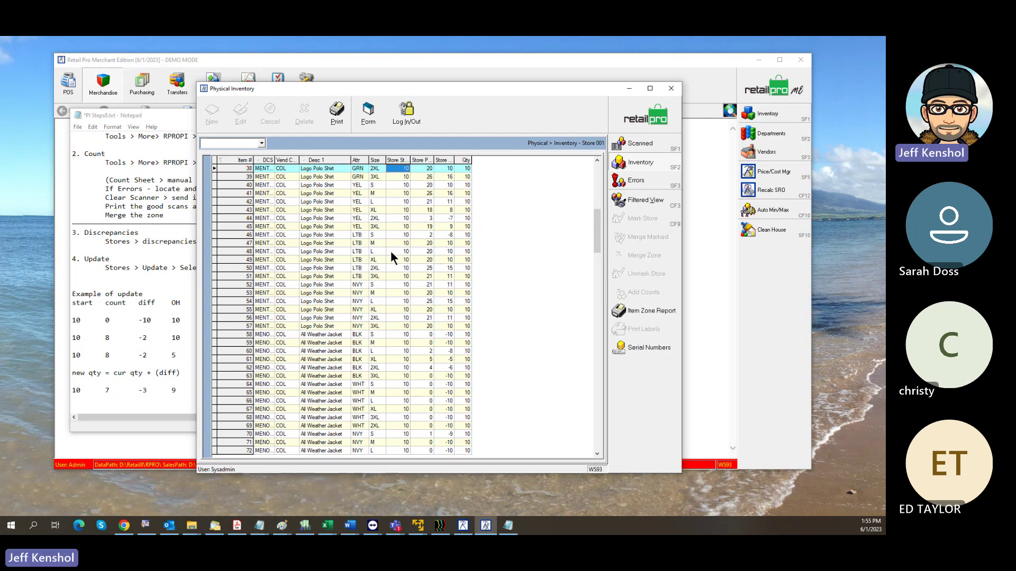
# - Check the Update instructions in the Notepad physical inventory notes and return to the Stores list in Physical Inventory
pyautogui.click(185, 258)
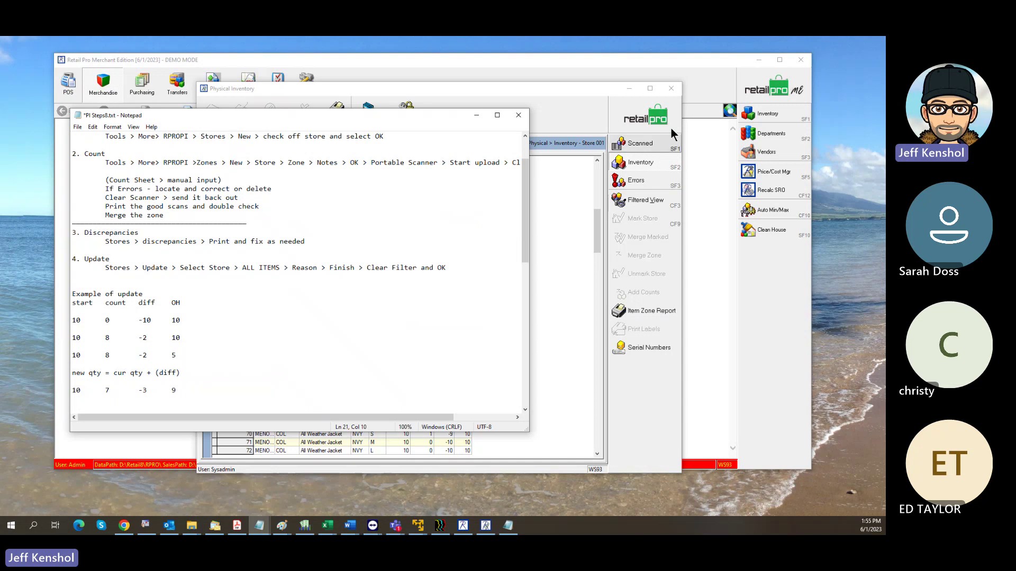
pyautogui.click(570, 120)
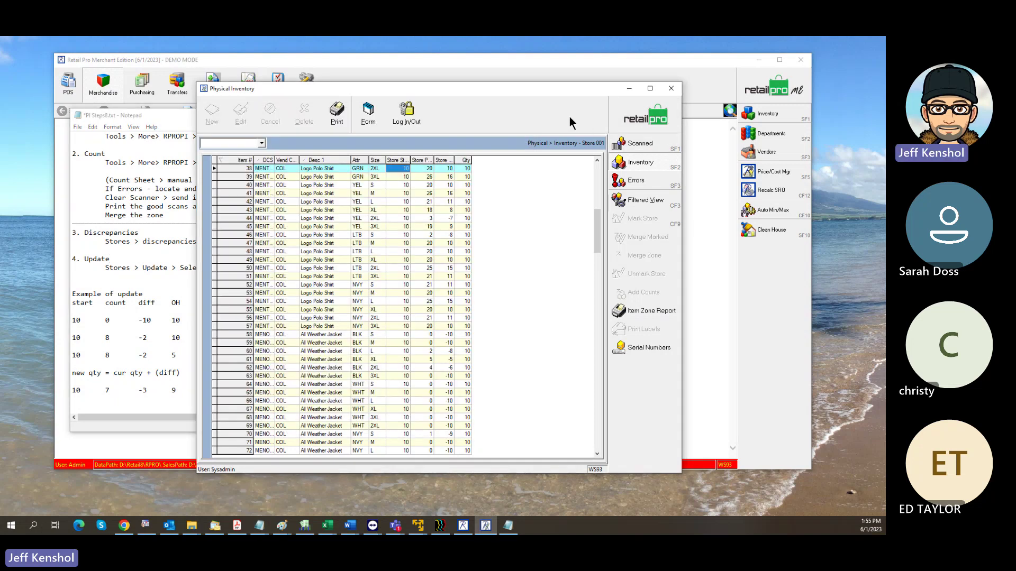
pyautogui.click(629, 122)
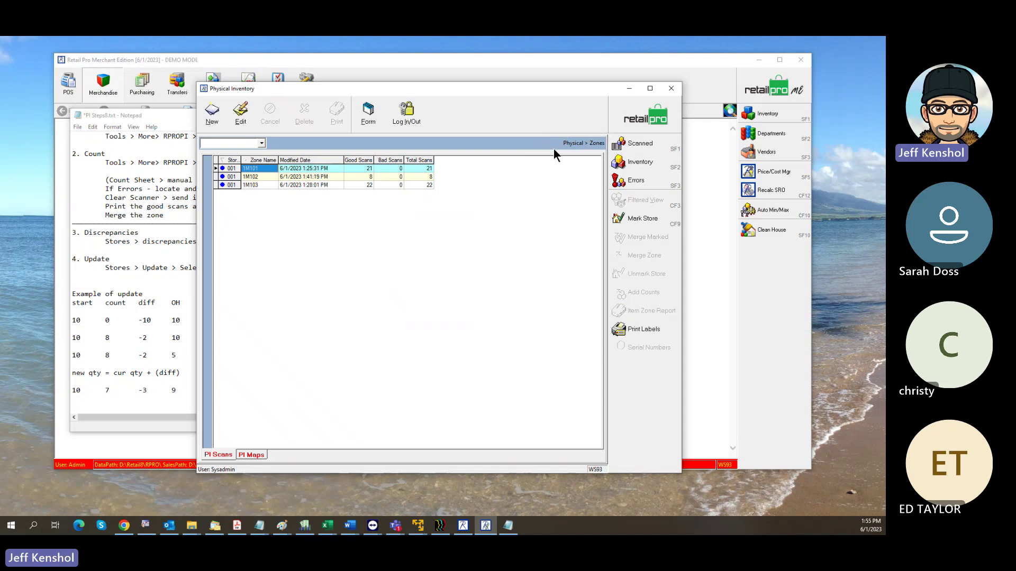
pyautogui.click(627, 125)
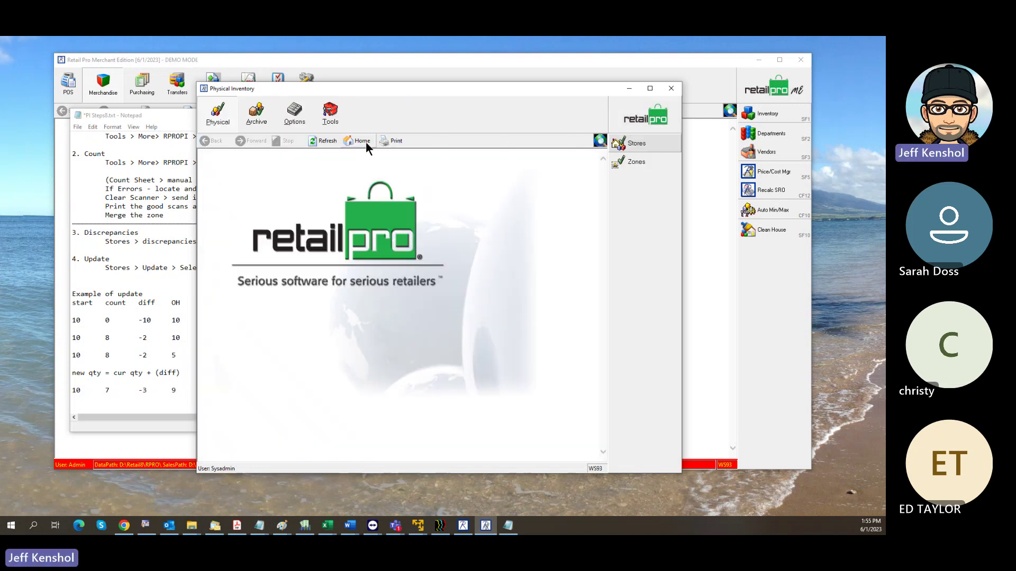
pyautogui.click(625, 161)
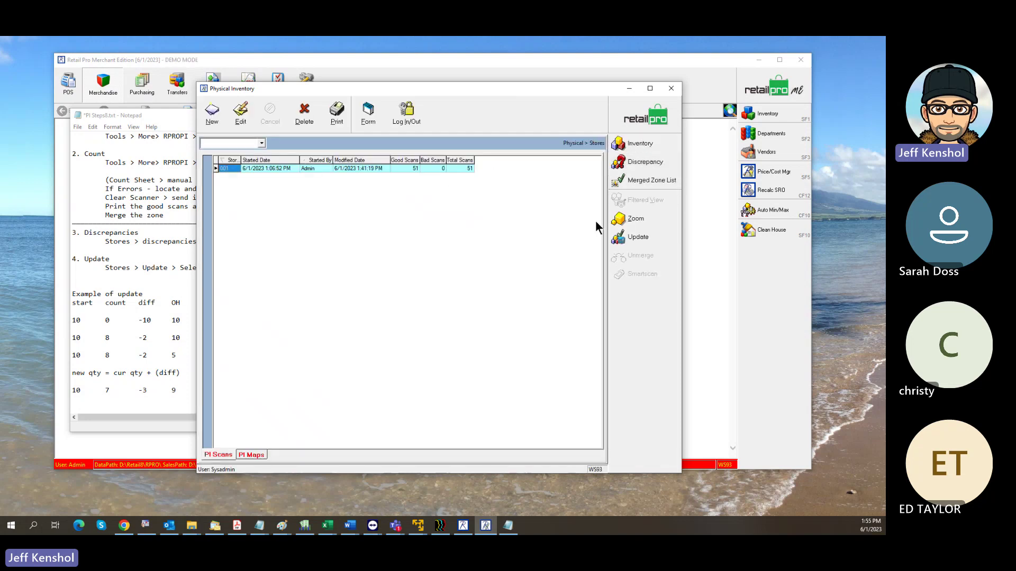
# - Start the multi-location PI update, select location 001 and advance to the notes and on-hand update options
pyautogui.click(640, 239)
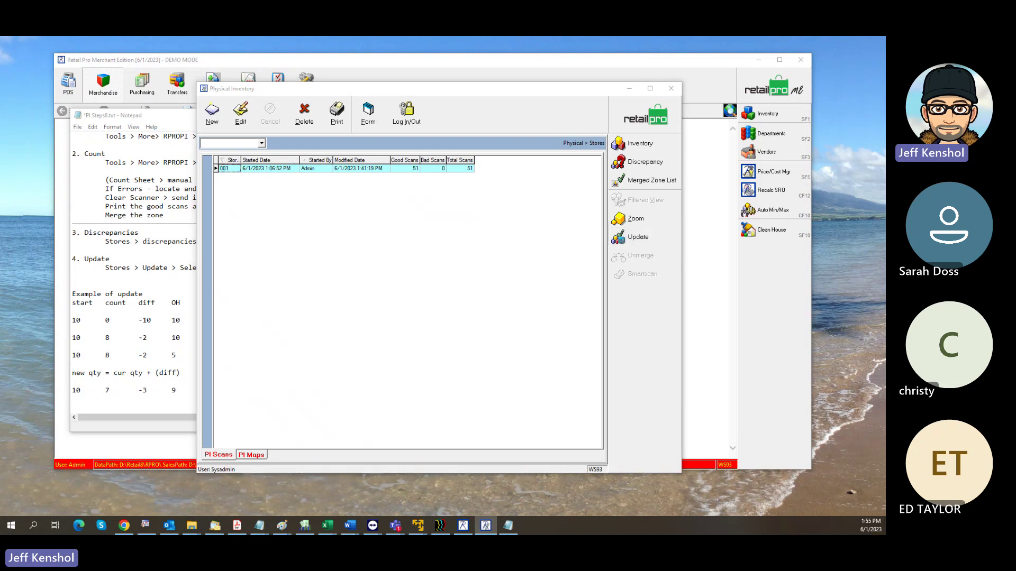
pyautogui.moveTo(248, 205); pyautogui.dragTo(332, 197)
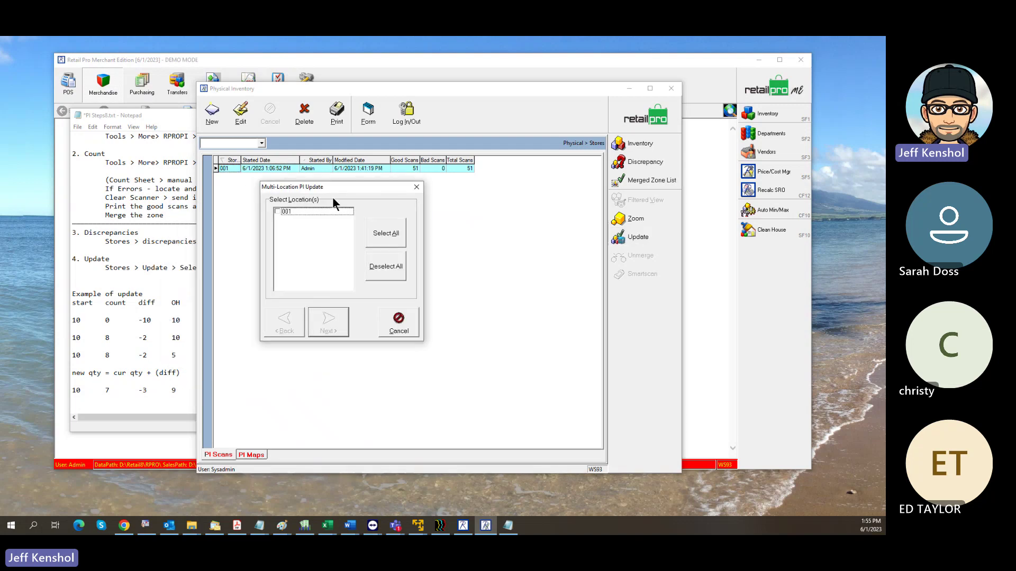
pyautogui.click(278, 210)
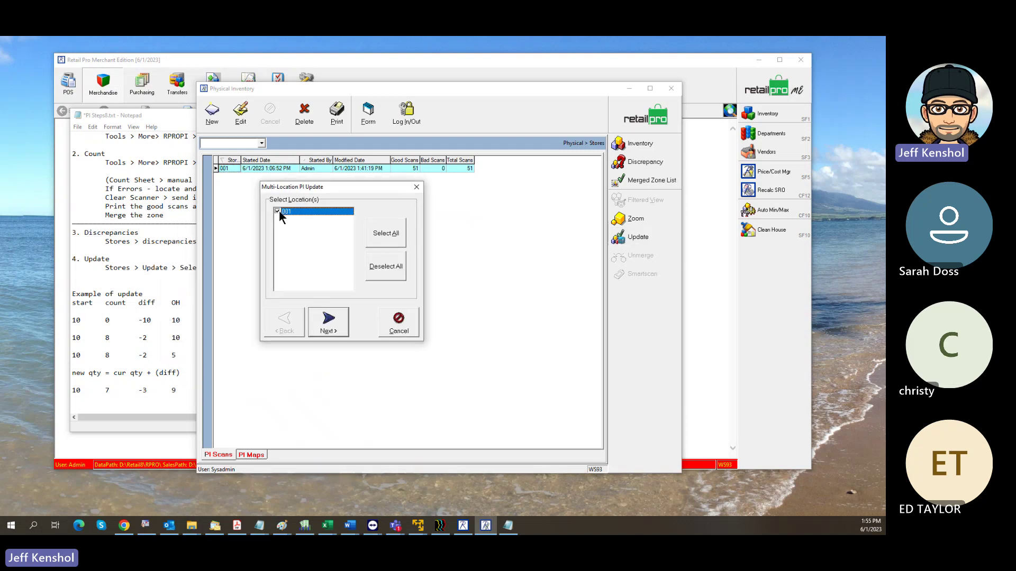
pyautogui.click(328, 319)
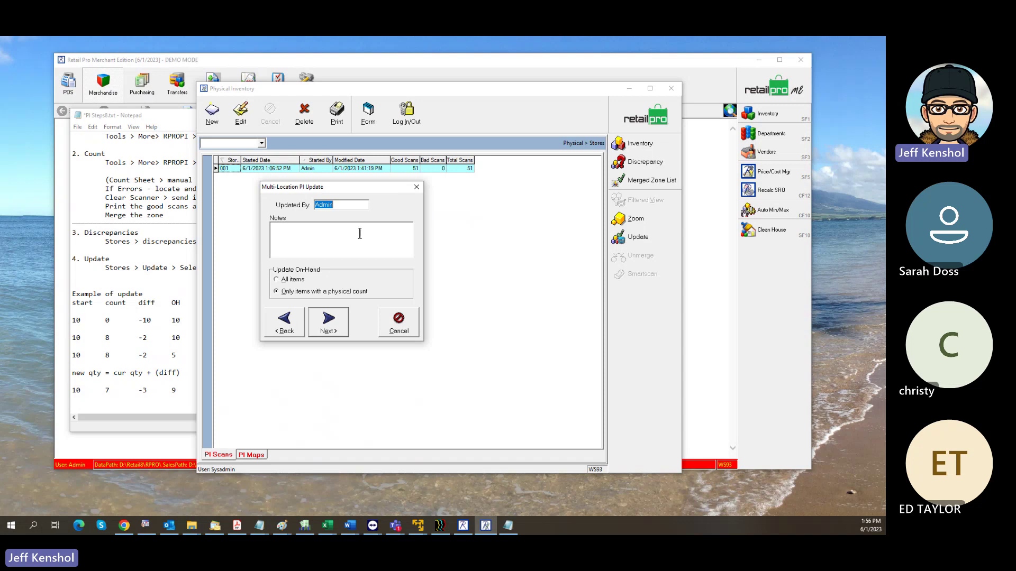
# - Examine the start, count and diff example in the Notepad notes, placing the Notepad window lower to uncover the update options
pyautogui.click(192, 372)
pyautogui.scroll(-10, 192, 373)
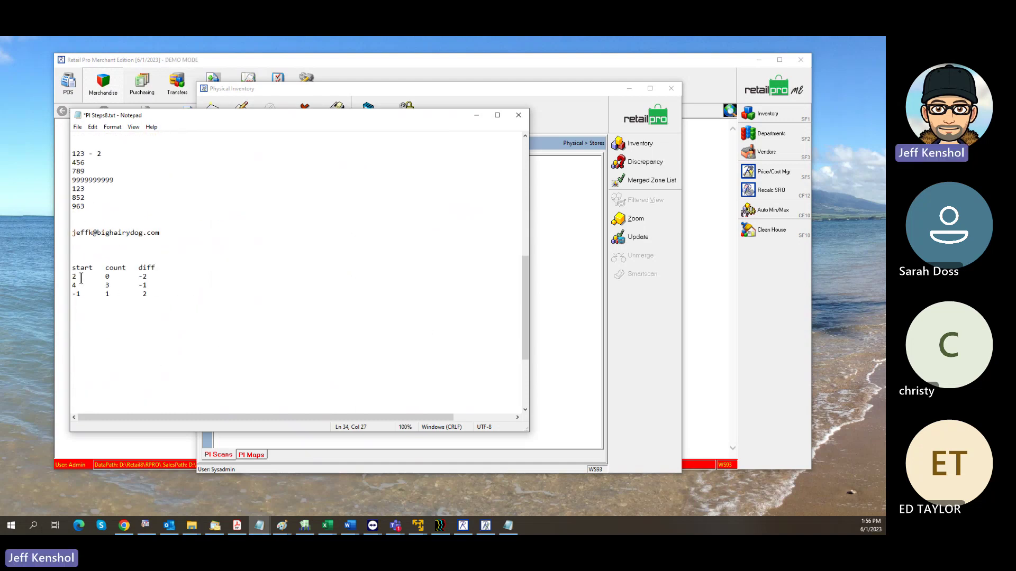
pyautogui.moveTo(77, 276); pyautogui.dragTo(104, 279)
pyautogui.click(108, 285)
pyautogui.moveTo(108, 285); pyautogui.dragTo(104, 286)
pyautogui.click(80, 294)
pyautogui.moveTo(79, 294); pyautogui.dragTo(71, 294)
pyautogui.moveTo(111, 294); pyautogui.dragTo(105, 294)
pyautogui.moveTo(218, 112); pyautogui.dragTo(306, 310)
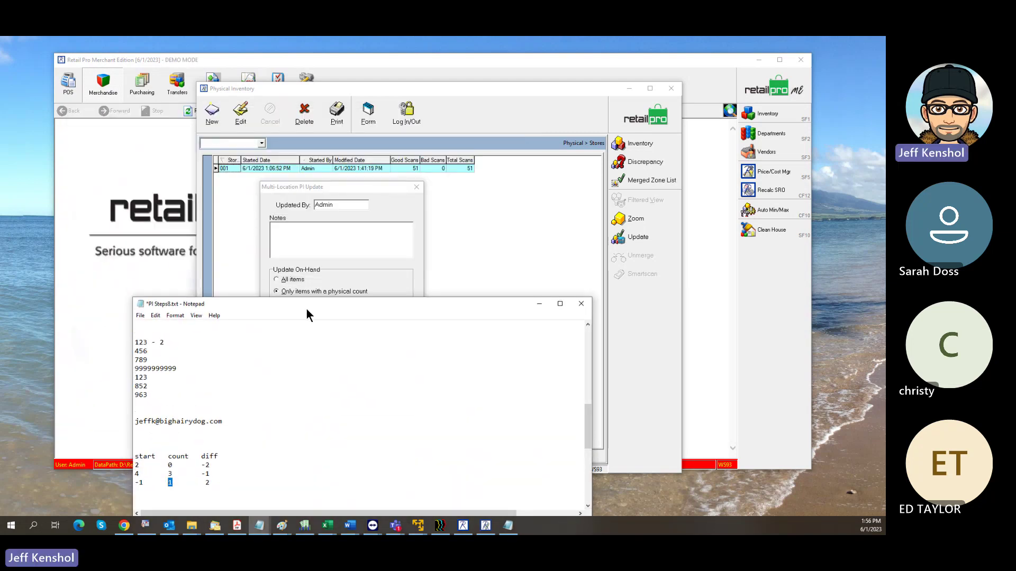
pyautogui.moveTo(210, 465); pyautogui.dragTo(201, 465)
pyautogui.click(172, 465)
pyautogui.moveTo(172, 465); pyautogui.dragTo(168, 466)
pyautogui.click(275, 280)
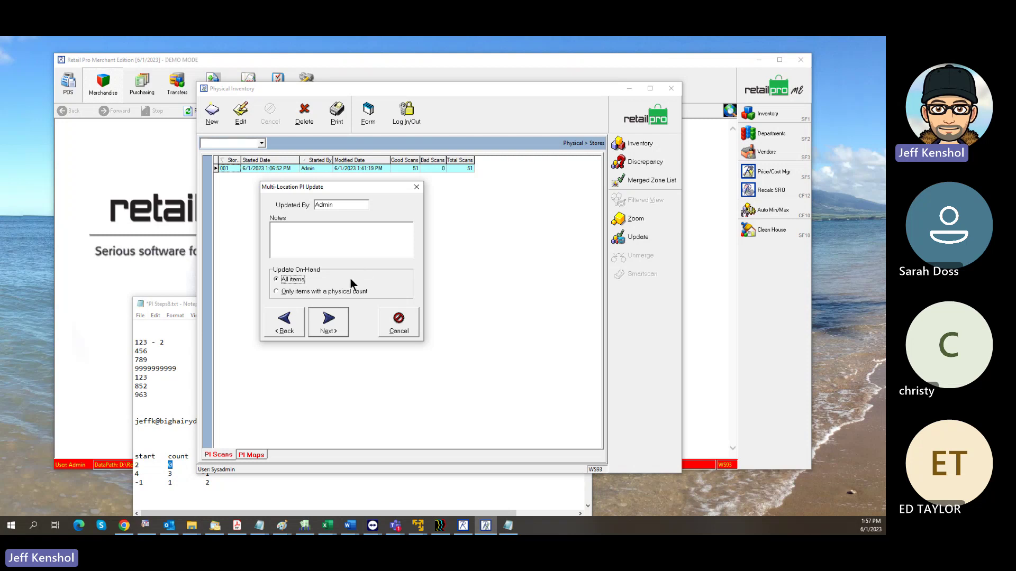
pyautogui.click(331, 318)
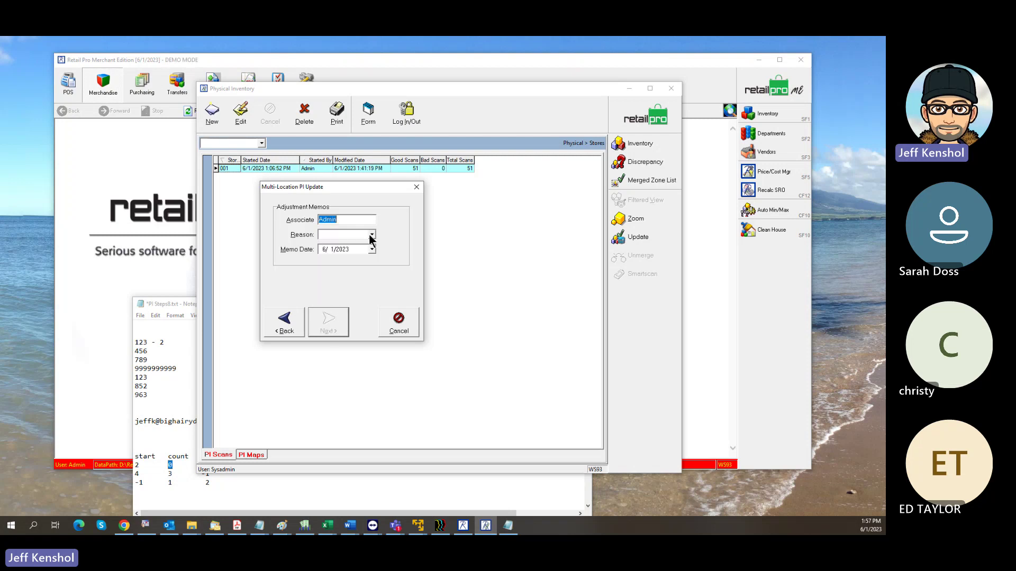
pyautogui.click(372, 234)
pyautogui.write('Physic')
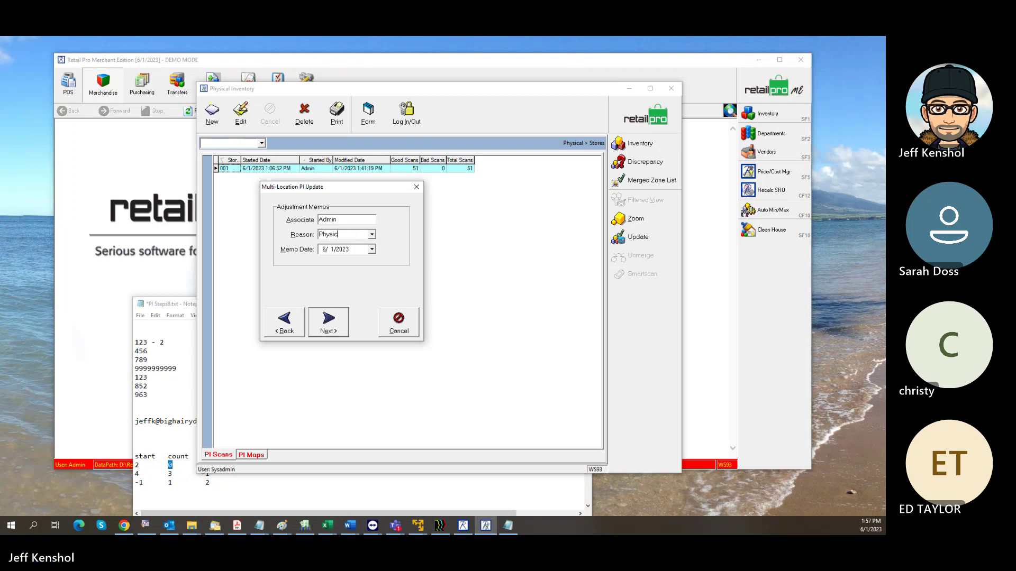
pyautogui.write('al')
pyautogui.click(317, 323)
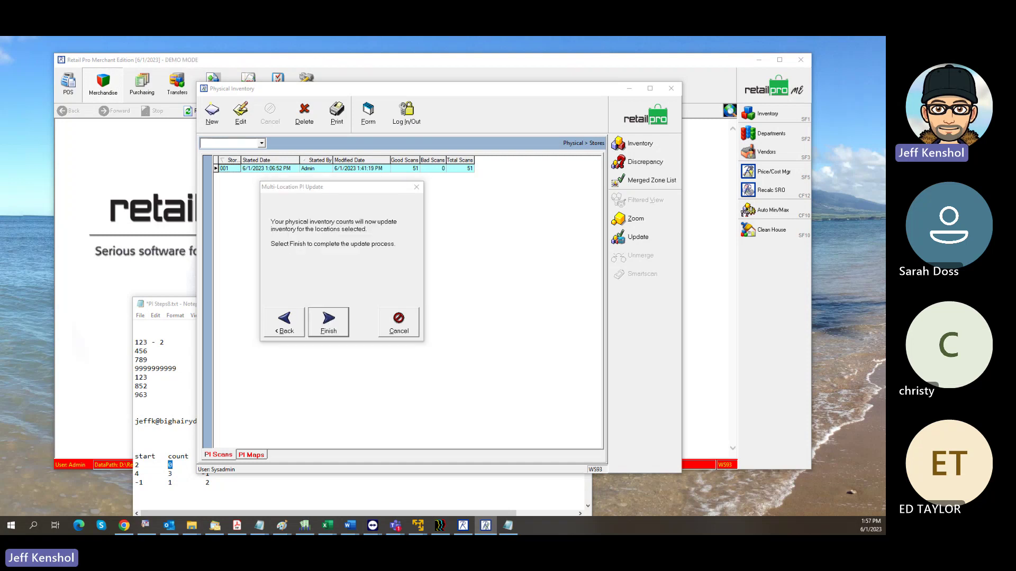
pyautogui.moveTo(272, 118); pyautogui.dragTo(461, 98)
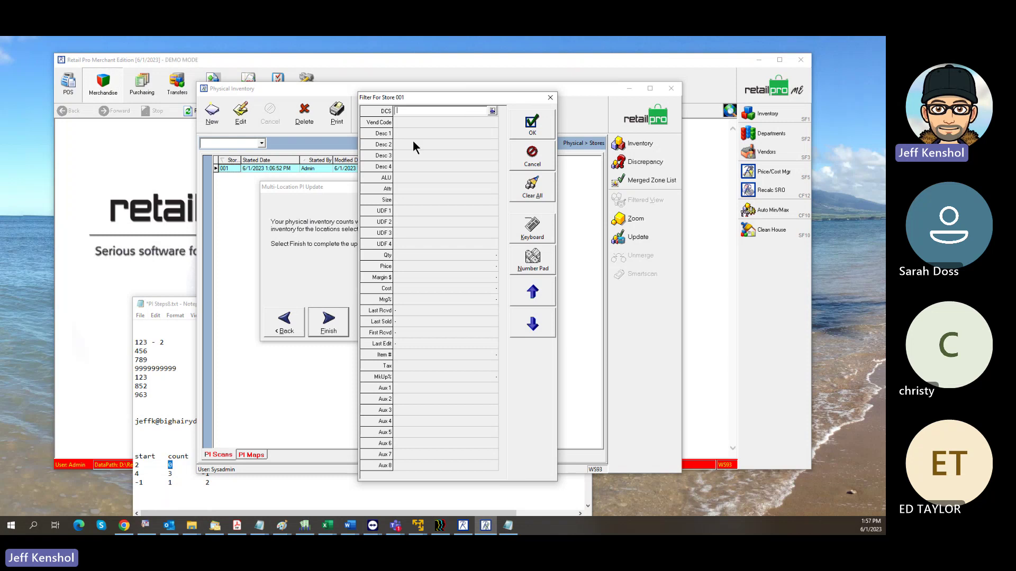
pyautogui.click(492, 110)
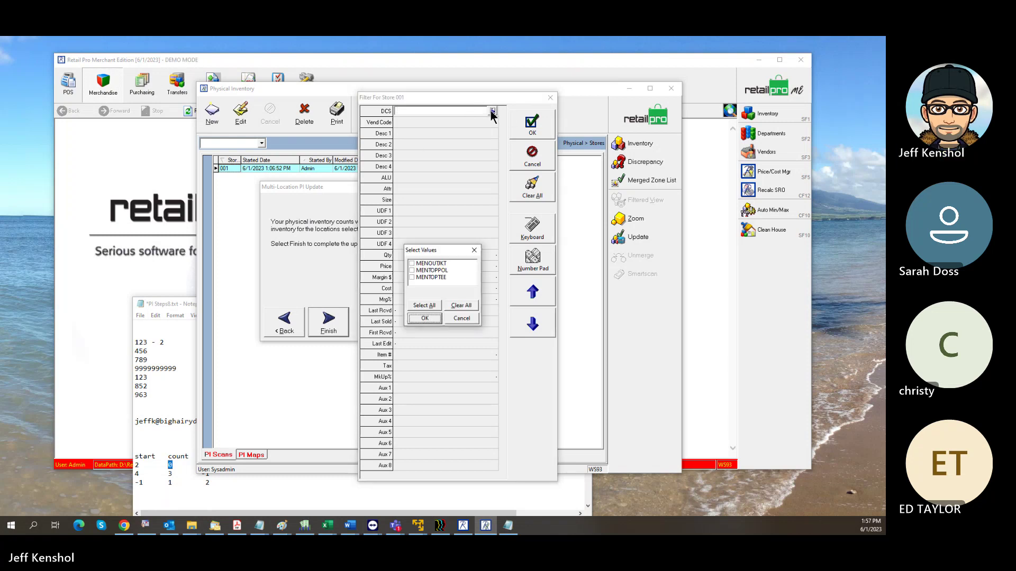
pyautogui.click(412, 278)
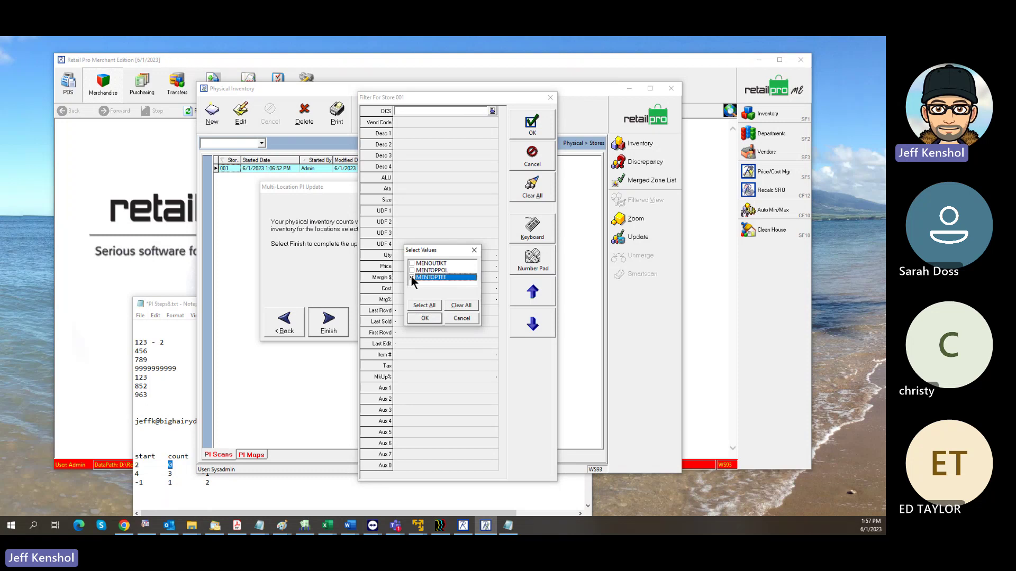
pyautogui.click(423, 318)
pyautogui.doubleClick(438, 112)
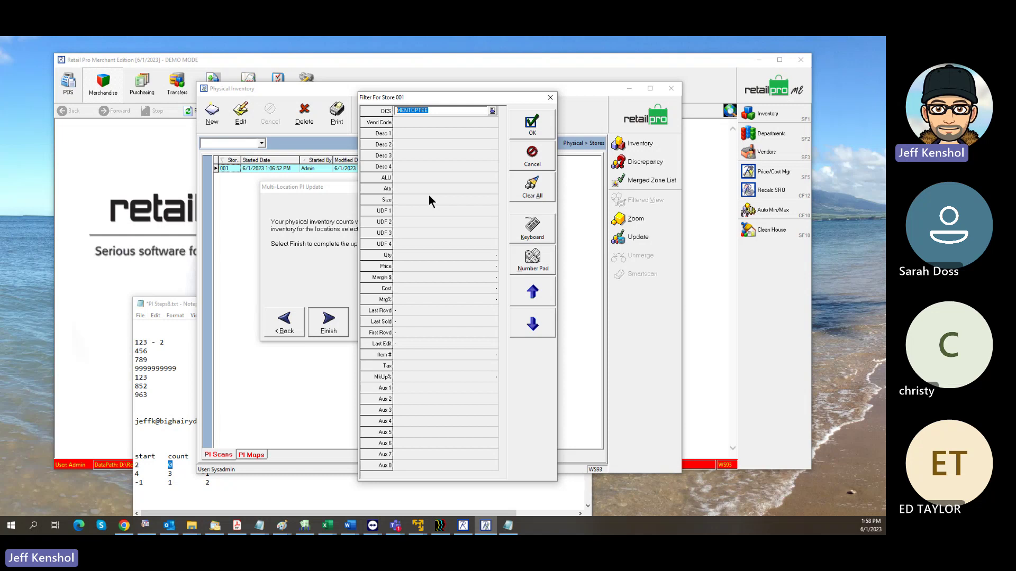
pyautogui.click(548, 154)
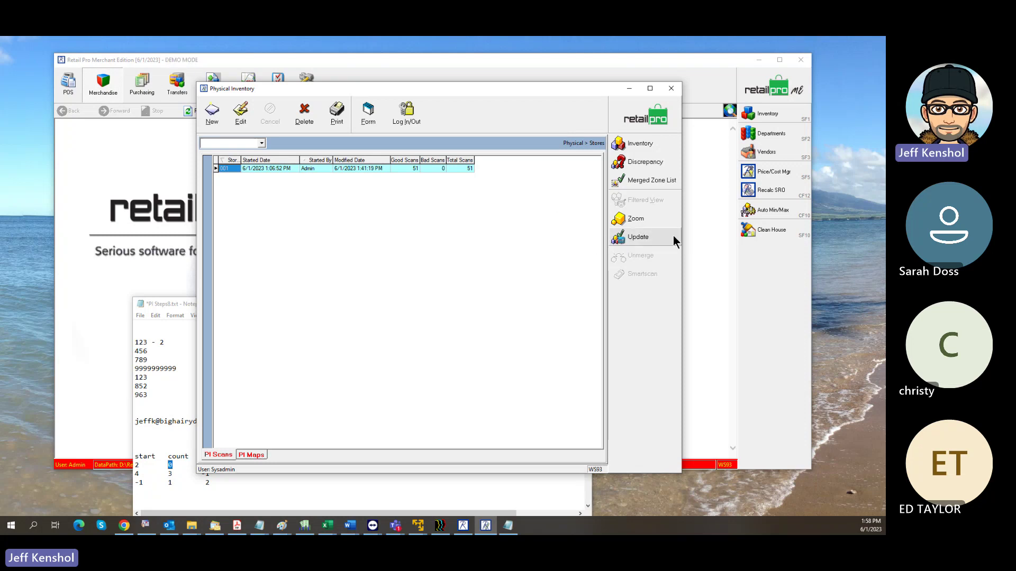
# - Restart the multi-location PI update for location 001, set on-hand to update for all items and advance to the adjustment memo details
pyautogui.click(637, 237)
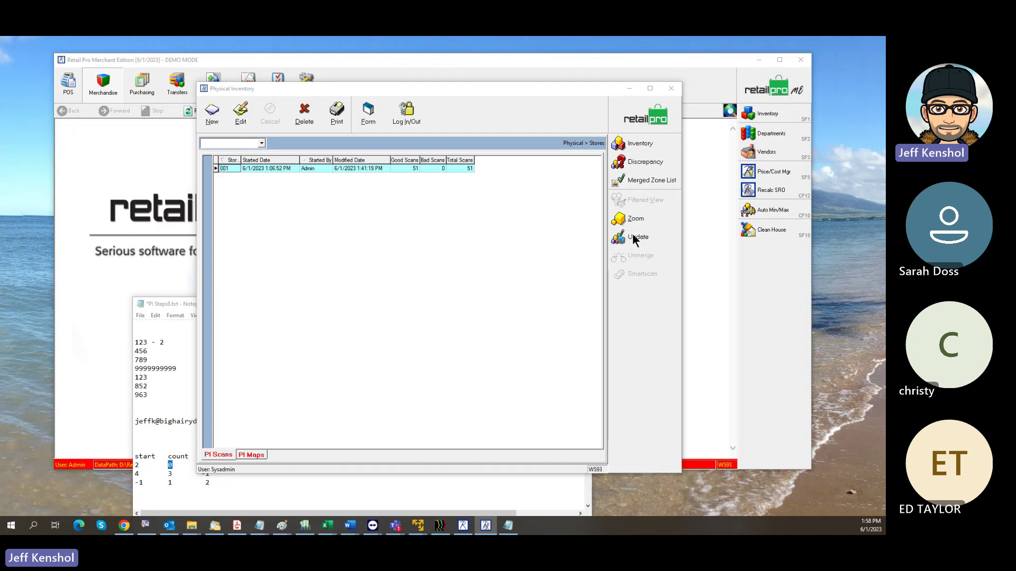
pyautogui.moveTo(323, 205); pyautogui.dragTo(338, 156)
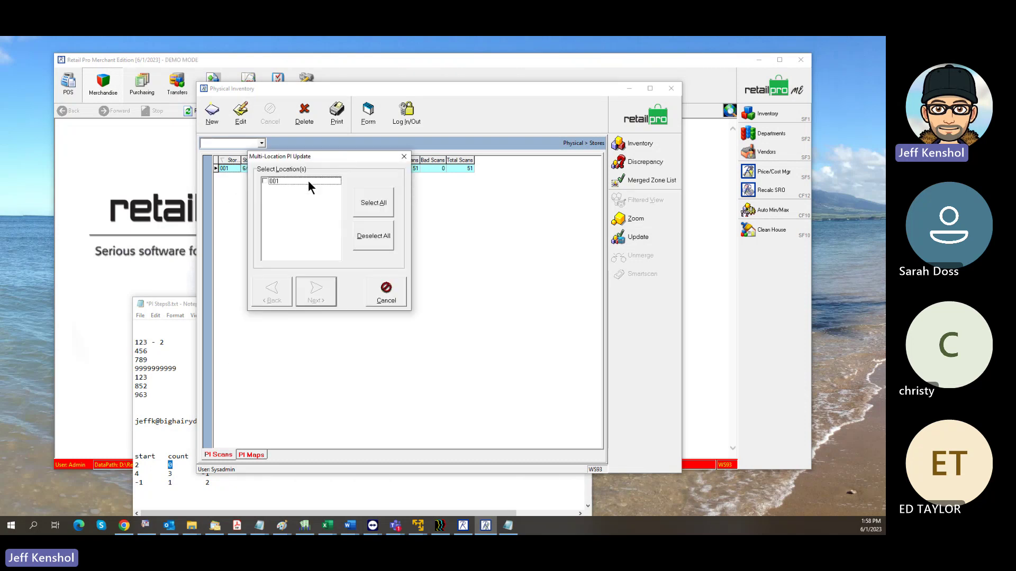
pyautogui.click(267, 180)
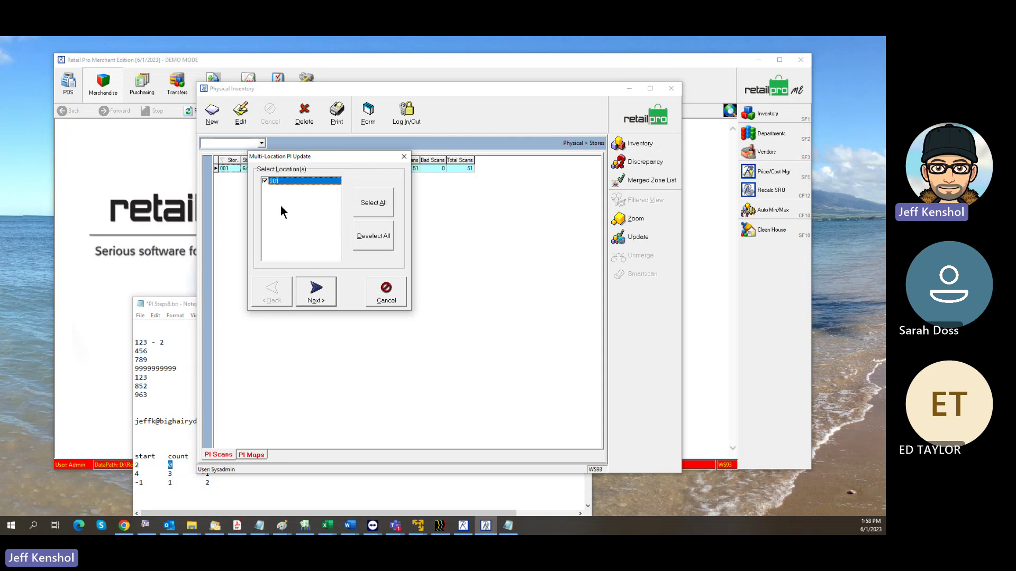
pyautogui.click(316, 292)
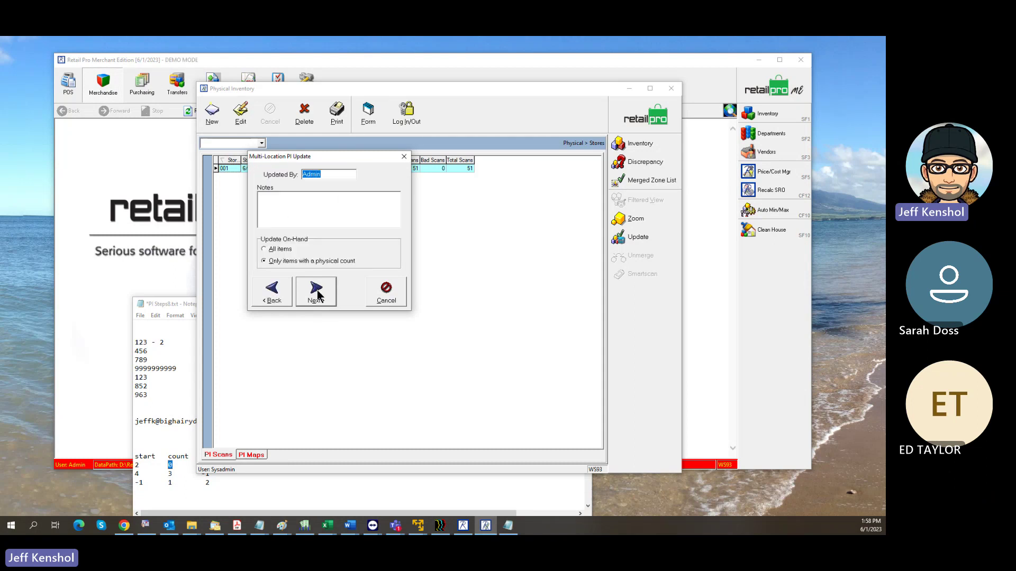
pyautogui.click(270, 251)
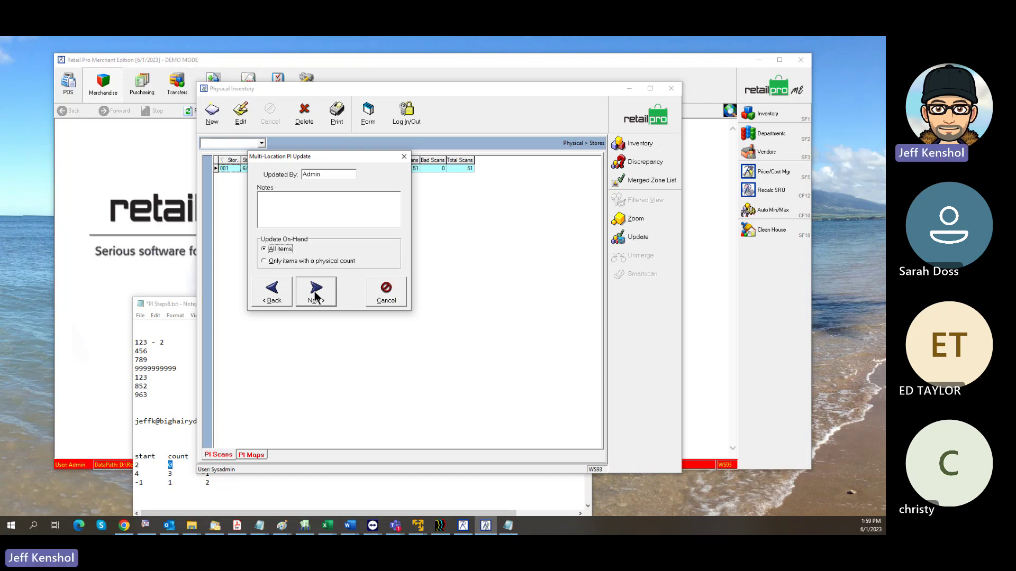
pyautogui.click(315, 294)
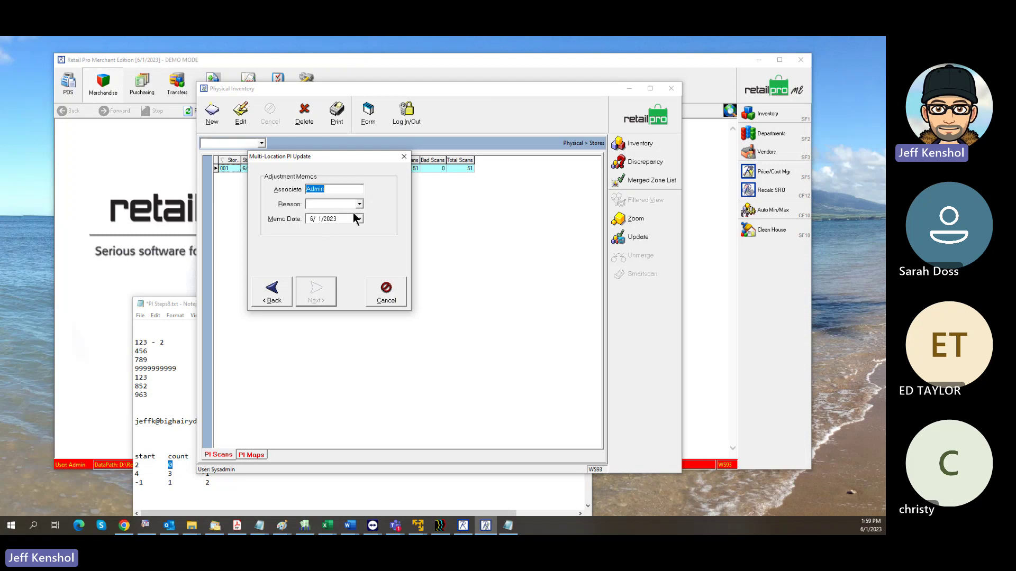
# - Enter Physical as the adjustment memo reason and complete the update of store 001 with an empty item filter
pyautogui.click(346, 205)
pyautogui.write('Physical')
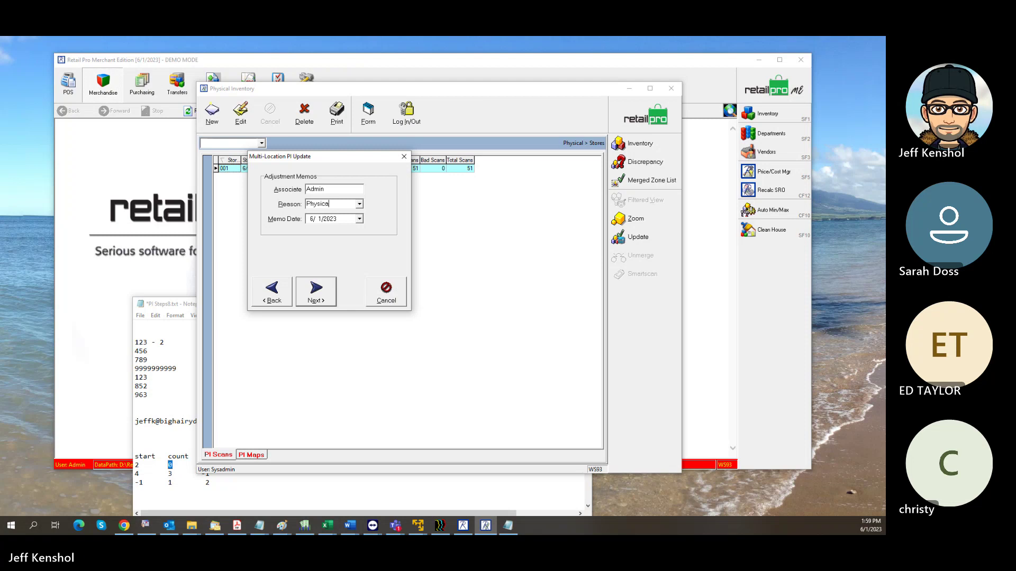
pyautogui.click(322, 291)
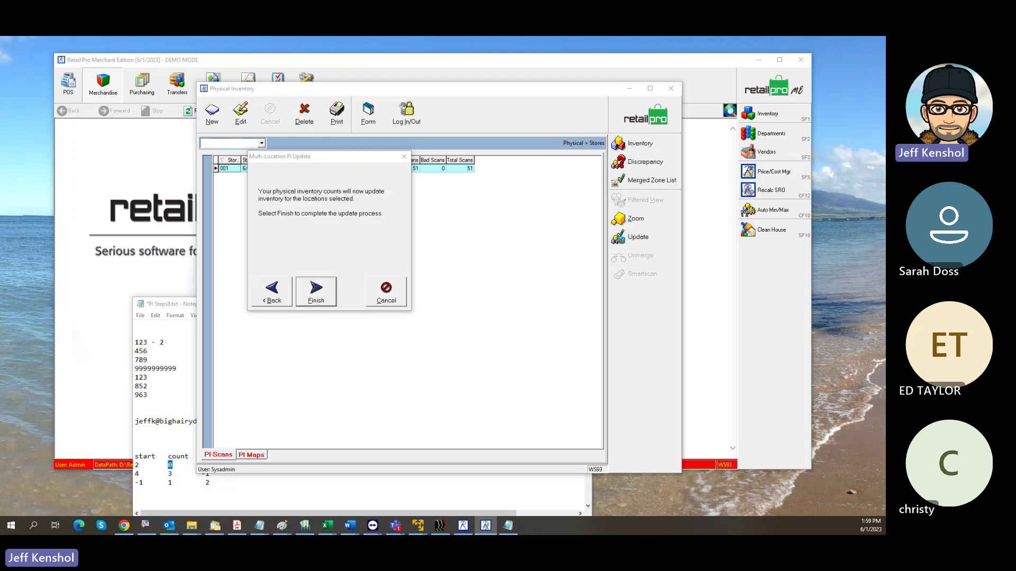
pyautogui.moveTo(613, 121); pyautogui.dragTo(525, 111)
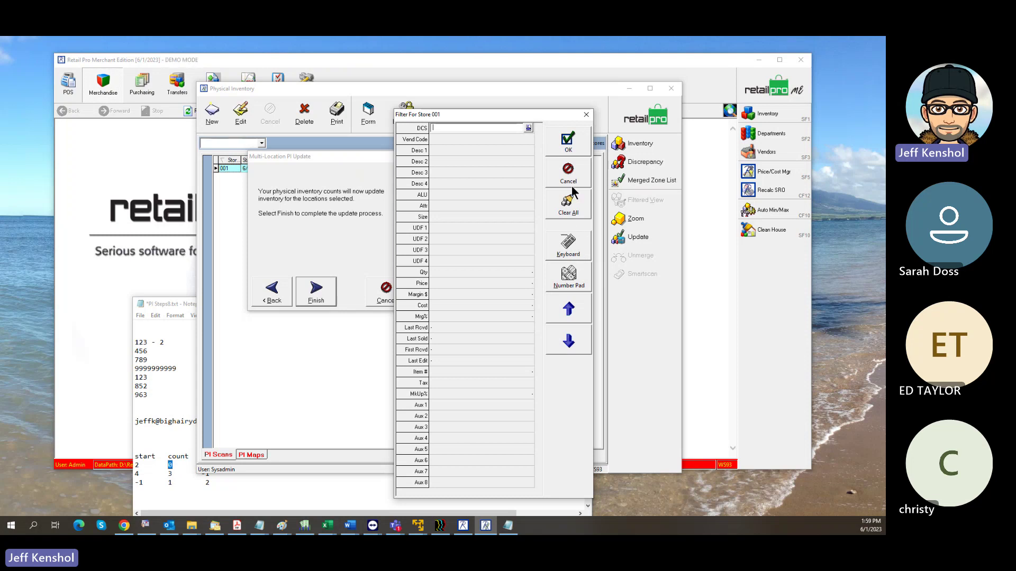
pyautogui.click(567, 140)
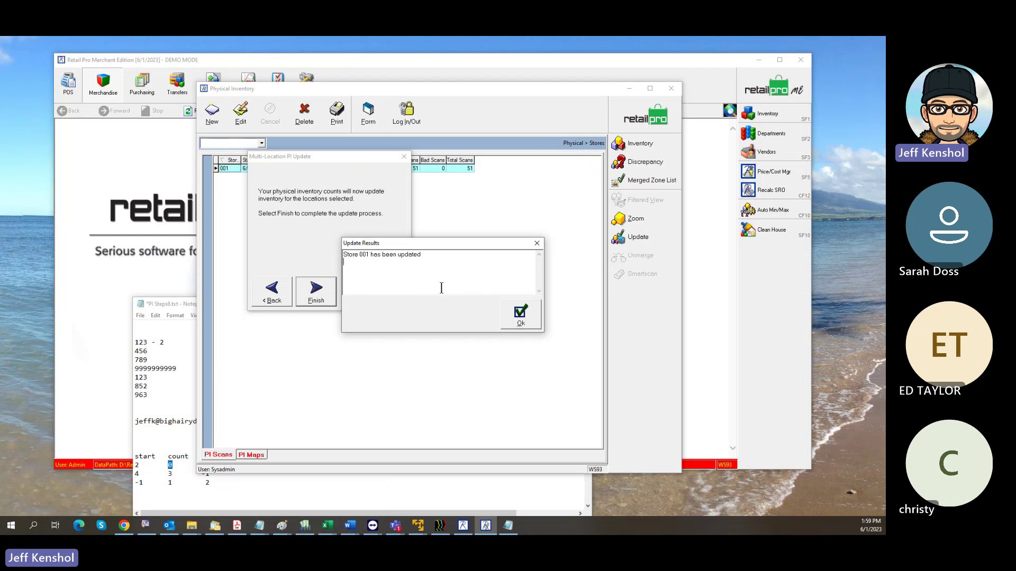
pyautogui.click(520, 321)
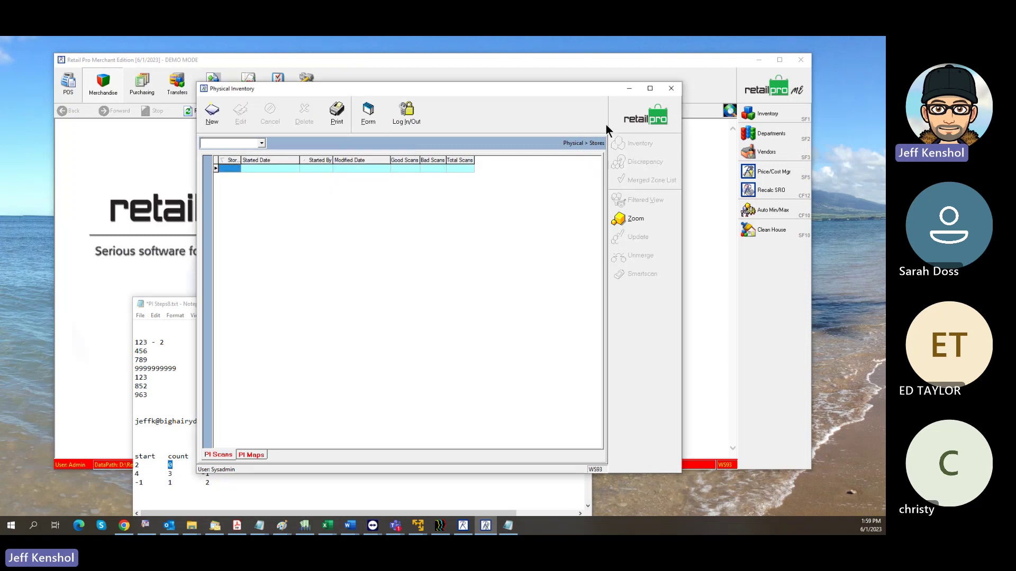
# - Close Physical Inventory and open the Physical quantity memo from the June 2023 adjustment memos in form view
pyautogui.click(671, 88)
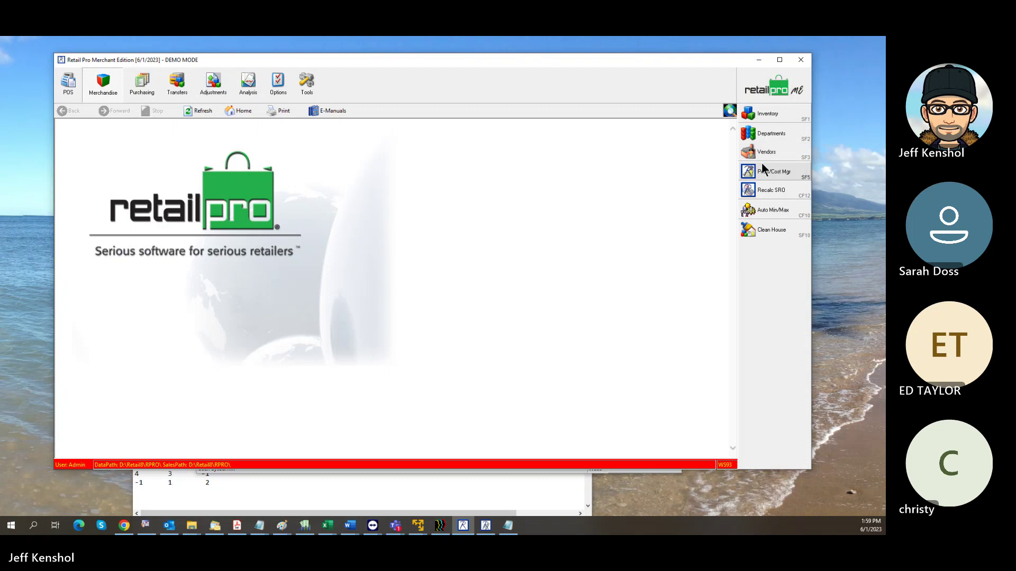
pyautogui.click(207, 84)
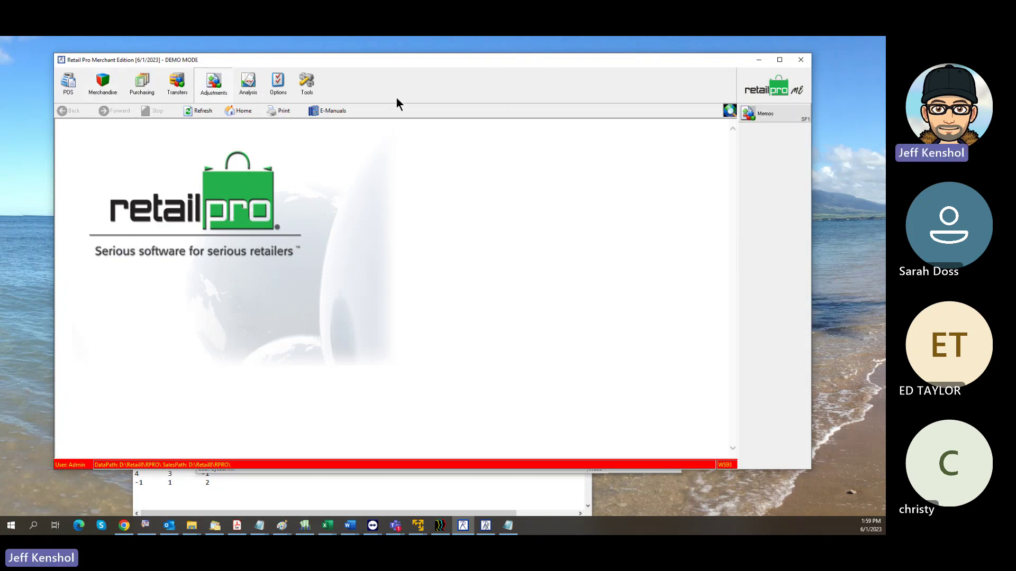
pyautogui.click(761, 113)
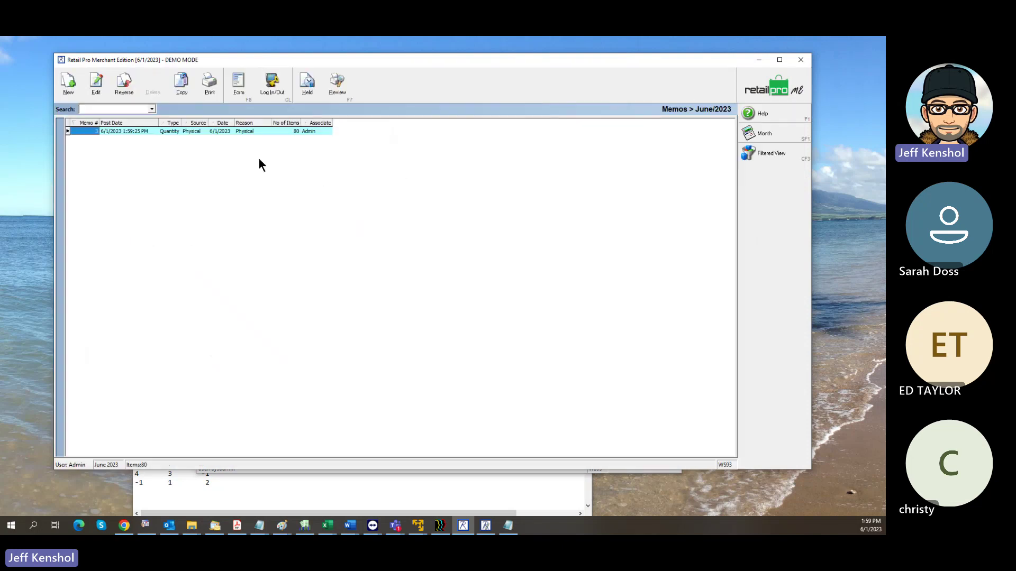
pyautogui.click(219, 132)
pyautogui.click(234, 90)
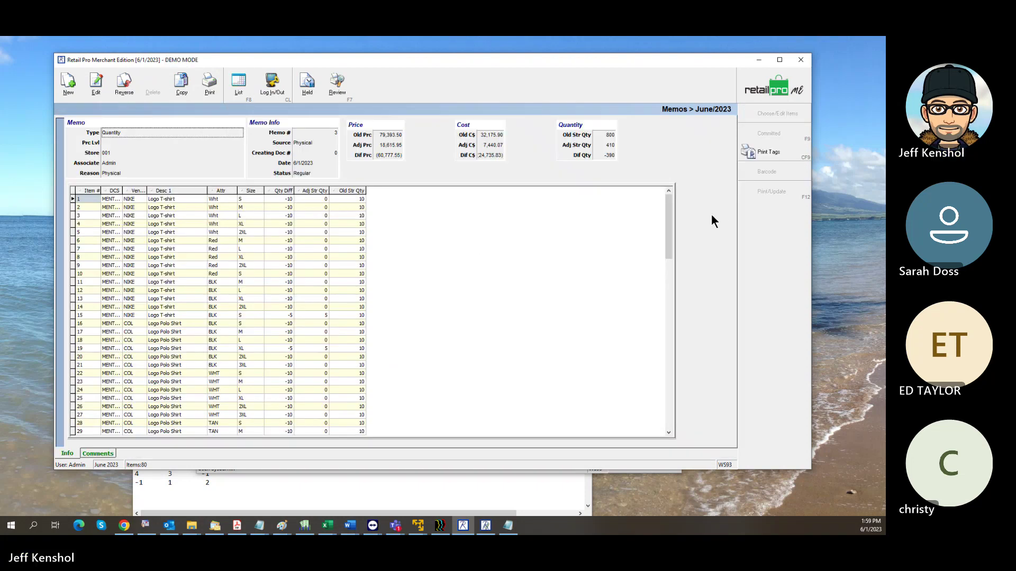
# - Look through the item quantity differences in the Physical memo and return to the main screen
pyautogui.moveTo(667, 209); pyautogui.dragTo(668, 185)
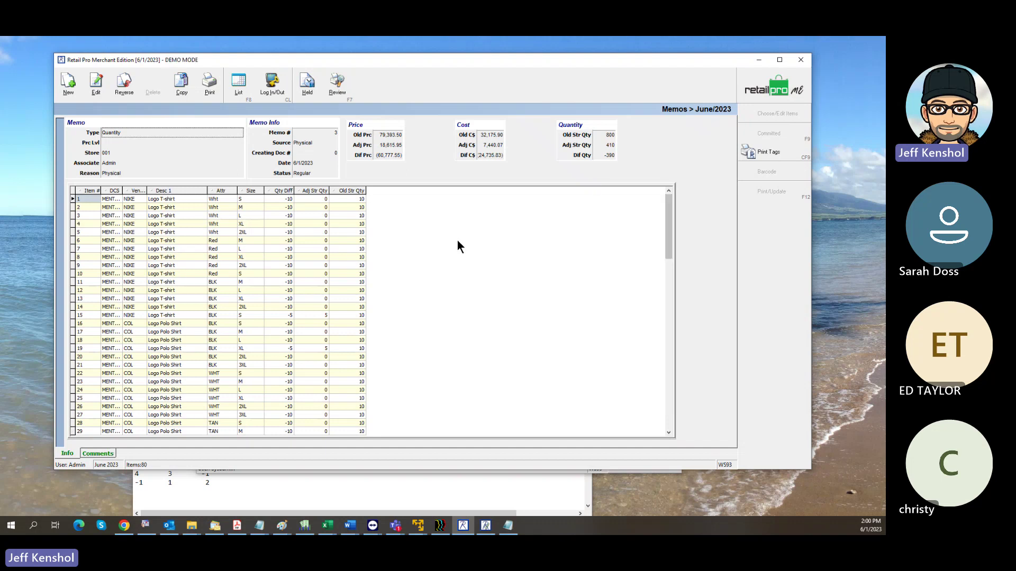
pyautogui.click(178, 248)
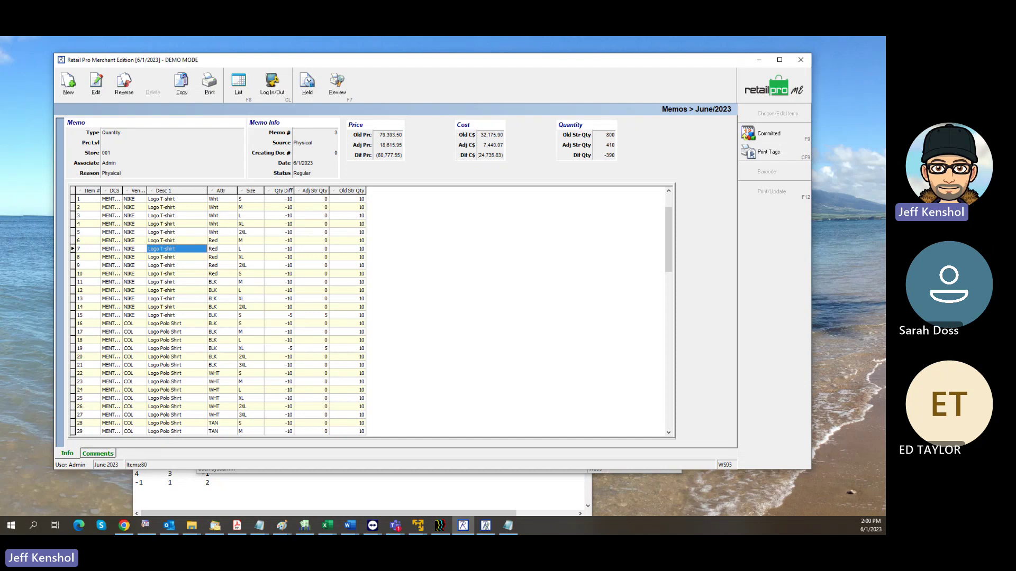
pyautogui.click(771, 87)
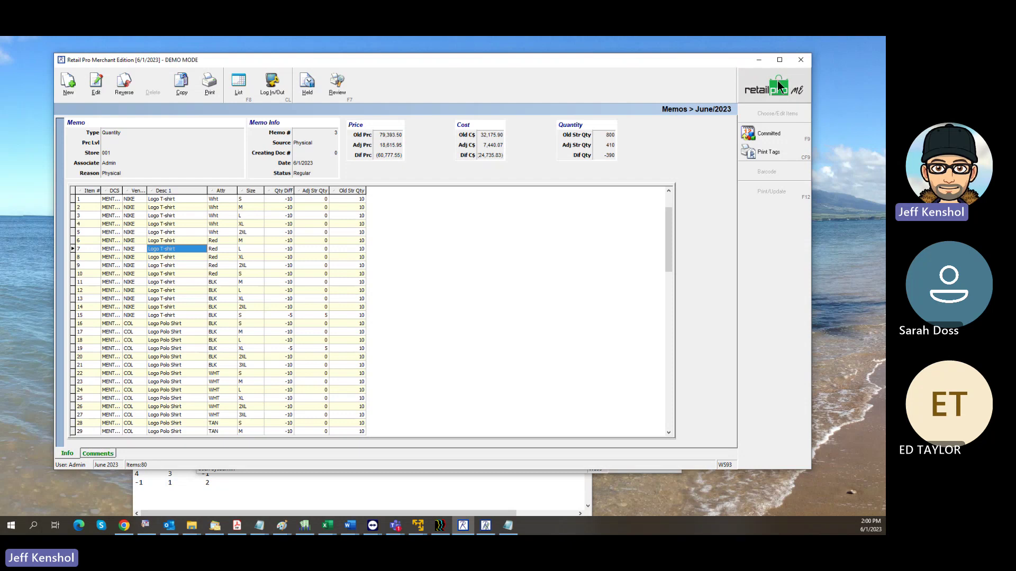
pyautogui.click(772, 87)
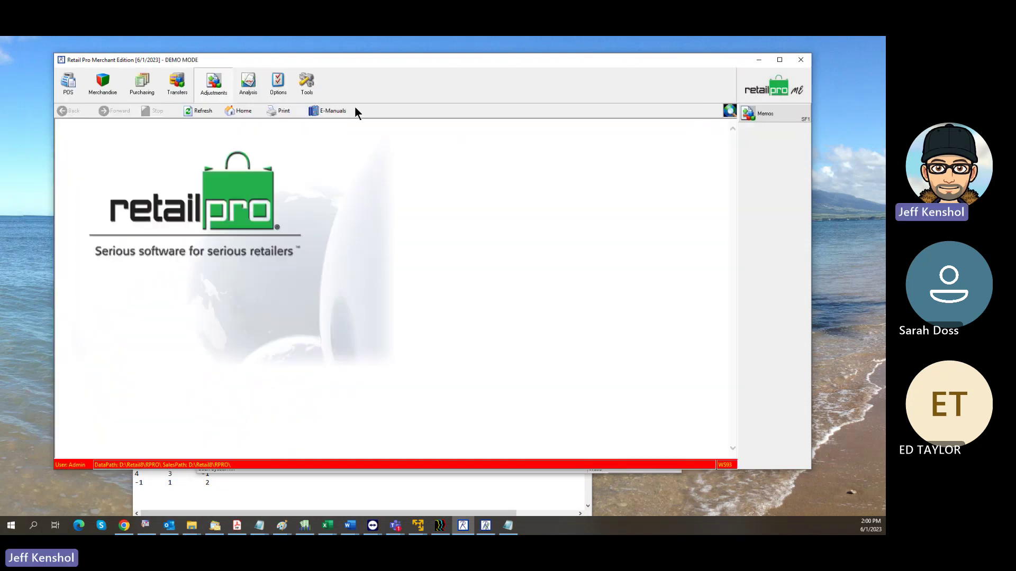
# - Open the run options of the PI DCS Rank report in the summary reports
pyautogui.click(253, 90)
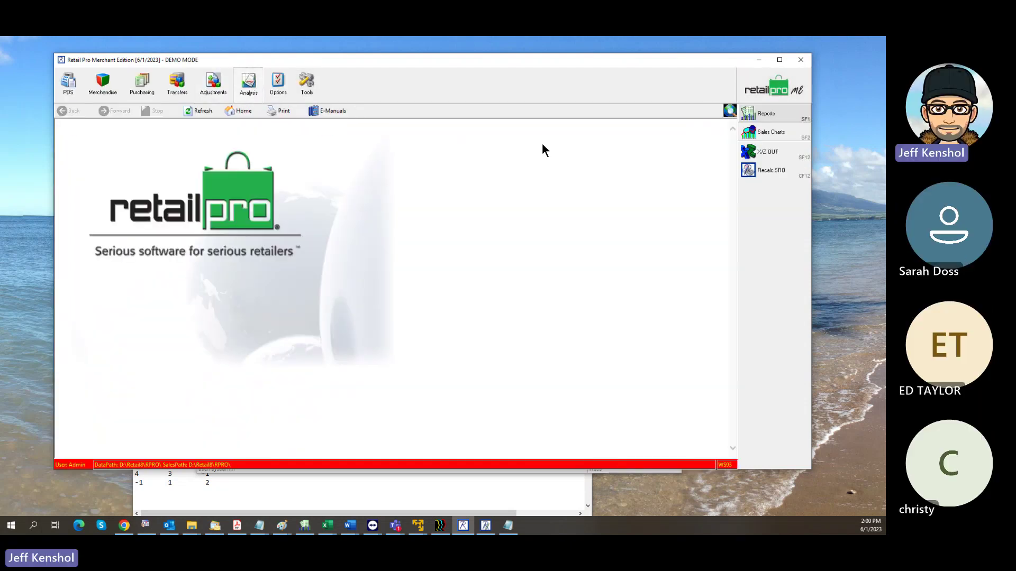
pyautogui.click(782, 112)
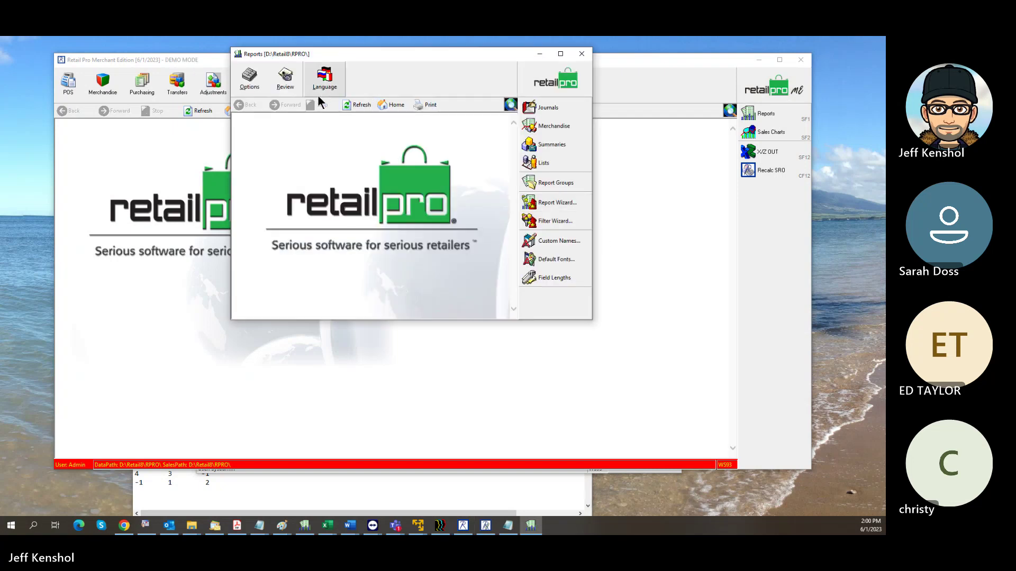
pyautogui.moveTo(457, 57); pyautogui.dragTo(474, 56)
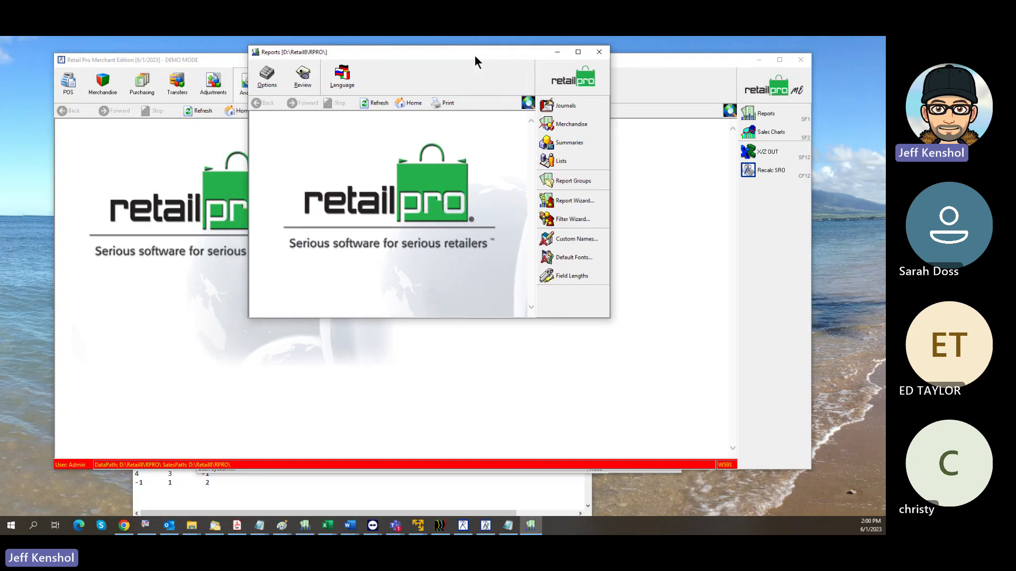
pyautogui.click(569, 147)
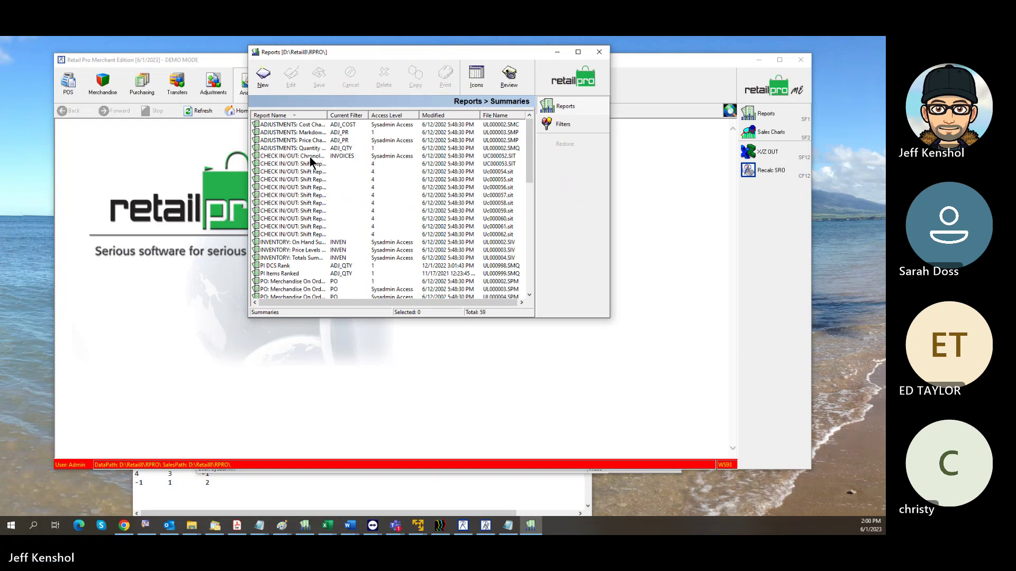
pyautogui.doubleClick(300, 266)
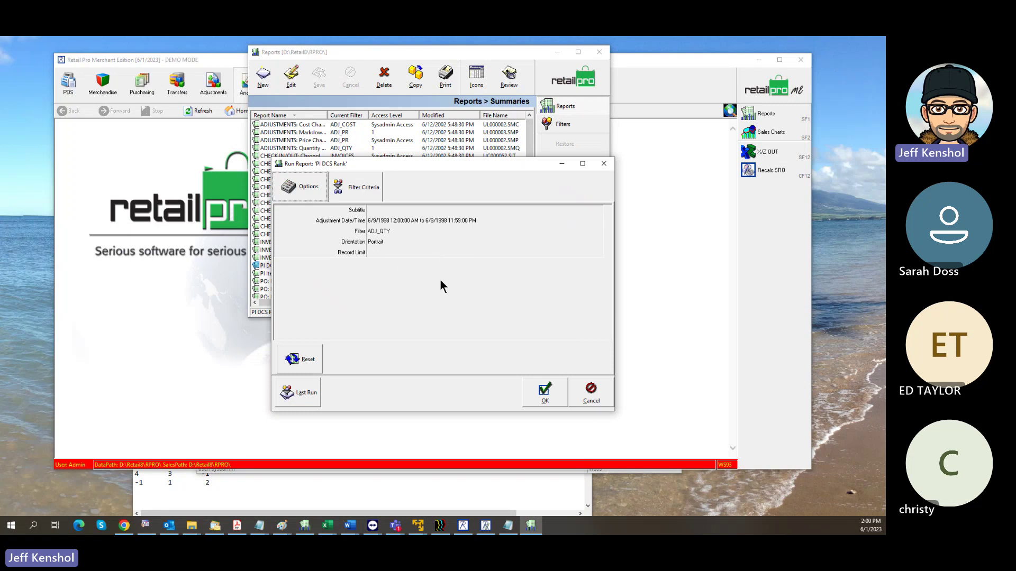
# - Set the PI DCS Rank report's adjustment date/time filter to Today
pyautogui.click(407, 220)
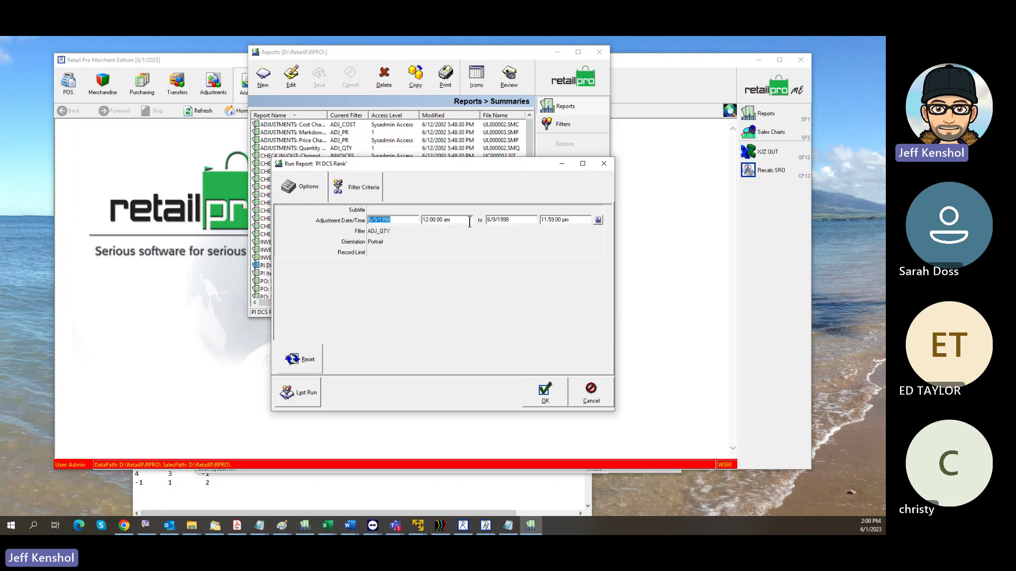
pyautogui.click(598, 219)
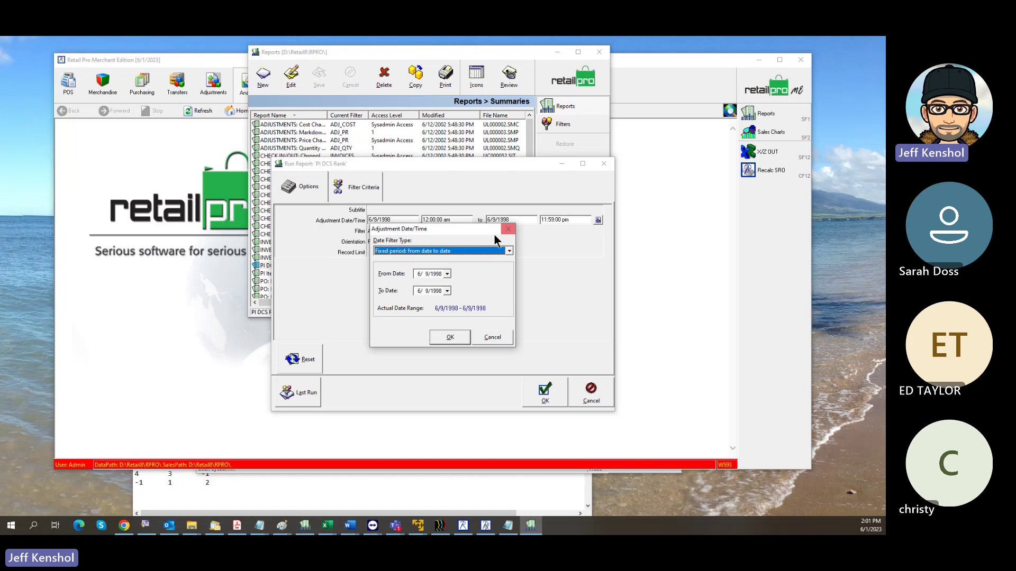
pyautogui.click(461, 252)
pyautogui.click(402, 286)
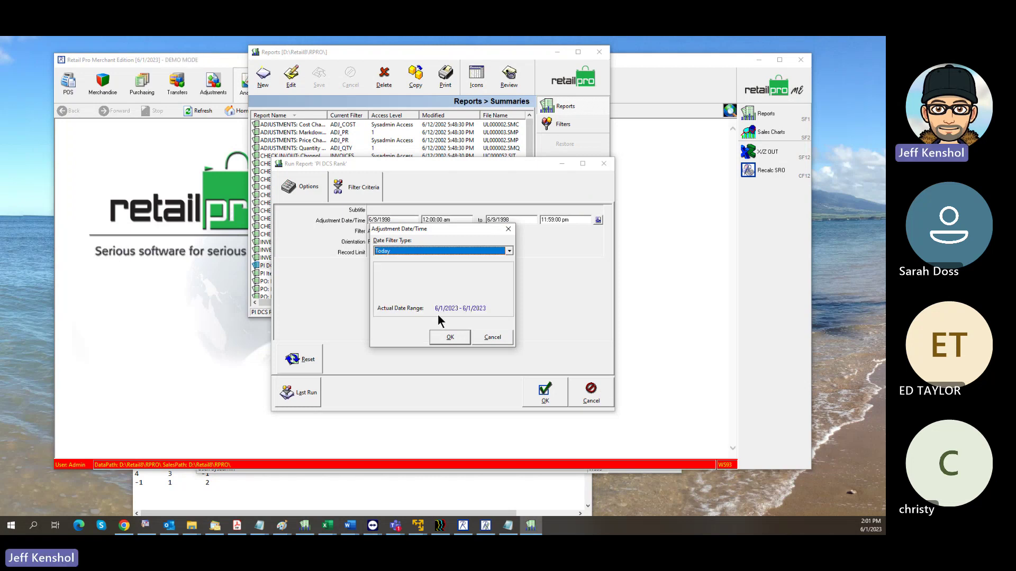
pyautogui.click(450, 337)
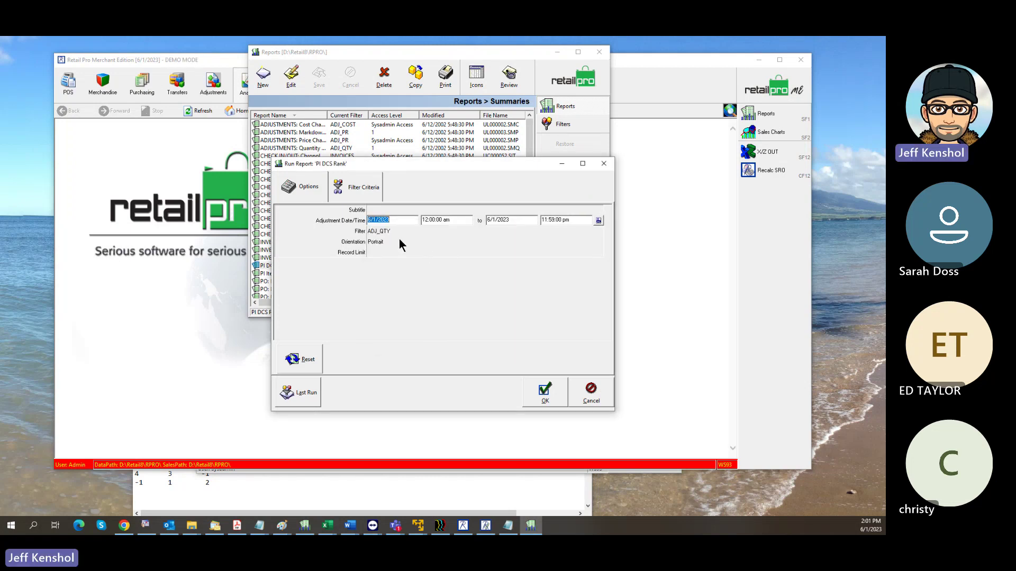
# - Check the selectable values for the Reason filter criterion and leave the criterion empty
pyautogui.click(373, 193)
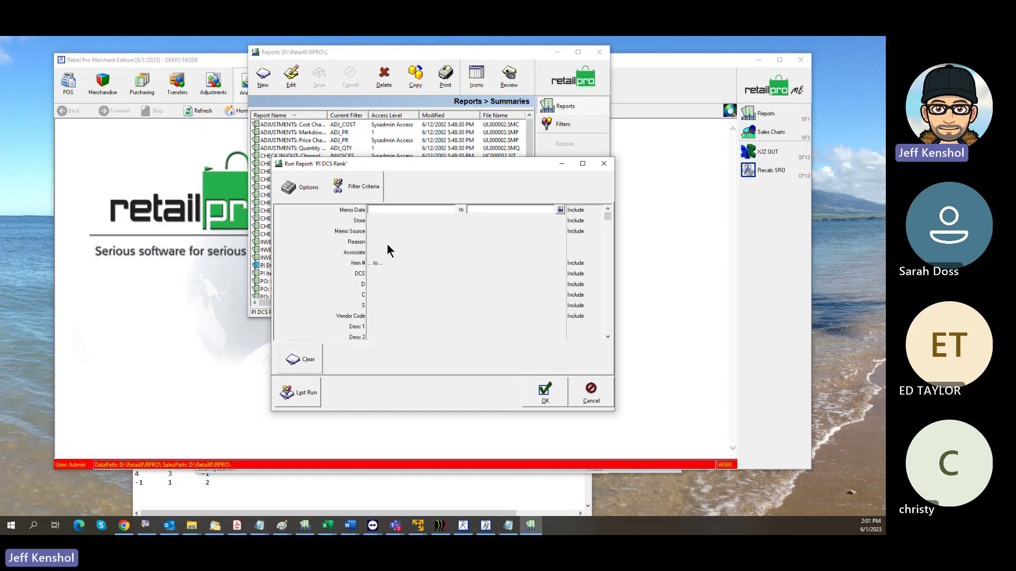
pyautogui.click(377, 241)
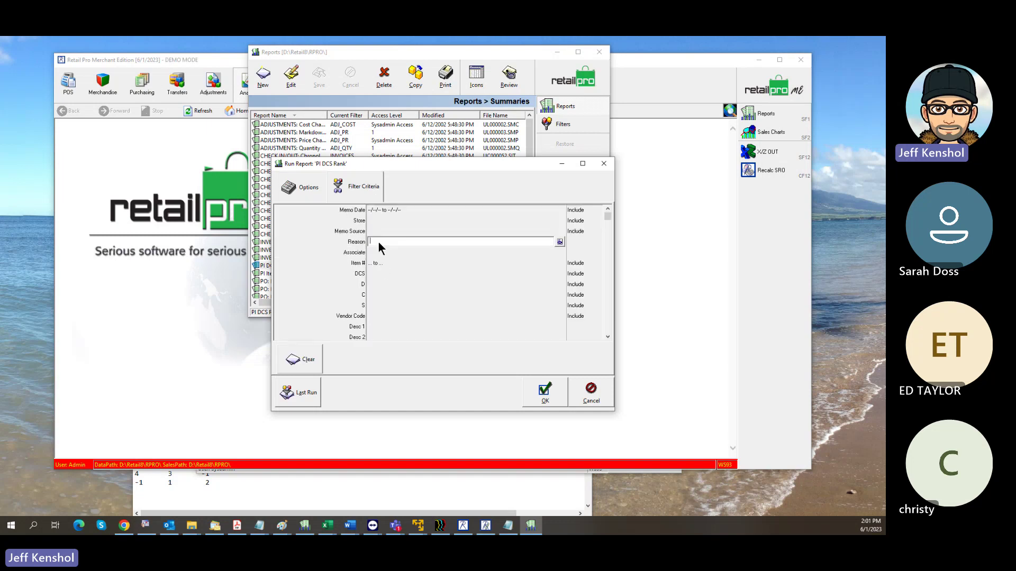
pyautogui.click(560, 241)
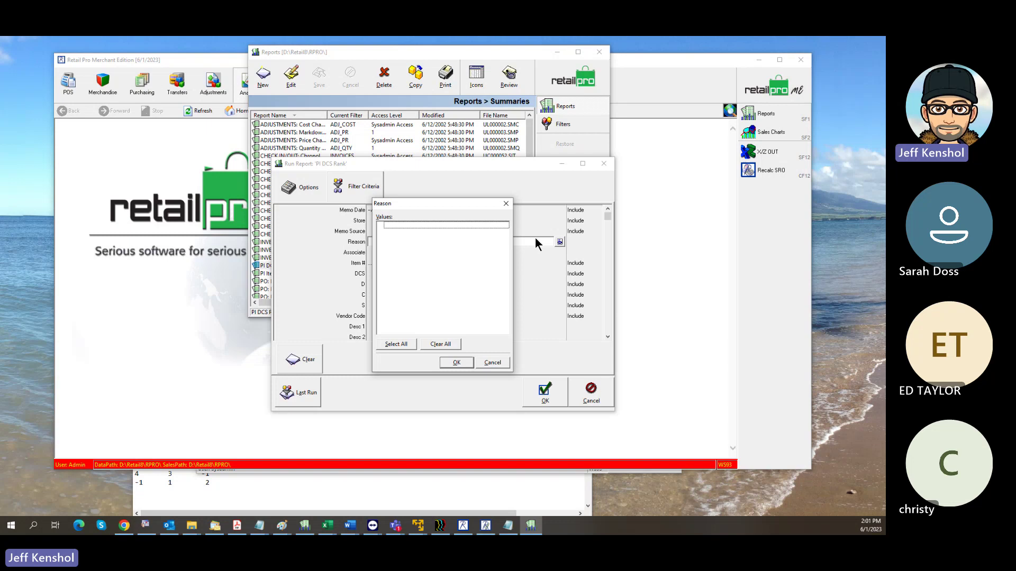
pyautogui.click(505, 200)
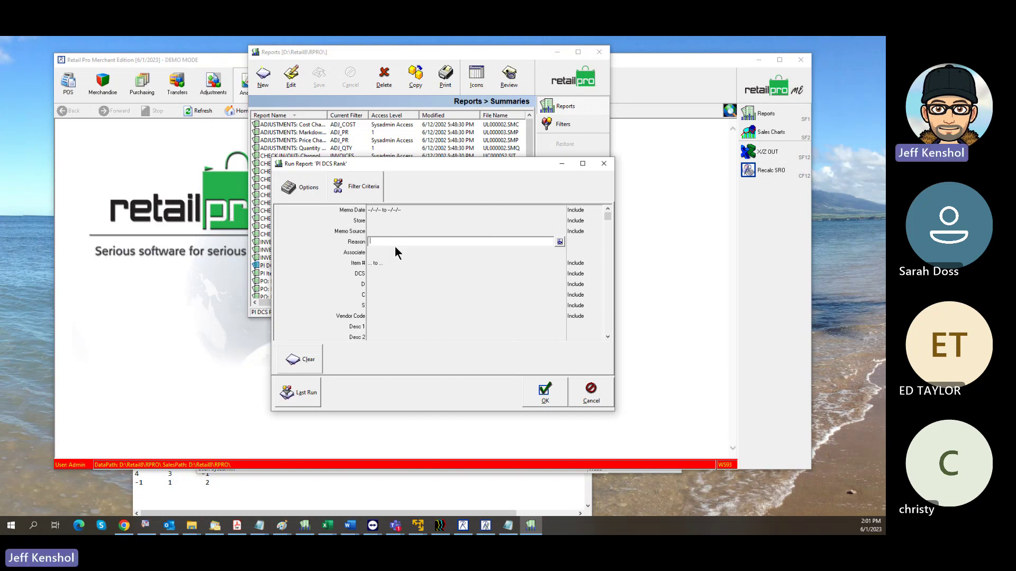
# - Run the PI DCS Rank report, examine its enlarged quantity and cost differences by DCS, and close the preview
pyautogui.click(542, 390)
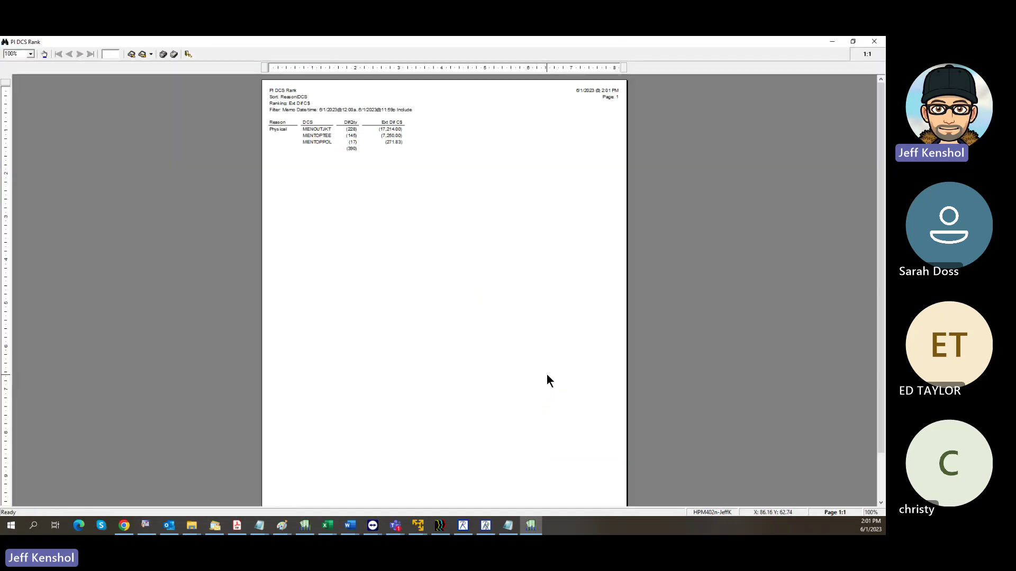
pyautogui.scroll(15, 564, 338)
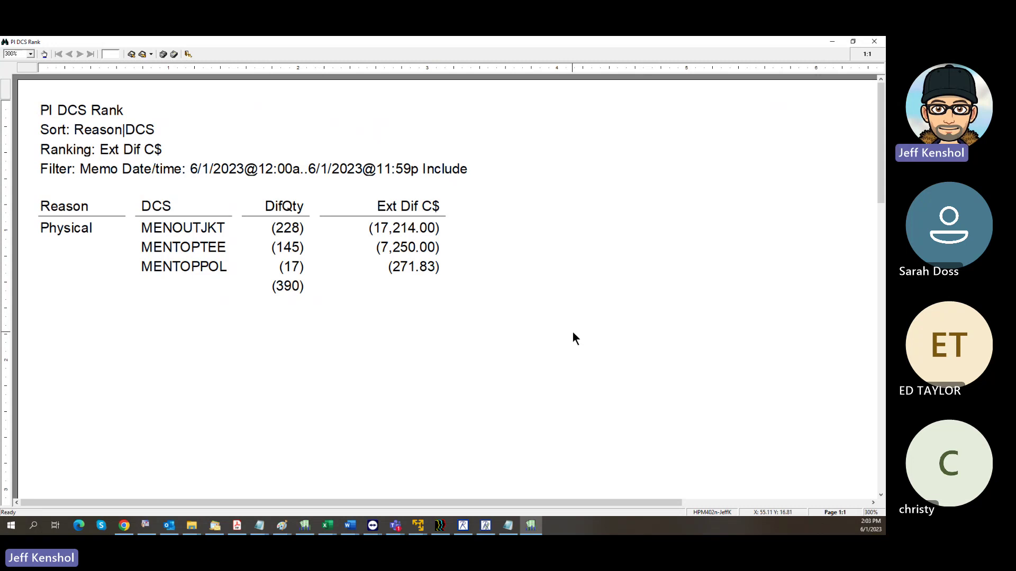
pyautogui.press('Escape')
pyautogui.click(502, 311)
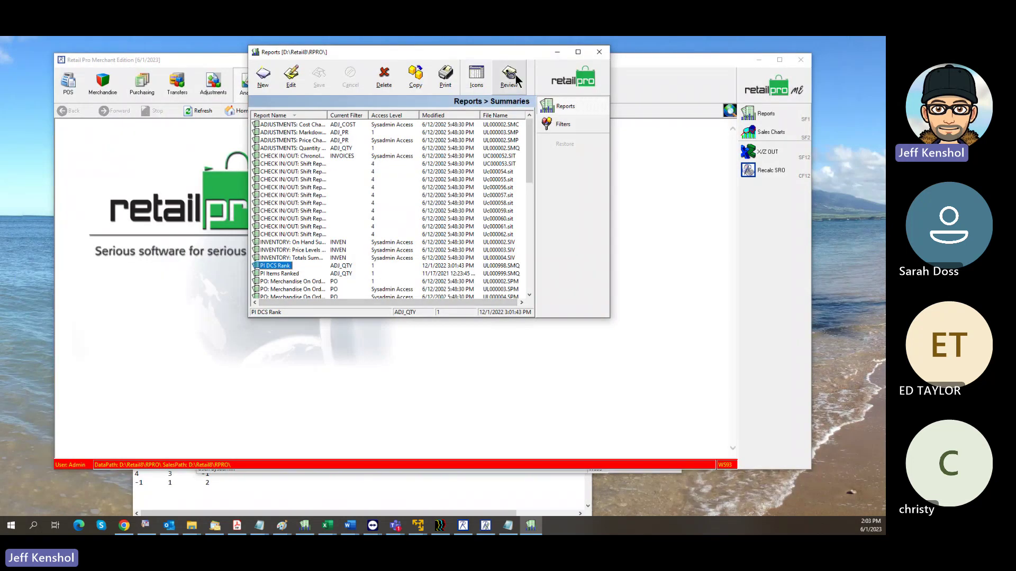
# - Open the PI DCS Rank report for editing and check its layout and sort fields
pyautogui.click(290, 76)
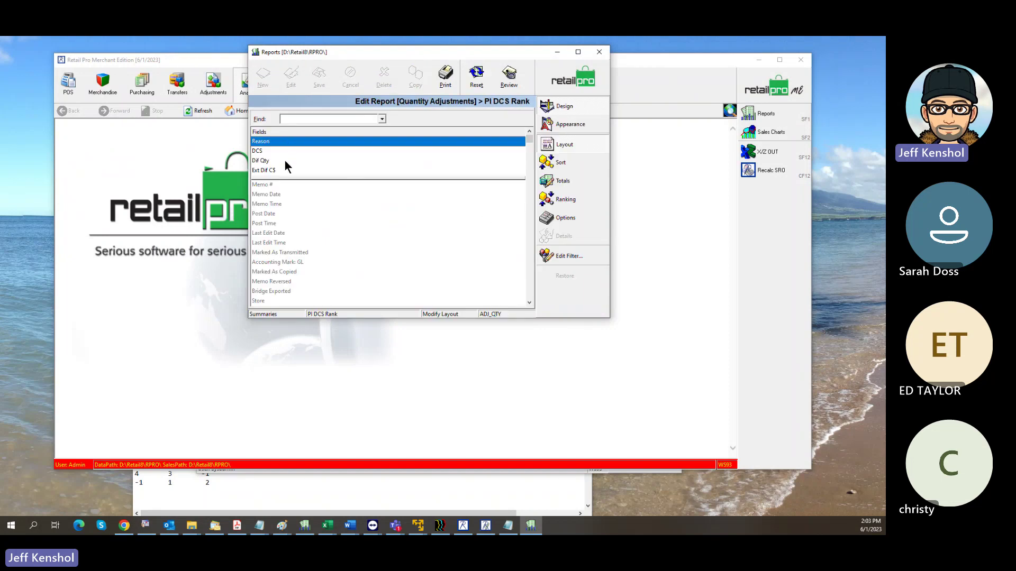
pyautogui.click(562, 162)
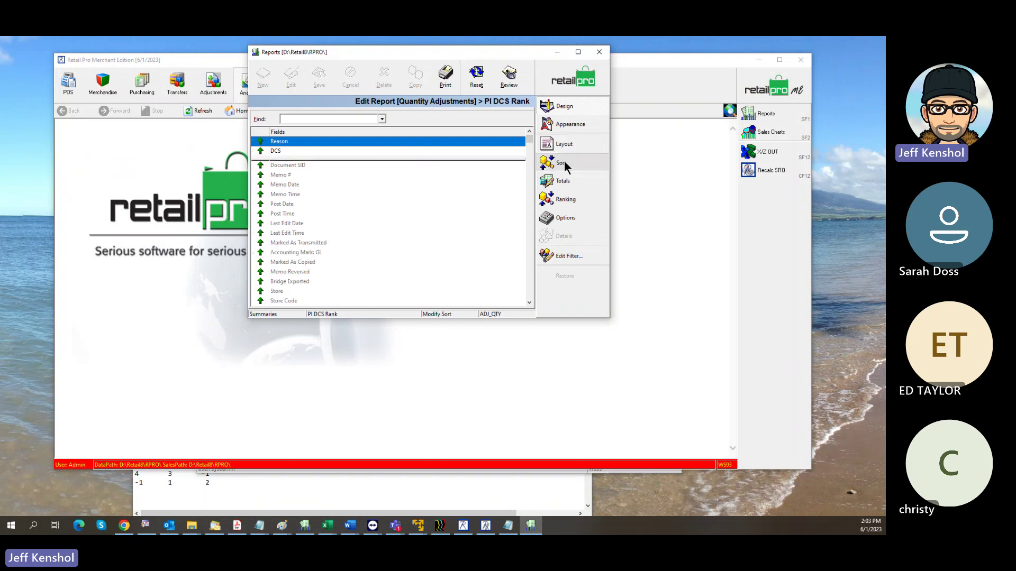
pyautogui.click(284, 151)
pyautogui.click(293, 142)
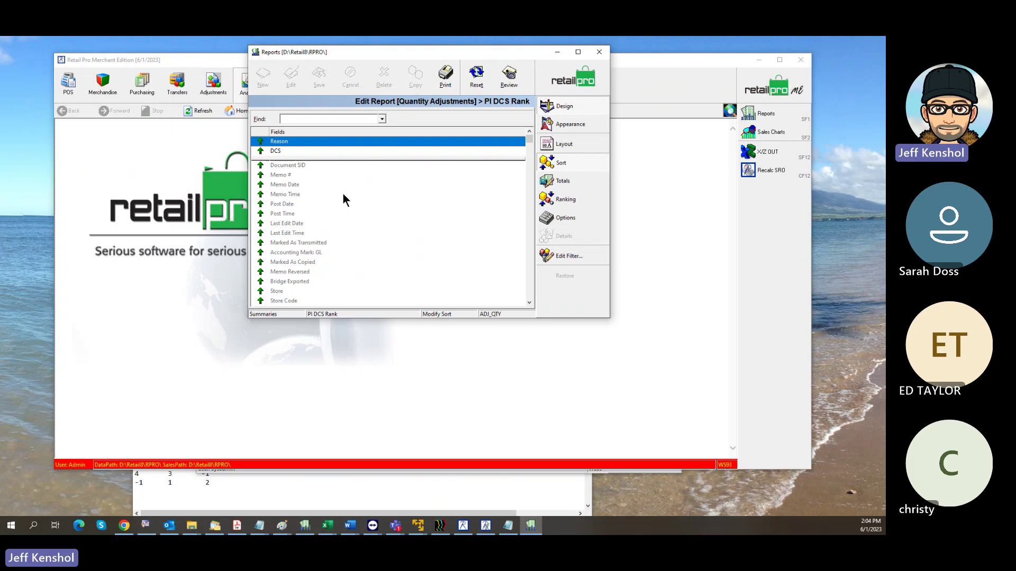
# - Try out the ranking settings of the report with the Ext Dif C$ and Dif Qty fields
pyautogui.click(556, 200)
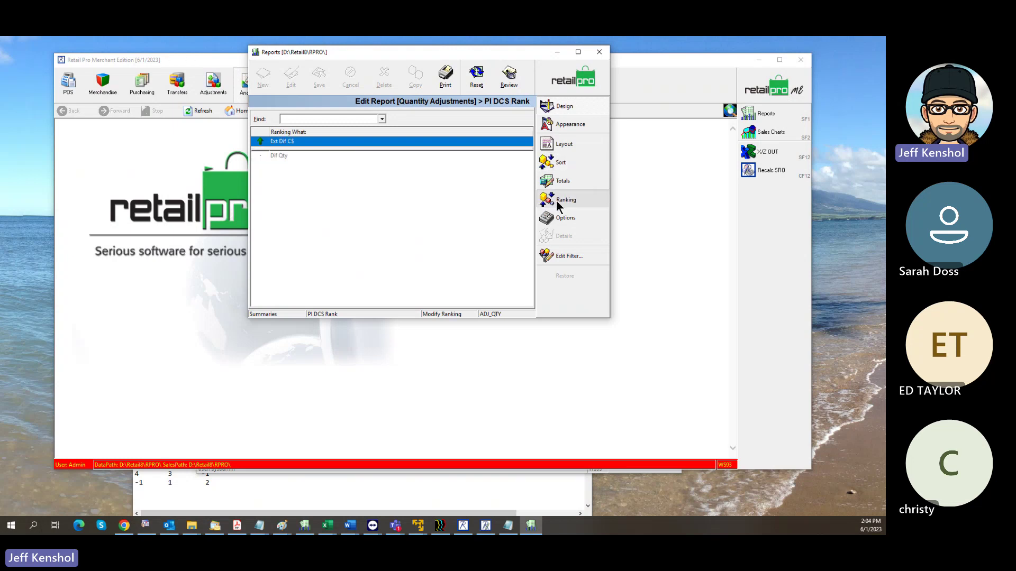
pyautogui.click(293, 157)
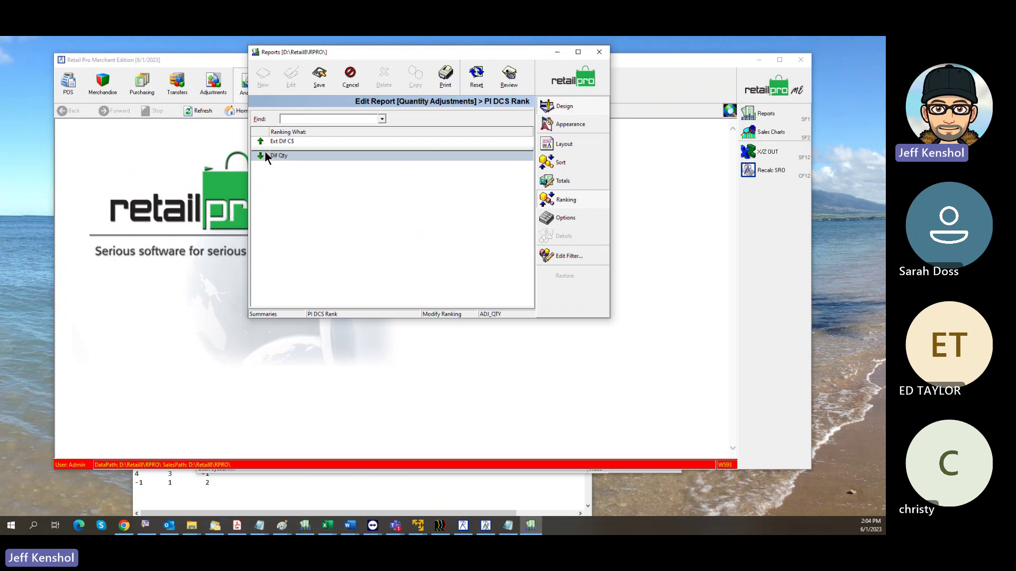
pyautogui.click(264, 143)
pyautogui.click(307, 155)
pyautogui.click(265, 142)
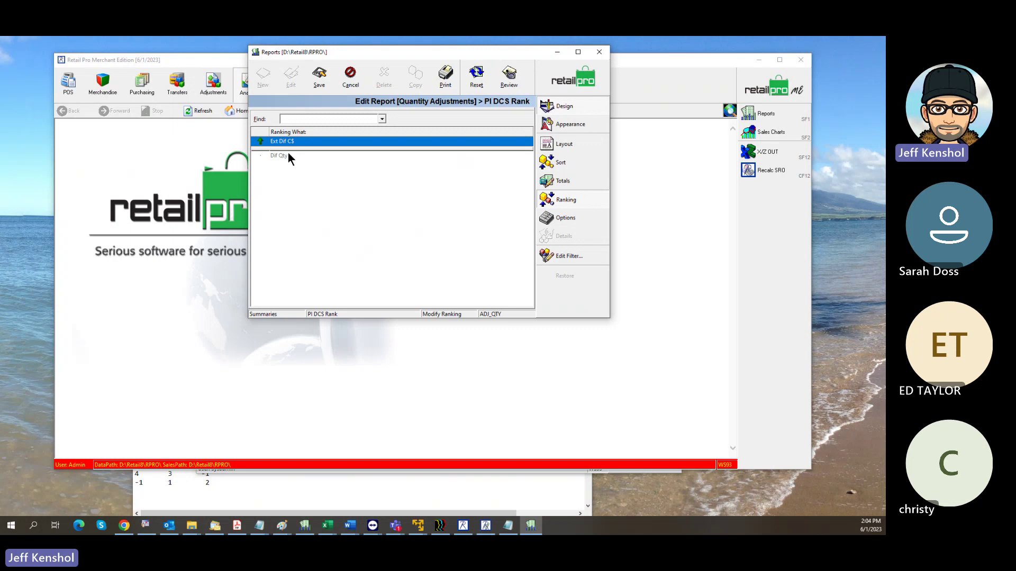
pyautogui.click(288, 155)
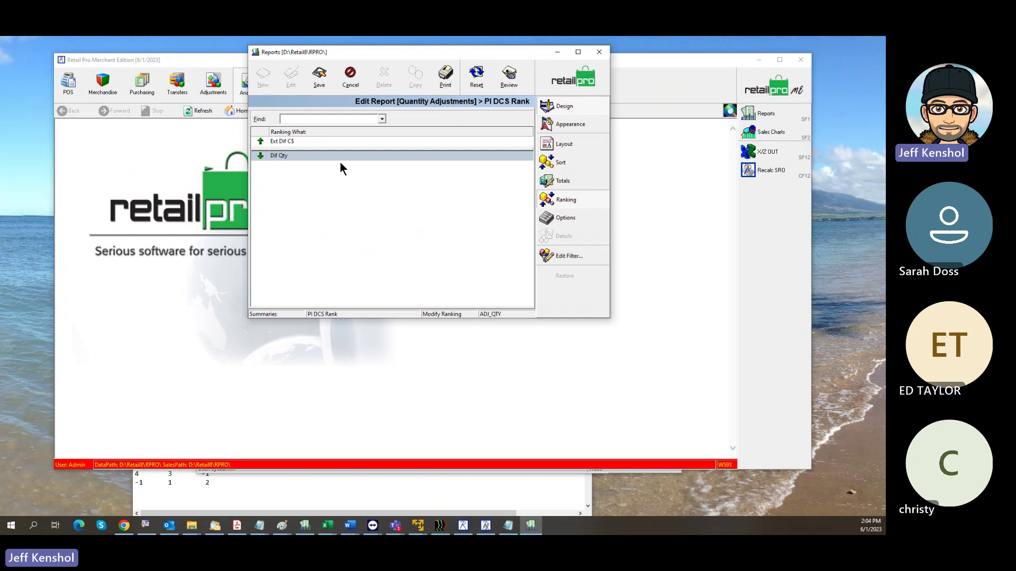
# - Include Ext Dif C$ in the report's subtotals by Reason and in its grand totals
pyautogui.click(577, 179)
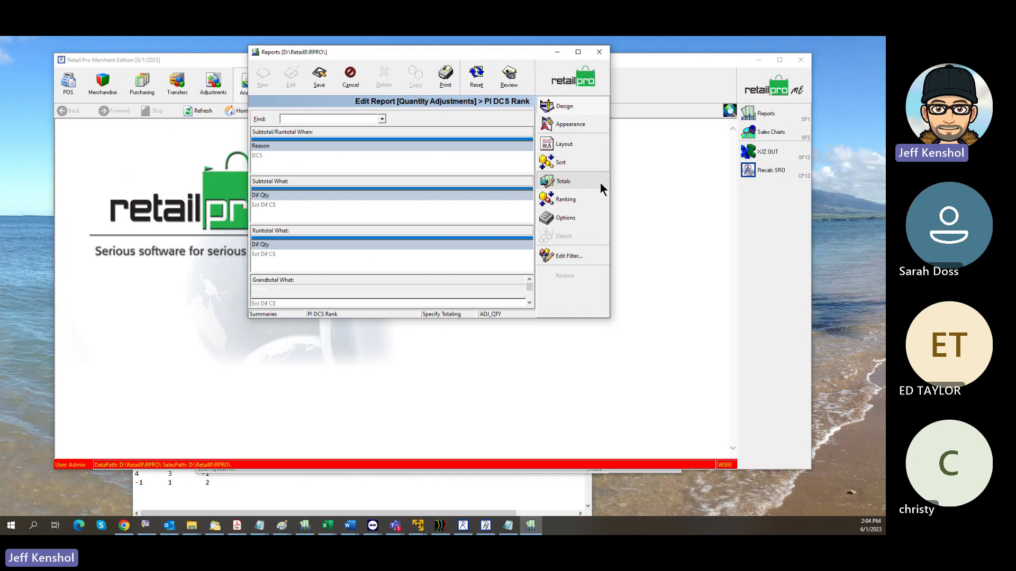
pyautogui.click(287, 146)
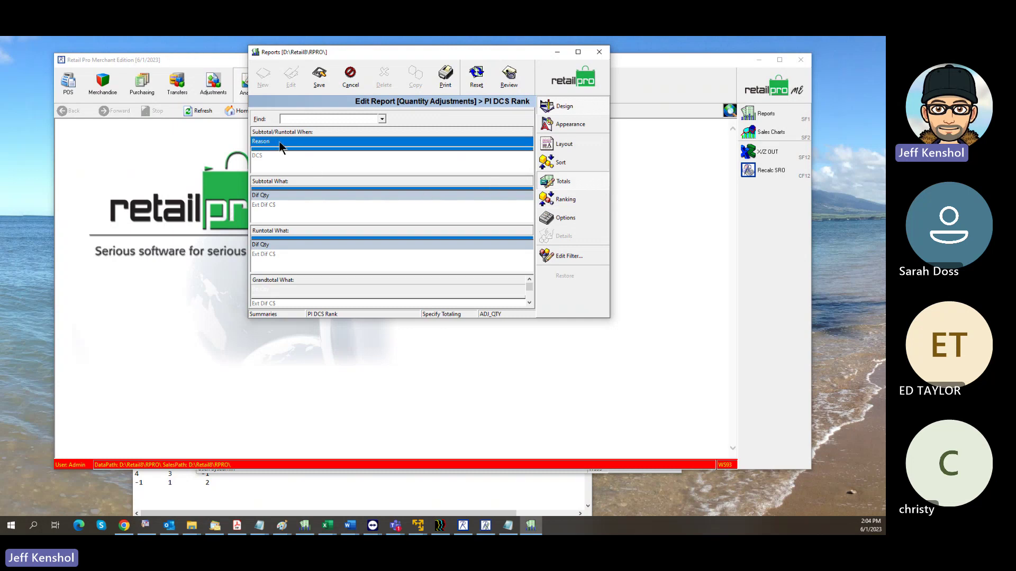
pyautogui.moveTo(283, 189); pyautogui.dragTo(286, 217)
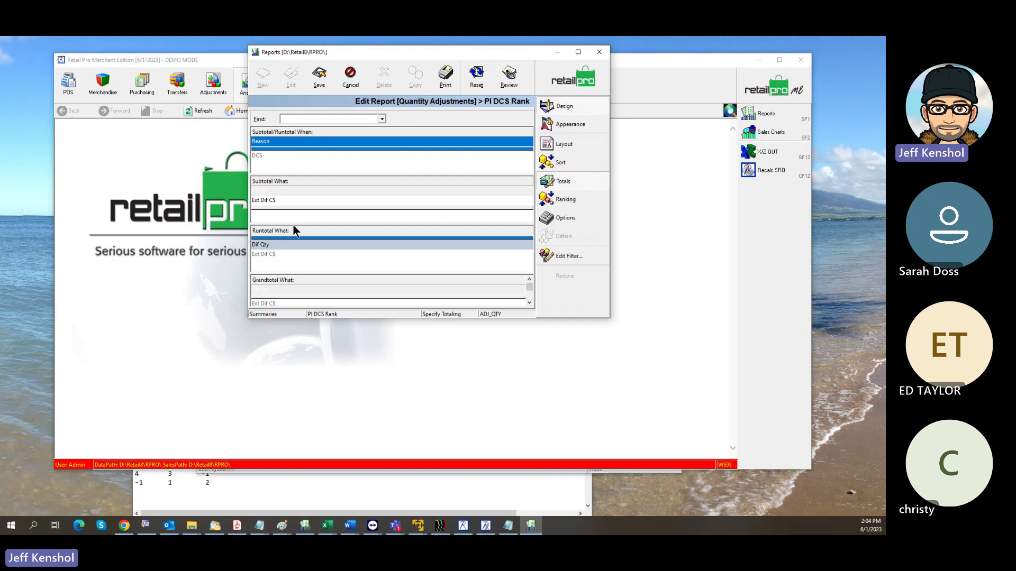
pyautogui.click(529, 303)
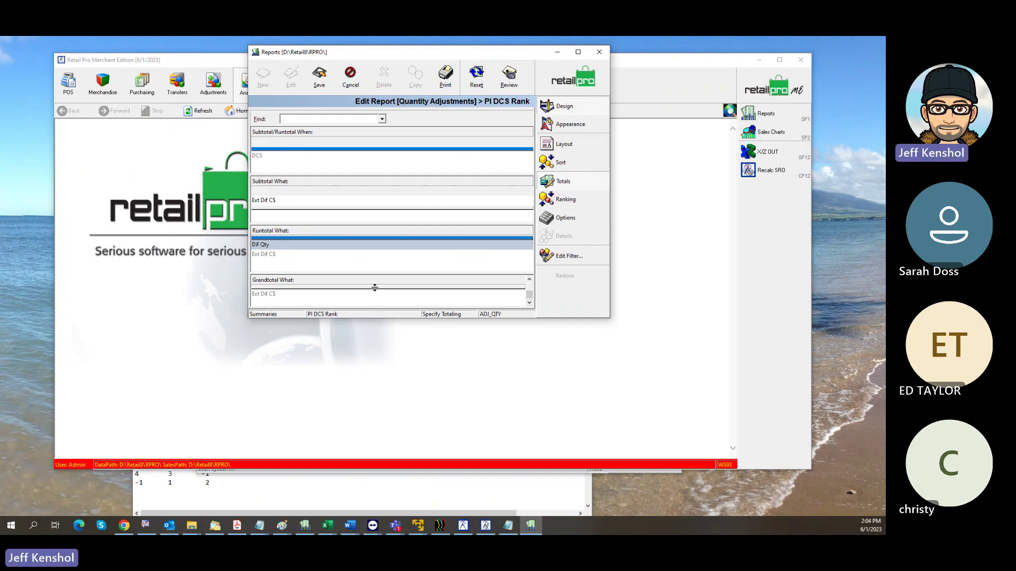
pyautogui.moveTo(374, 287); pyautogui.dragTo(378, 298)
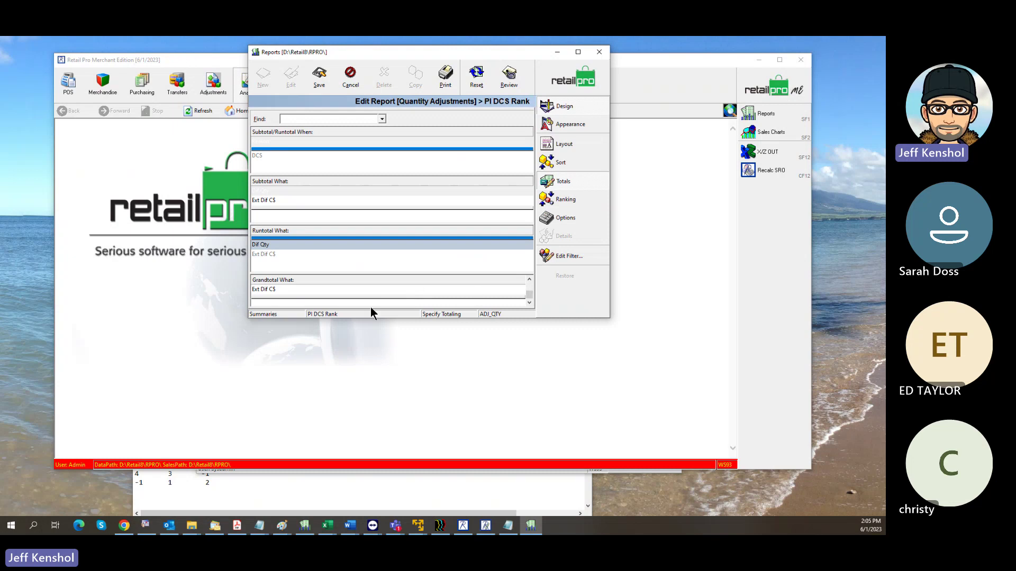
pyautogui.click(356, 291)
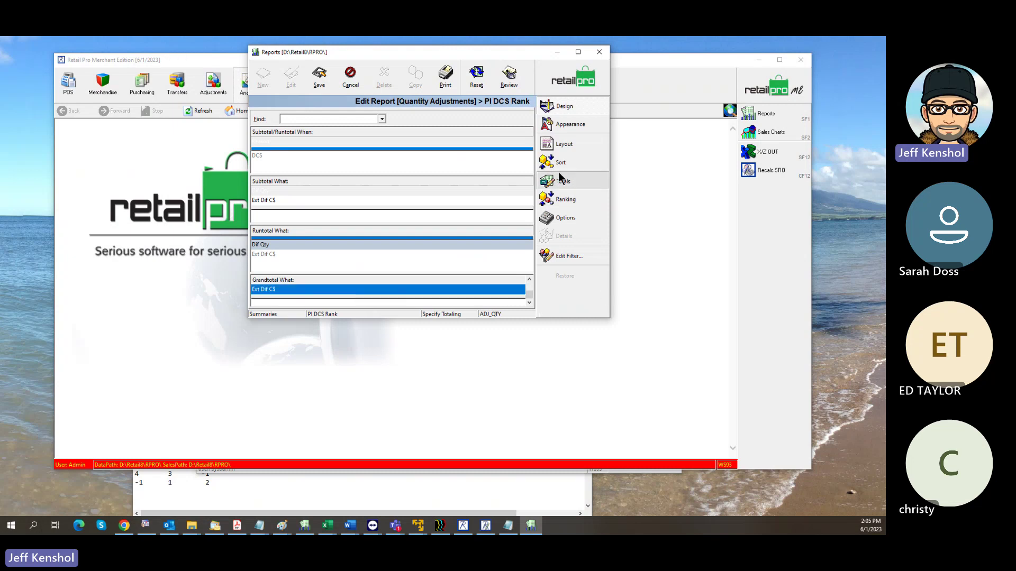
# - Add Dif Qty in ascending order below Ext Dif C$ in the ranking, save the report and return to the summaries list
pyautogui.click(566, 200)
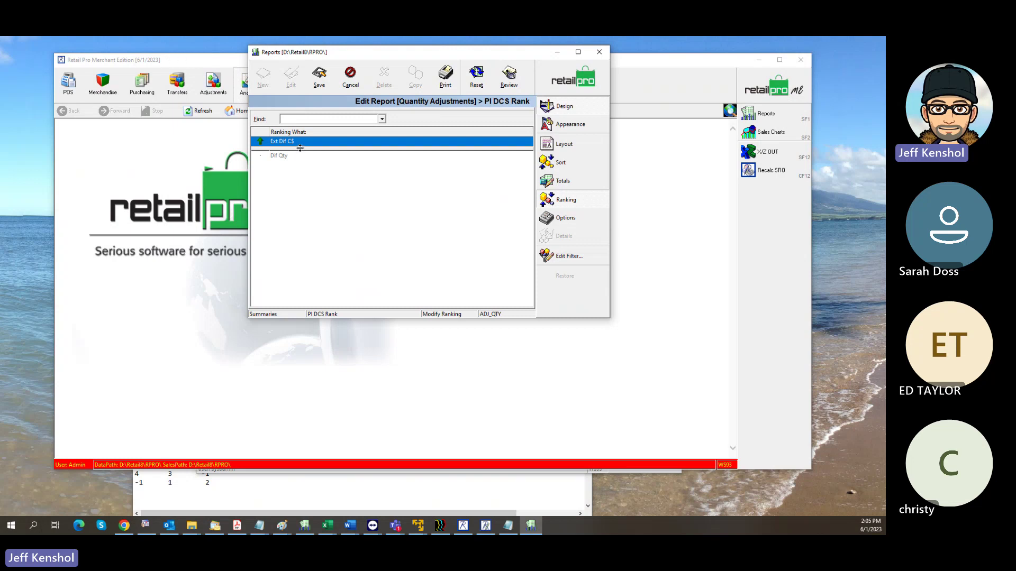
pyautogui.click(287, 157)
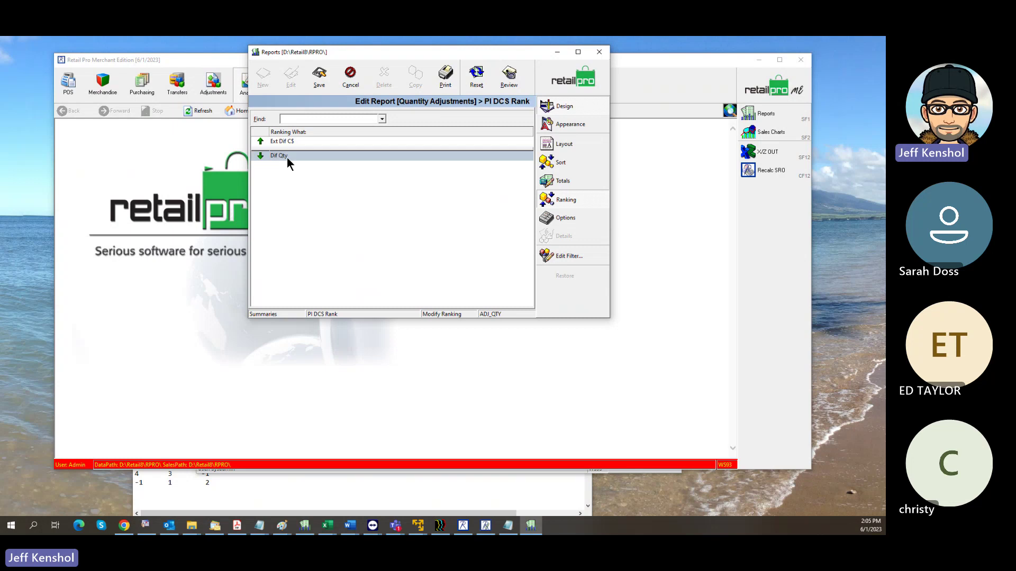
pyautogui.click(260, 151)
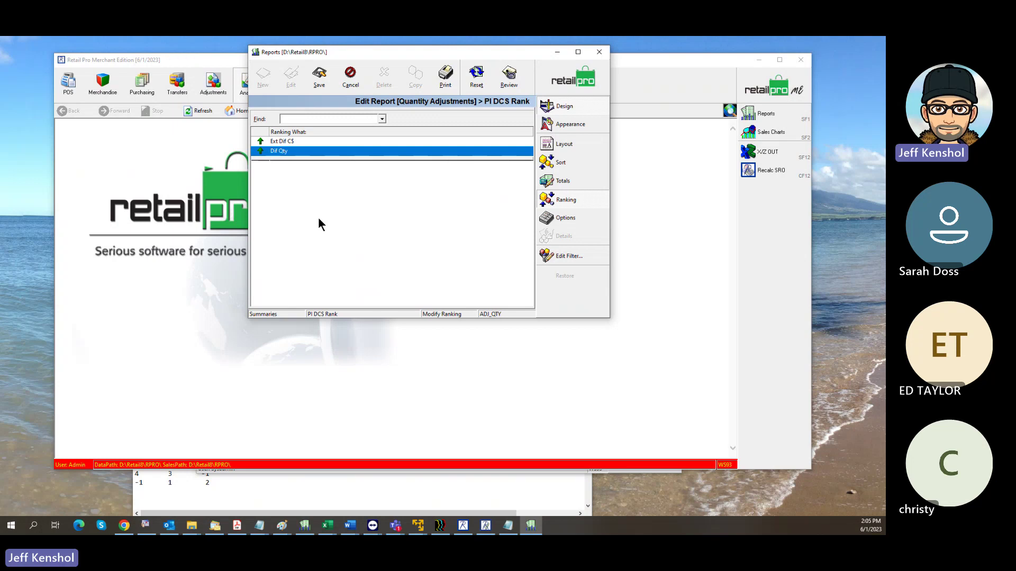
pyautogui.click(327, 86)
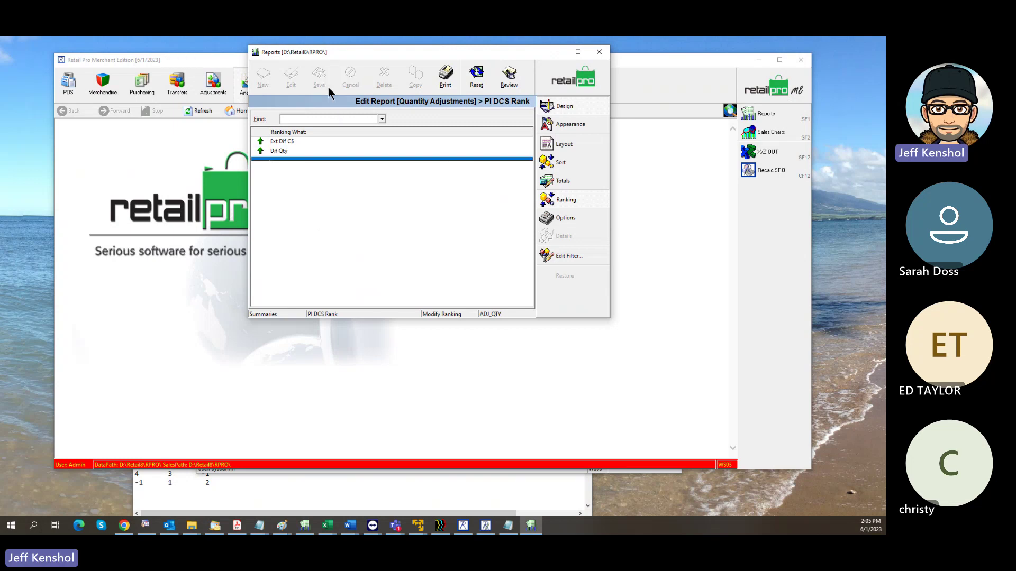
pyautogui.click(554, 83)
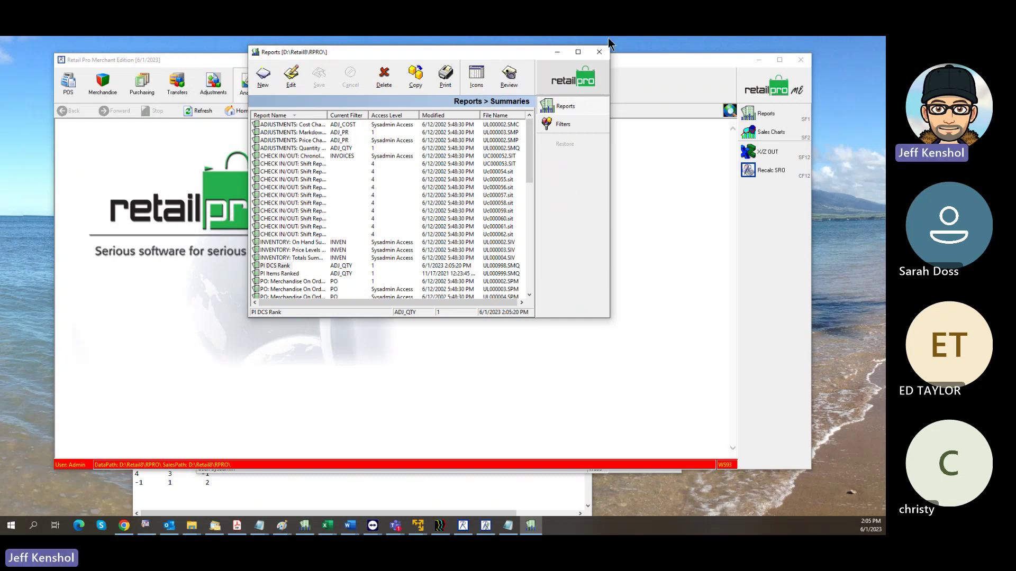
# - Switch to the PI Steps8 notes in Notepad and review the physical inventory steps from the beginning
pyautogui.click(464, 498)
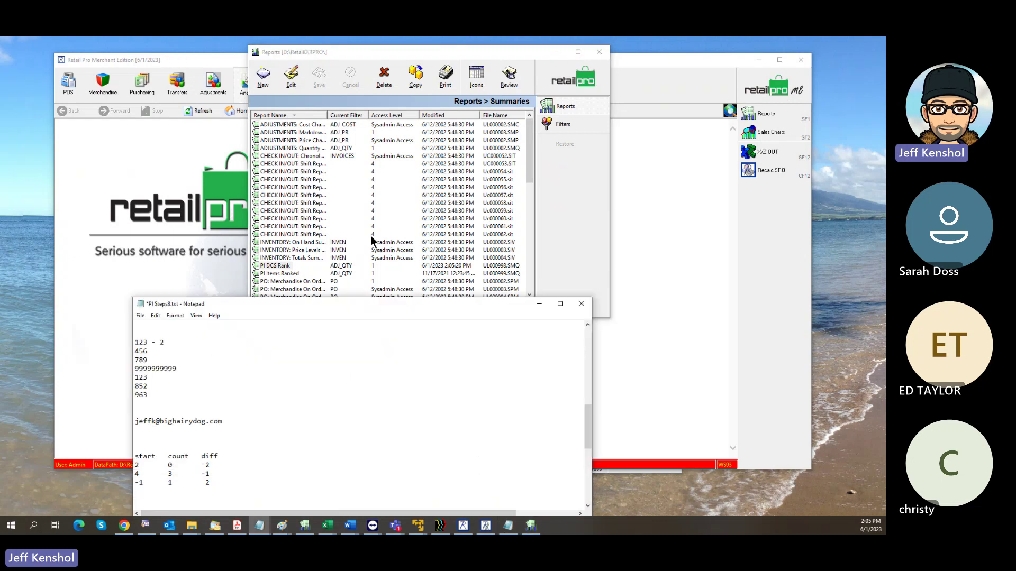
pyautogui.moveTo(343, 303); pyautogui.dragTo(380, 152)
pyautogui.scroll(4, 350, 230)
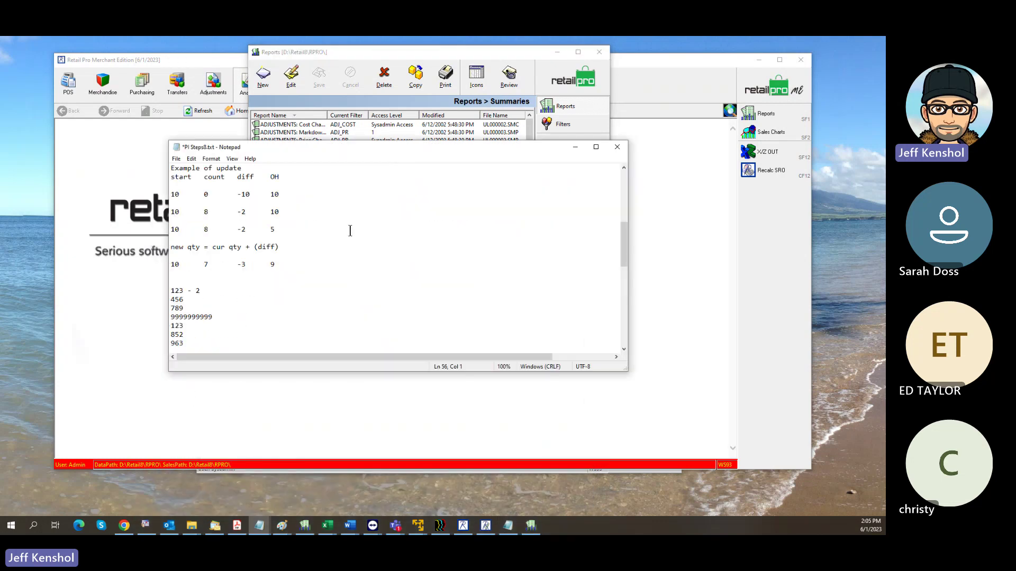
pyautogui.scroll(3, 346, 234)
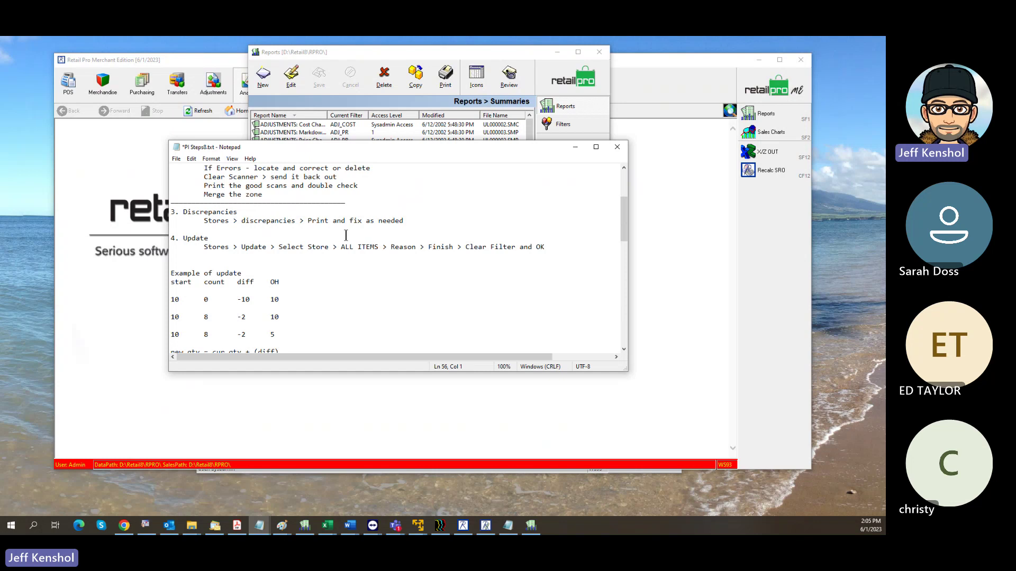
pyautogui.scroll(5, 352, 233)
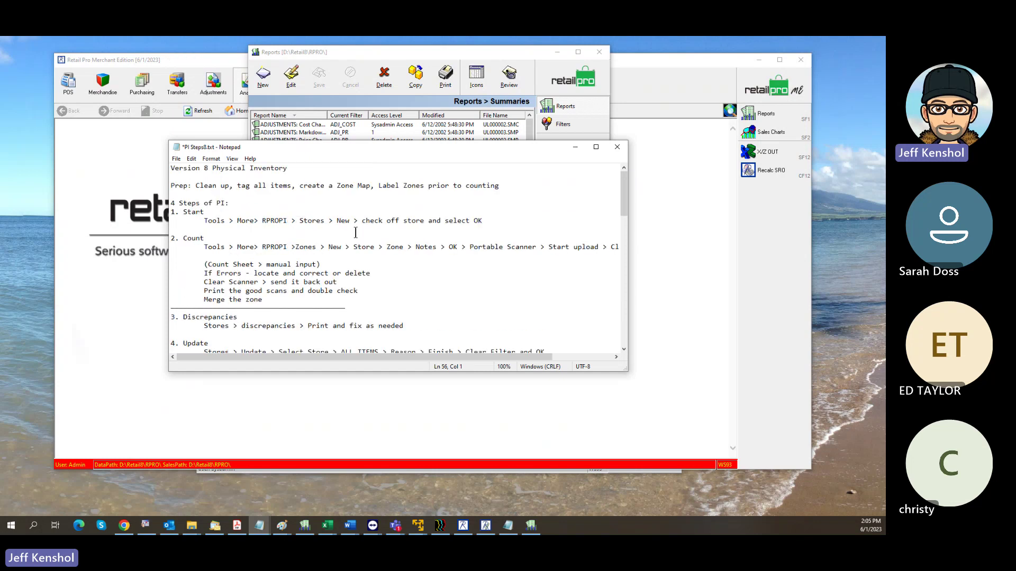